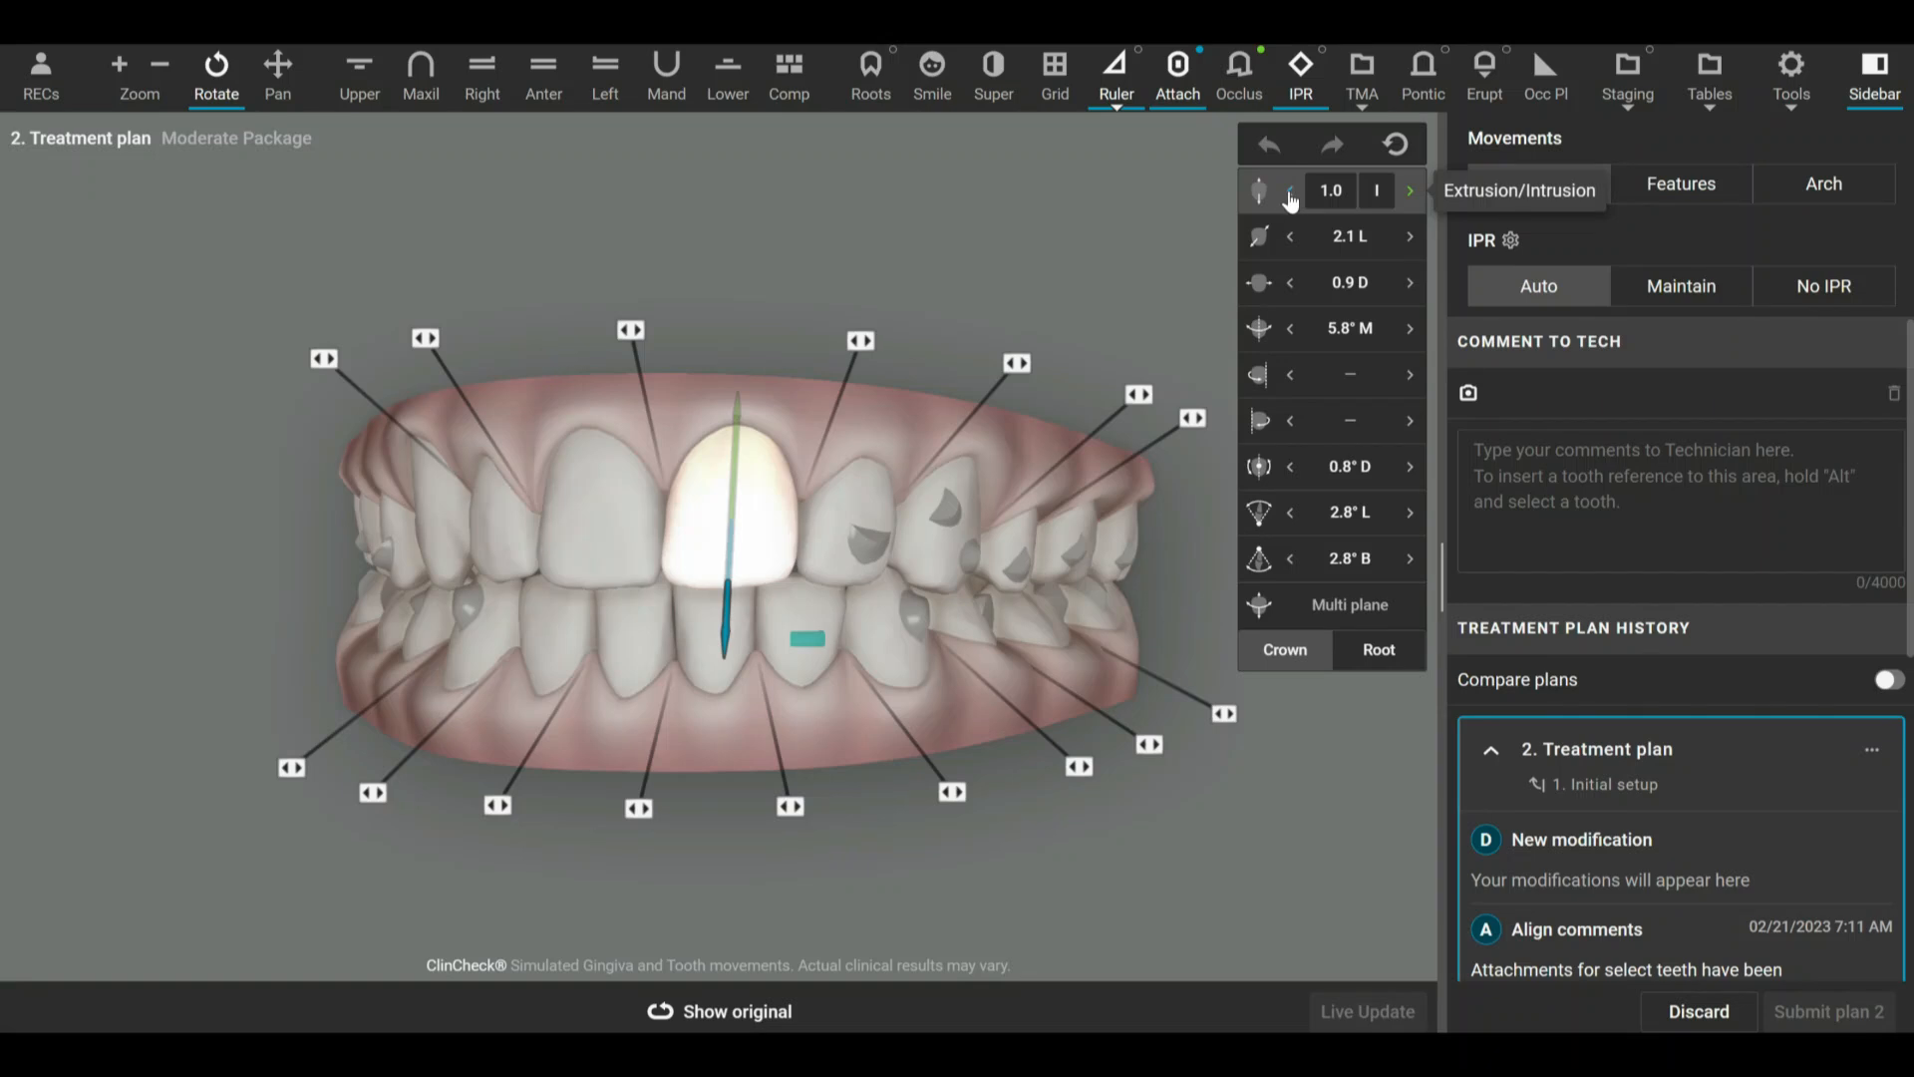
Reduce the intrusion of the highlighted upper central incisor (tooth 9) to 0 and dismiss the anchorage notice.
{"action": "left_click", "coordinate": [1290, 191]}
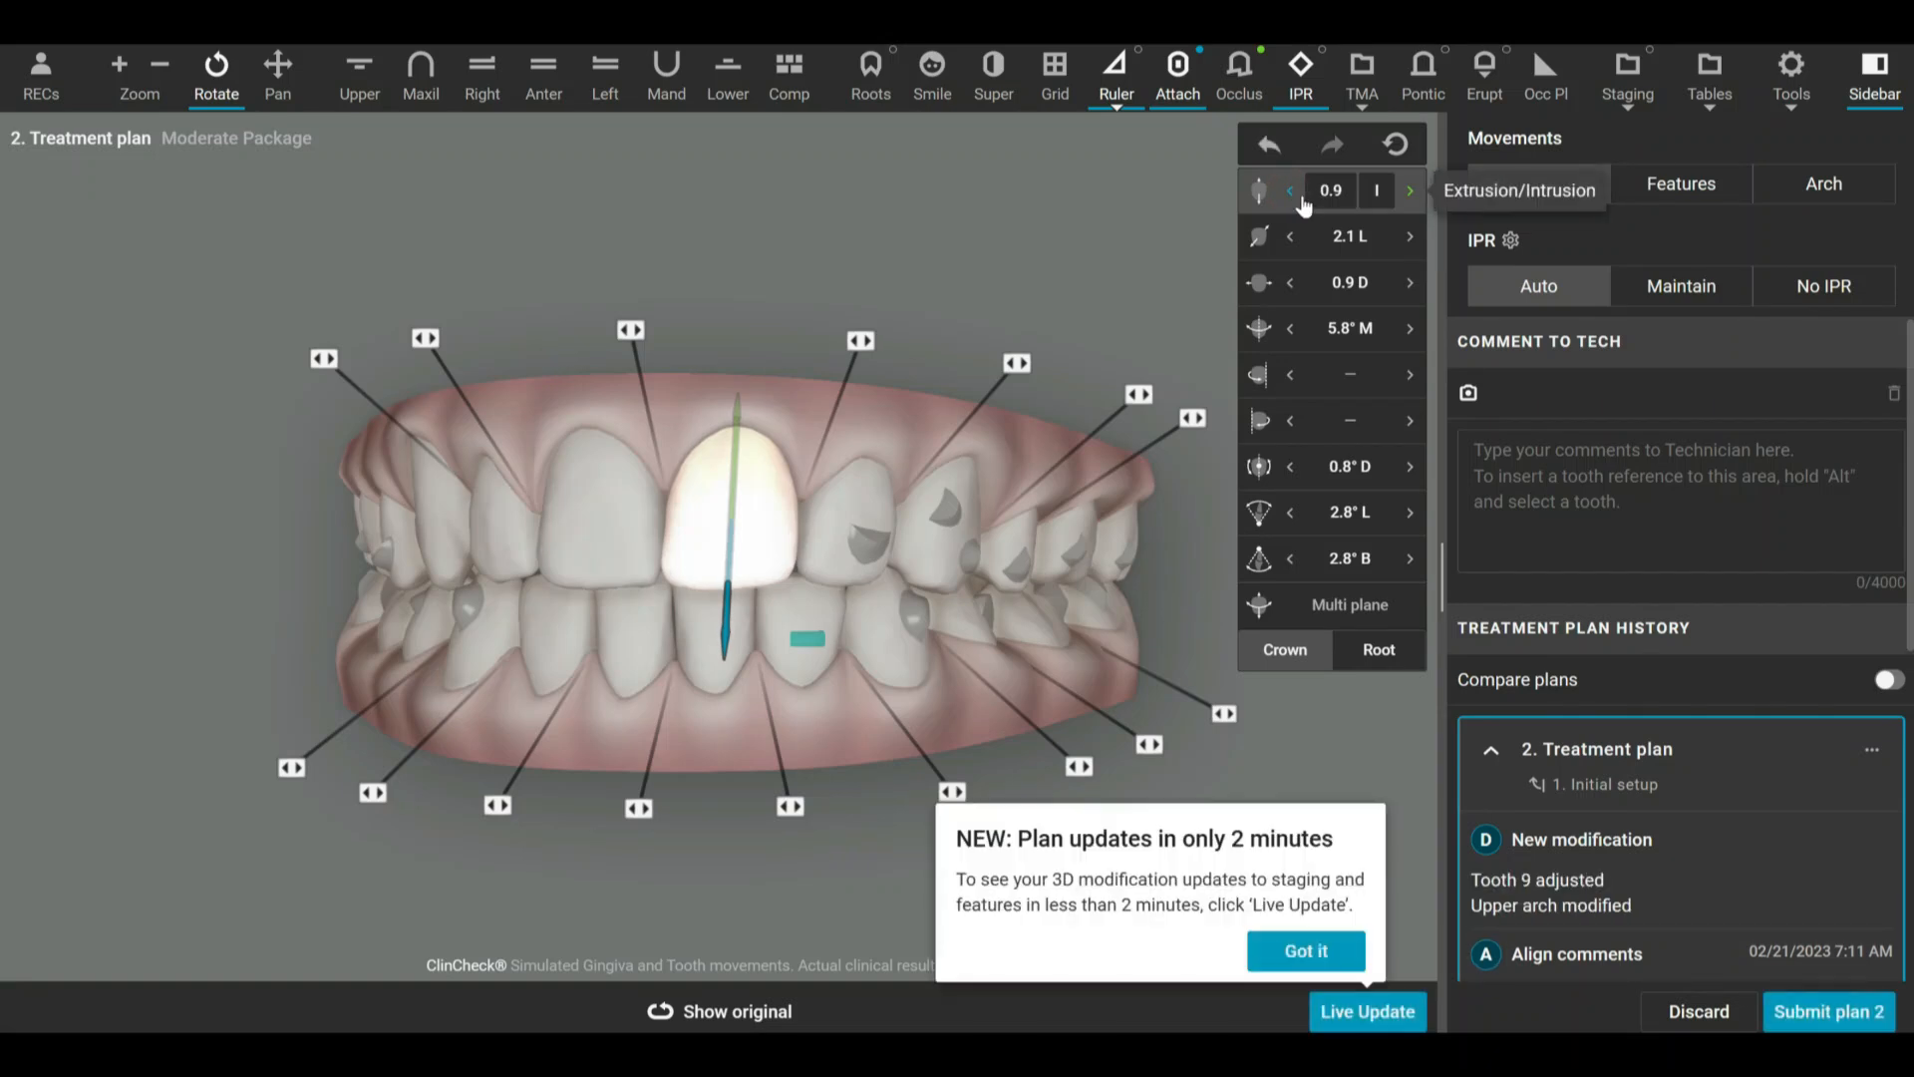
{"action": "left_click", "coordinate": [1290, 192]}
{"action": "left_click", "coordinate": [1290, 192]}
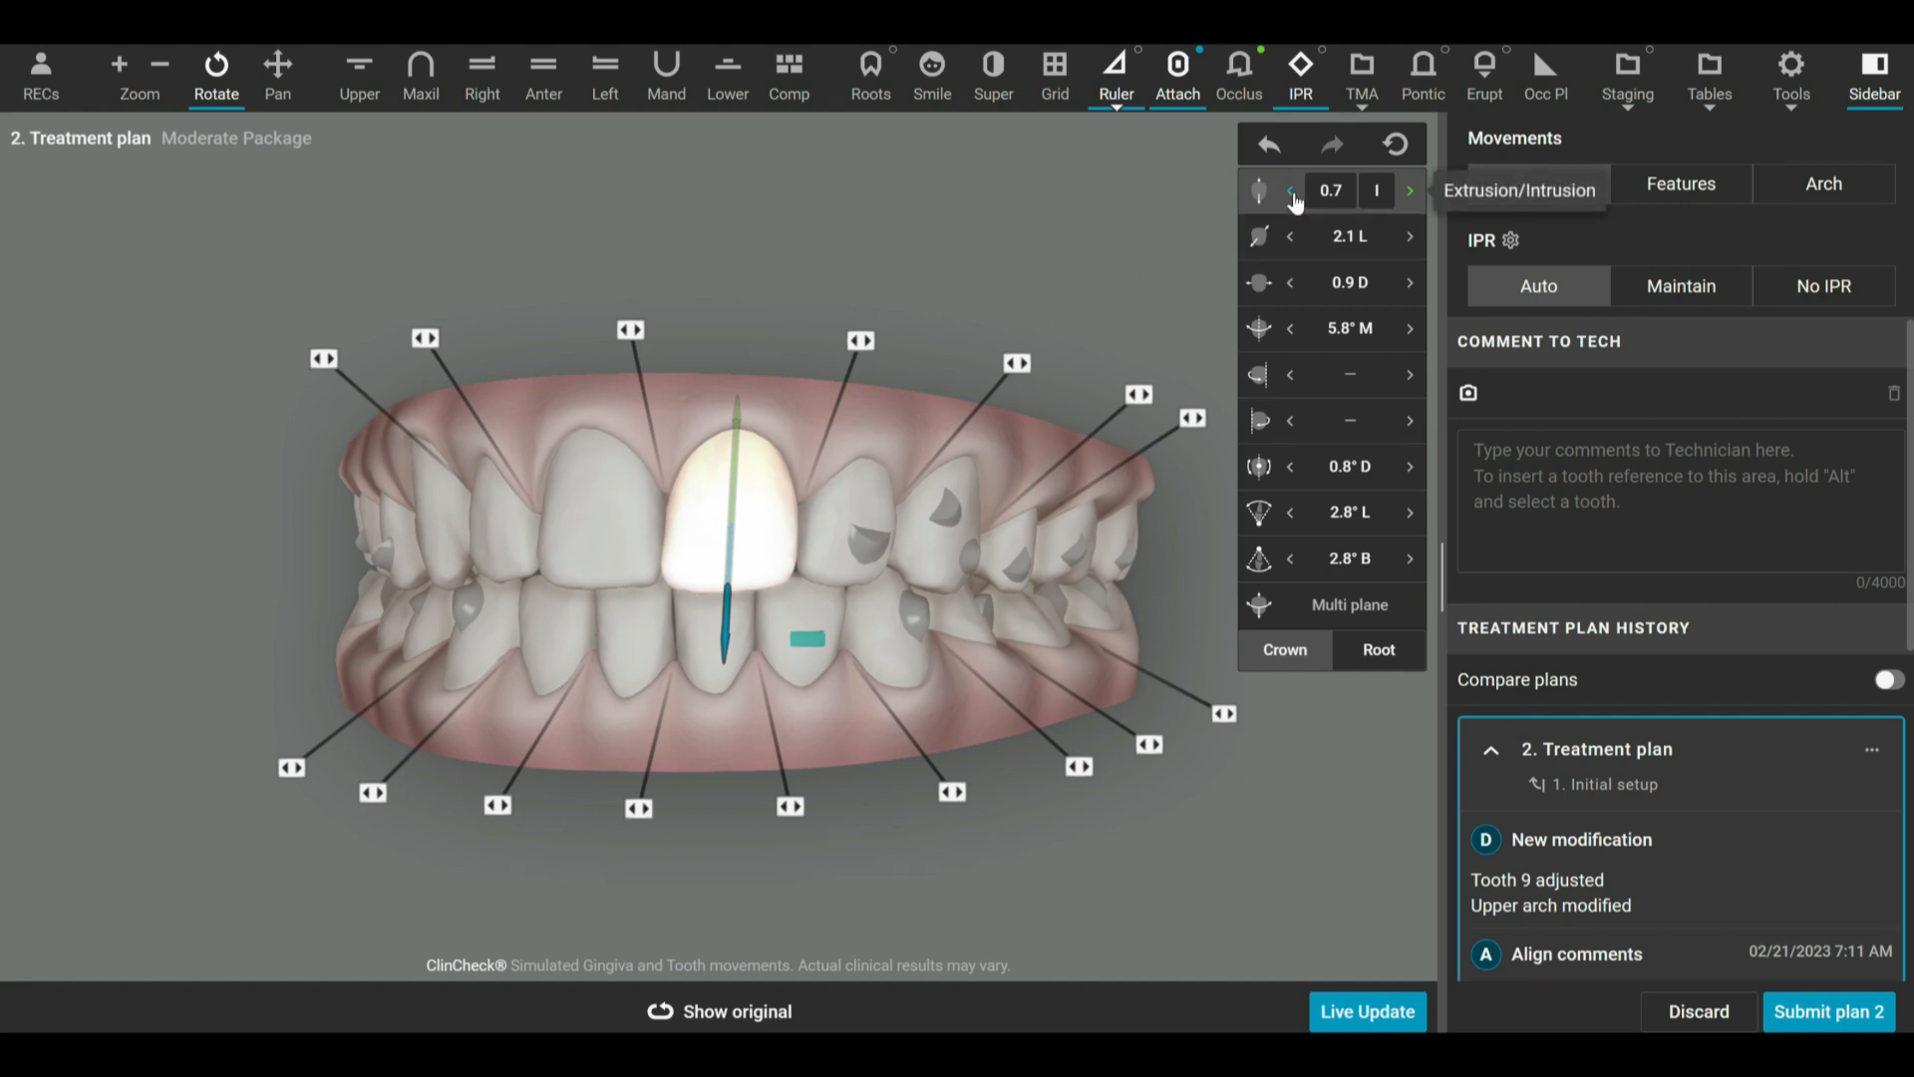
{"action": "left_click", "coordinate": [1292, 191]}
{"action": "left_click", "coordinate": [1292, 191]}
{"action": "left_click", "coordinate": [1292, 191]}
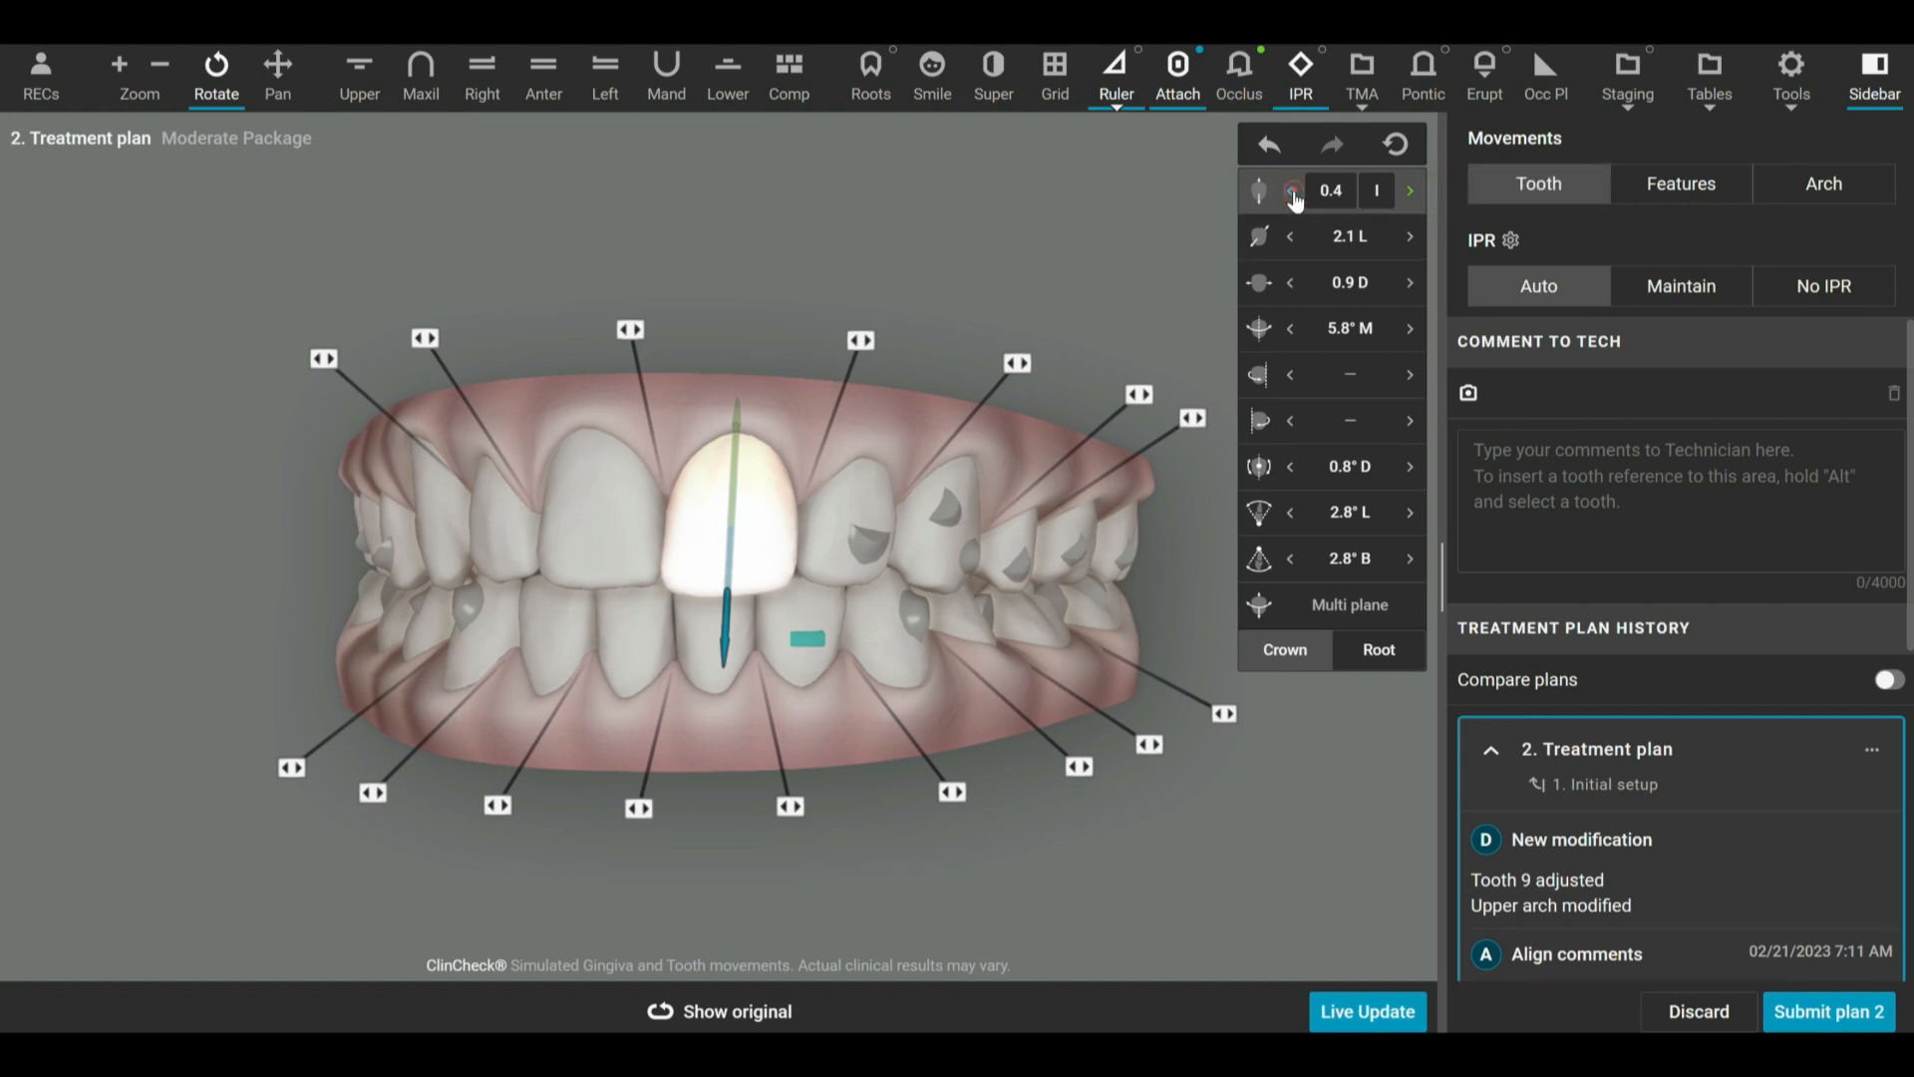
{"action": "left_click", "coordinate": [1292, 193]}
{"action": "left_click", "coordinate": [1292, 192]}
{"action": "left_click", "coordinate": [1292, 192]}
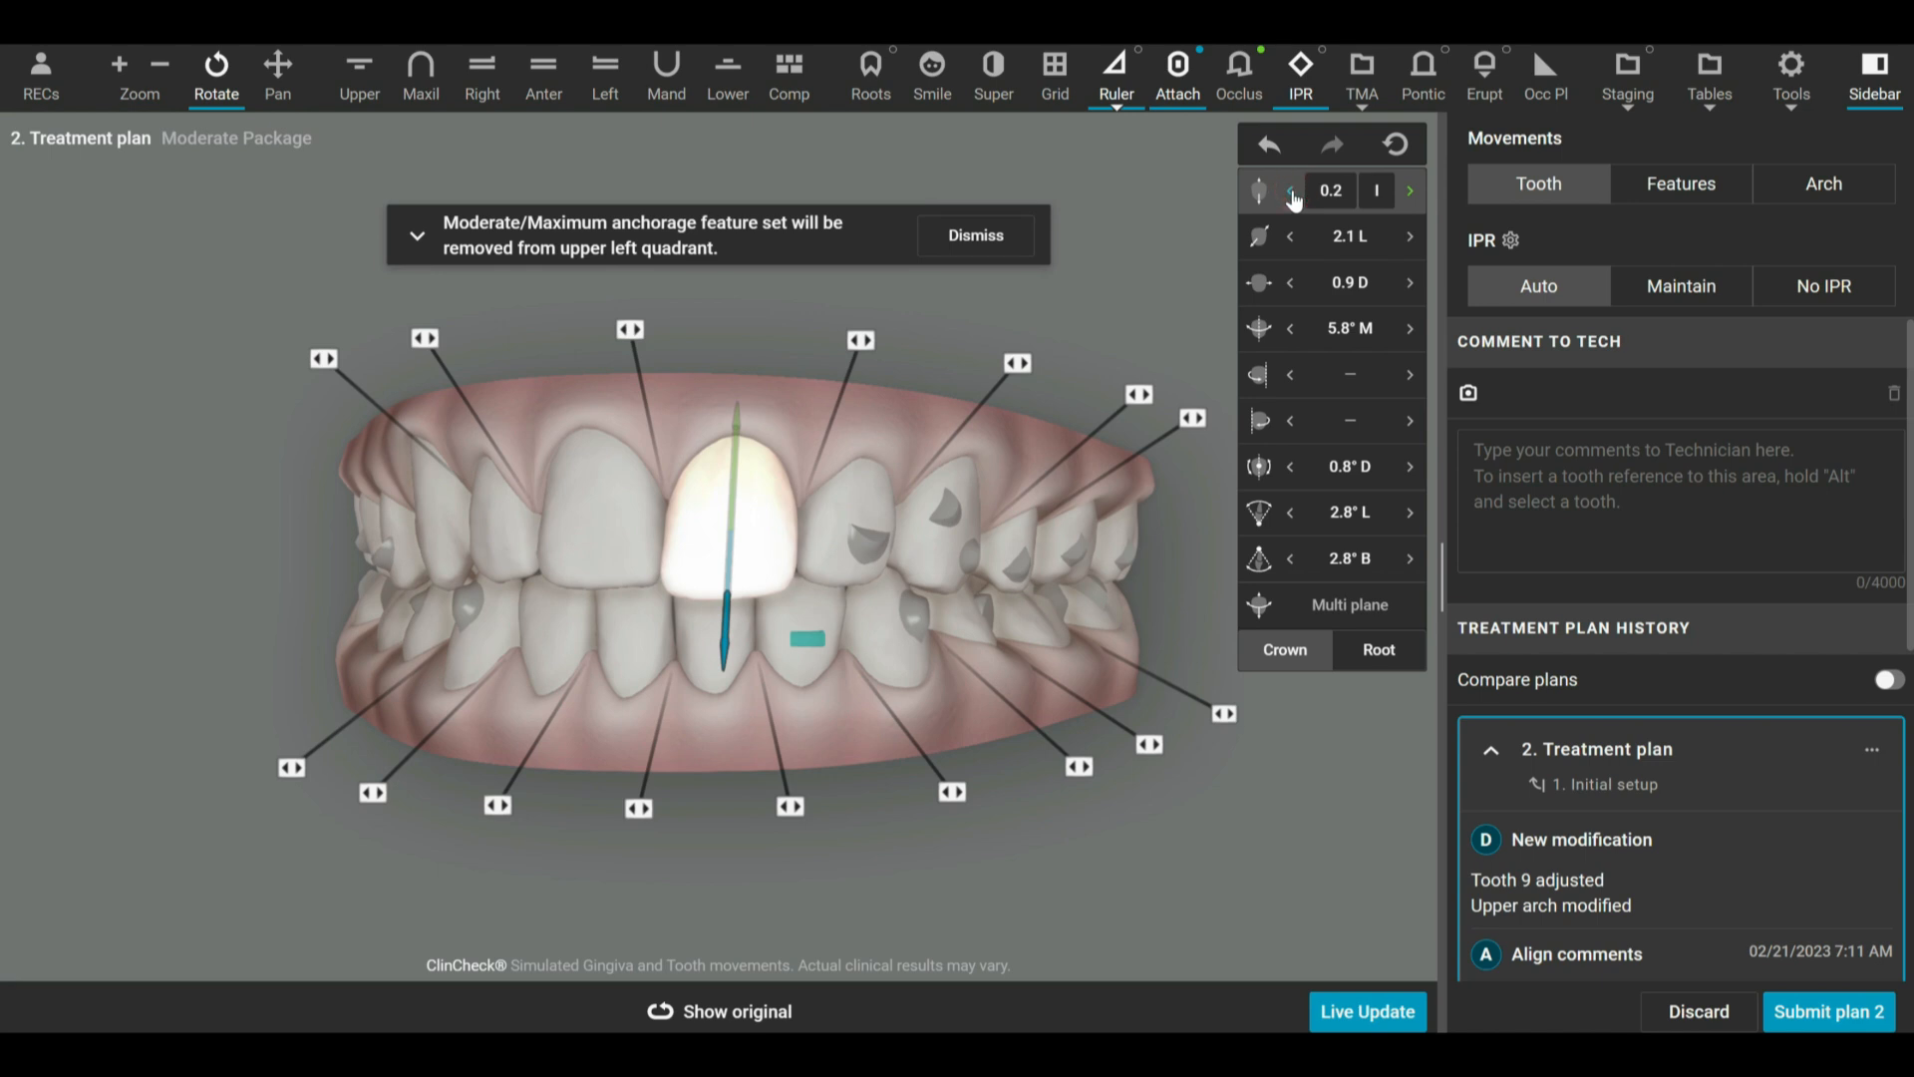
{"action": "left_click", "coordinate": [1292, 192]}
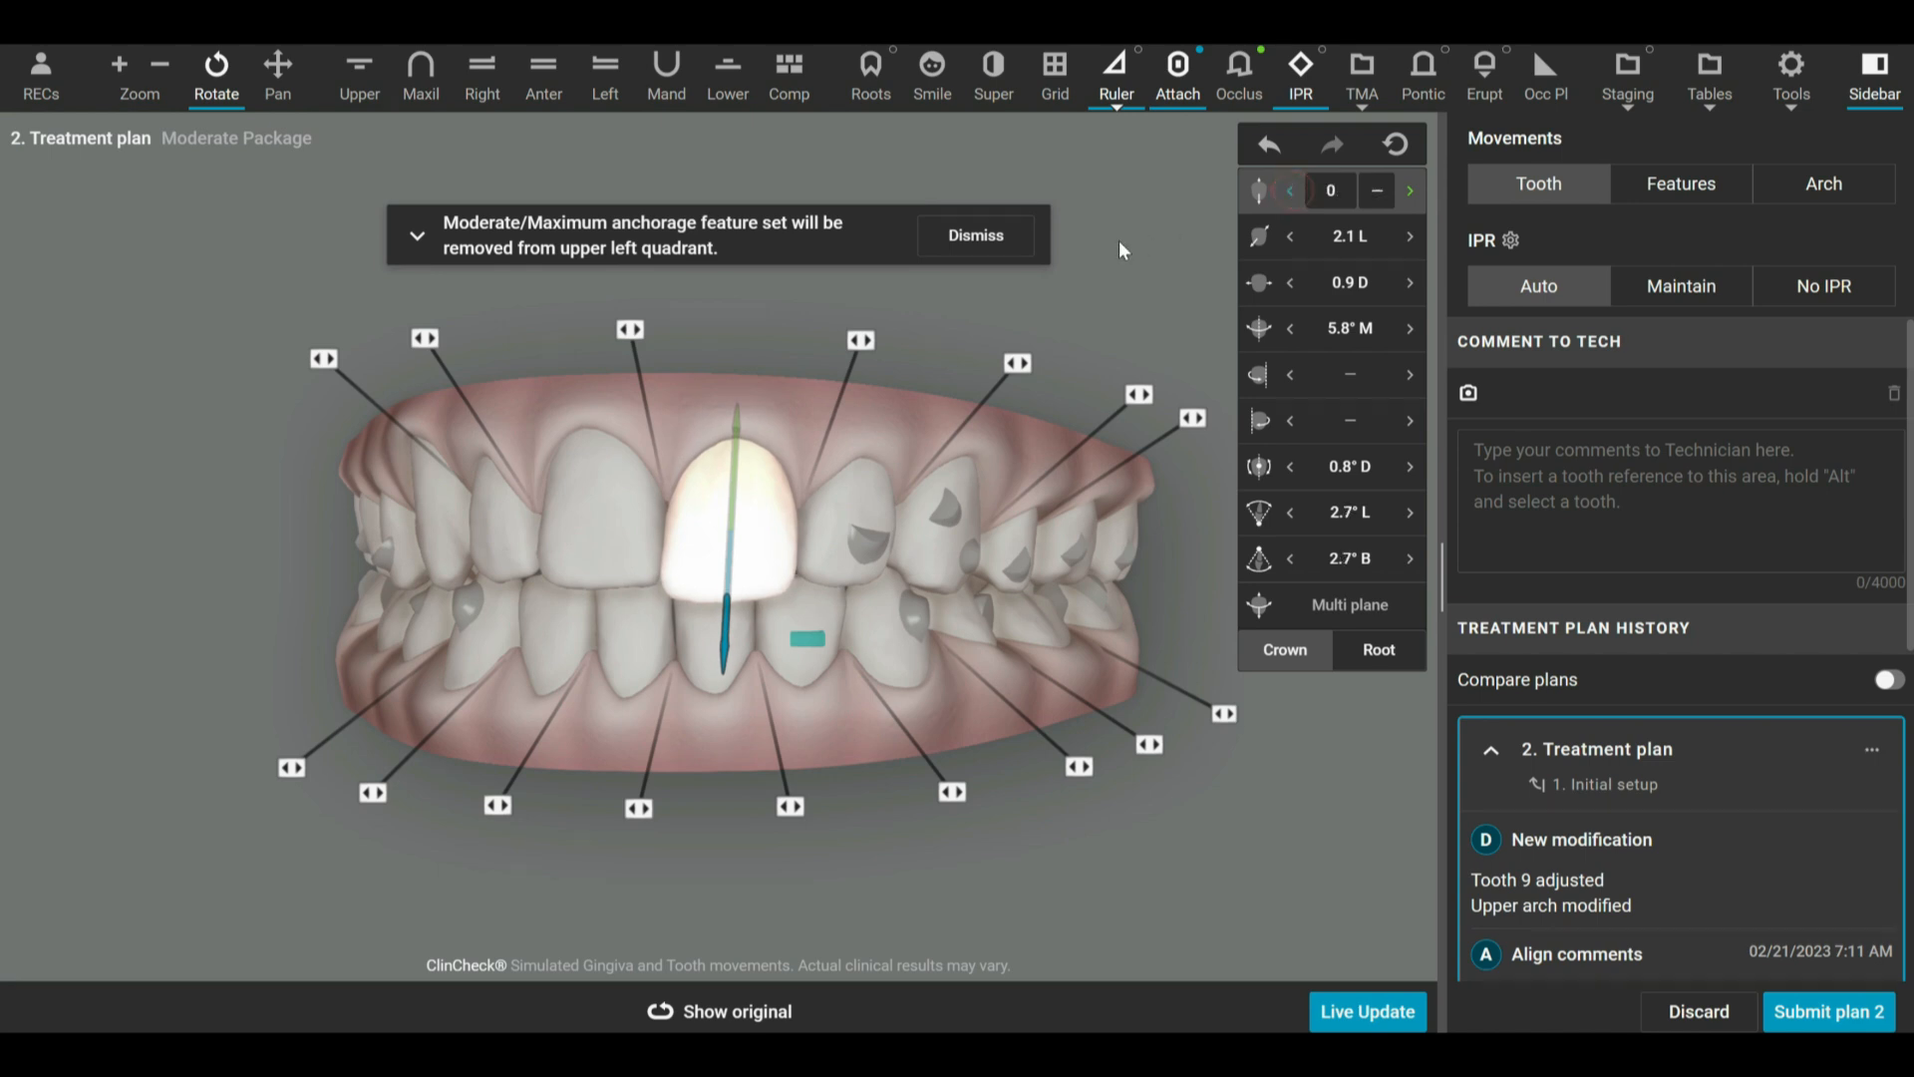
{"action": "left_click", "coordinate": [1000, 237]}
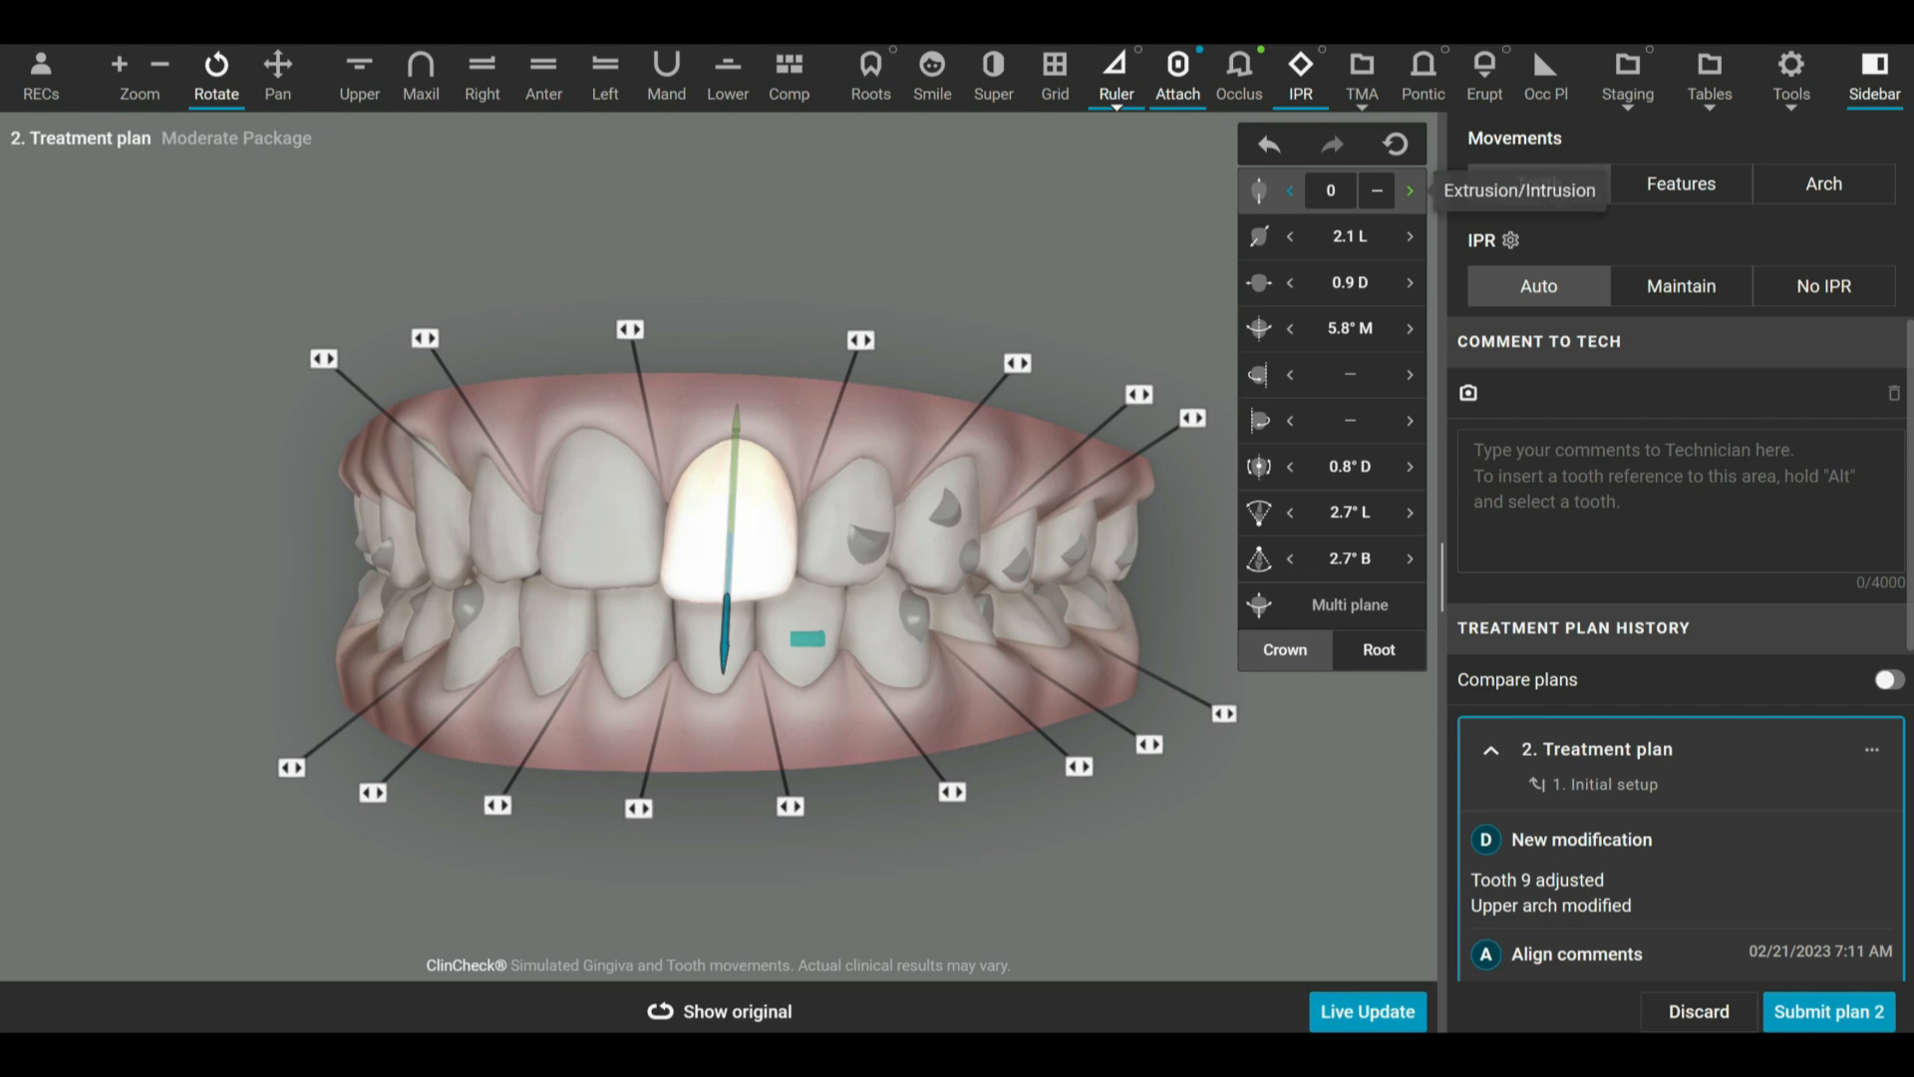
Extrude tooth 9 to 0.4 E and dismiss the anchorage notice.
{"action": "left_click", "coordinate": [1291, 191]}
{"action": "left_click", "coordinate": [1291, 191]}
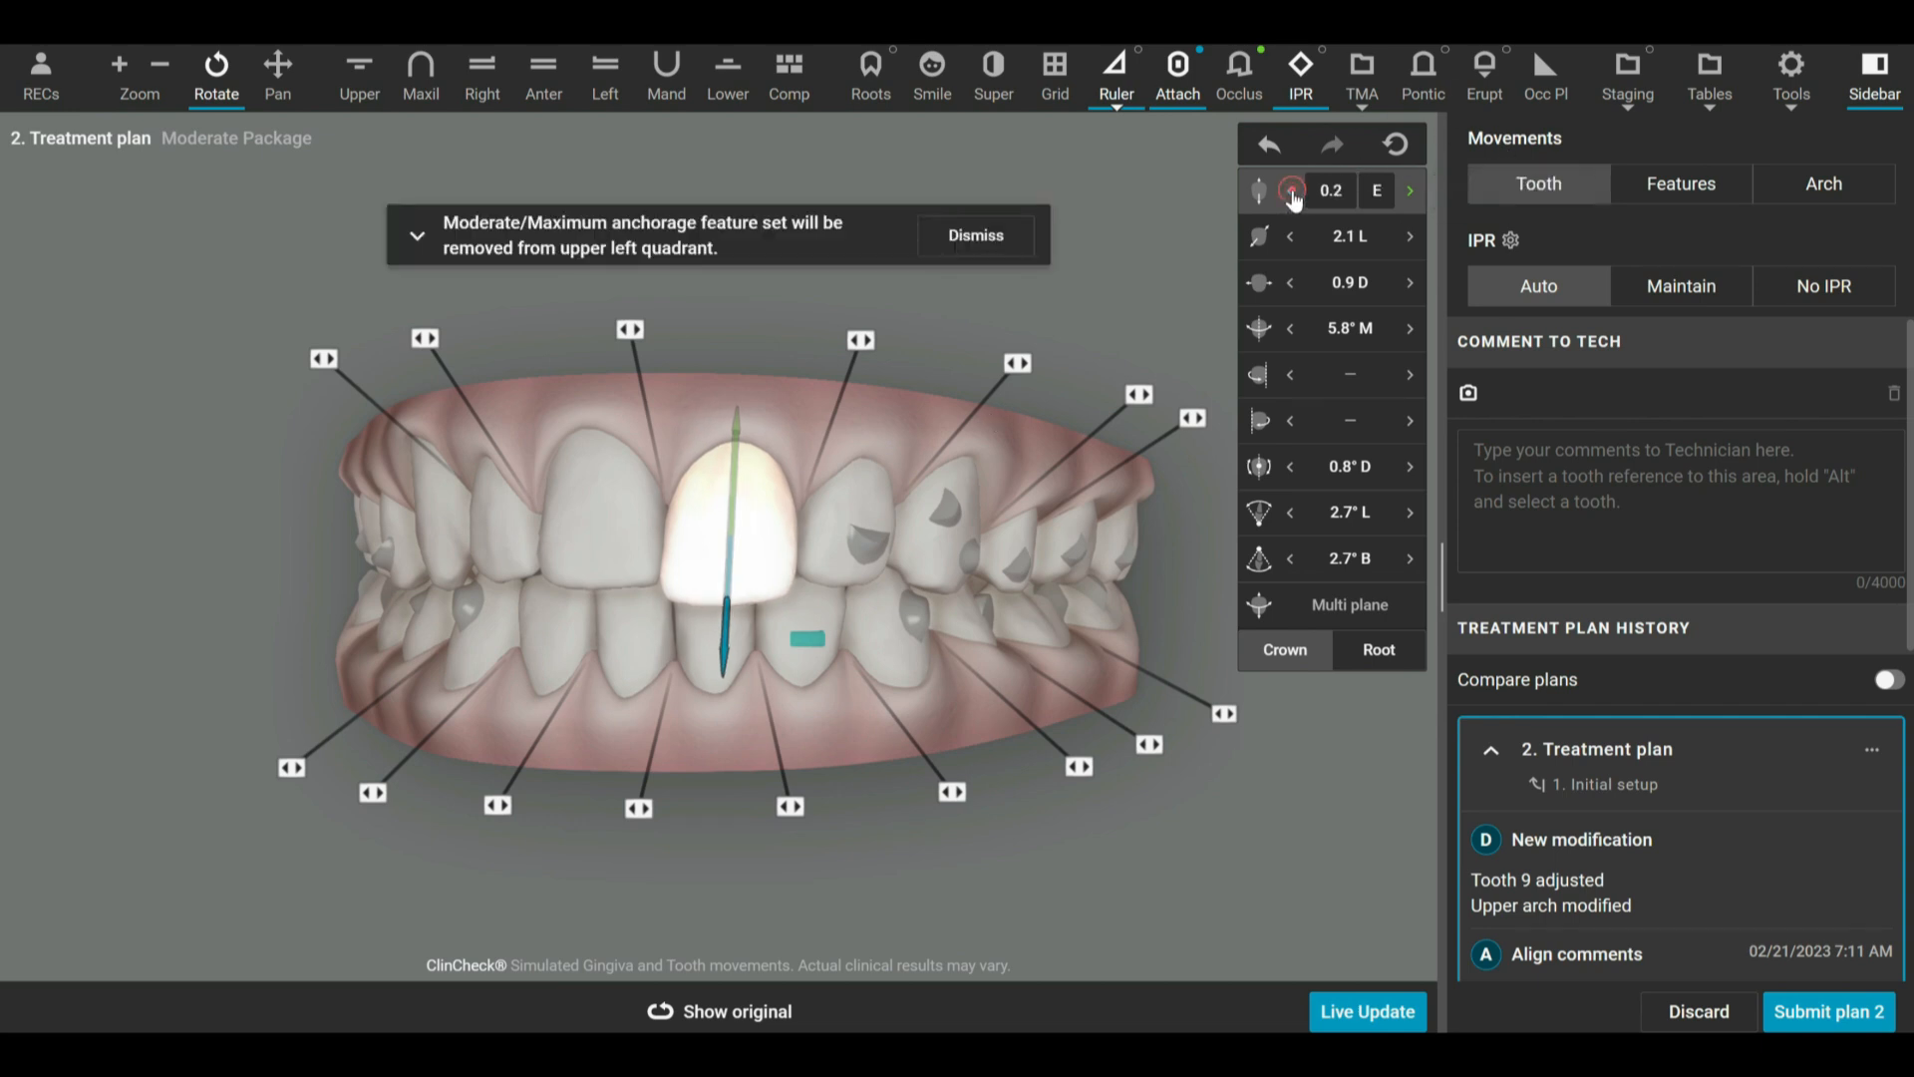
{"action": "left_click", "coordinate": [1291, 191]}
{"action": "left_click", "coordinate": [1291, 191]}
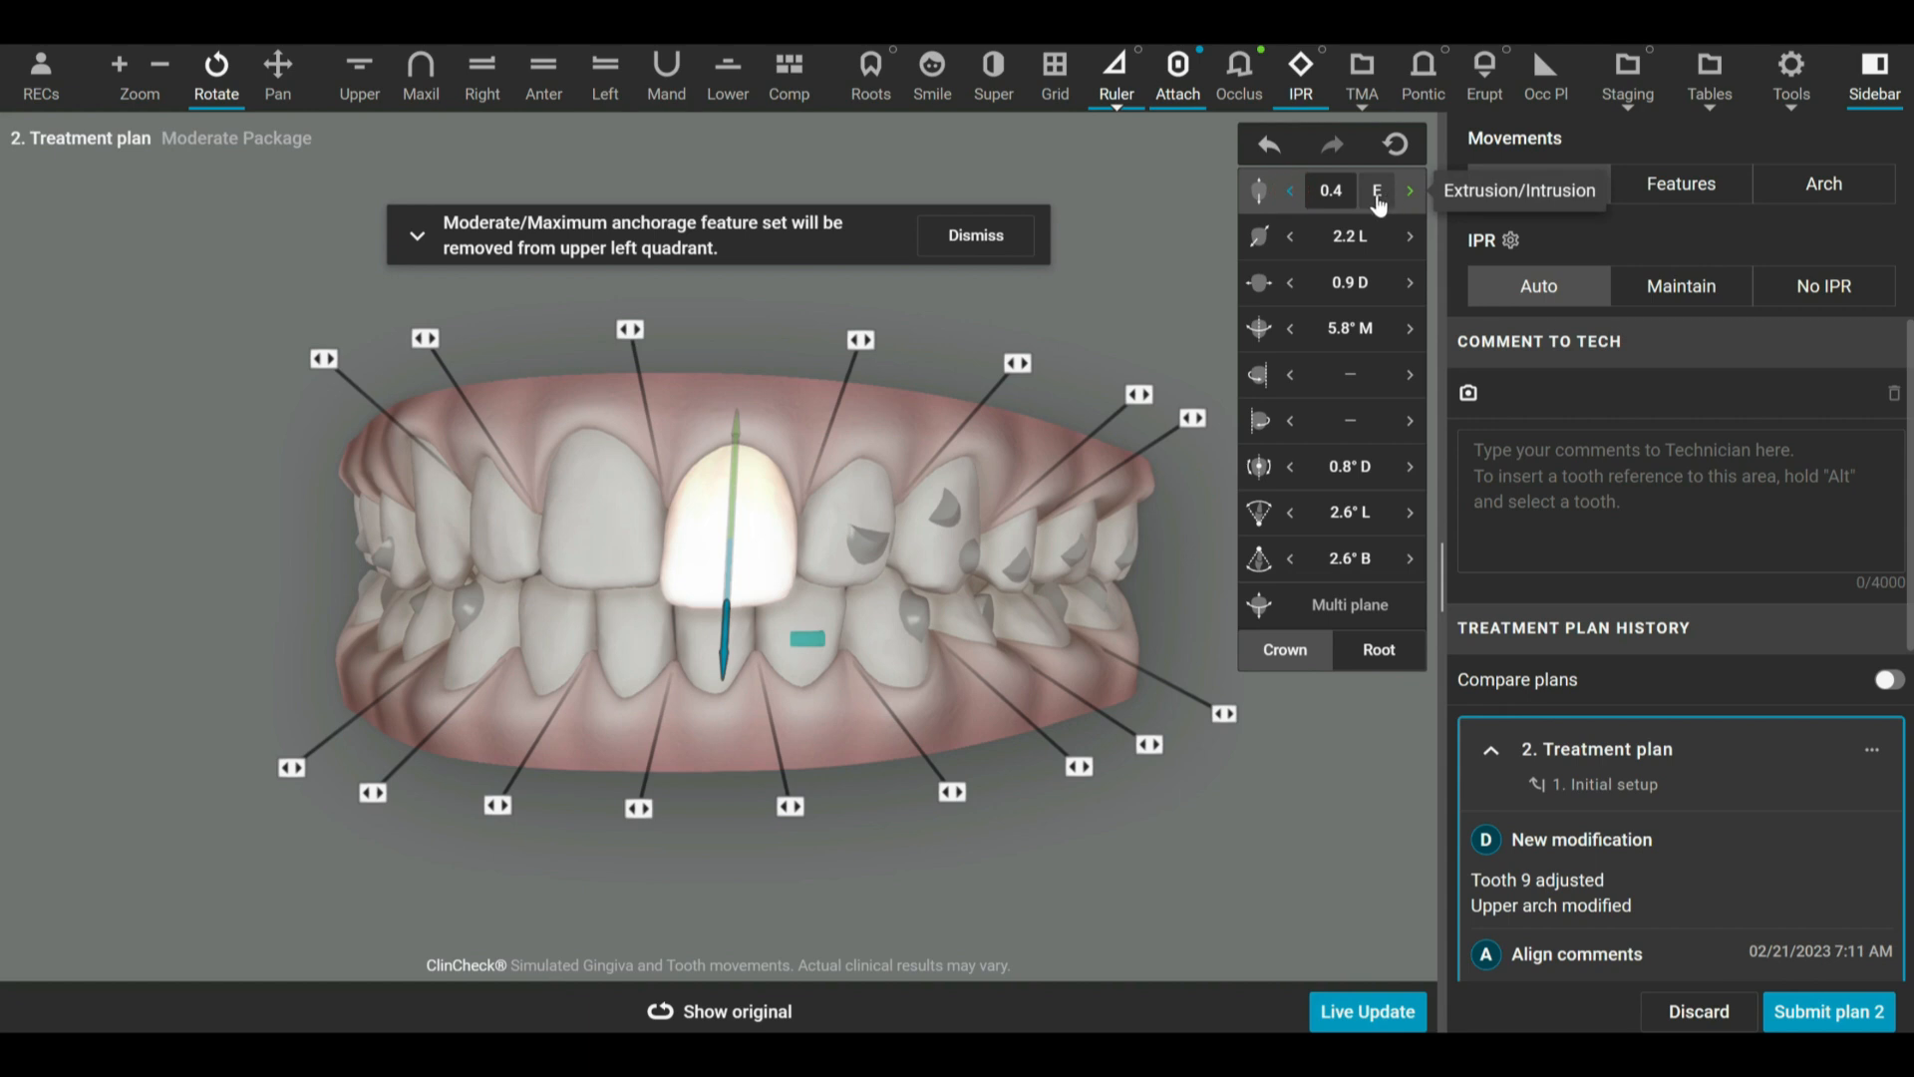
{"action": "left_click", "coordinate": [1014, 236]}
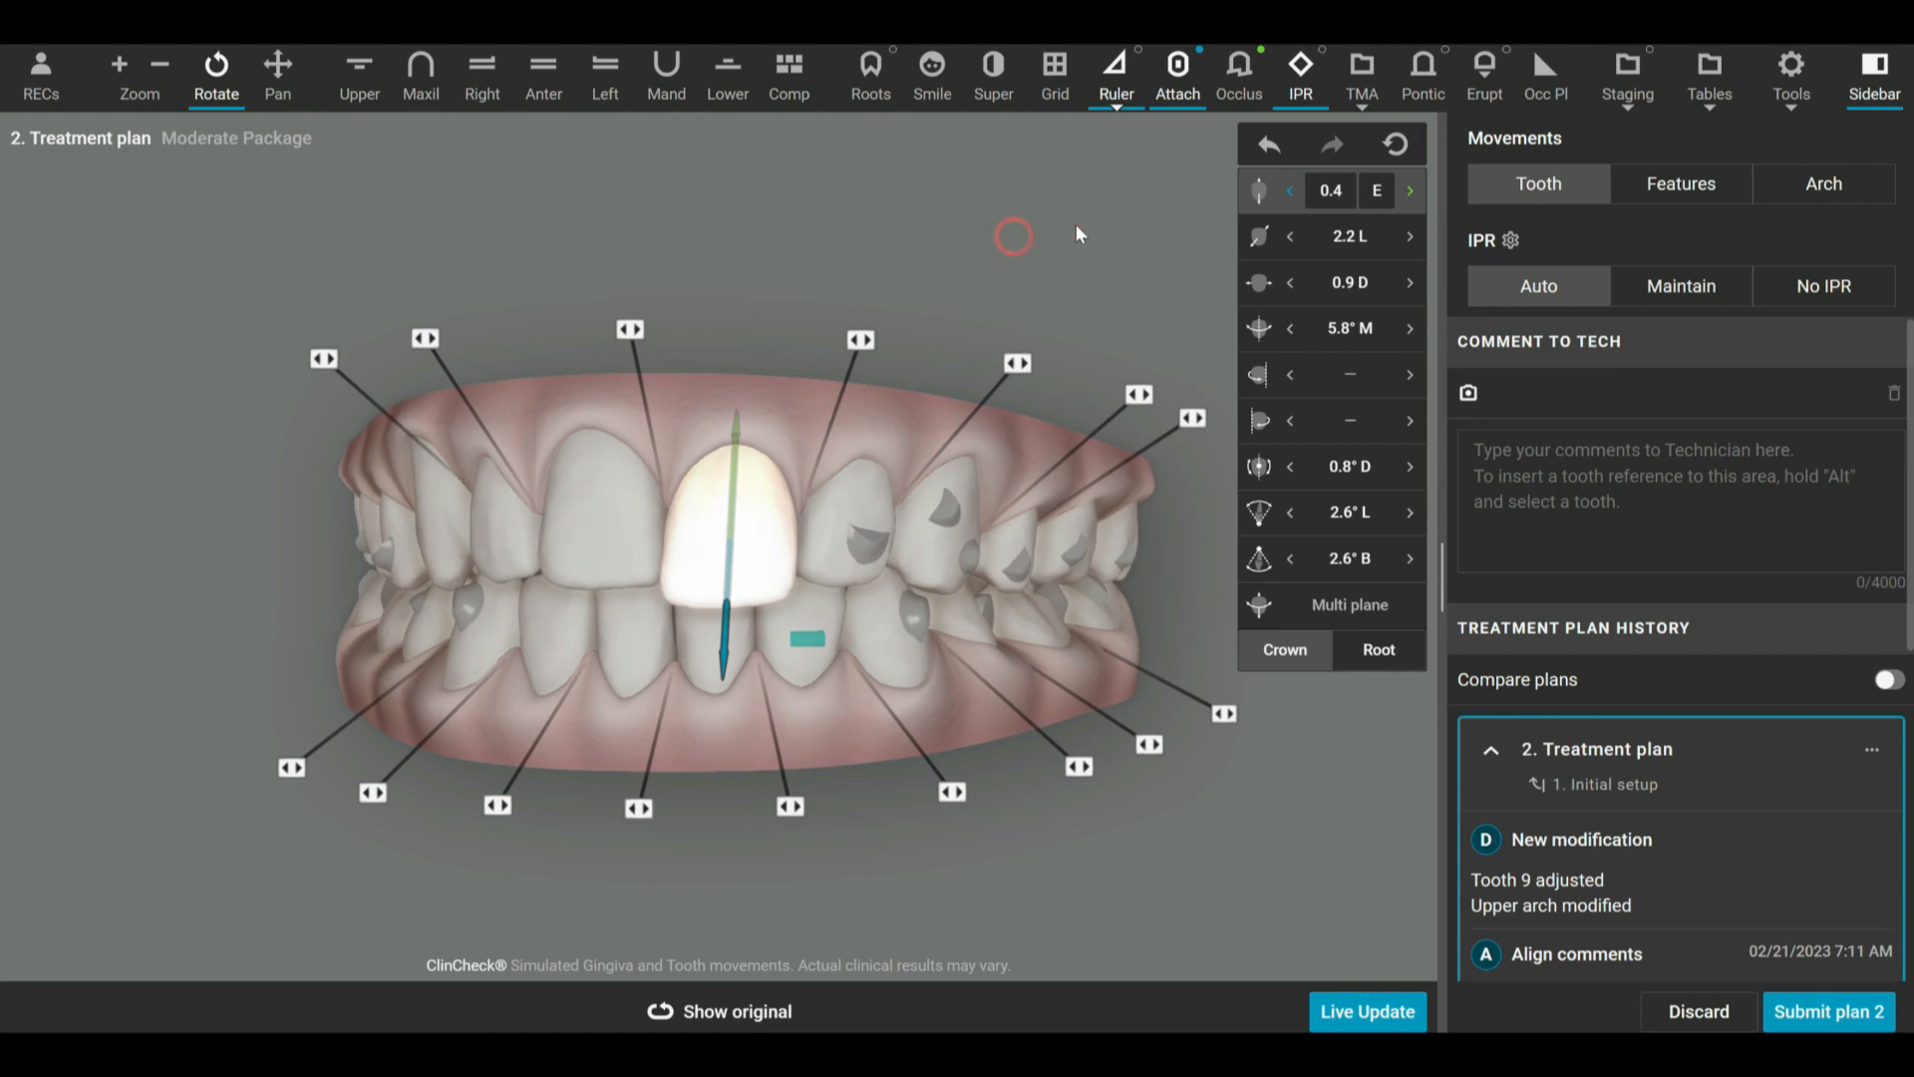
Intrude tooth 9 to about 0.3 I and dismiss the anchorage notice.
{"action": "left_click", "coordinate": [1411, 192]}
{"action": "left_click", "coordinate": [1411, 191]}
{"action": "left_click", "coordinate": [1410, 192]}
{"action": "left_click", "coordinate": [1411, 191]}
{"action": "left_click", "coordinate": [1411, 191]}
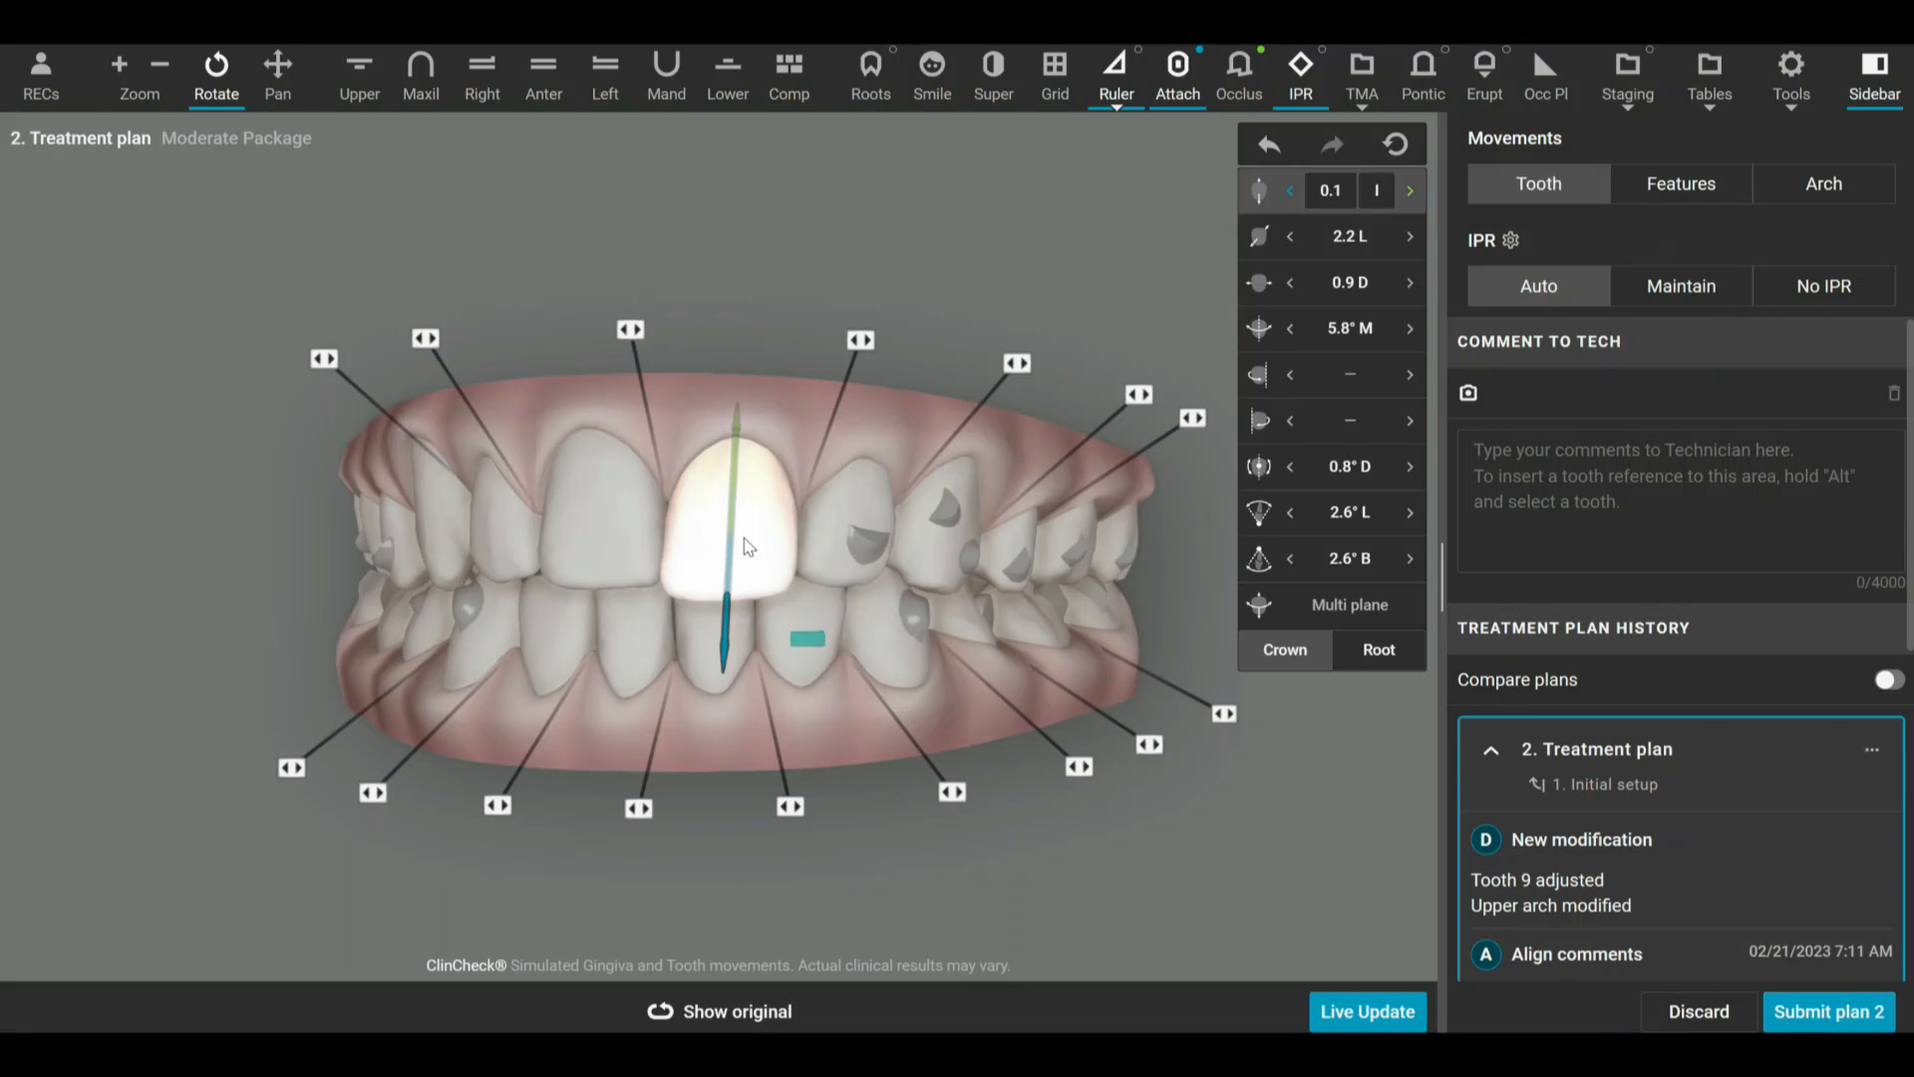
{"action": "left_click_drag", "start_coordinate": [727, 546], "coordinate": [734, 525]}
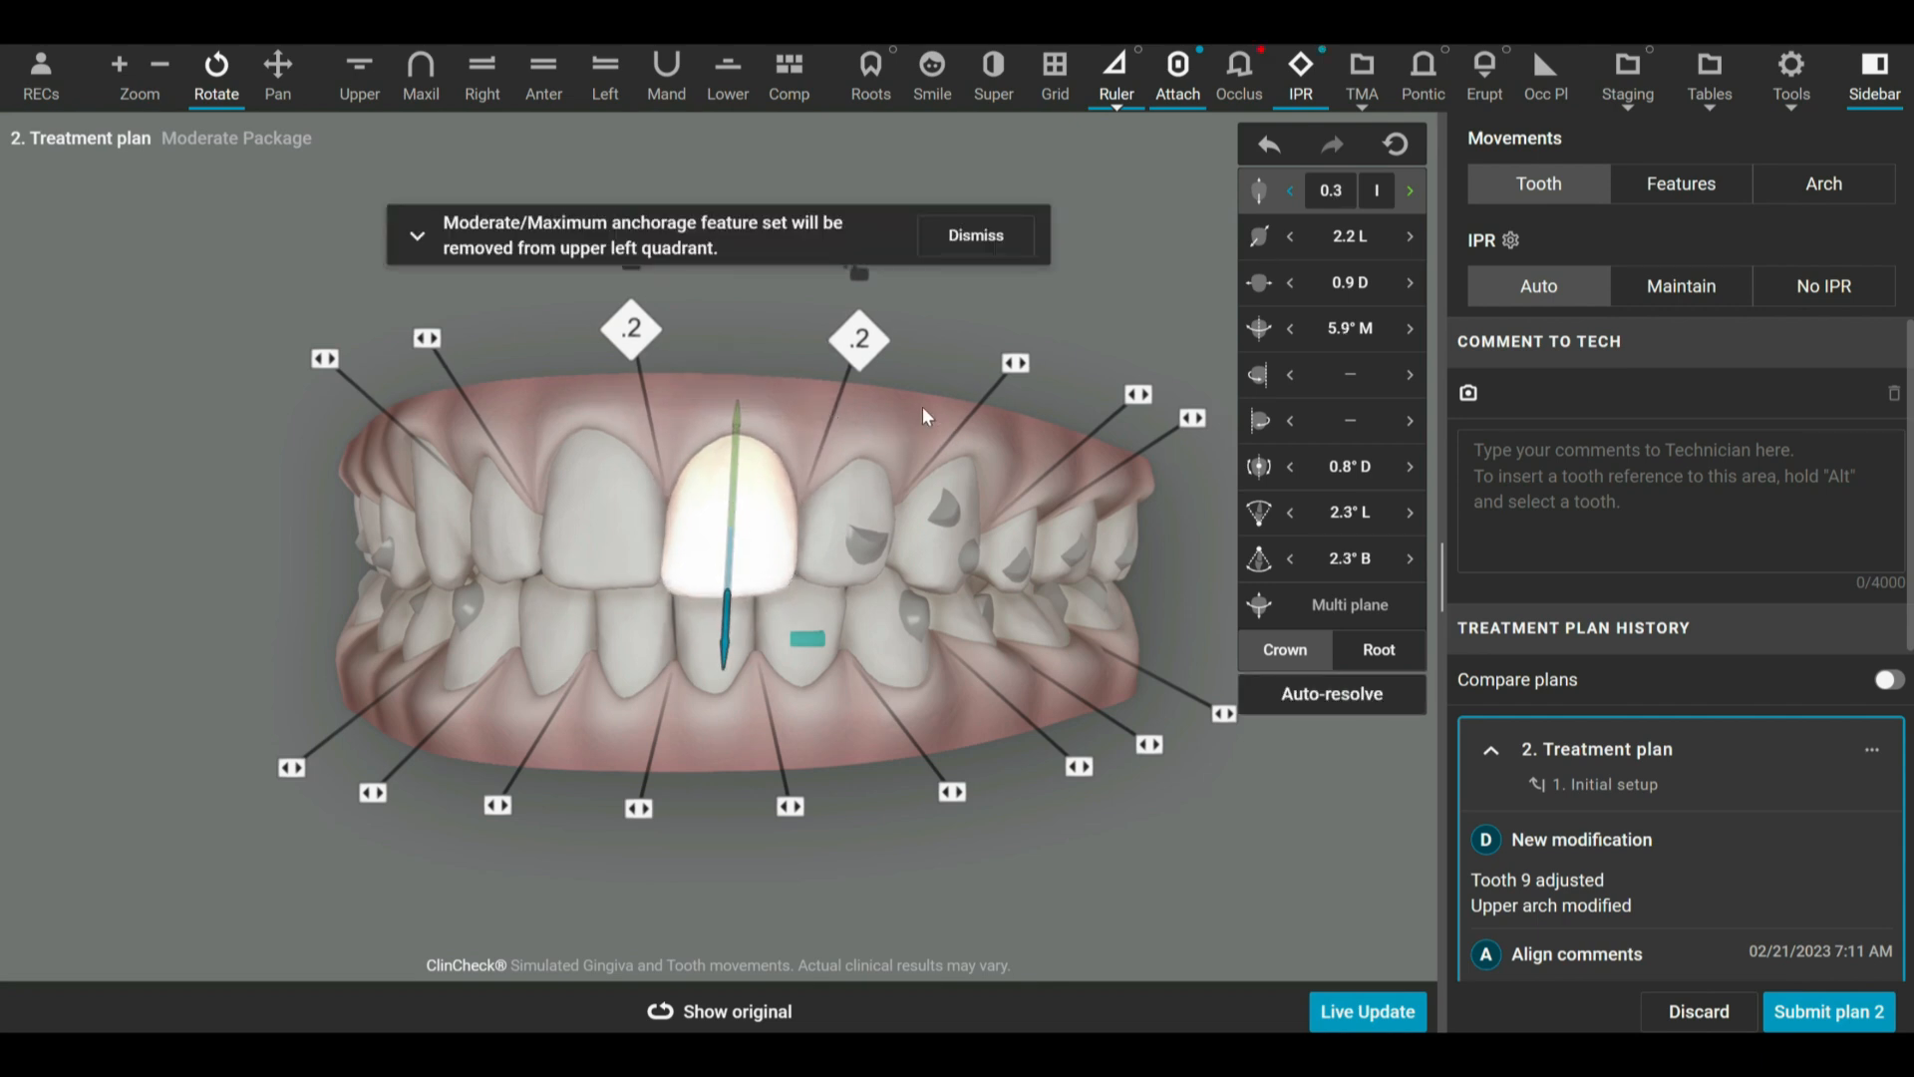
{"action": "left_click", "coordinate": [991, 237]}
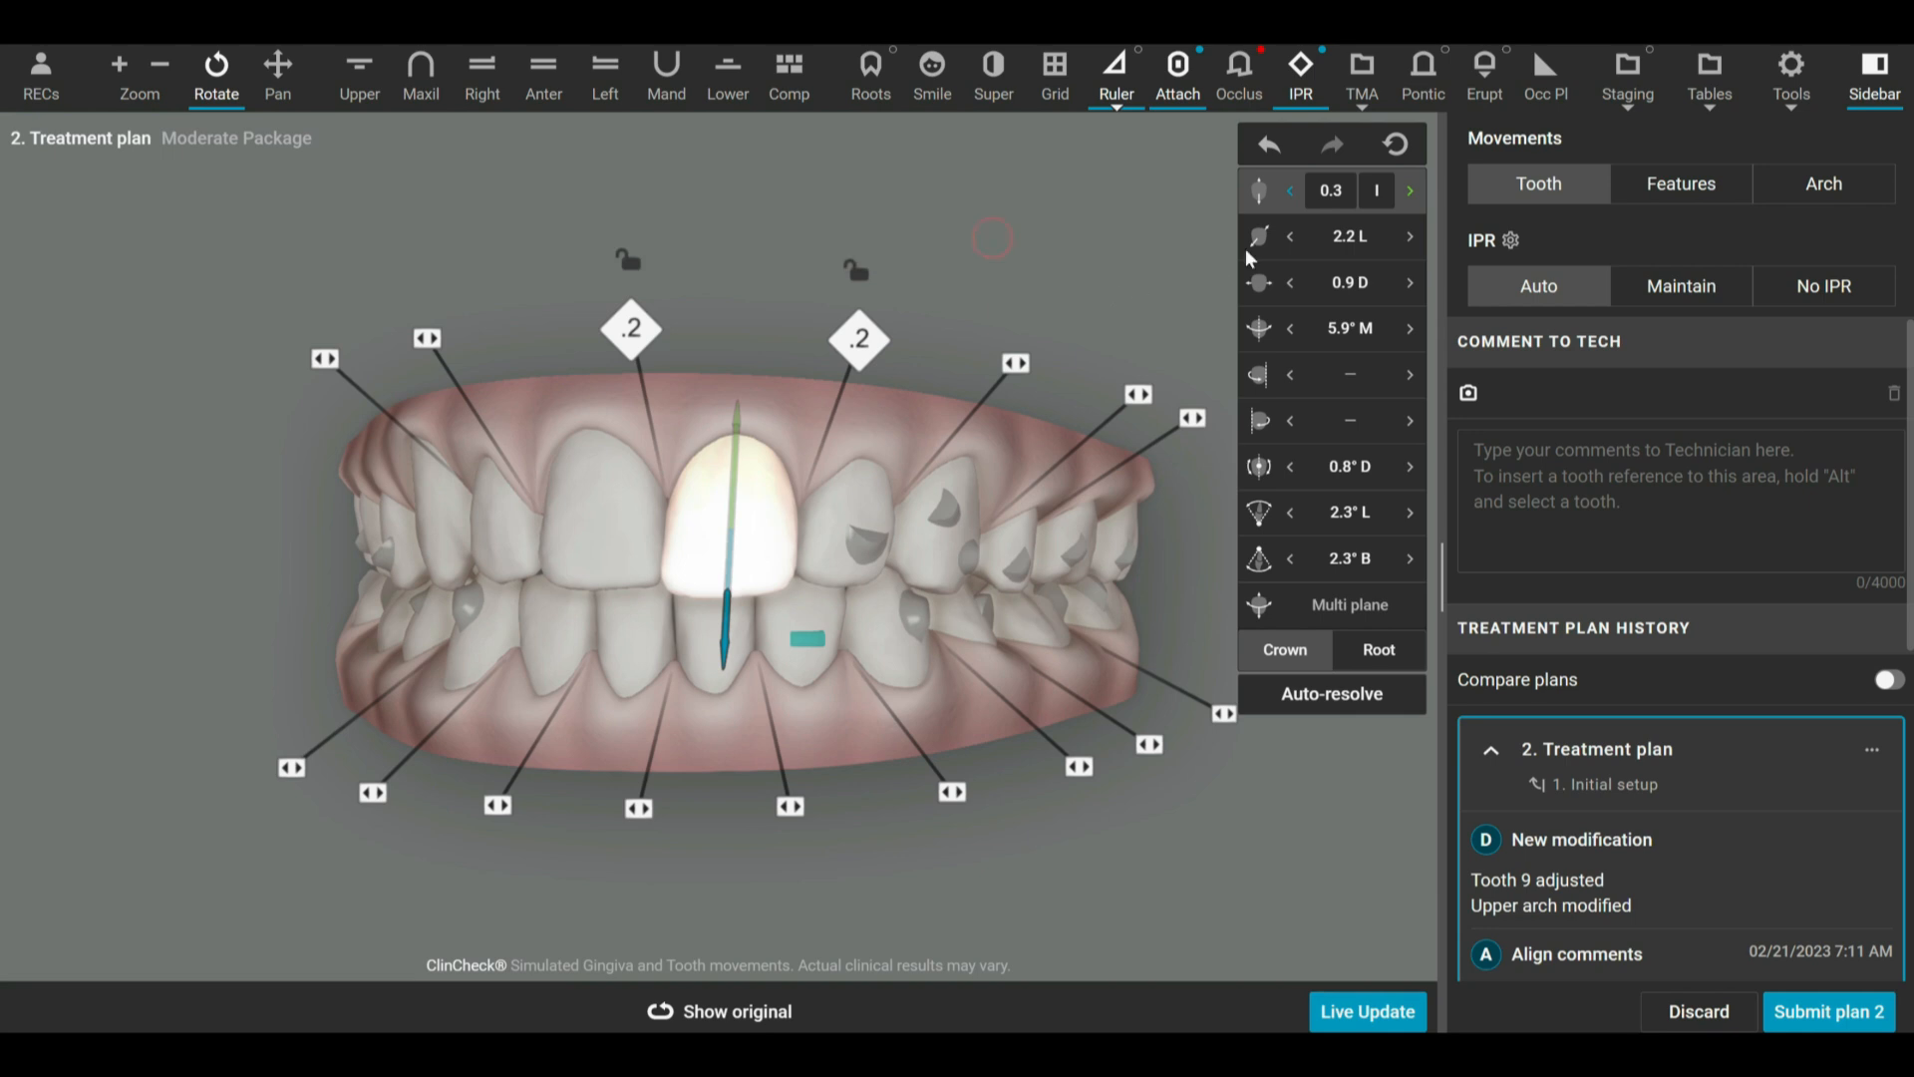
Set the buccal/lingual translation of the upper left second premolar (tooth 13) to 1.1 B.
{"action": "left_click", "coordinate": [1325, 238]}
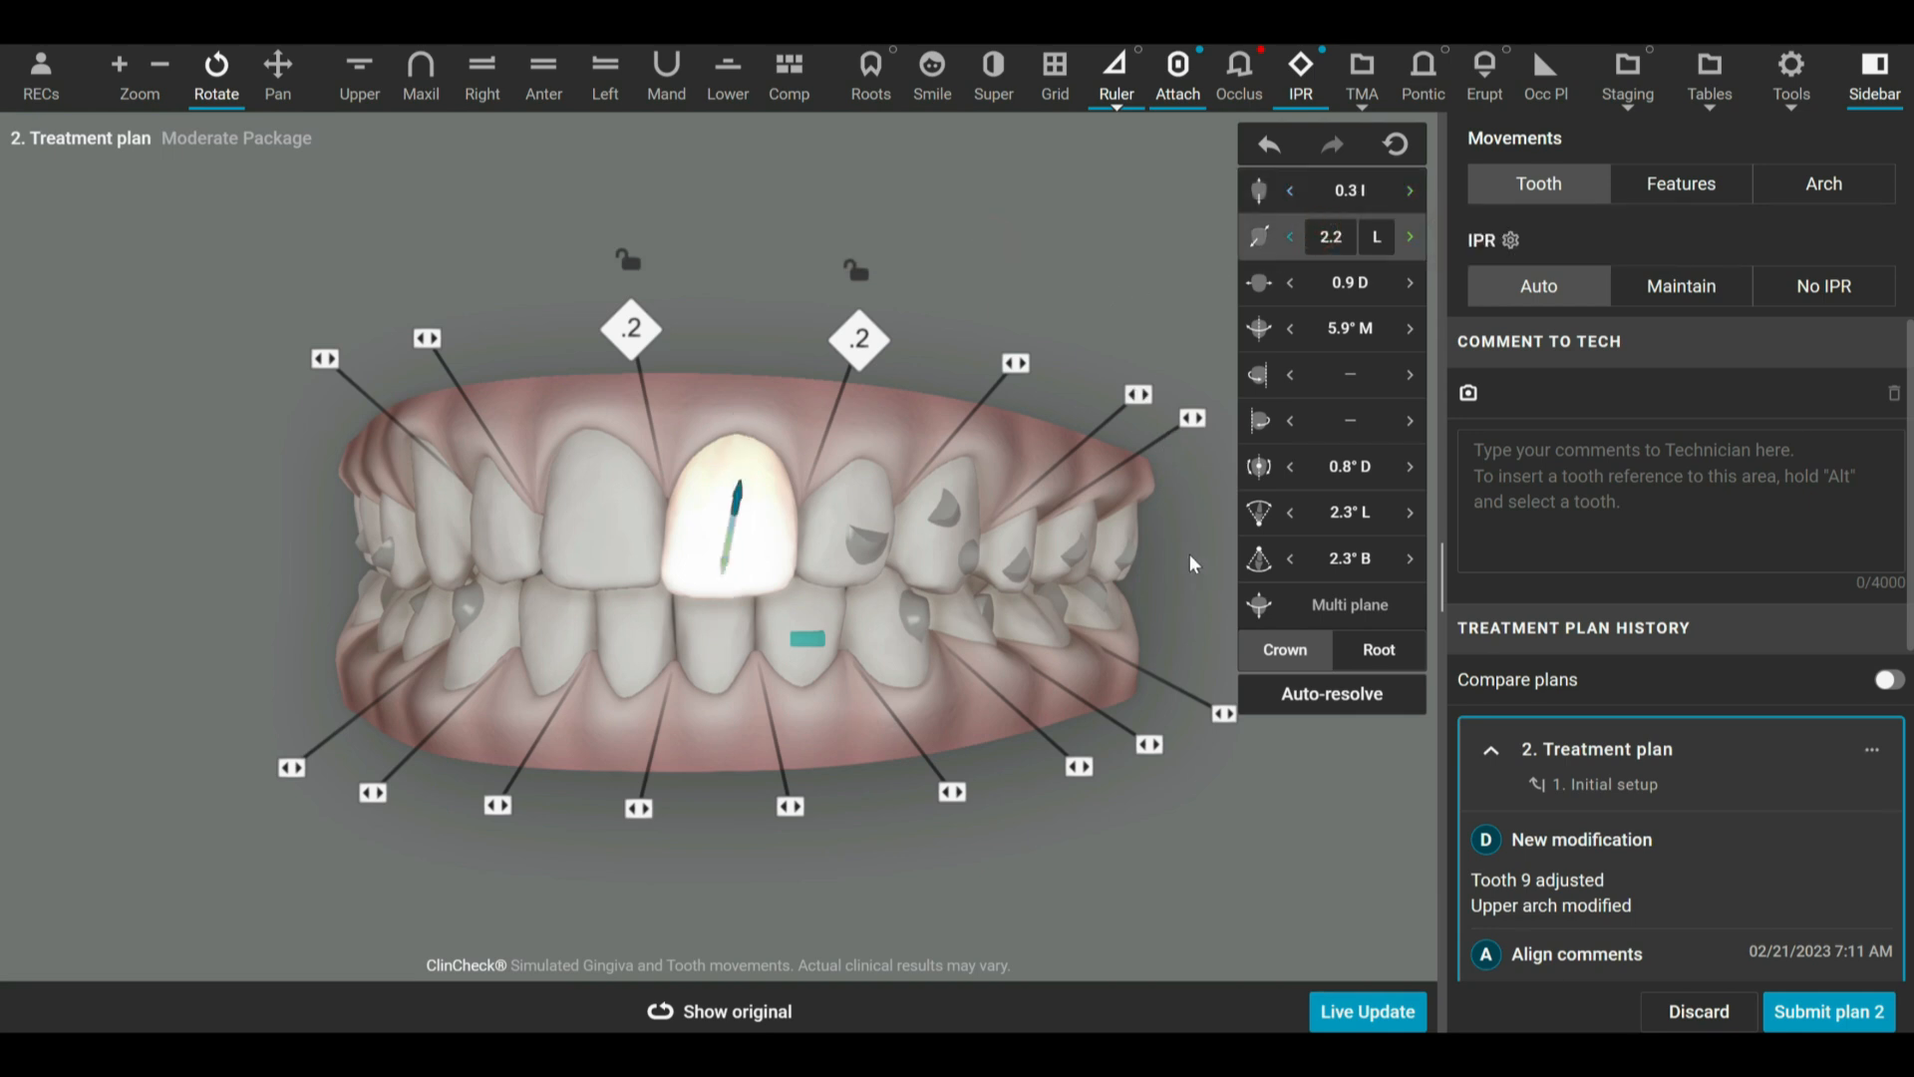
{"action": "left_click", "coordinate": [1018, 544]}
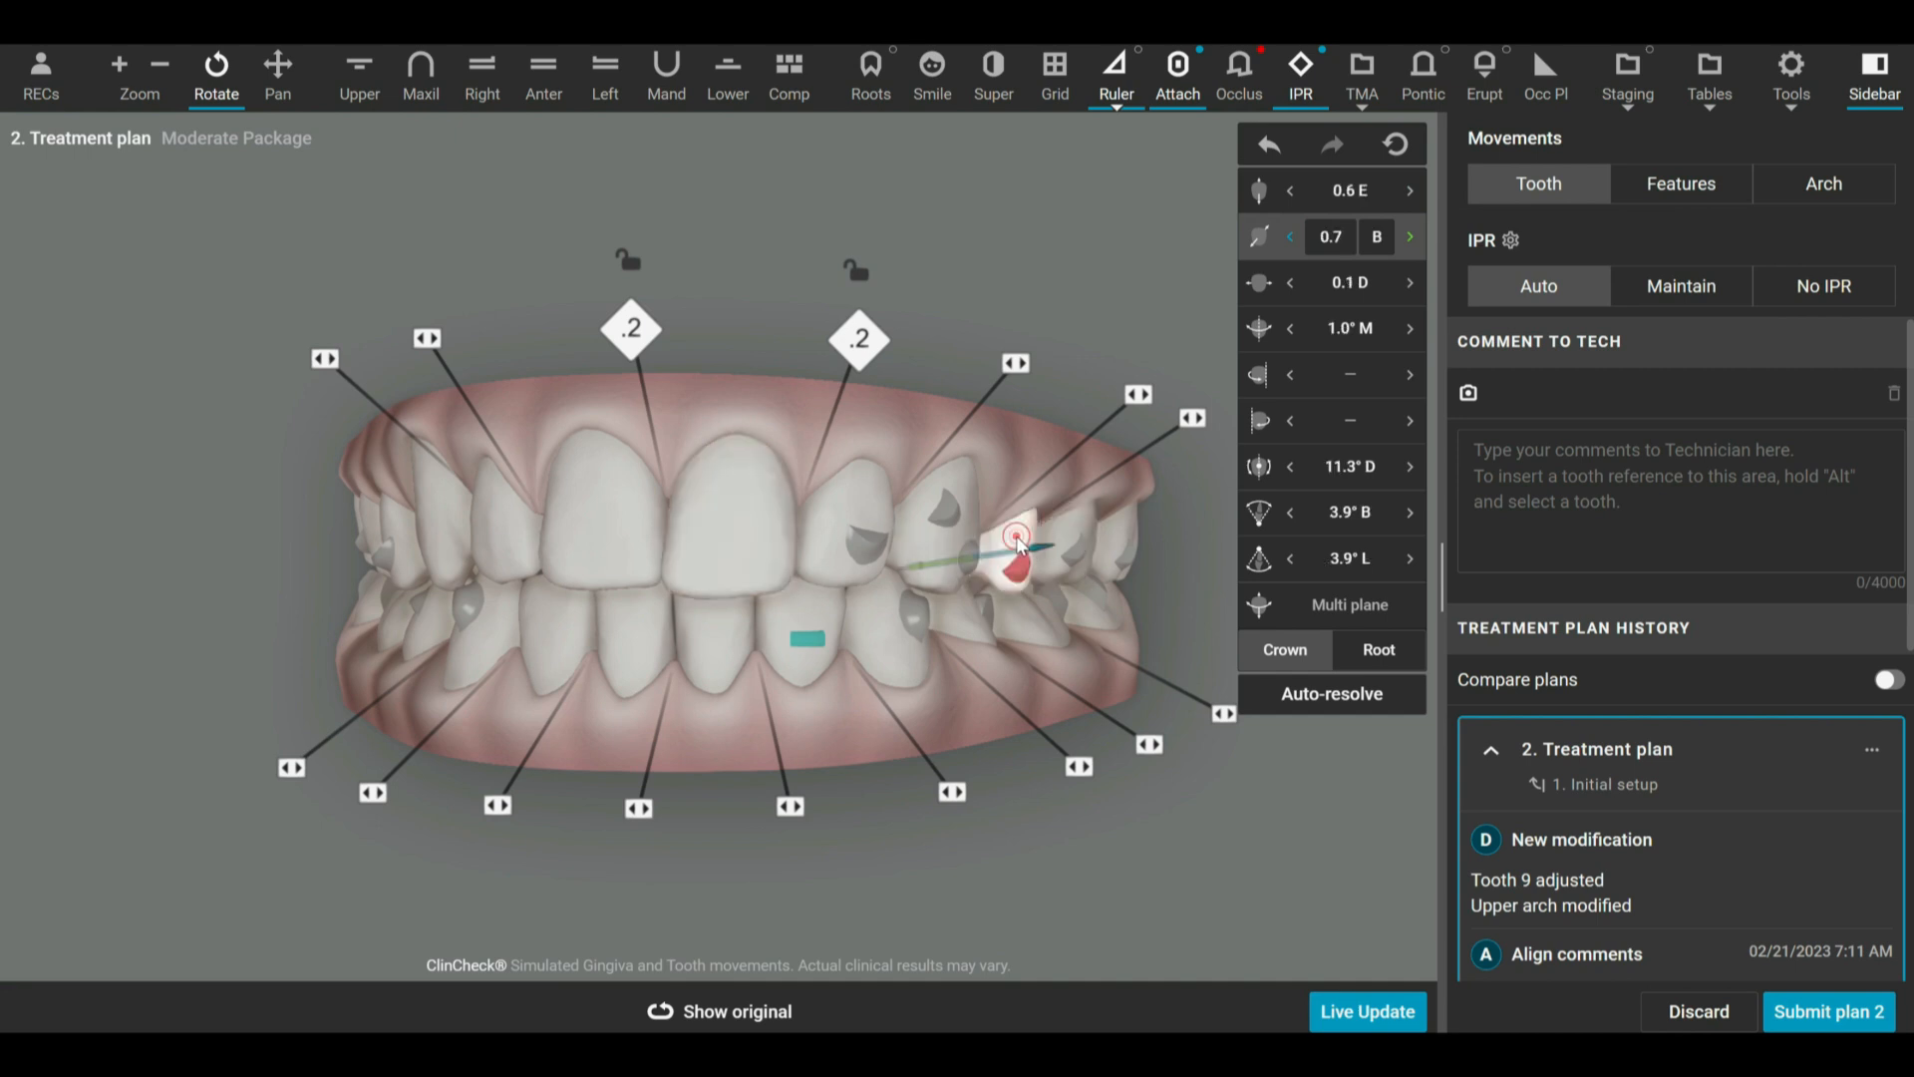
{"action": "left_click", "coordinate": [432, 93]}
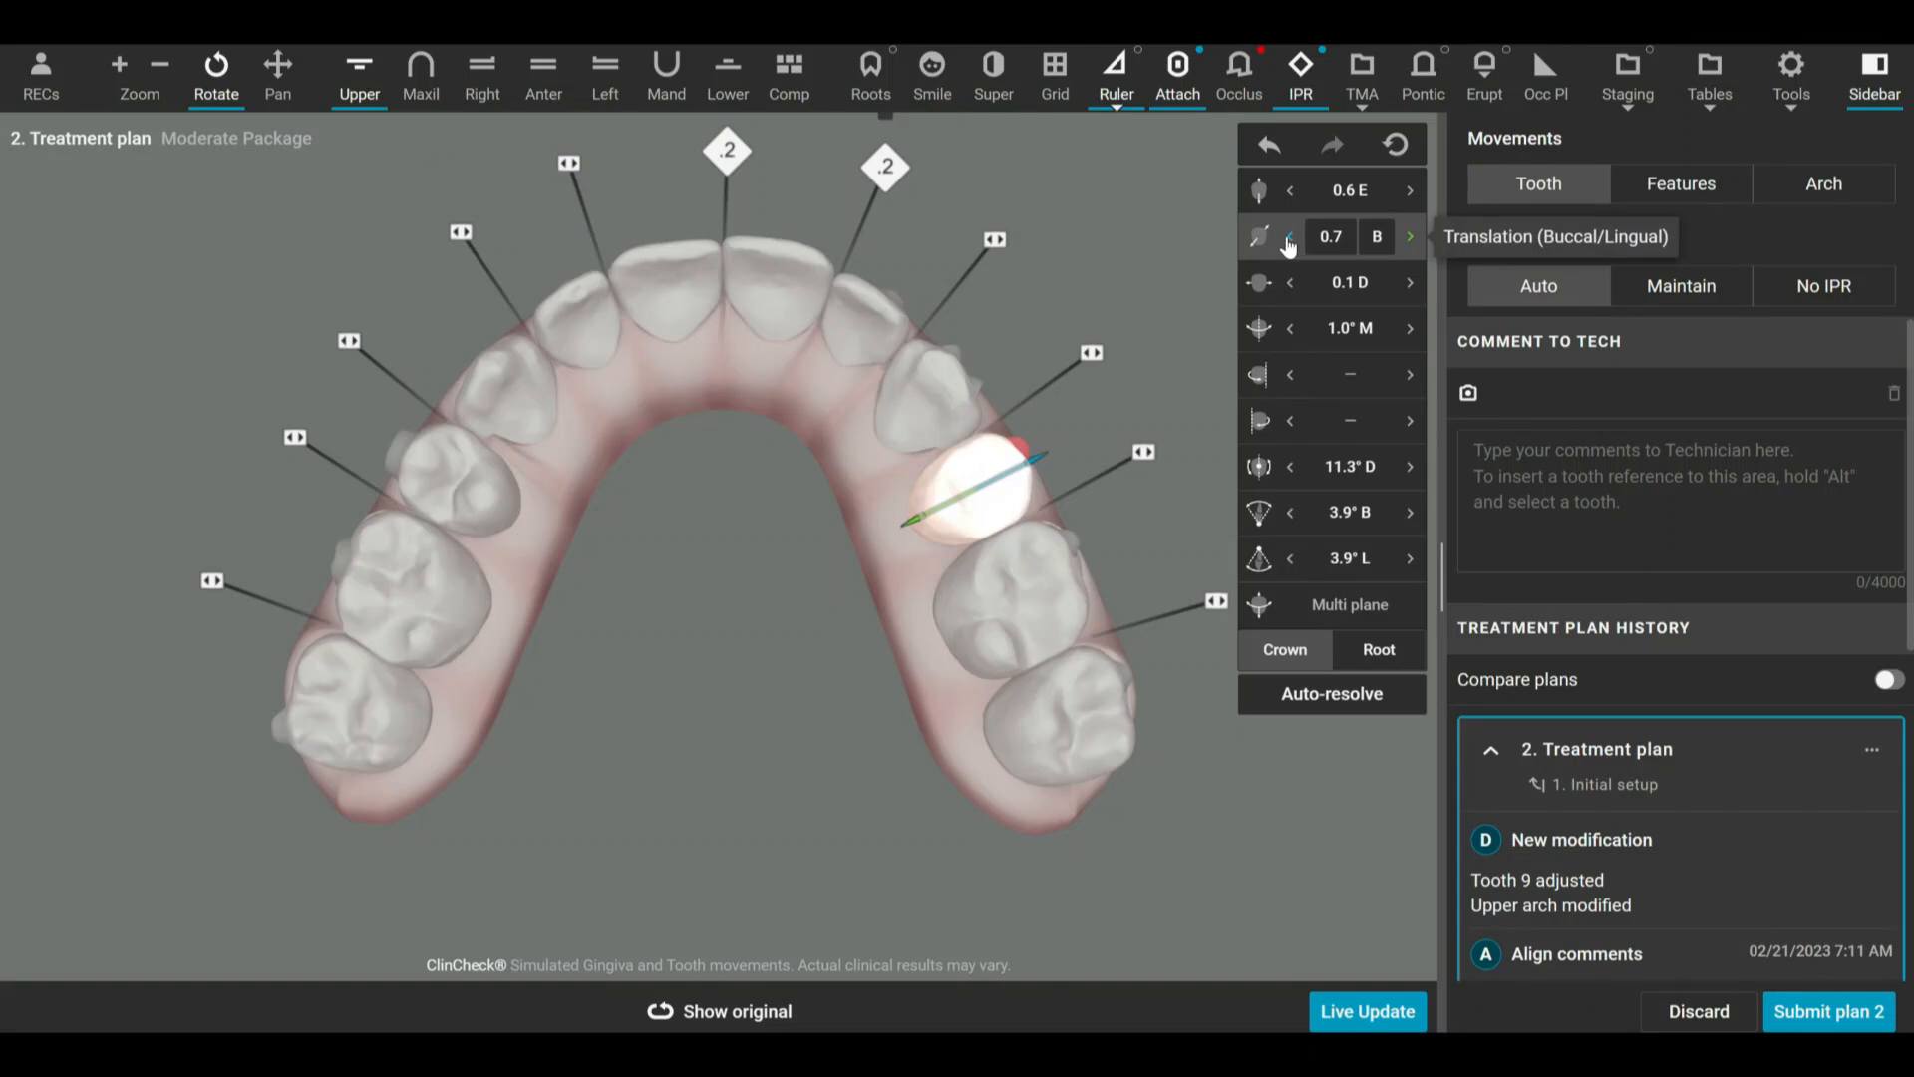
{"action": "left_click", "coordinate": [1408, 239]}
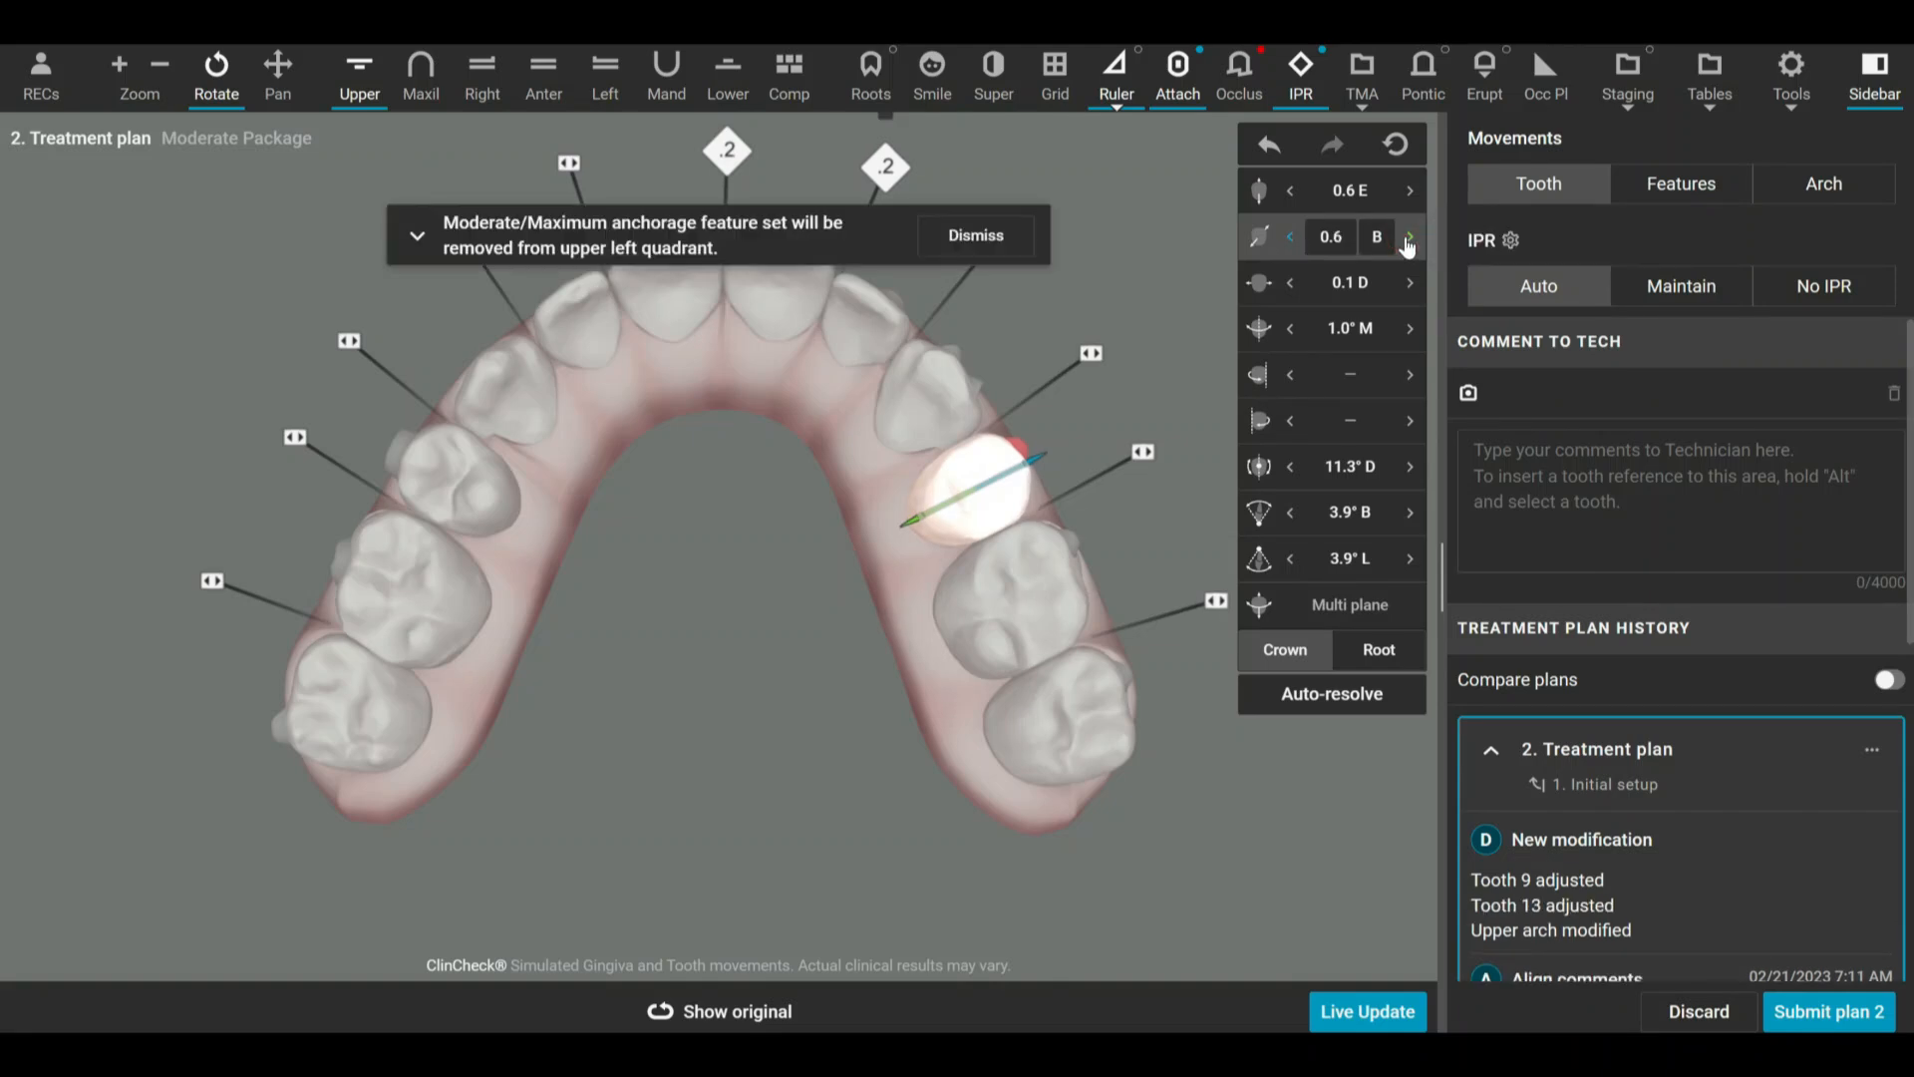
{"action": "left_click", "coordinate": [1291, 239]}
{"action": "left_click", "coordinate": [1291, 239]}
{"action": "left_click", "coordinate": [1291, 239]}
{"action": "left_click", "coordinate": [1291, 239]}
{"action": "left_click", "coordinate": [1291, 239]}
{"action": "left_click_drag", "start_coordinate": [761, 431], "coordinate": [750, 825]}
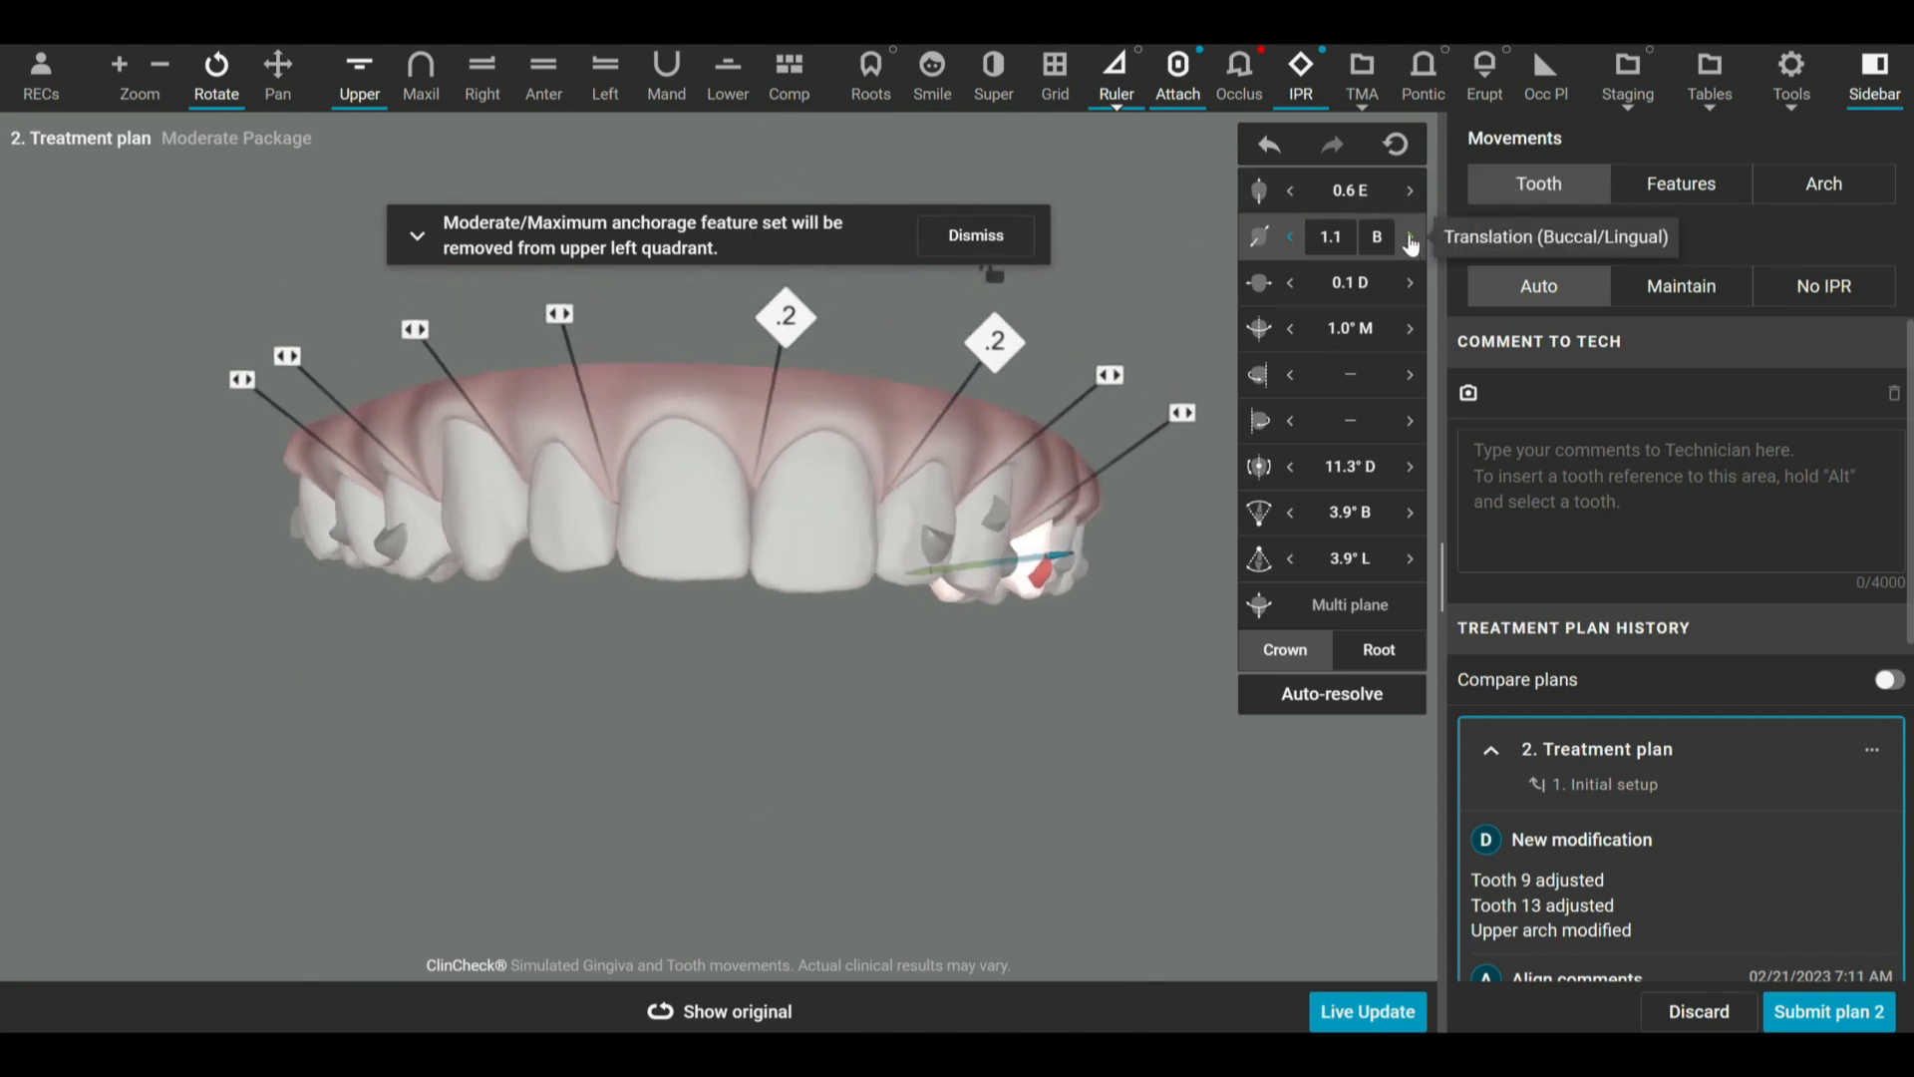
Adjust the buccal translation of tooth 13 to about 1.8 B.
{"action": "left_click", "coordinate": [1291, 239]}
{"action": "left_click", "coordinate": [1291, 239]}
{"action": "left_click", "coordinate": [1291, 239]}
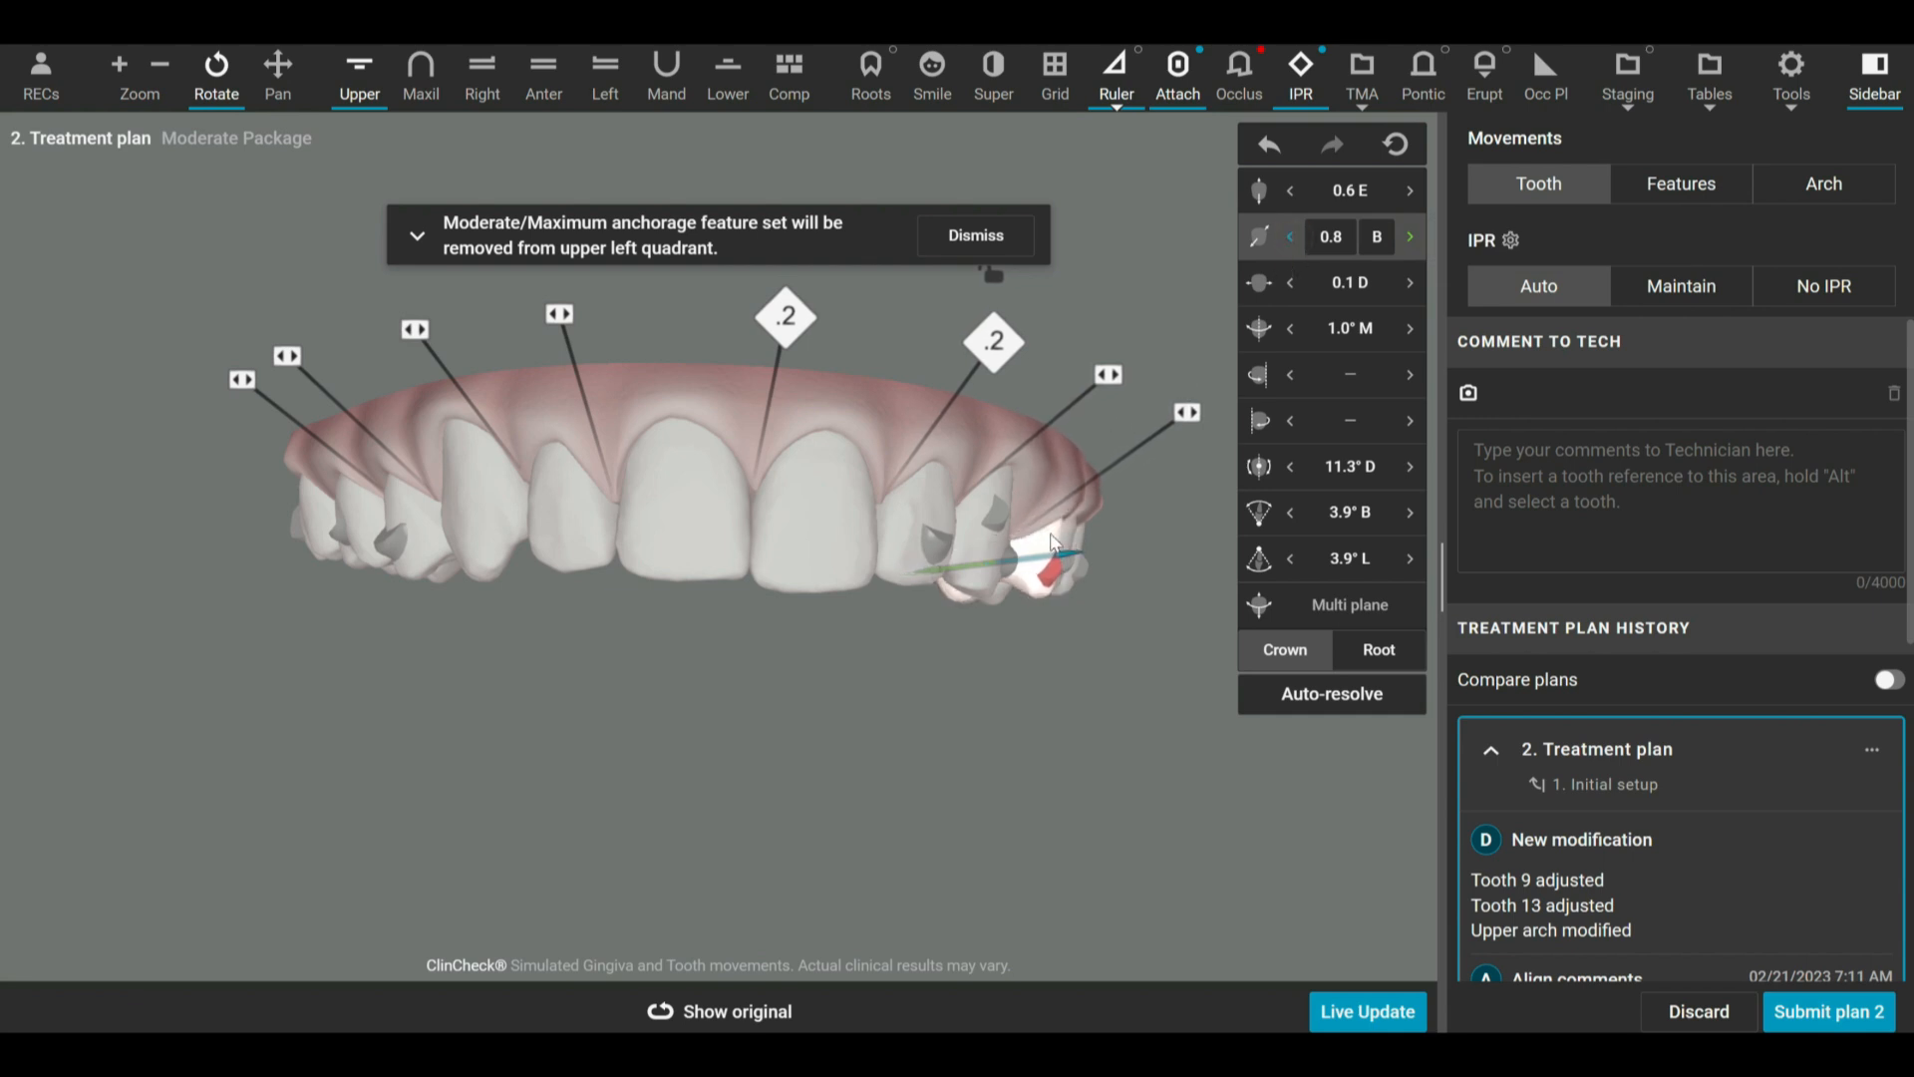
{"action": "left_click_drag", "start_coordinate": [1002, 637], "coordinate": [1007, 648]}
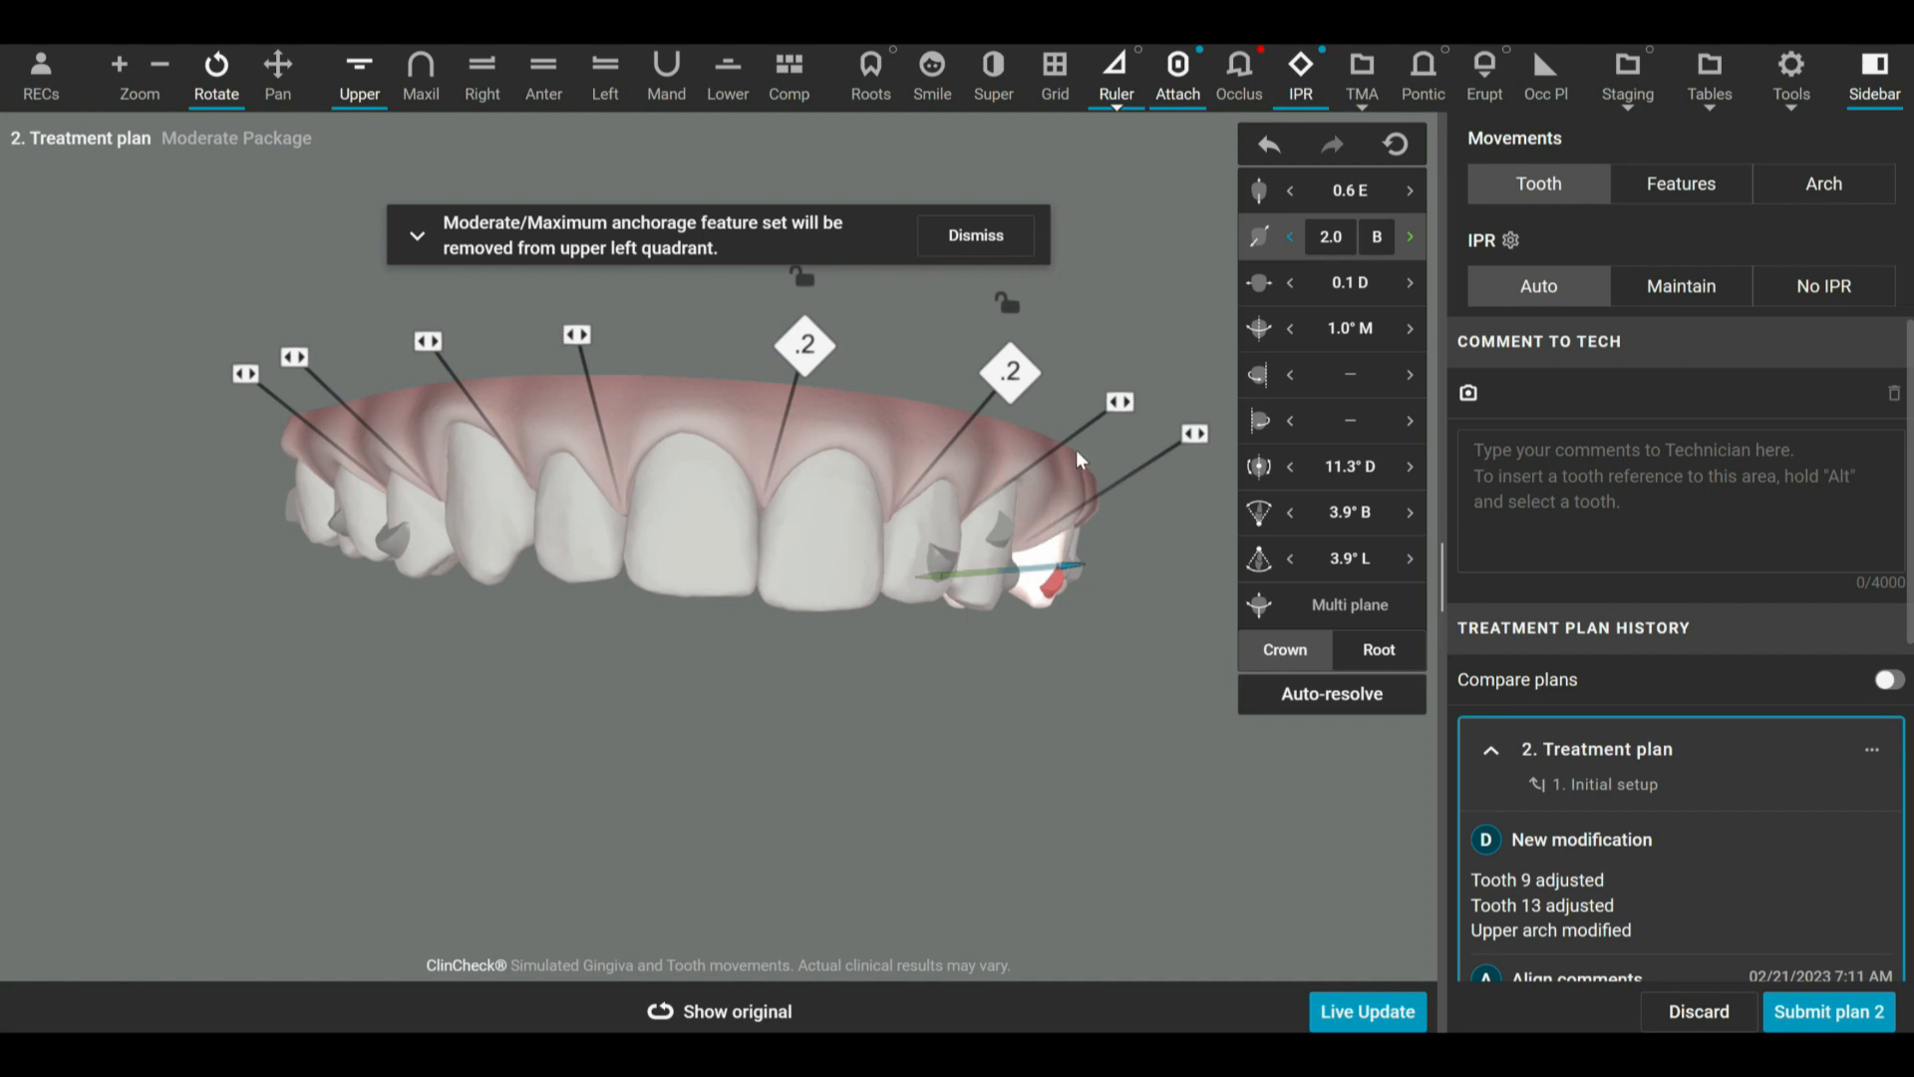
{"action": "left_click_drag", "start_coordinate": [1169, 534], "coordinate": [1163, 529]}
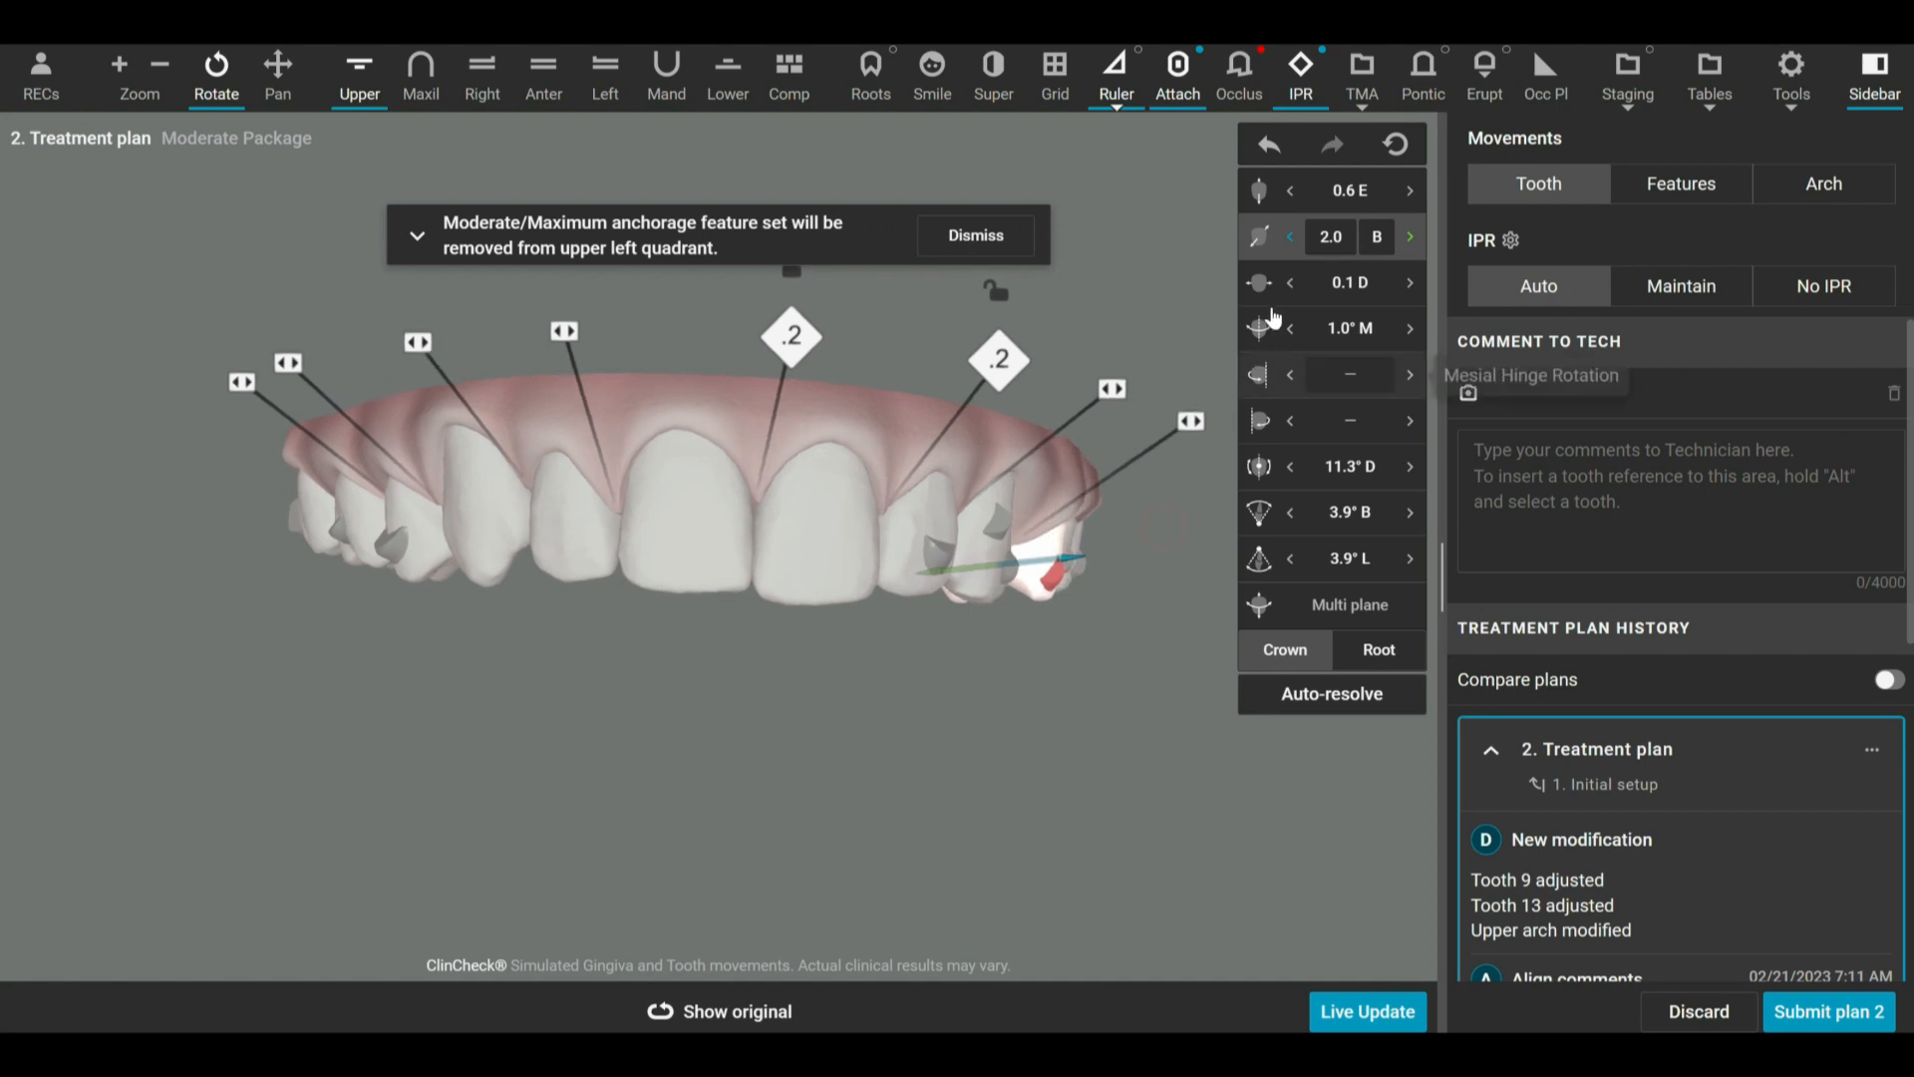
{"action": "left_click", "coordinate": [1291, 246]}
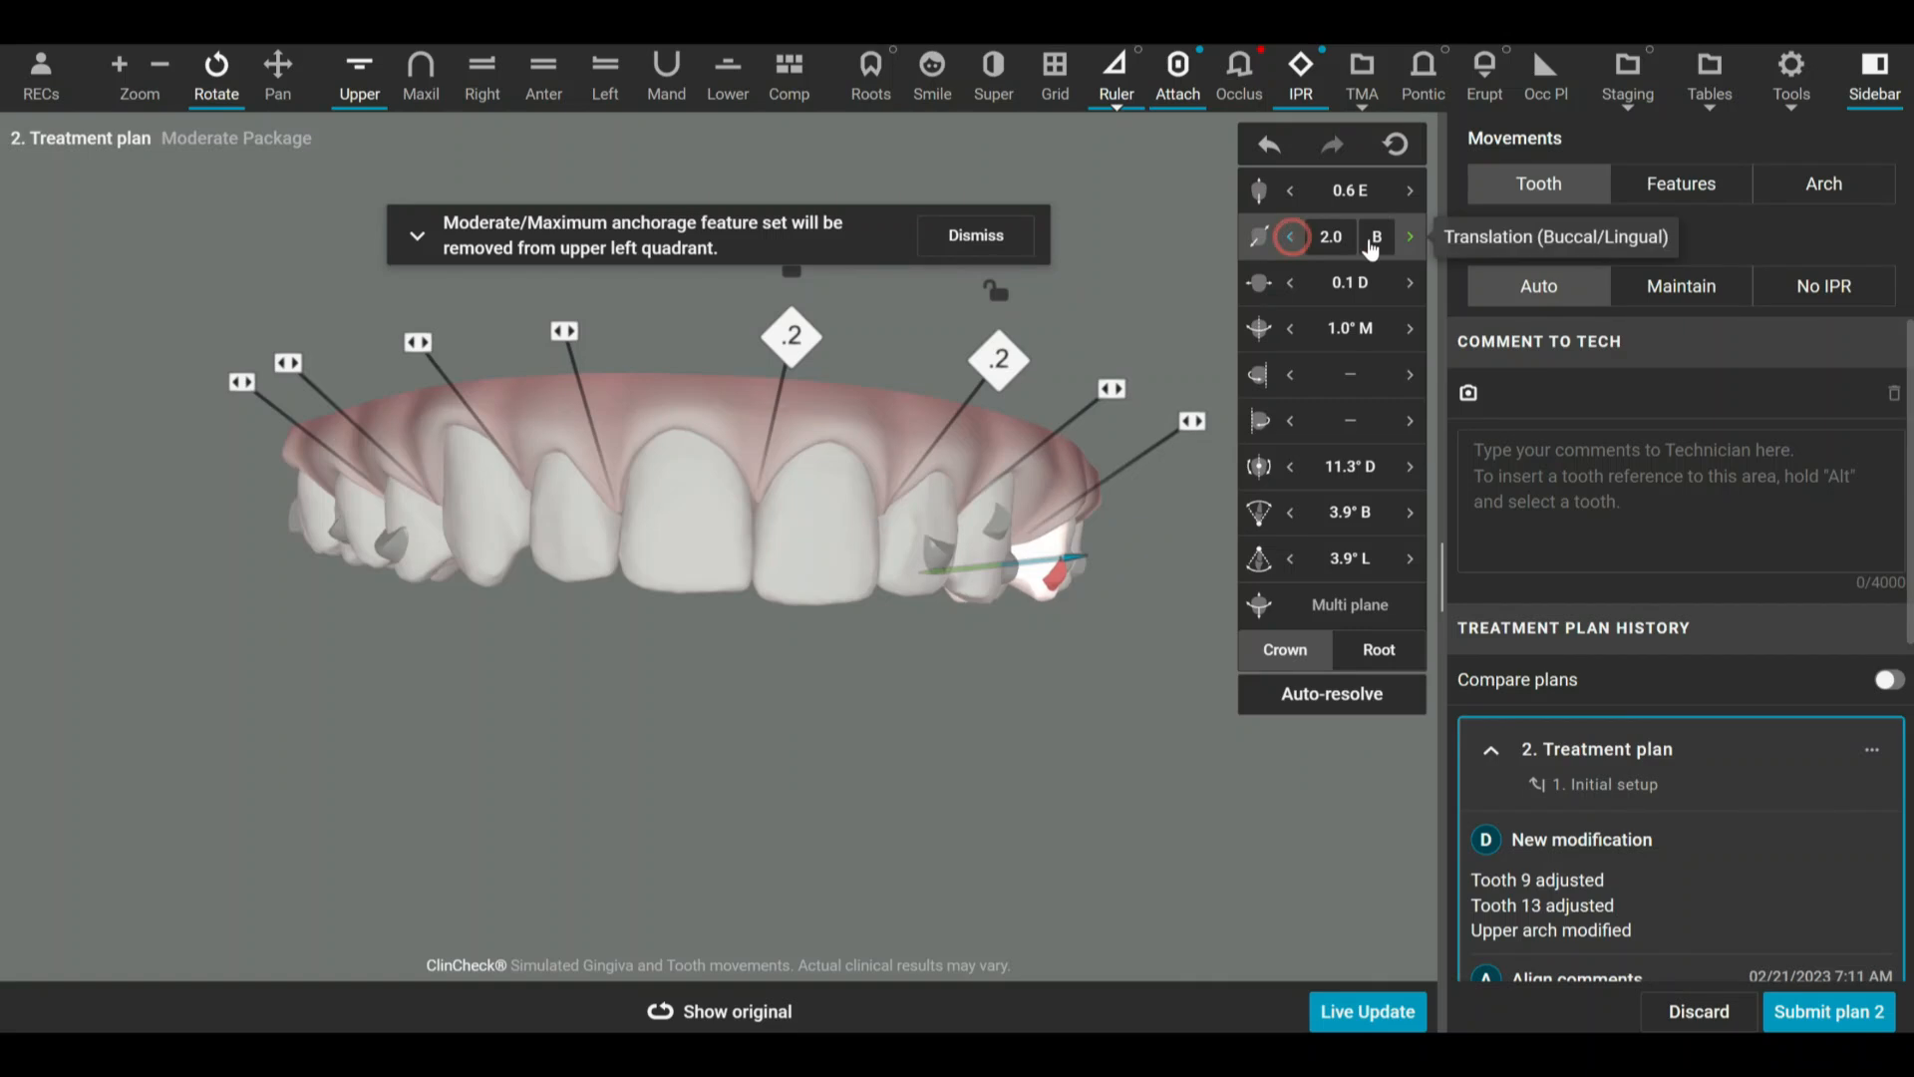
{"action": "left_click", "coordinate": [1411, 239]}
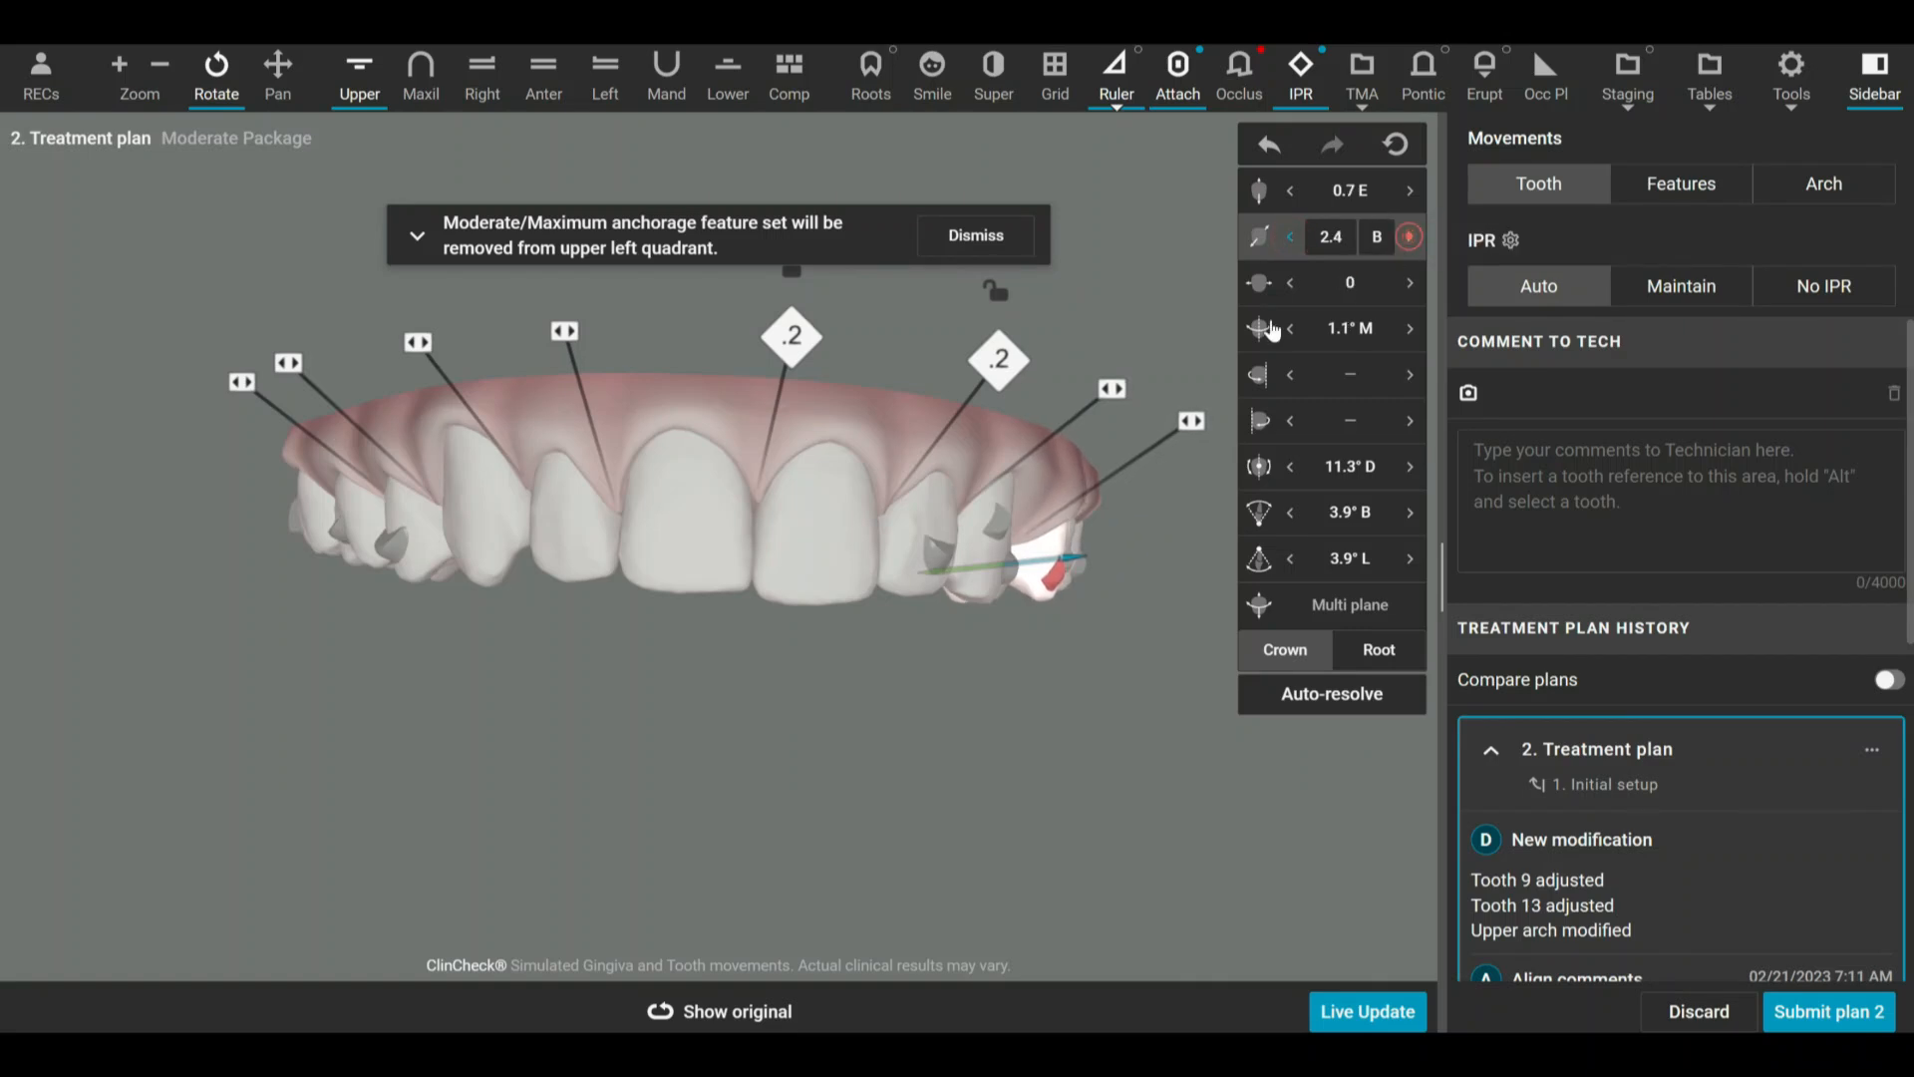
{"action": "left_click_drag", "start_coordinate": [1047, 552], "coordinate": [1154, 385]}
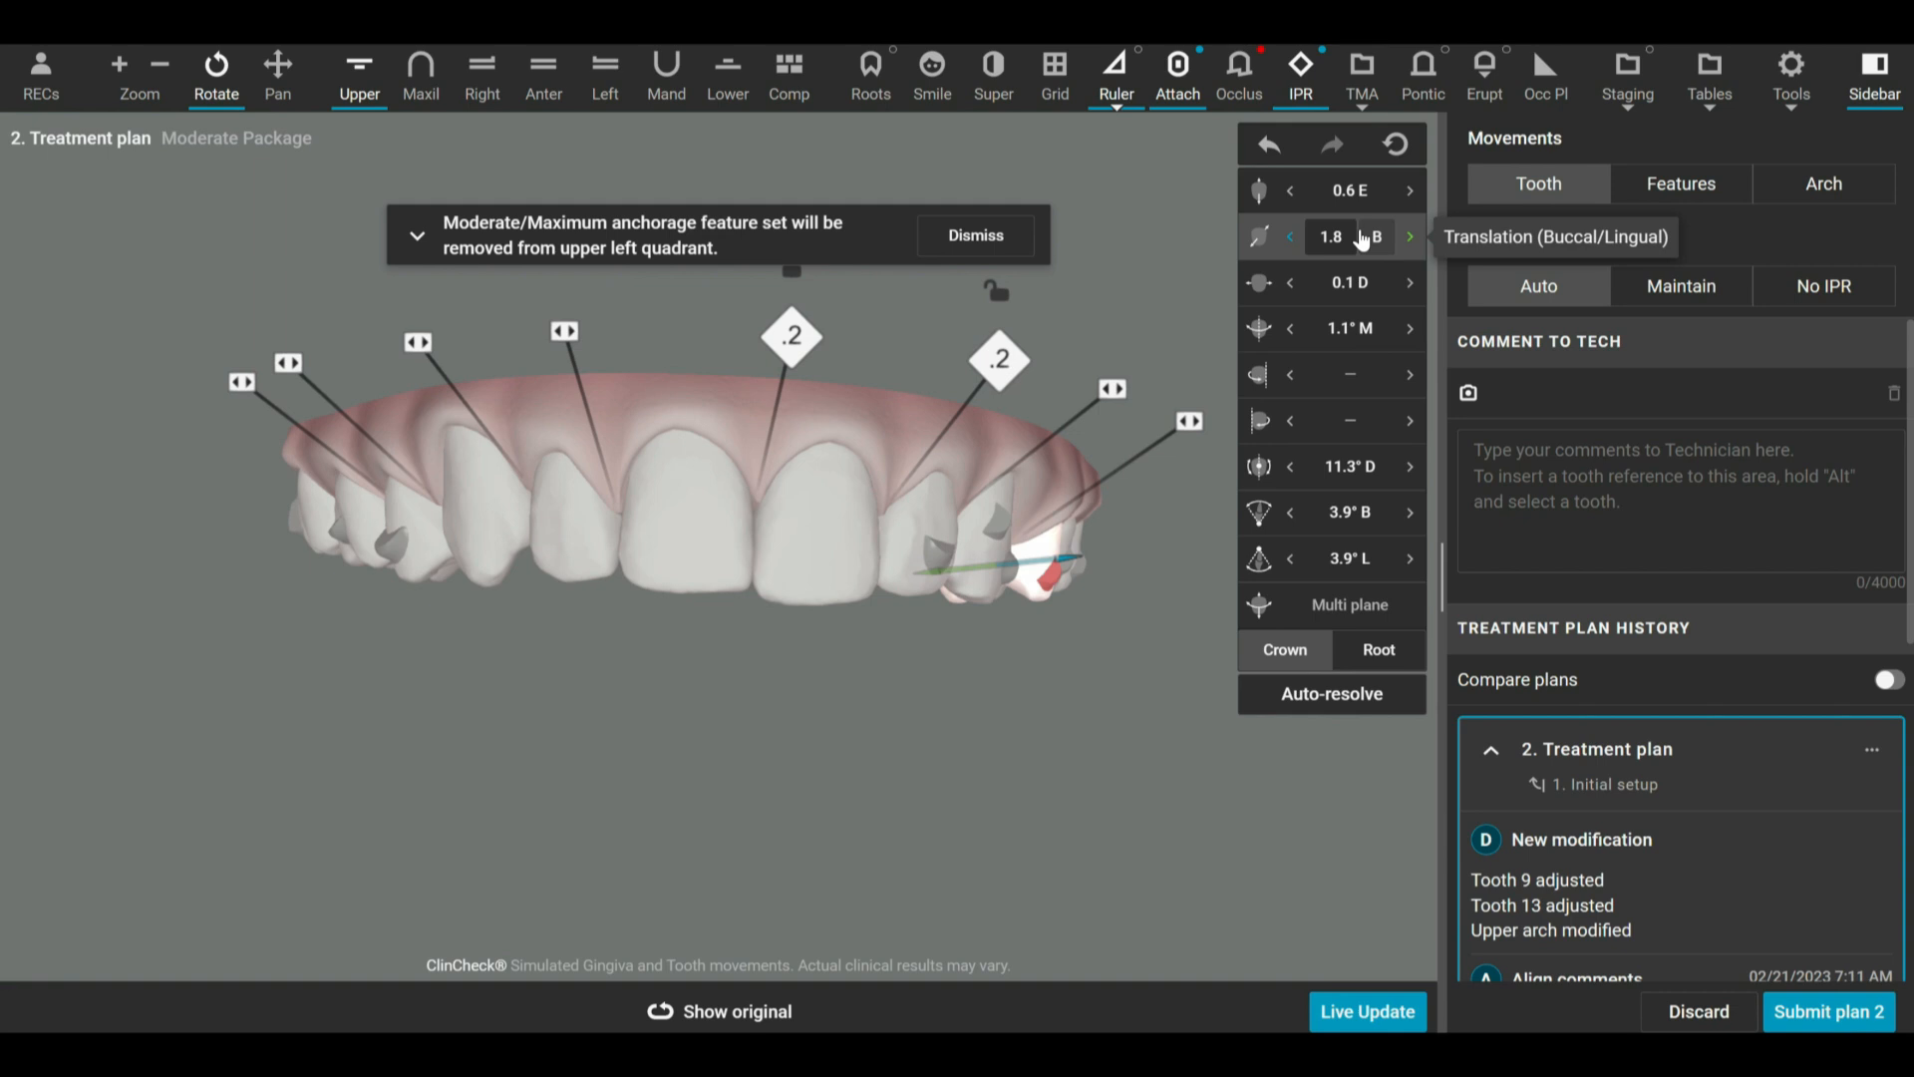
Move the upper left second molar (tooth 15) distally to about 1.0 D with mesial/distal translation.
{"action": "left_click_drag", "start_coordinate": [817, 594], "coordinate": [817, 608]}
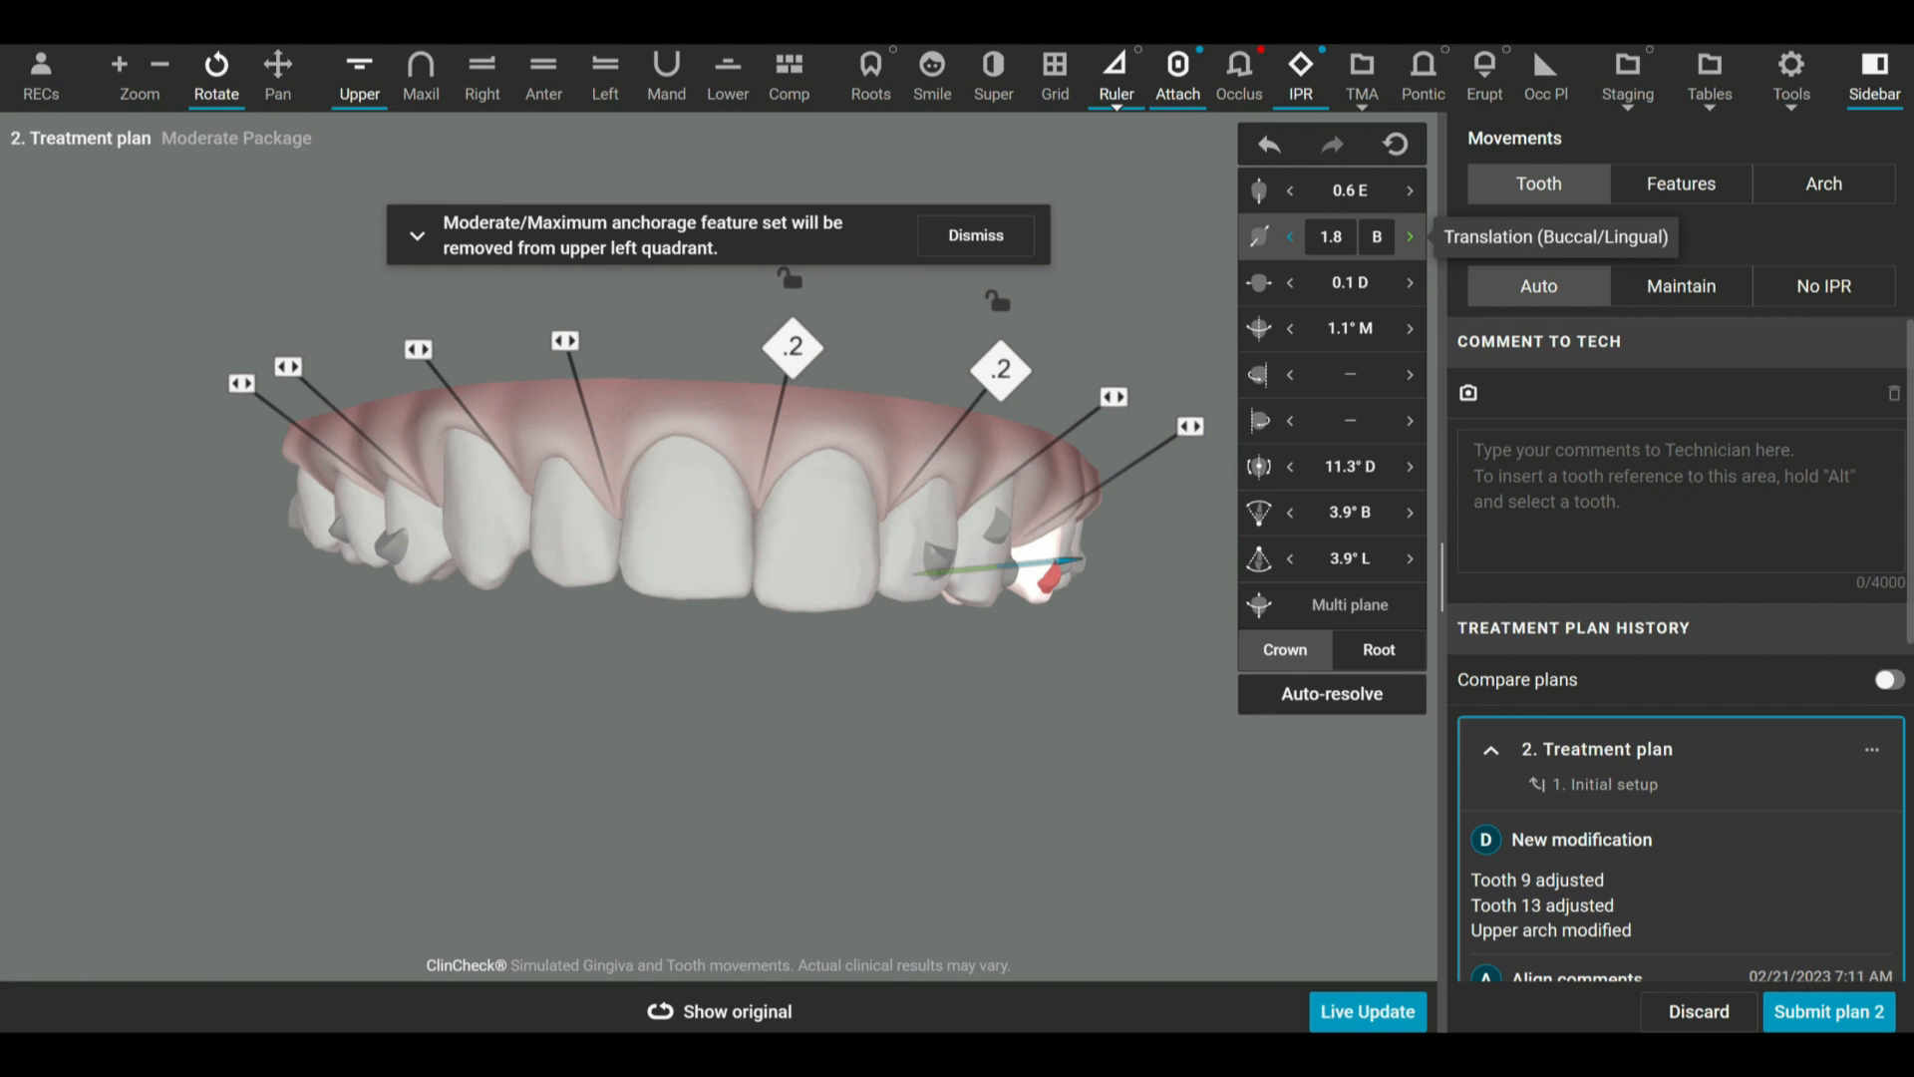
{"action": "left_click_drag", "start_coordinate": [1174, 495], "coordinate": [1037, 533]}
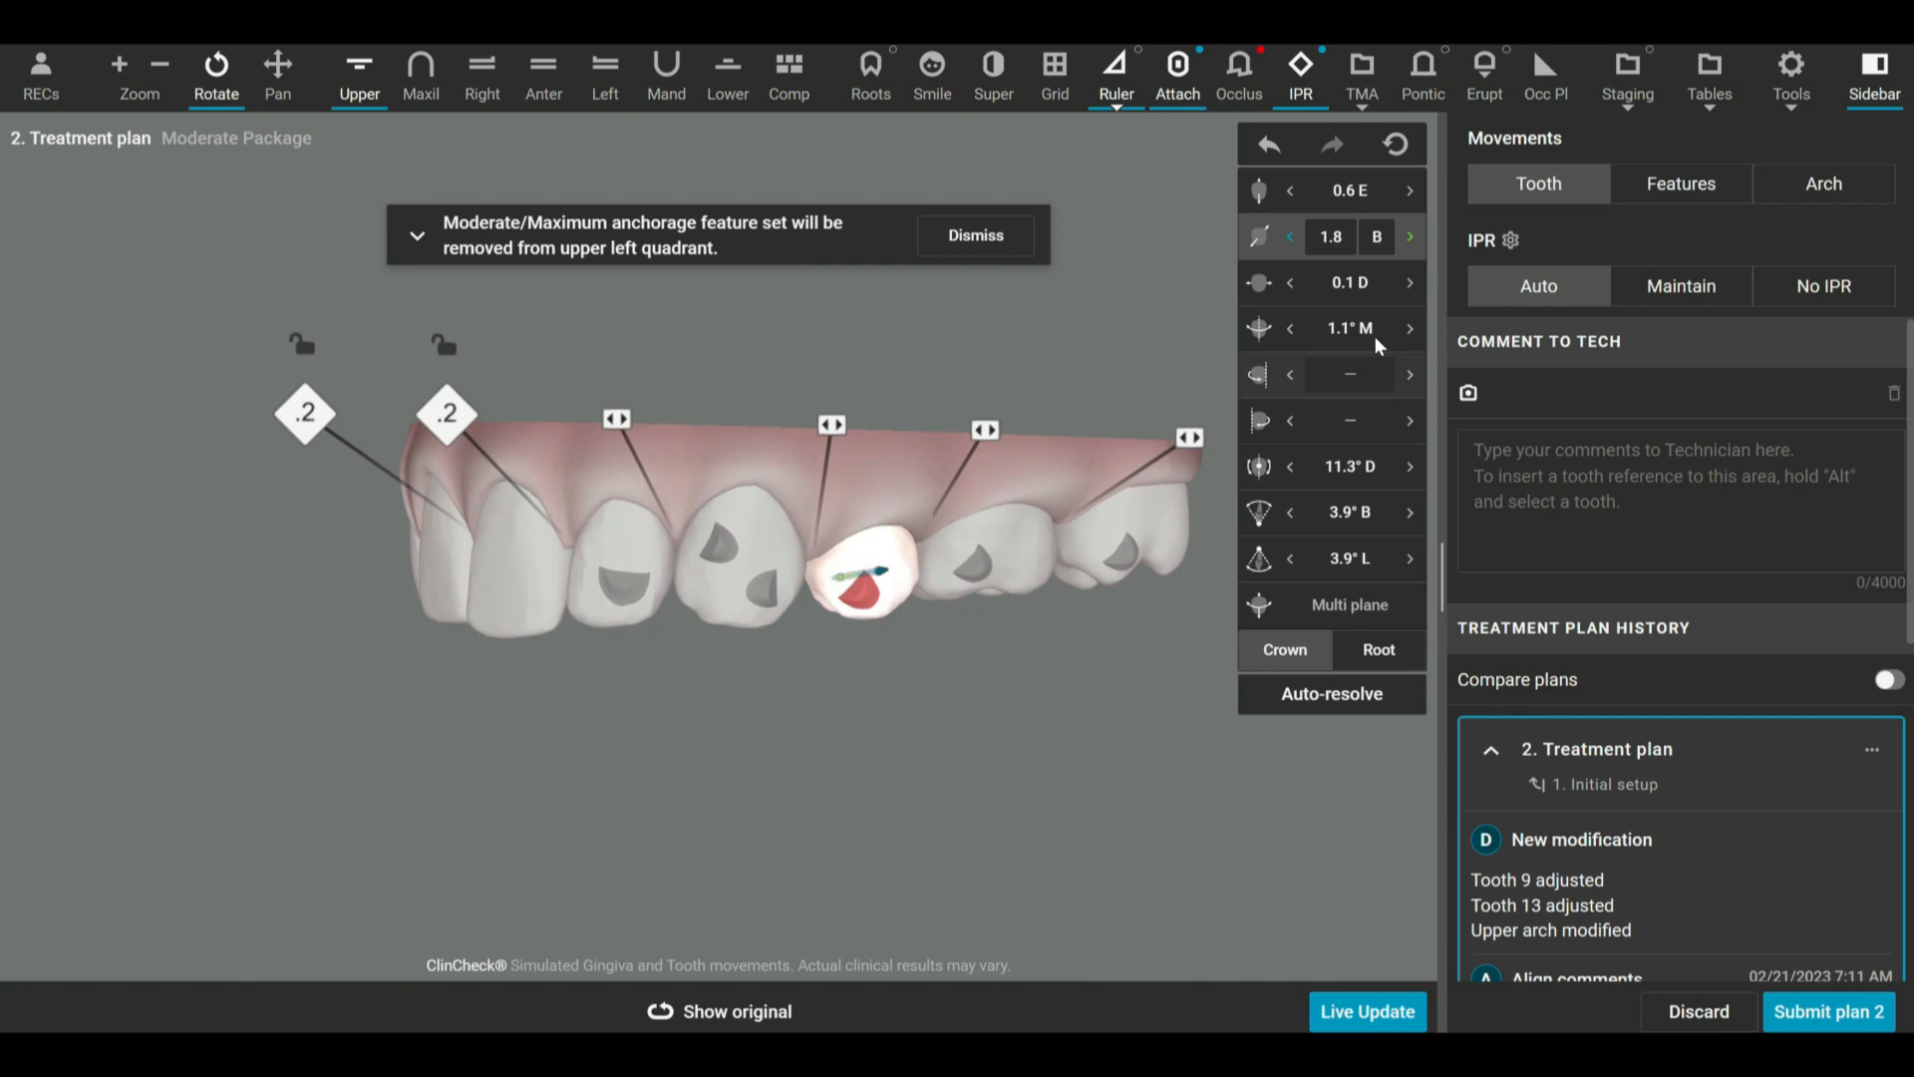
{"action": "left_click", "coordinate": [1350, 282]}
{"action": "left_click_drag", "start_coordinate": [1037, 674], "coordinate": [1031, 652]}
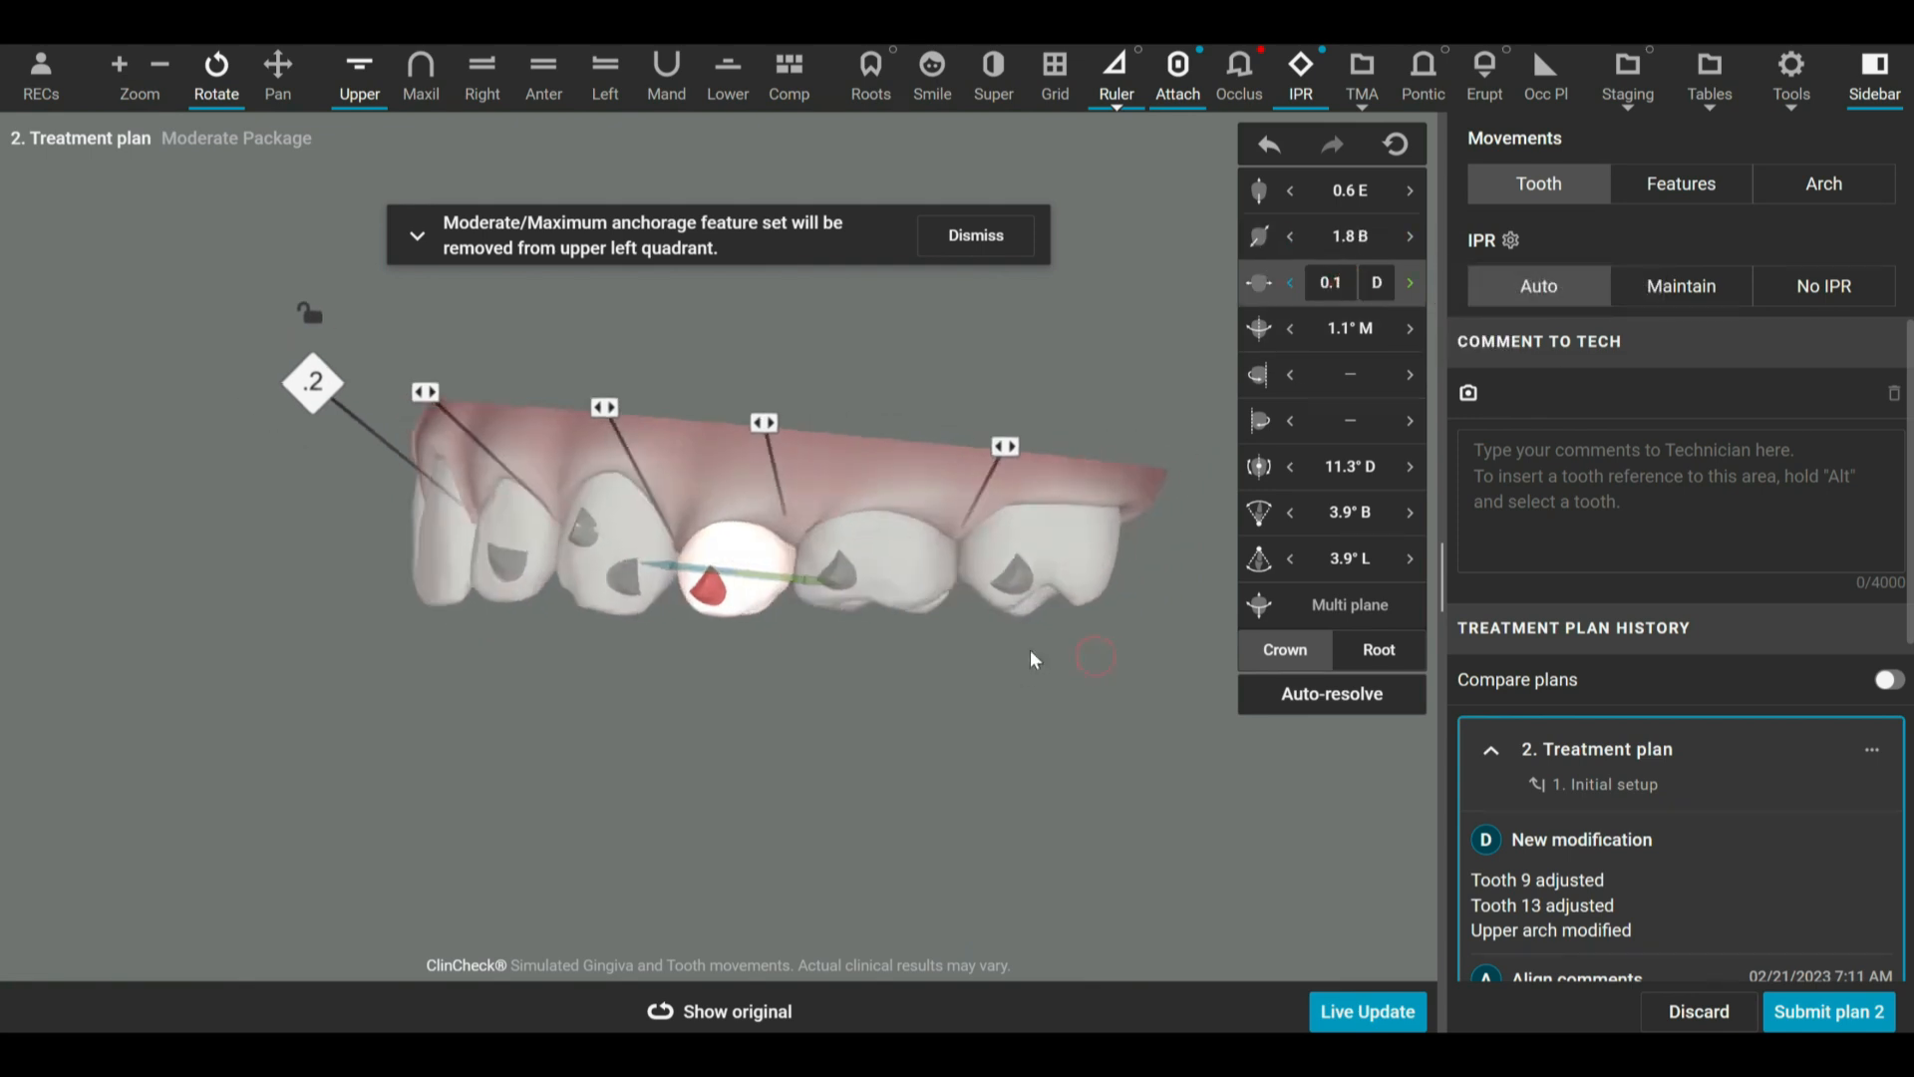
{"action": "left_click", "coordinate": [1051, 543]}
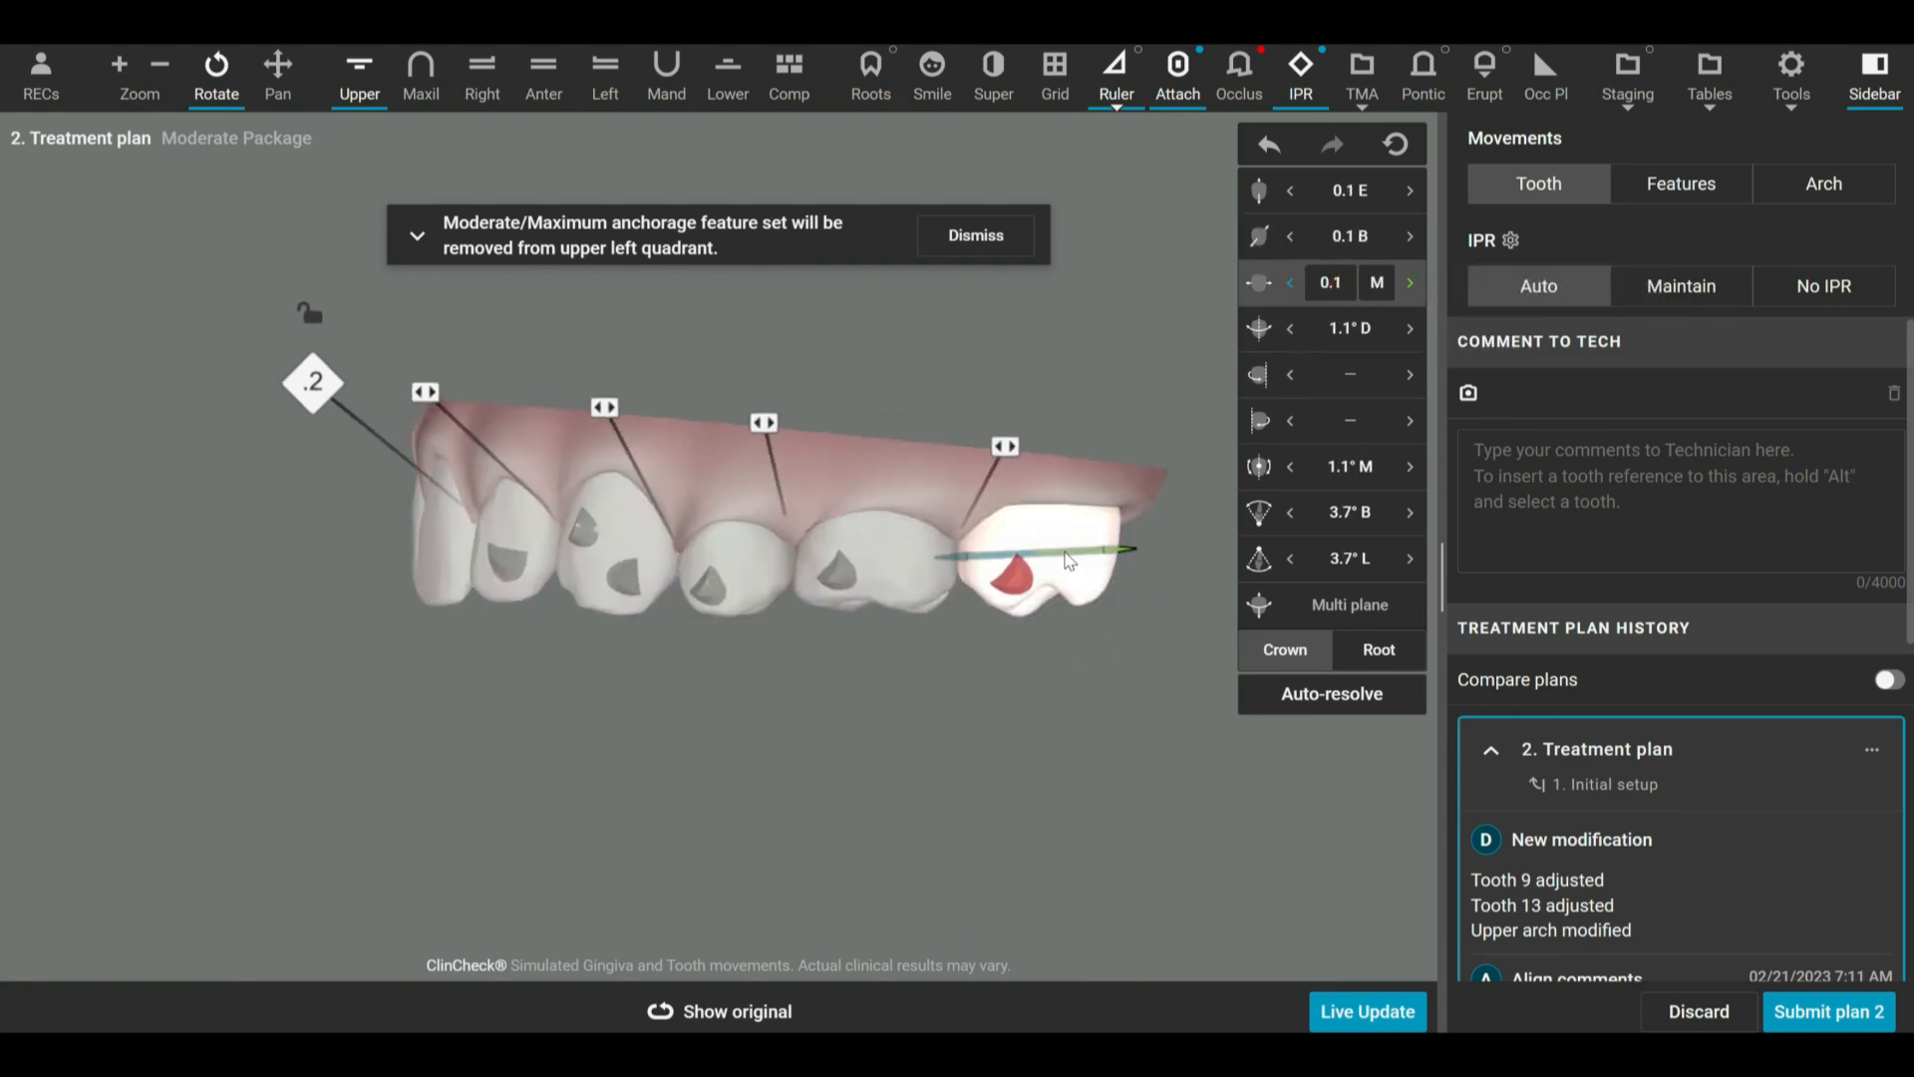
{"action": "mouse_move", "coordinate": [1067, 552]}
{"action": "left_mouse_down"}
{"action": "mouse_move", "coordinate": [1108, 553]}
{"action": "mouse_move", "coordinate": [1067, 552]}
{"action": "mouse_move", "coordinate": [1090, 550]}
{"action": "left_mouse_up"}
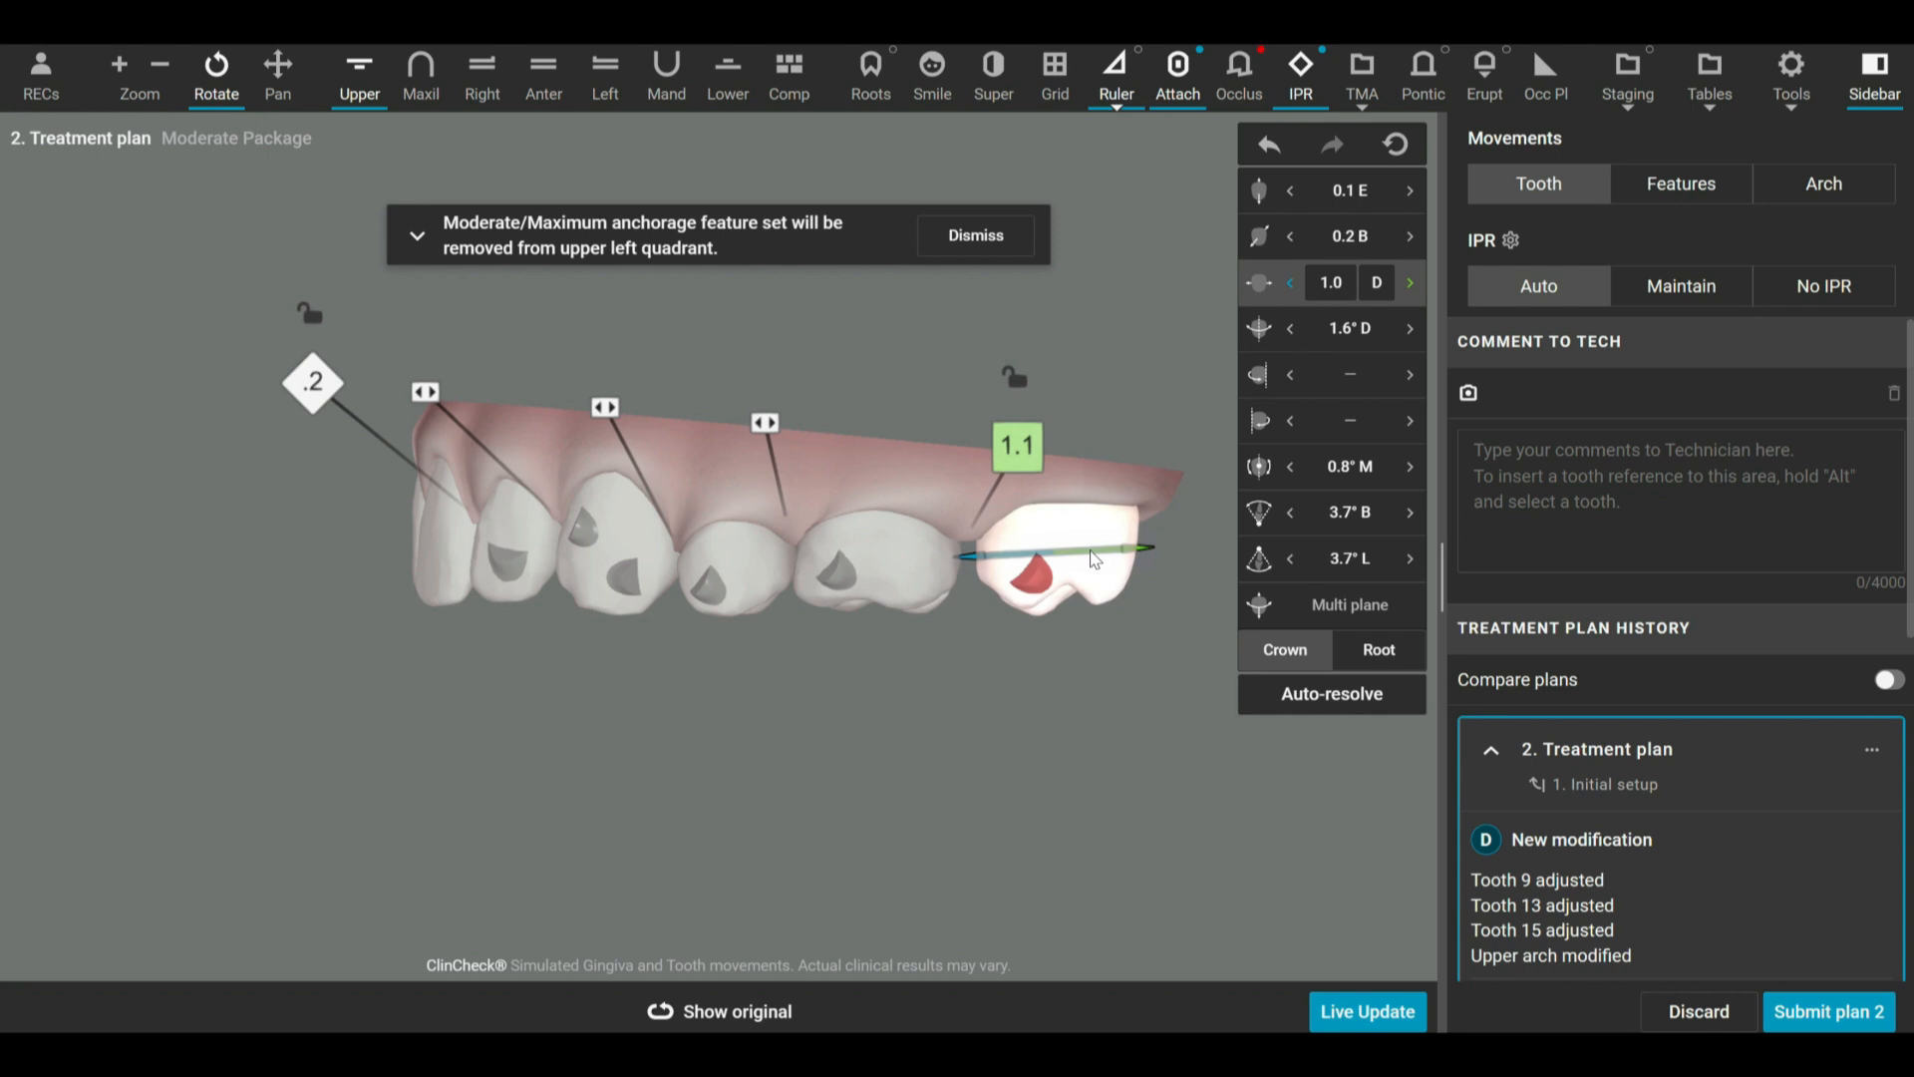
Fine-tune the distal translation of tooth 15 to 0.7 D.
{"action": "left_click", "coordinate": [1290, 284]}
{"action": "left_click", "coordinate": [1291, 284]}
{"action": "left_click", "coordinate": [1291, 284]}
{"action": "left_click", "coordinate": [1292, 285]}
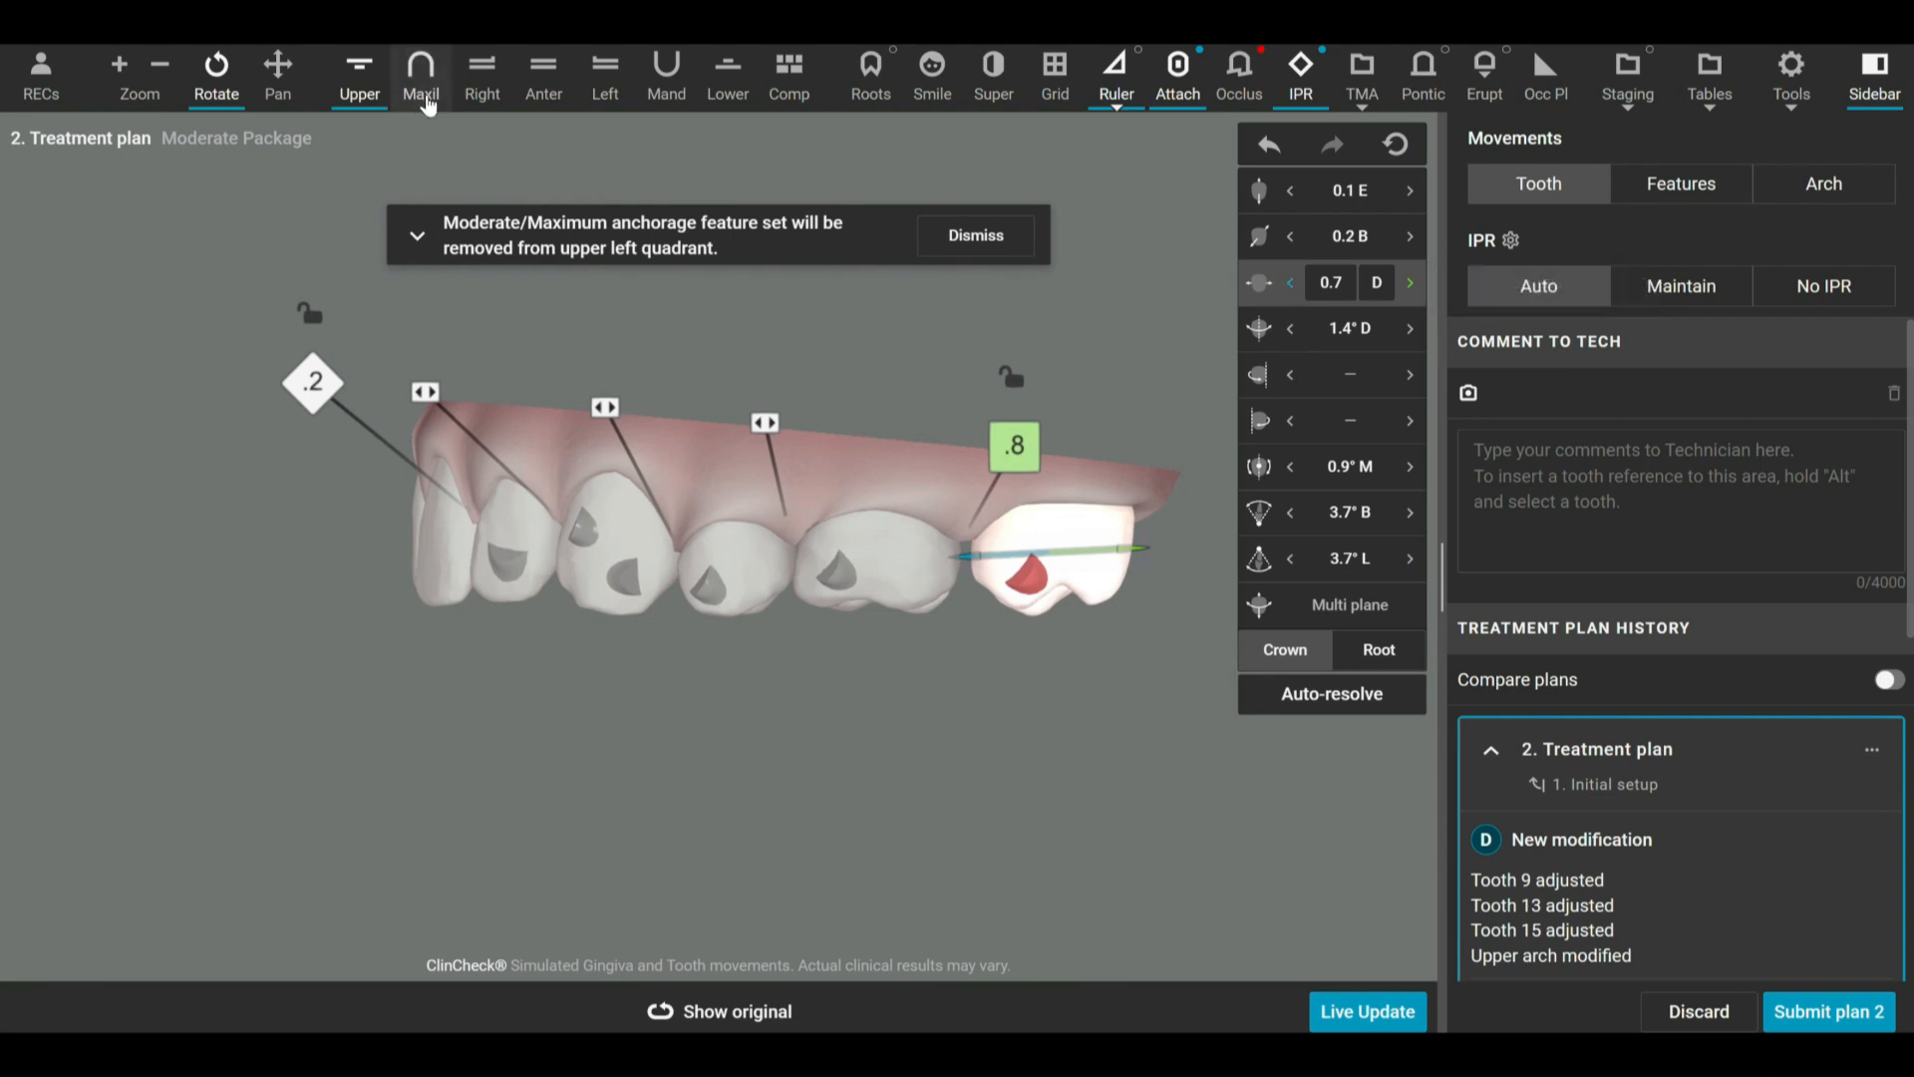
Rotate tooth 9 distally to about 10.4° D in the occlusal view of the upper arch and dismiss the anchorage notice.
{"action": "left_click", "coordinate": [422, 88]}
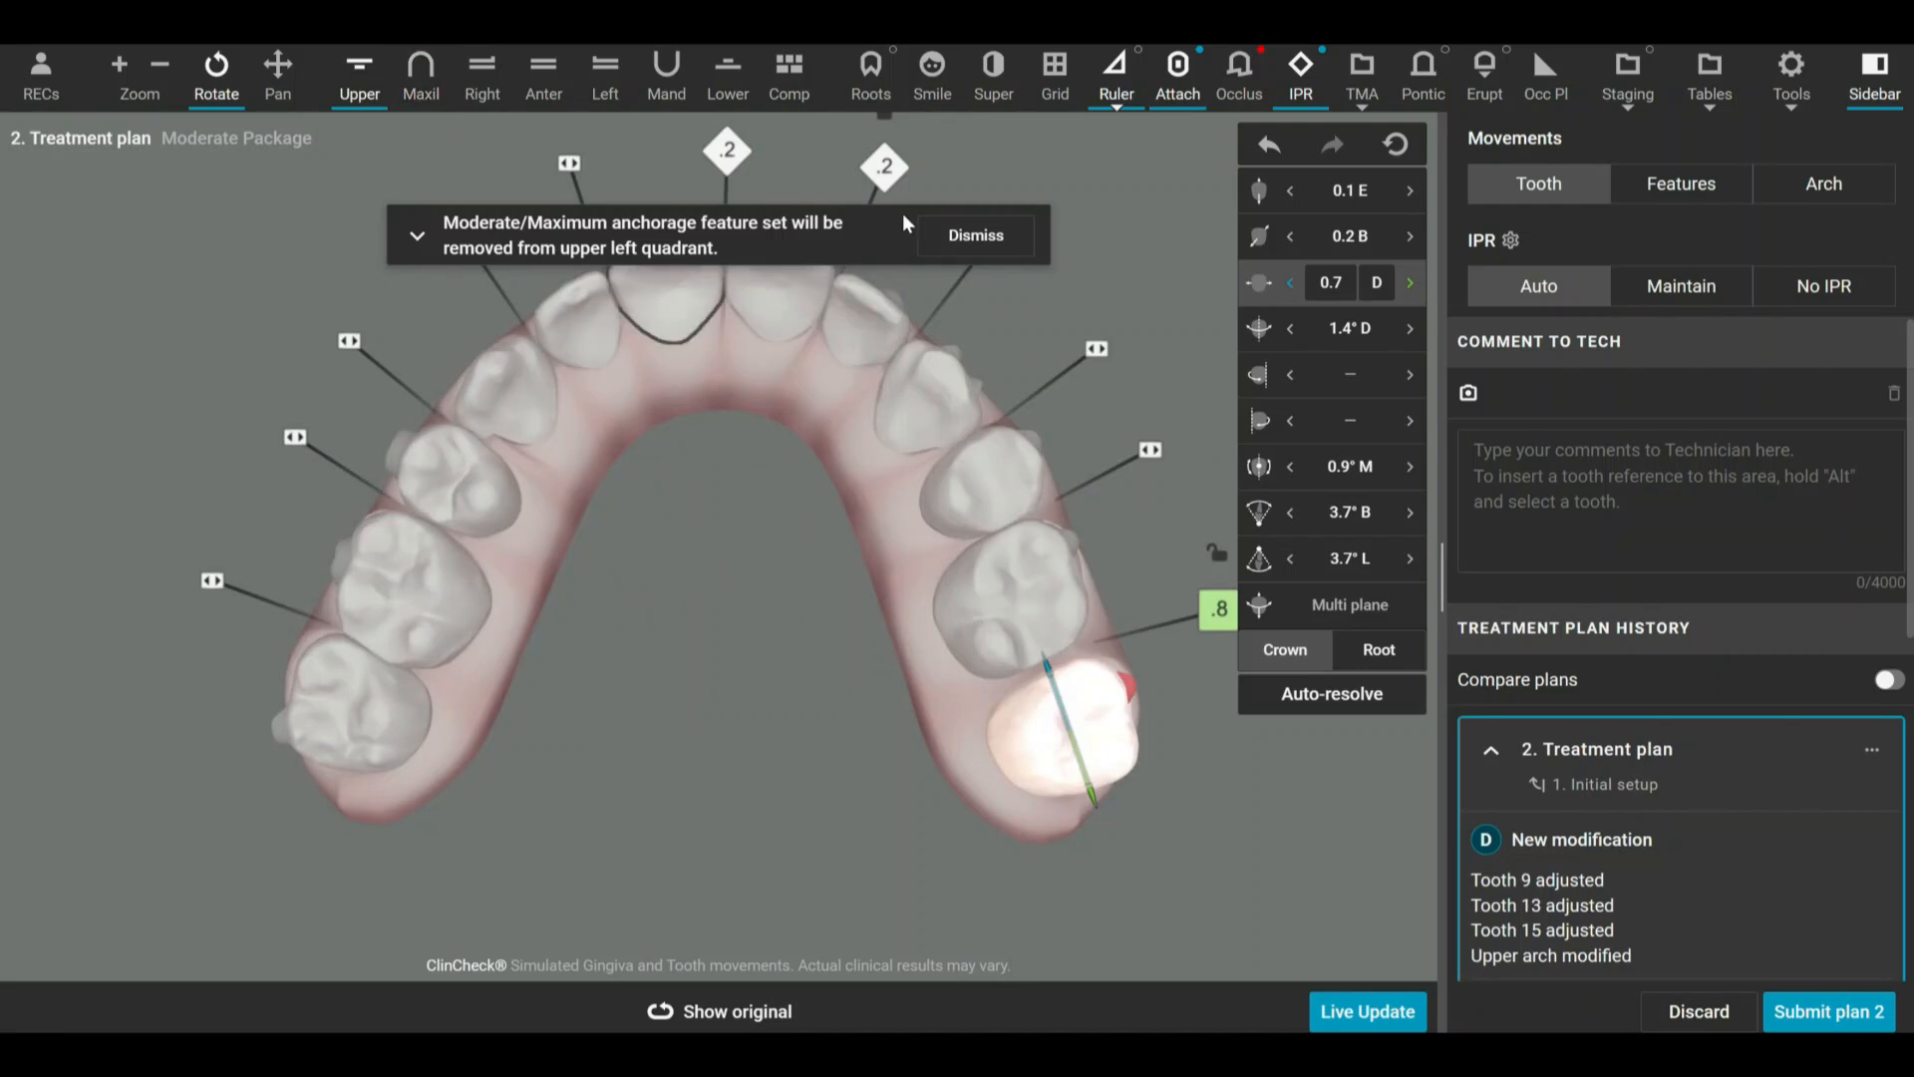
{"action": "left_click", "coordinate": [962, 232]}
{"action": "left_click", "coordinate": [716, 465]}
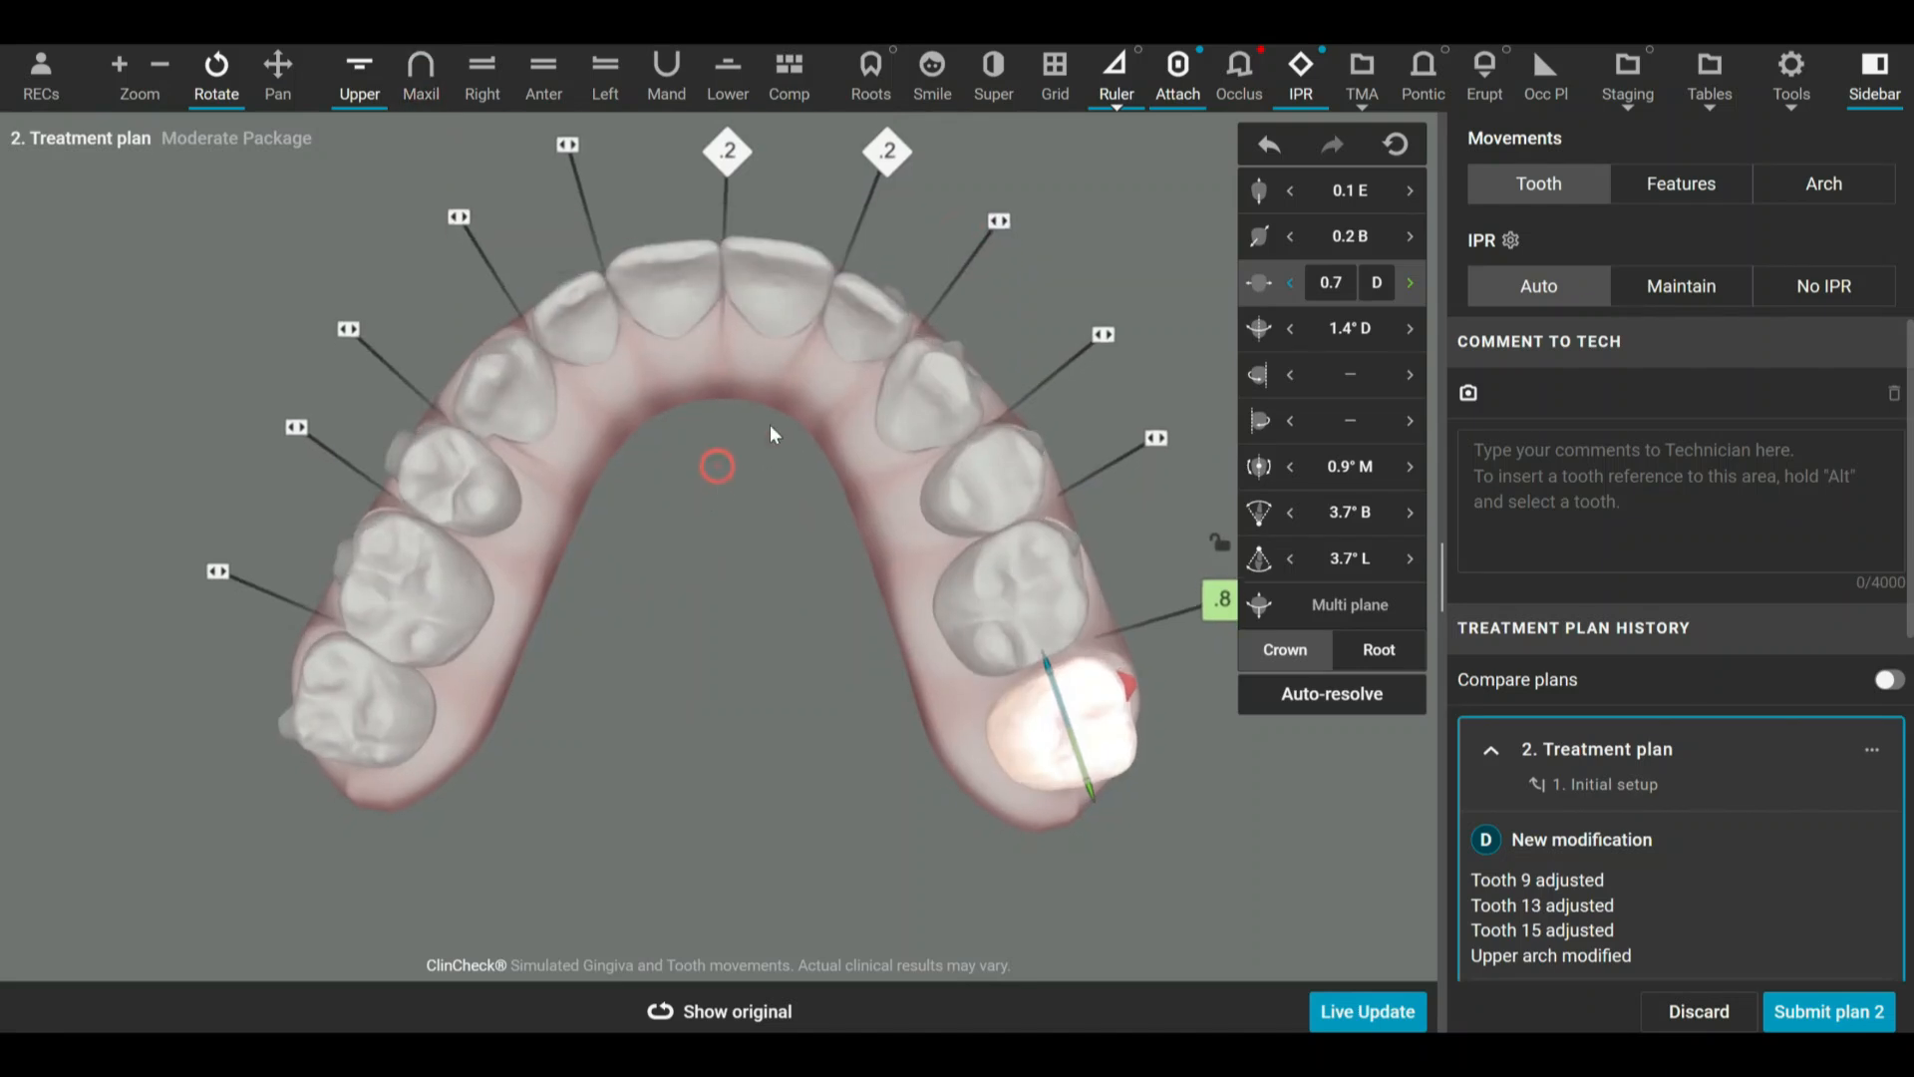
{"action": "left_click", "coordinate": [778, 279]}
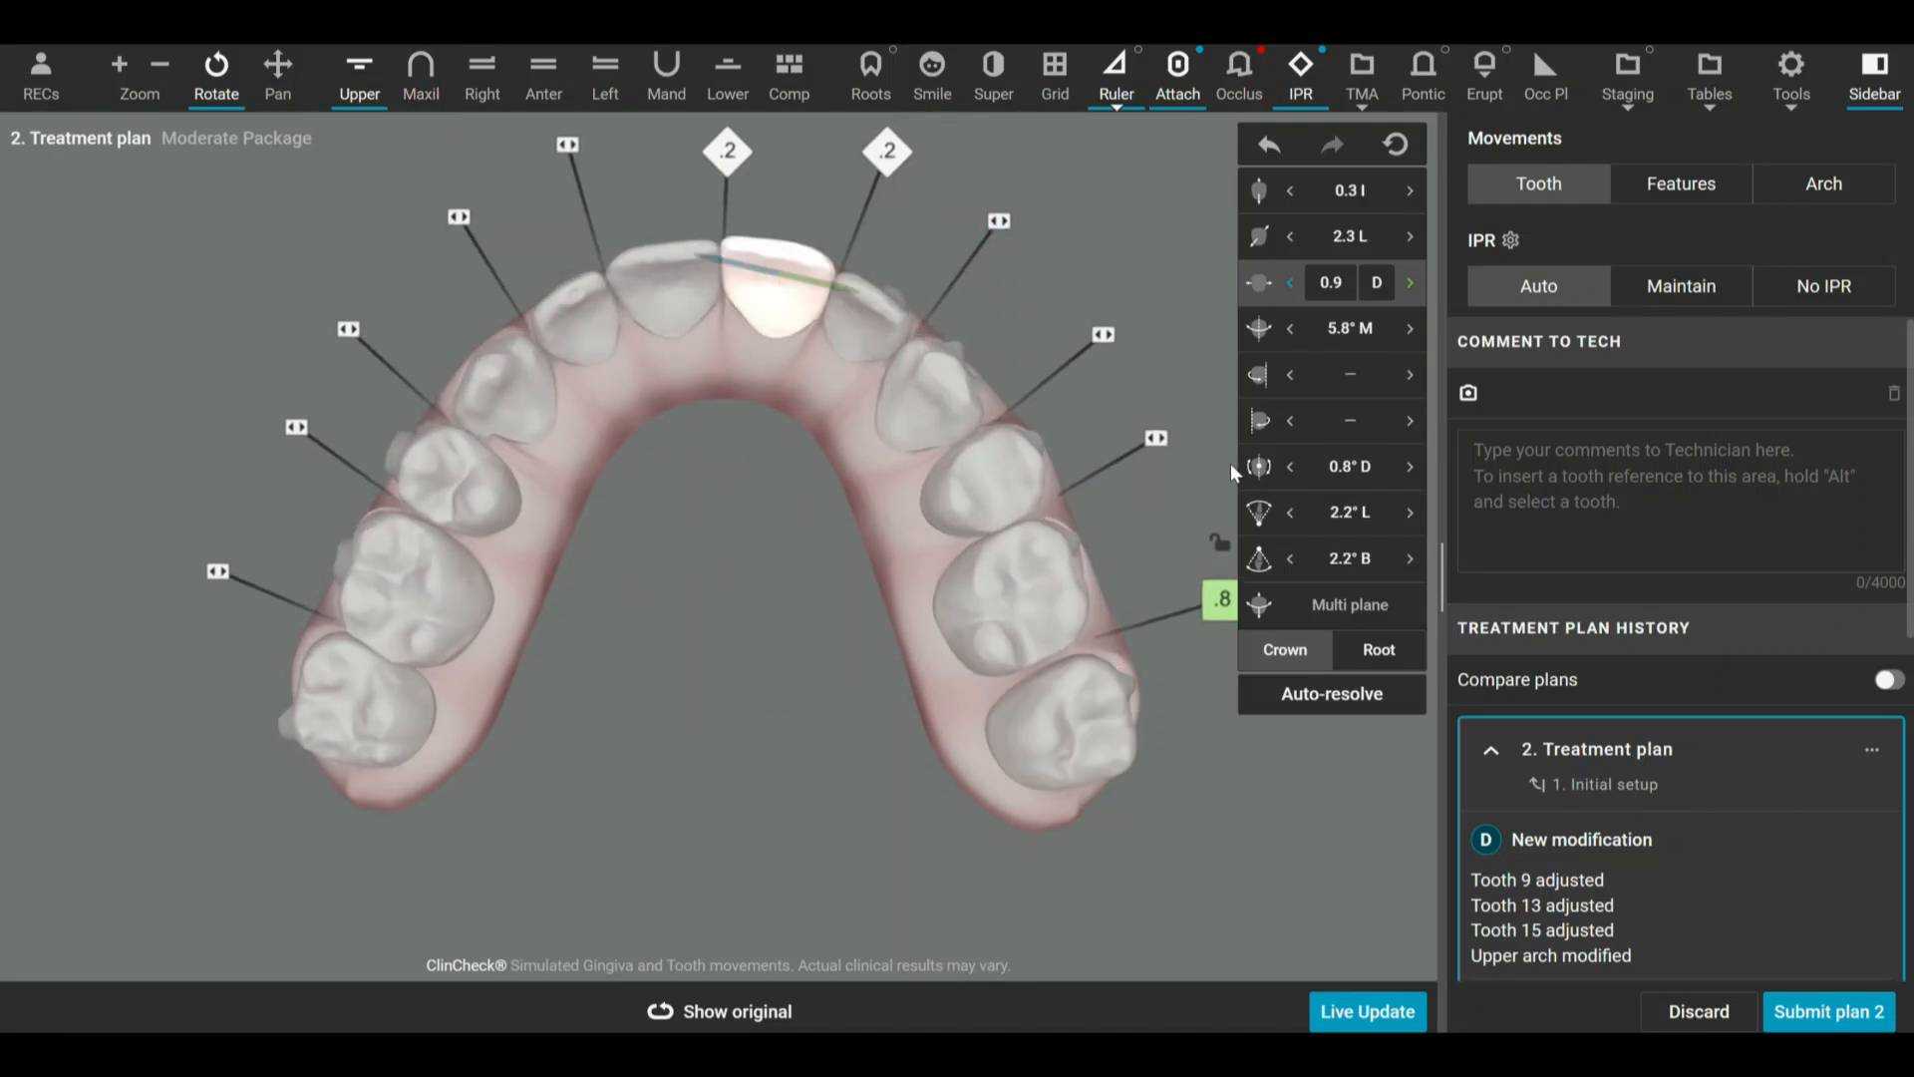
{"action": "left_click", "coordinate": [1288, 336]}
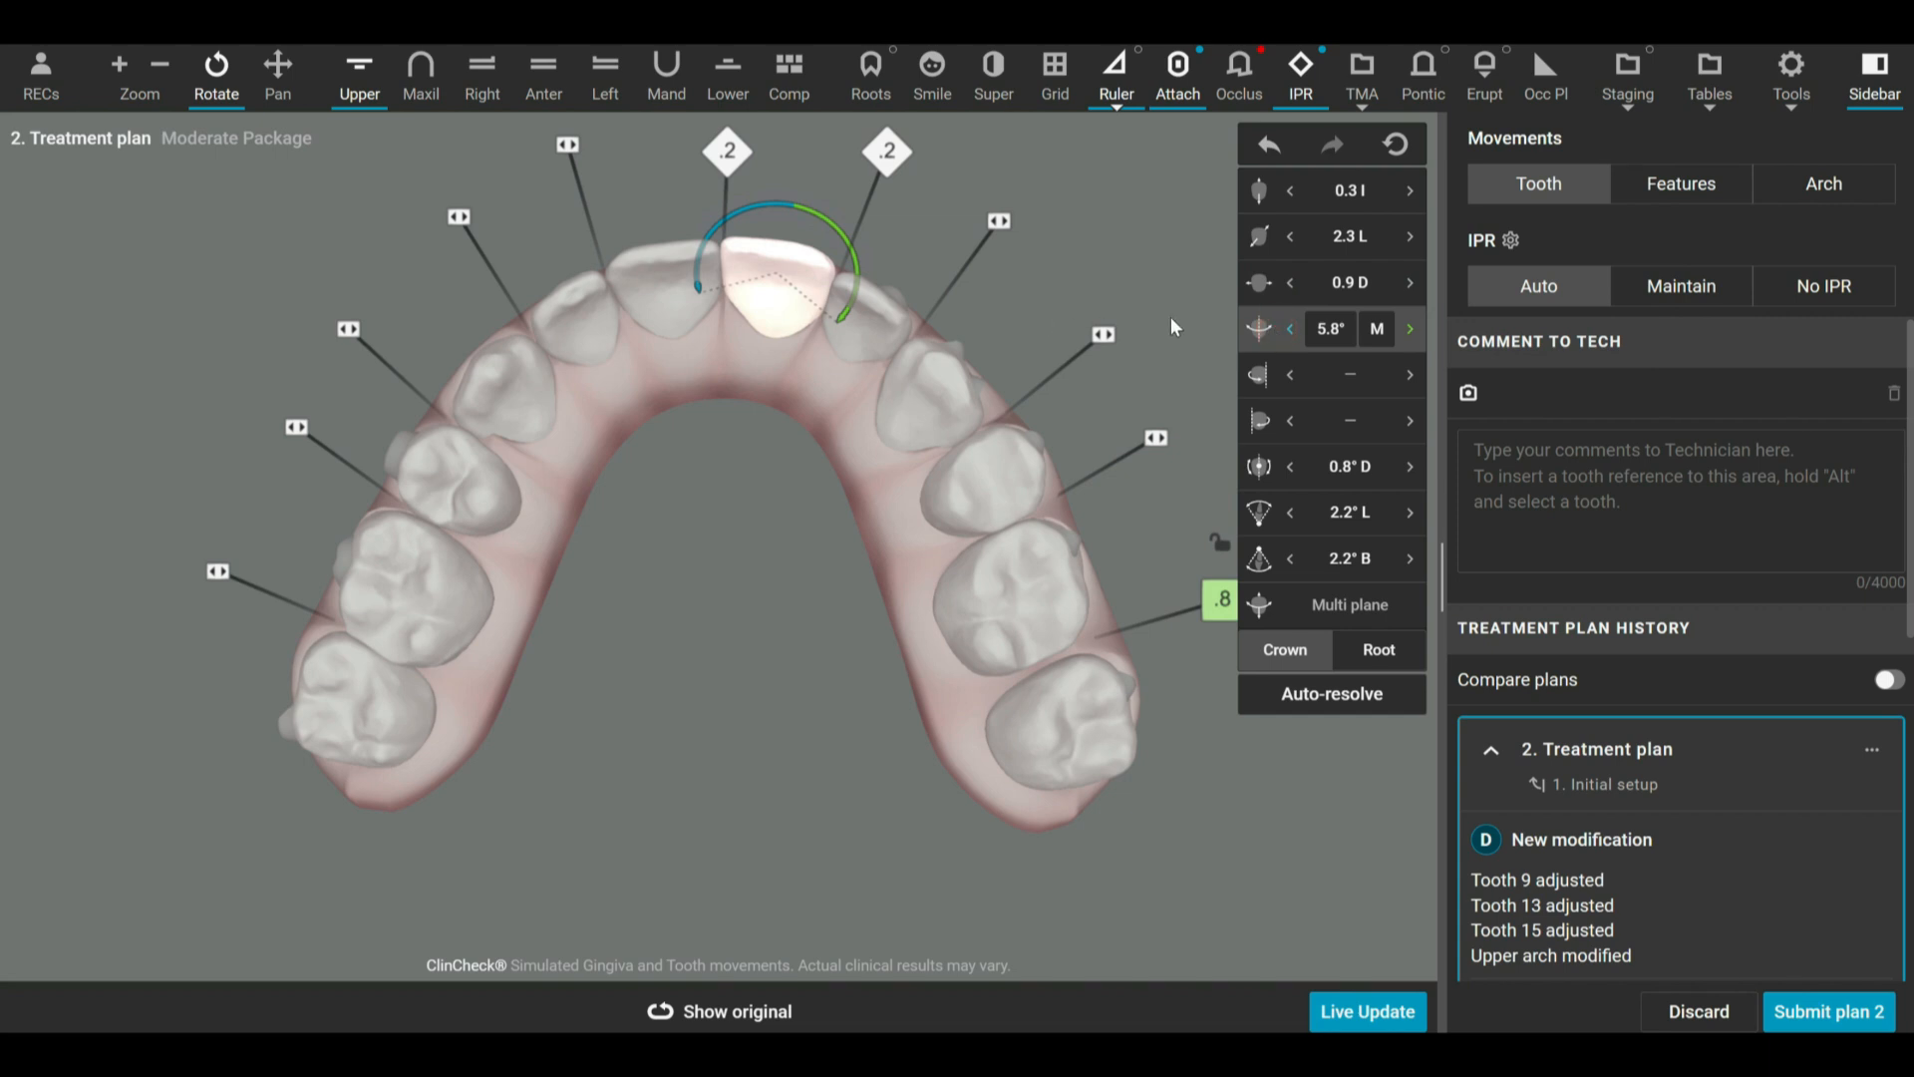
{"action": "left_click", "coordinate": [1289, 335]}
{"action": "left_click", "coordinate": [1289, 335]}
{"action": "mouse_move", "coordinate": [853, 255]}
{"action": "left_mouse_down"}
{"action": "mouse_move", "coordinate": [844, 236]}
{"action": "mouse_move", "coordinate": [841, 275]}
{"action": "left_mouse_up"}
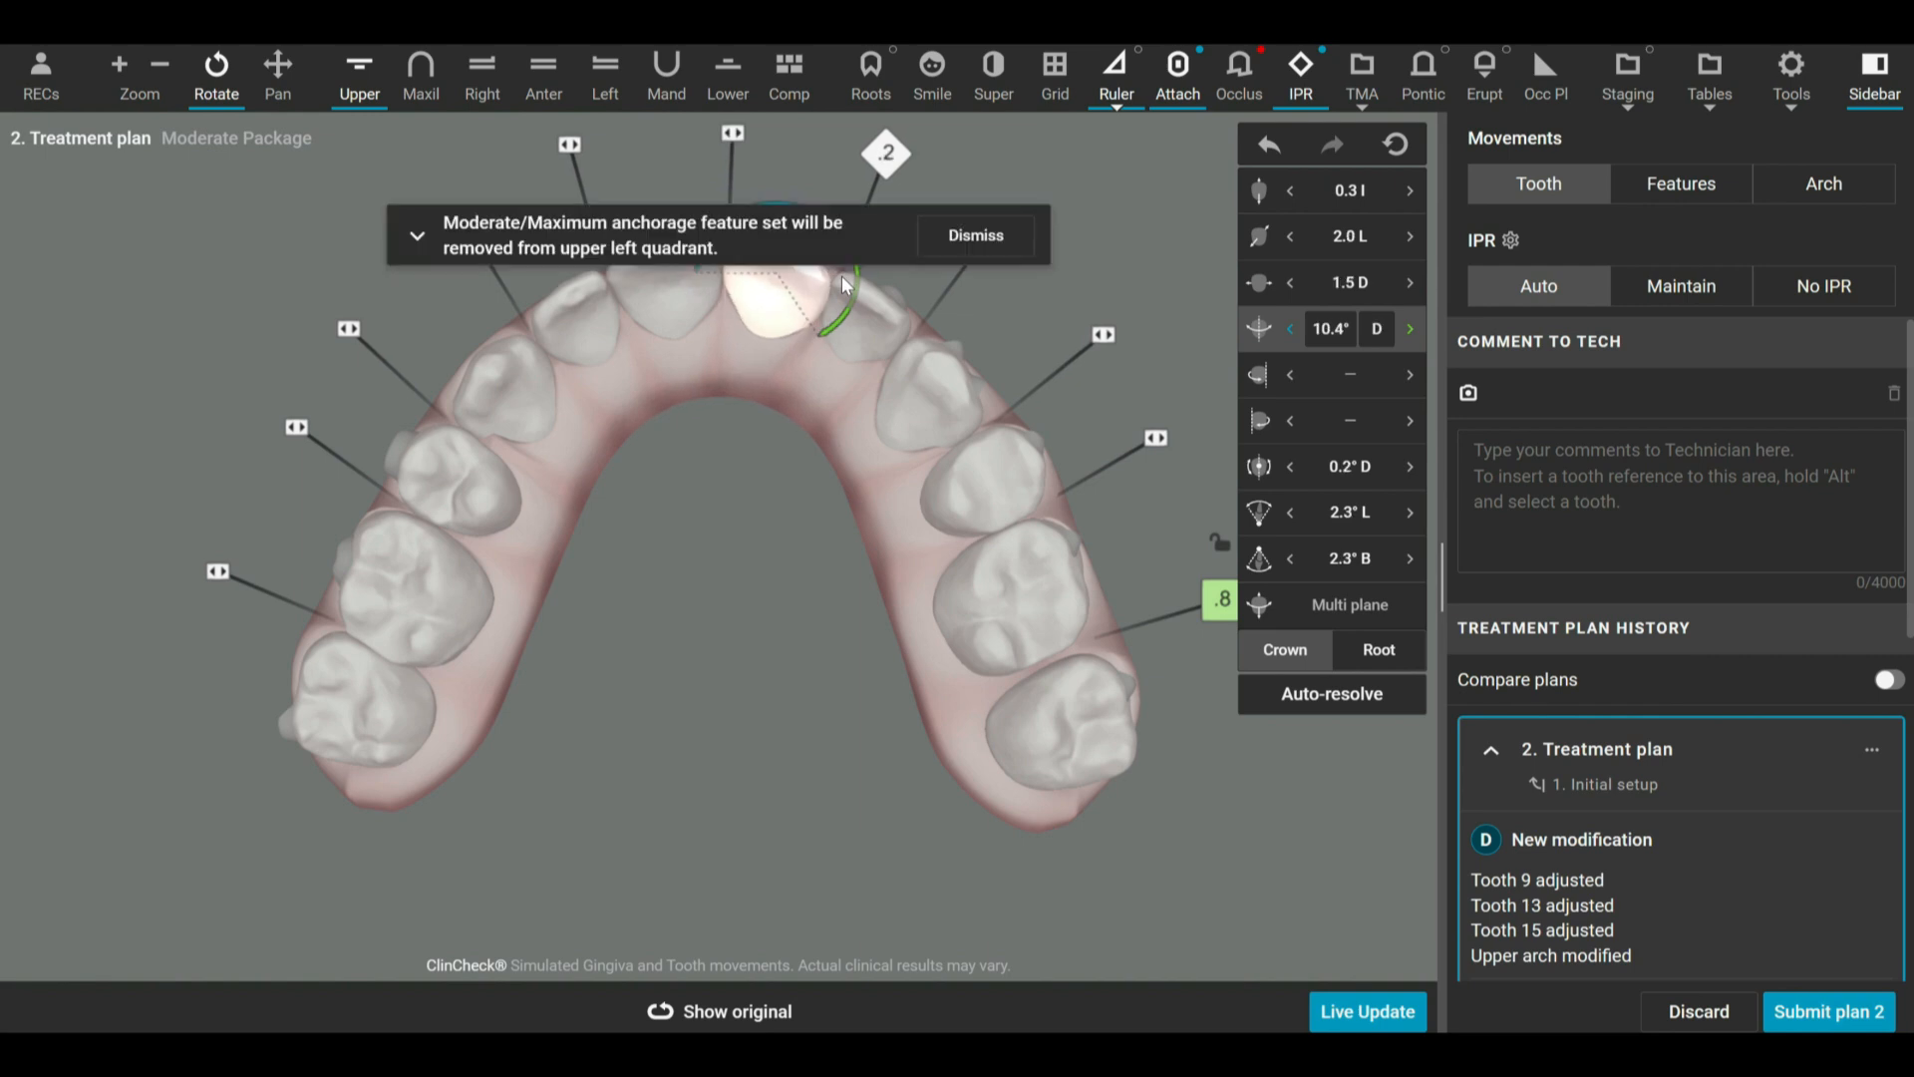
{"action": "left_click", "coordinate": [945, 236]}
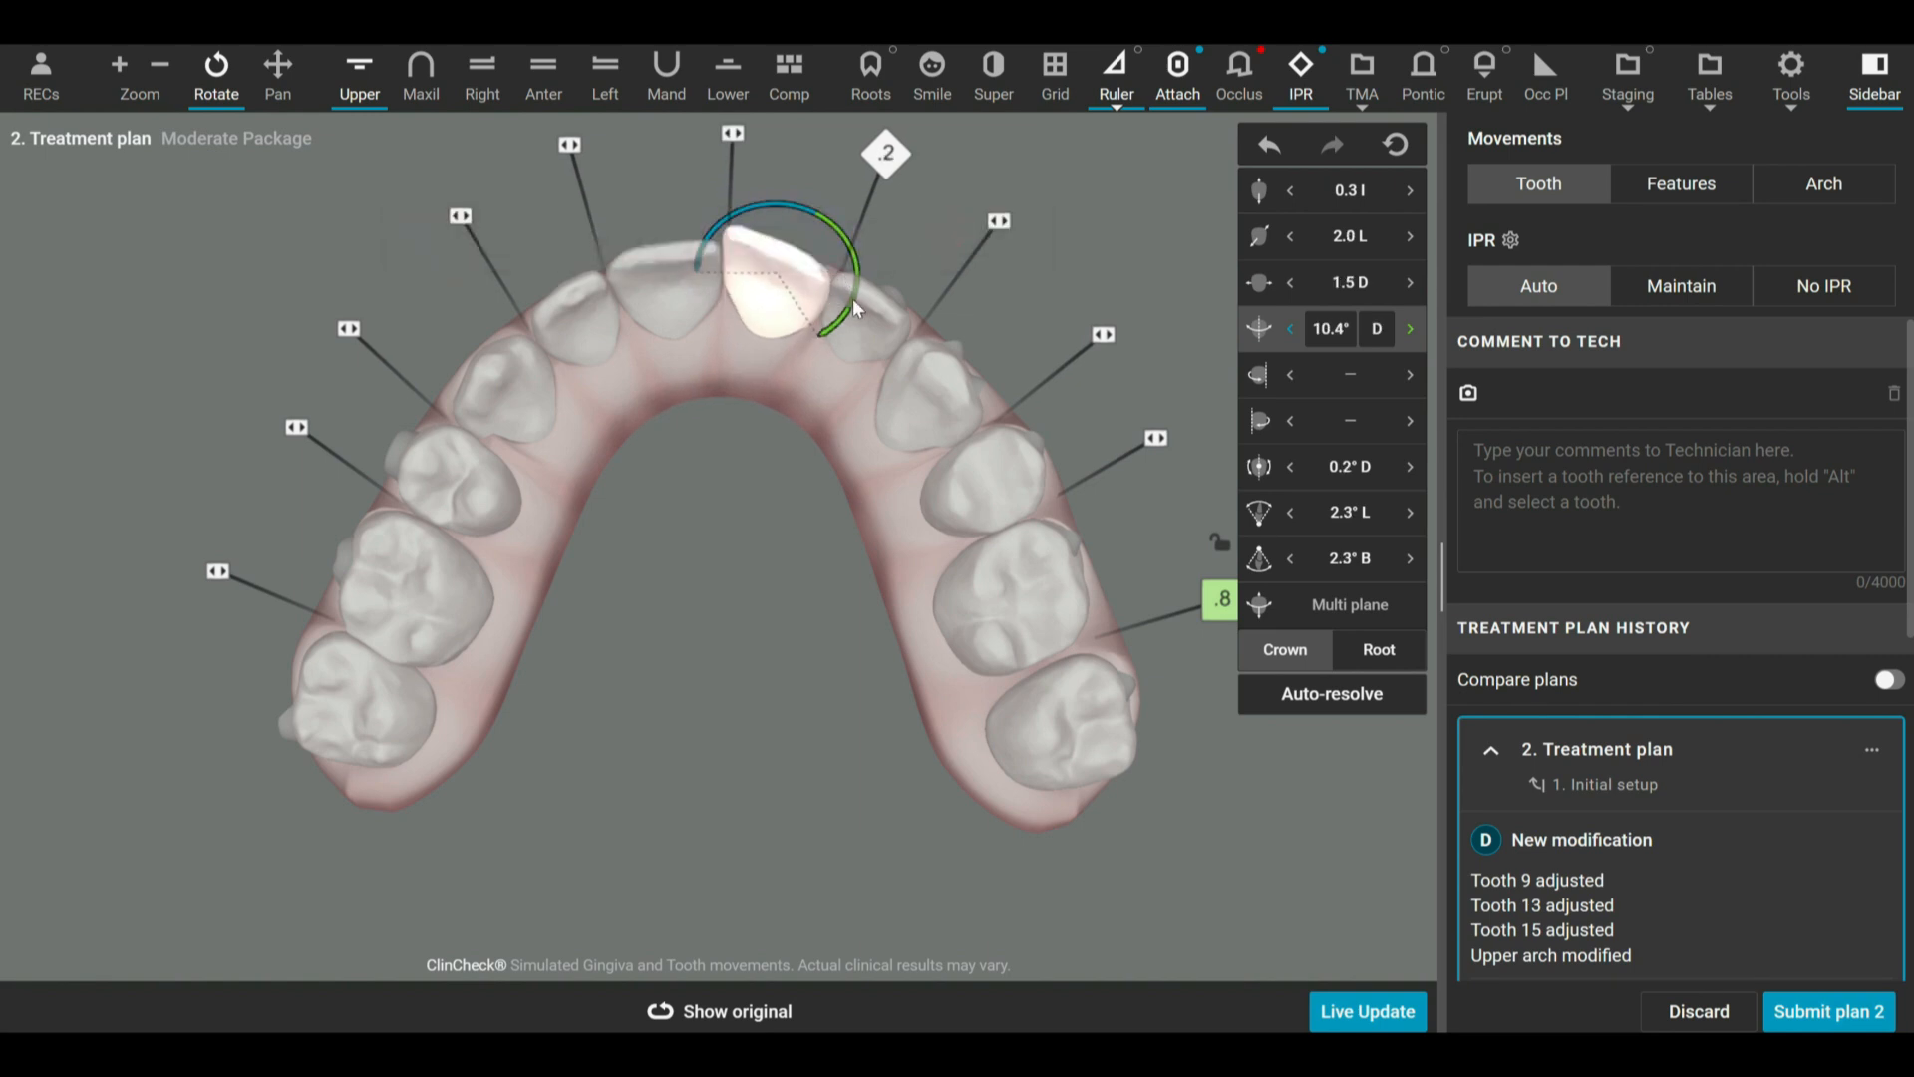
Rotate tooth 9 mesially to about 9.4° M, and apply a mesial hinge rotation until its rotation is about 3.5° M.
{"action": "left_click_drag", "start_coordinate": [859, 283], "coordinate": [861, 269]}
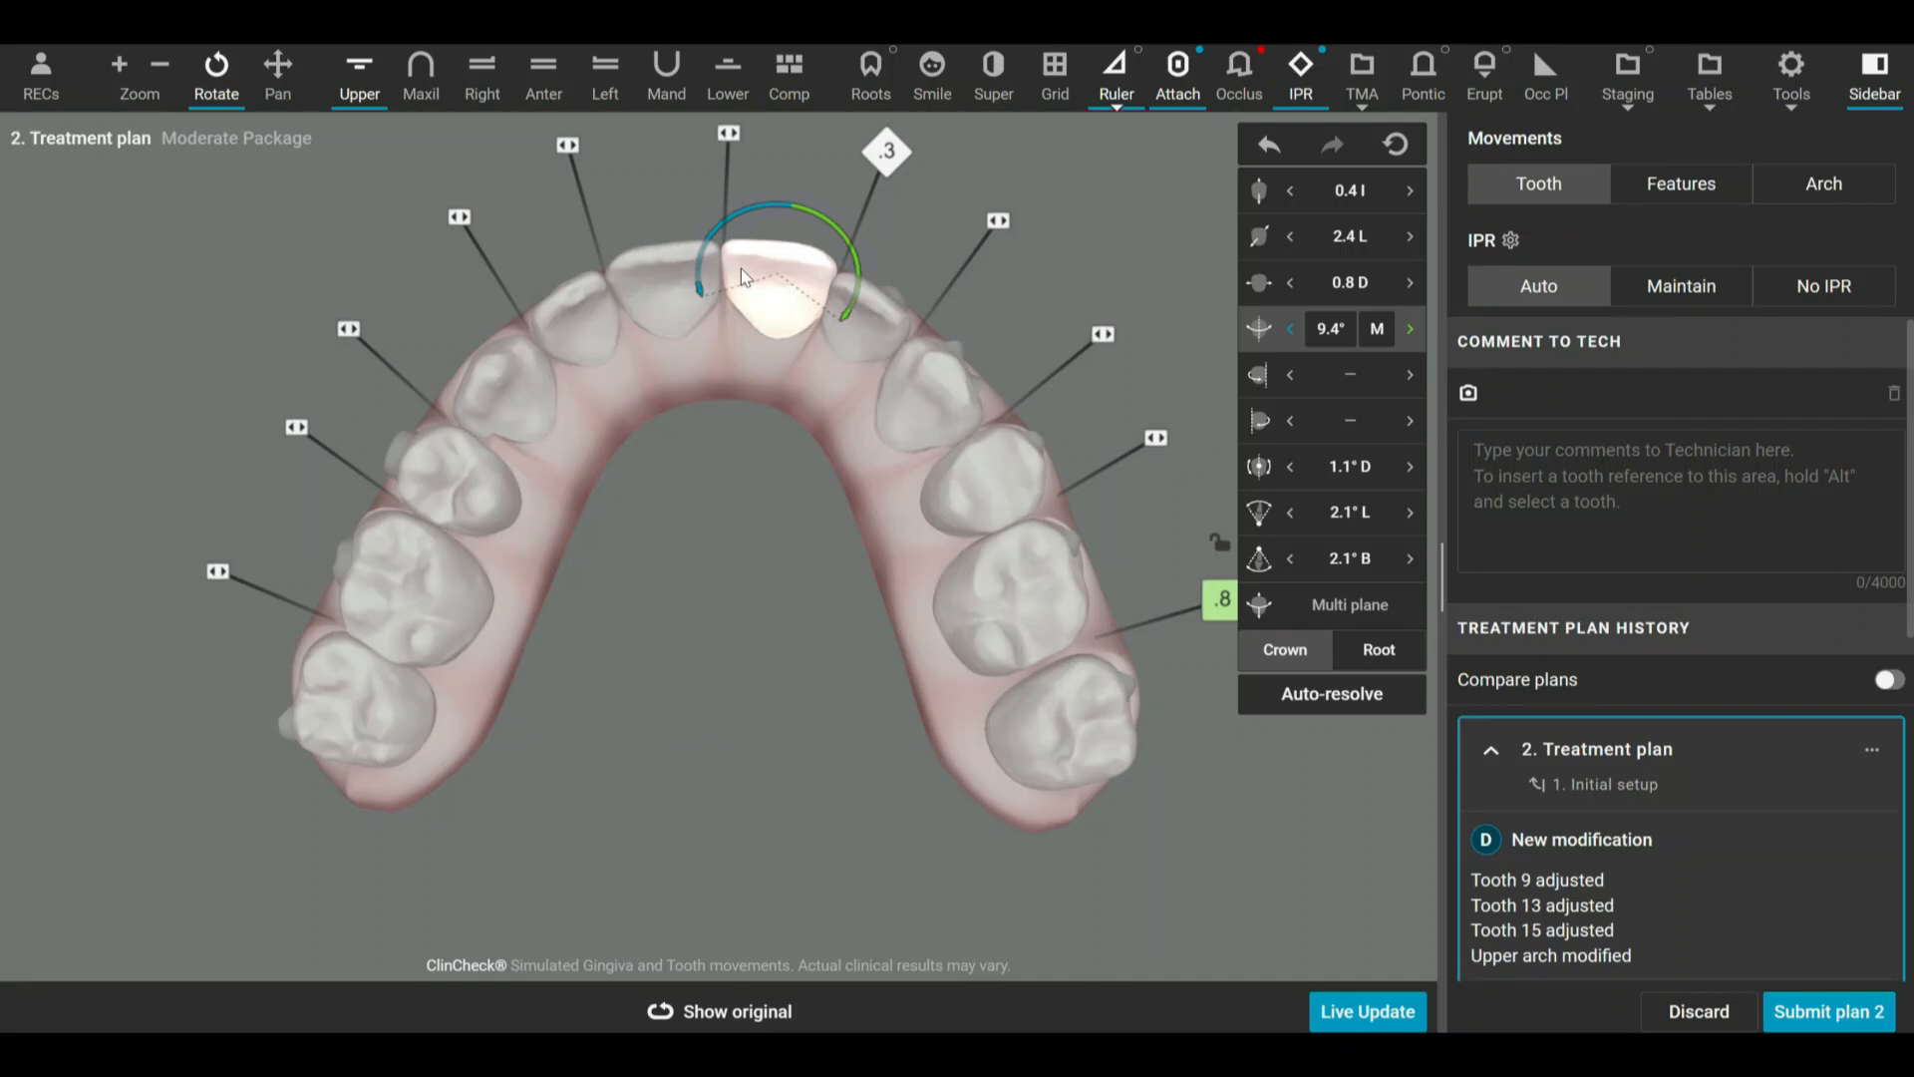
{"action": "left_click_drag", "start_coordinate": [696, 457], "coordinate": [699, 495]}
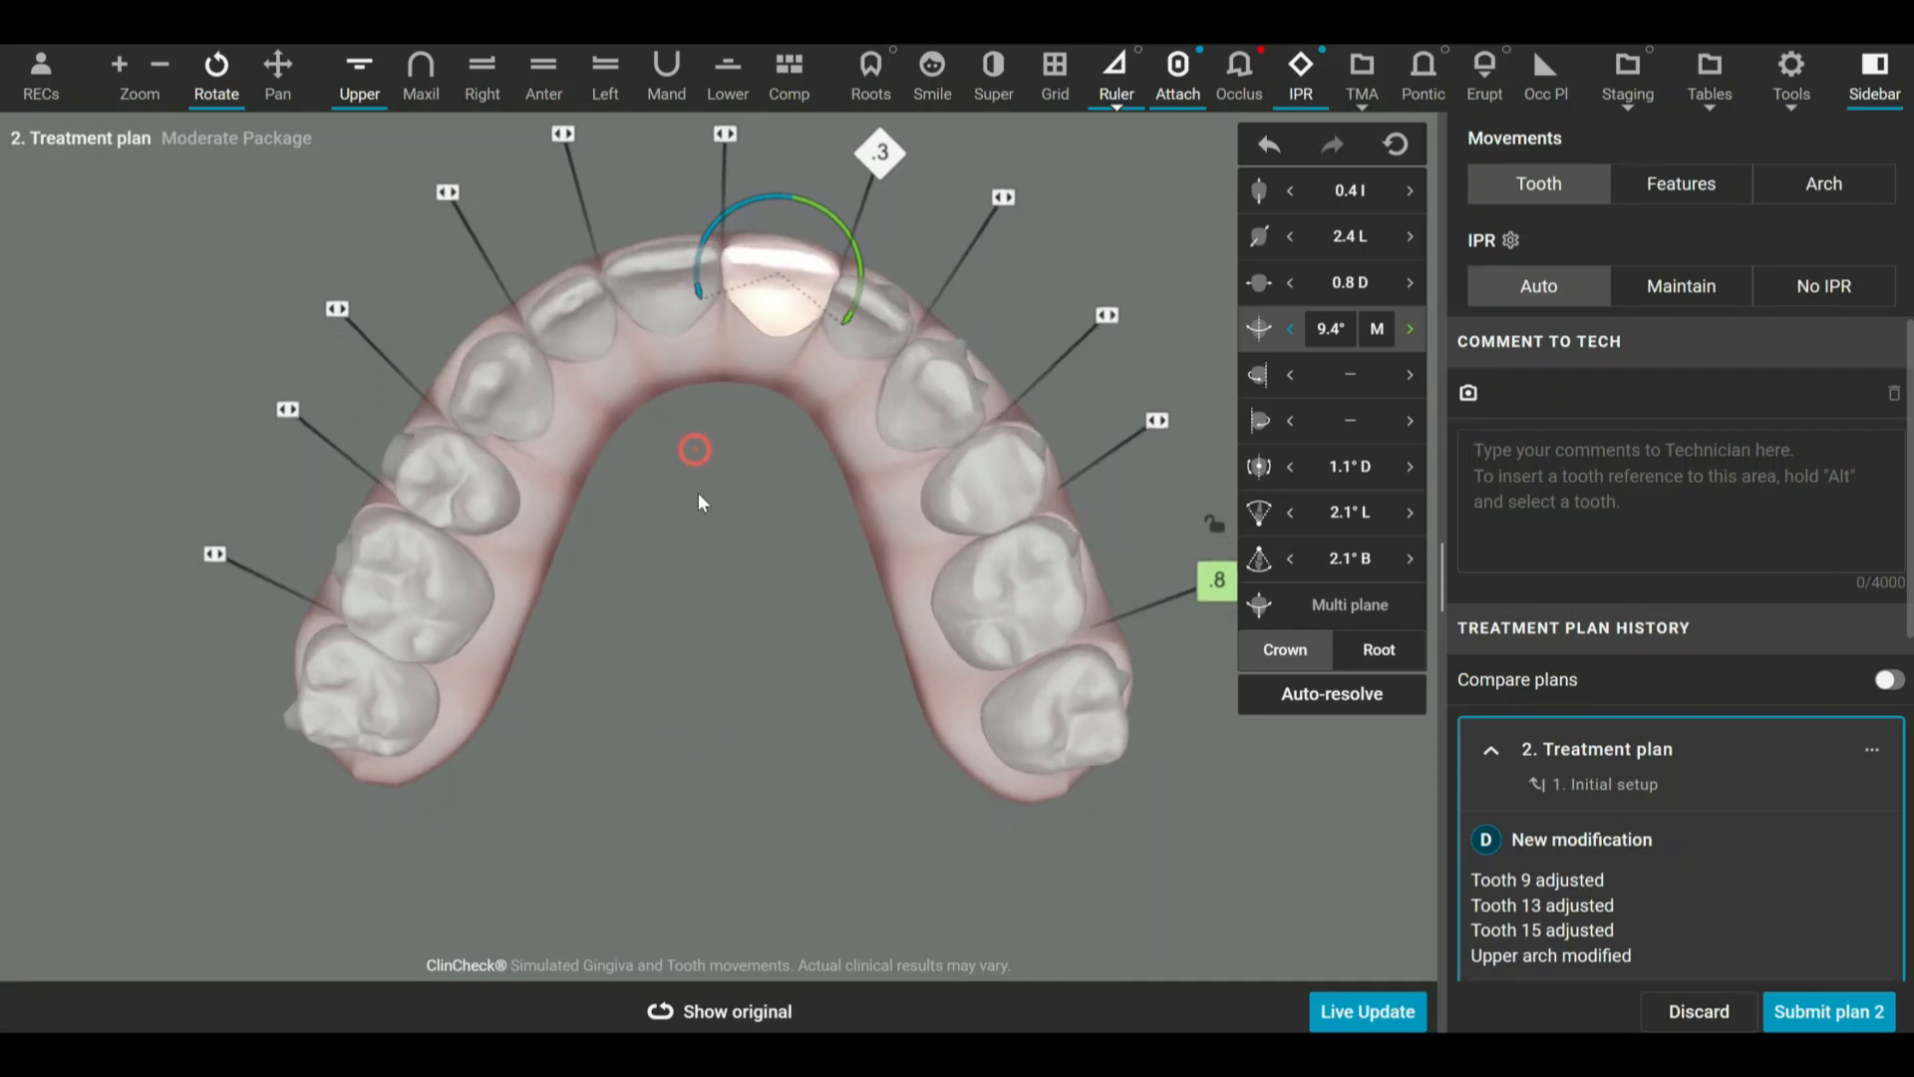
{"action": "left_click", "coordinate": [1321, 381]}
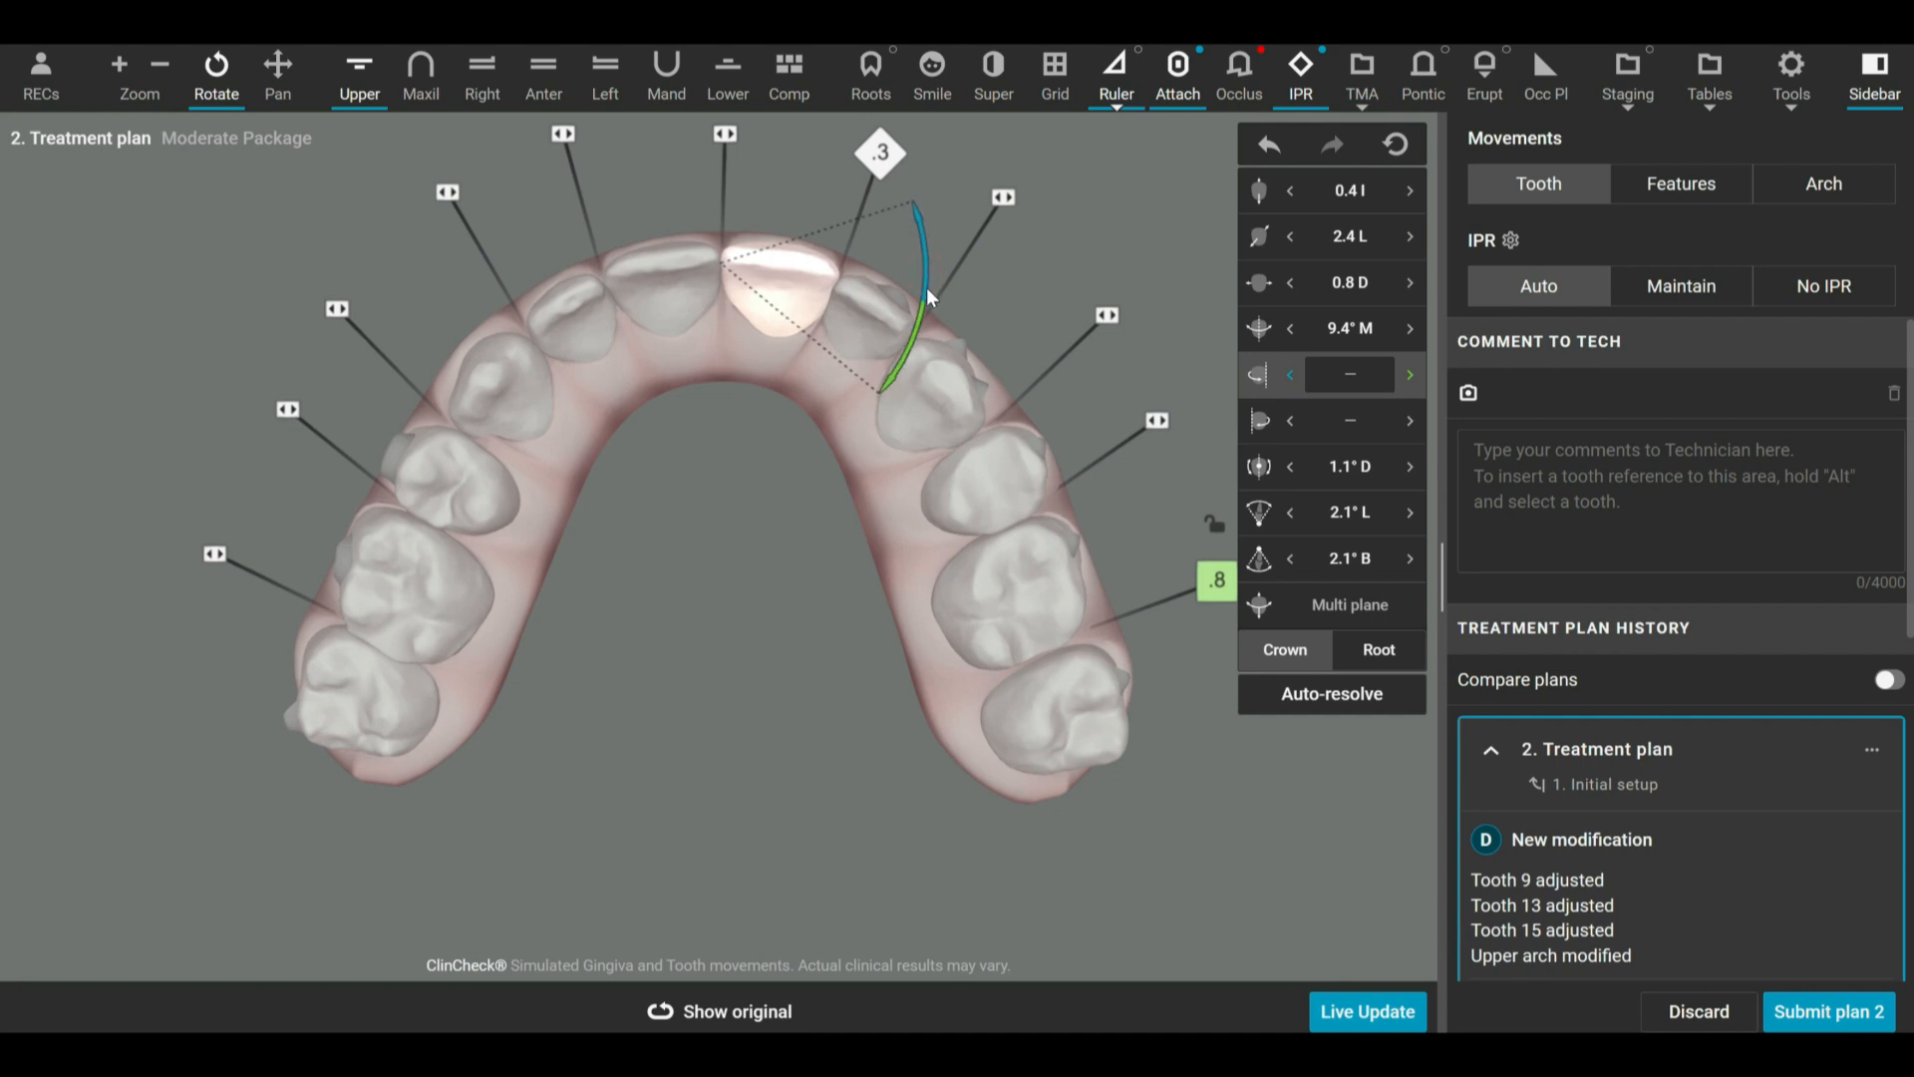
{"action": "mouse_move", "coordinate": [924, 295]}
{"action": "left_mouse_down"}
{"action": "mouse_move", "coordinate": [926, 279]}
{"action": "mouse_move", "coordinate": [909, 330]}
{"action": "mouse_move", "coordinate": [923, 301]}
{"action": "left_mouse_up"}
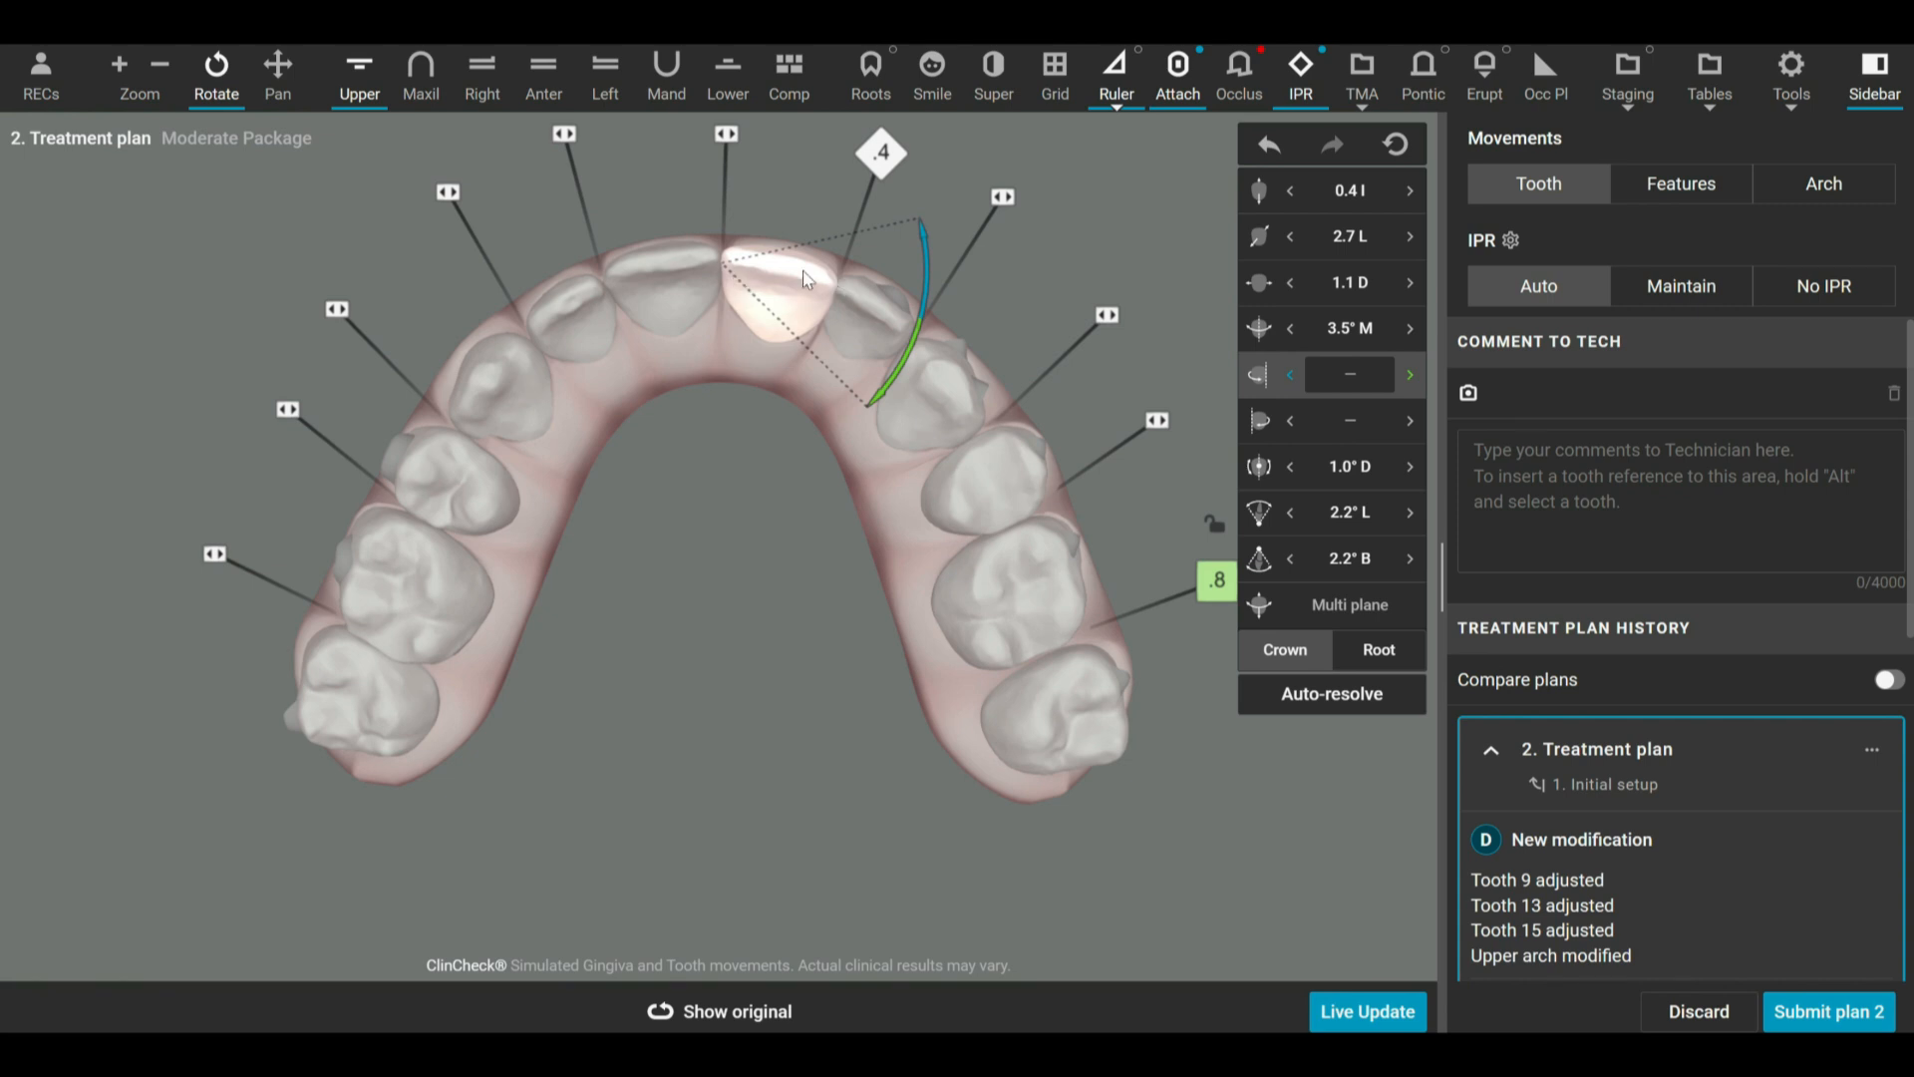
Apply a distal hinge rotation to tooth 9 until its rotation is about 5.3° M, and set its crown angulation to 0.6° M.
{"action": "left_click", "coordinate": [1319, 420]}
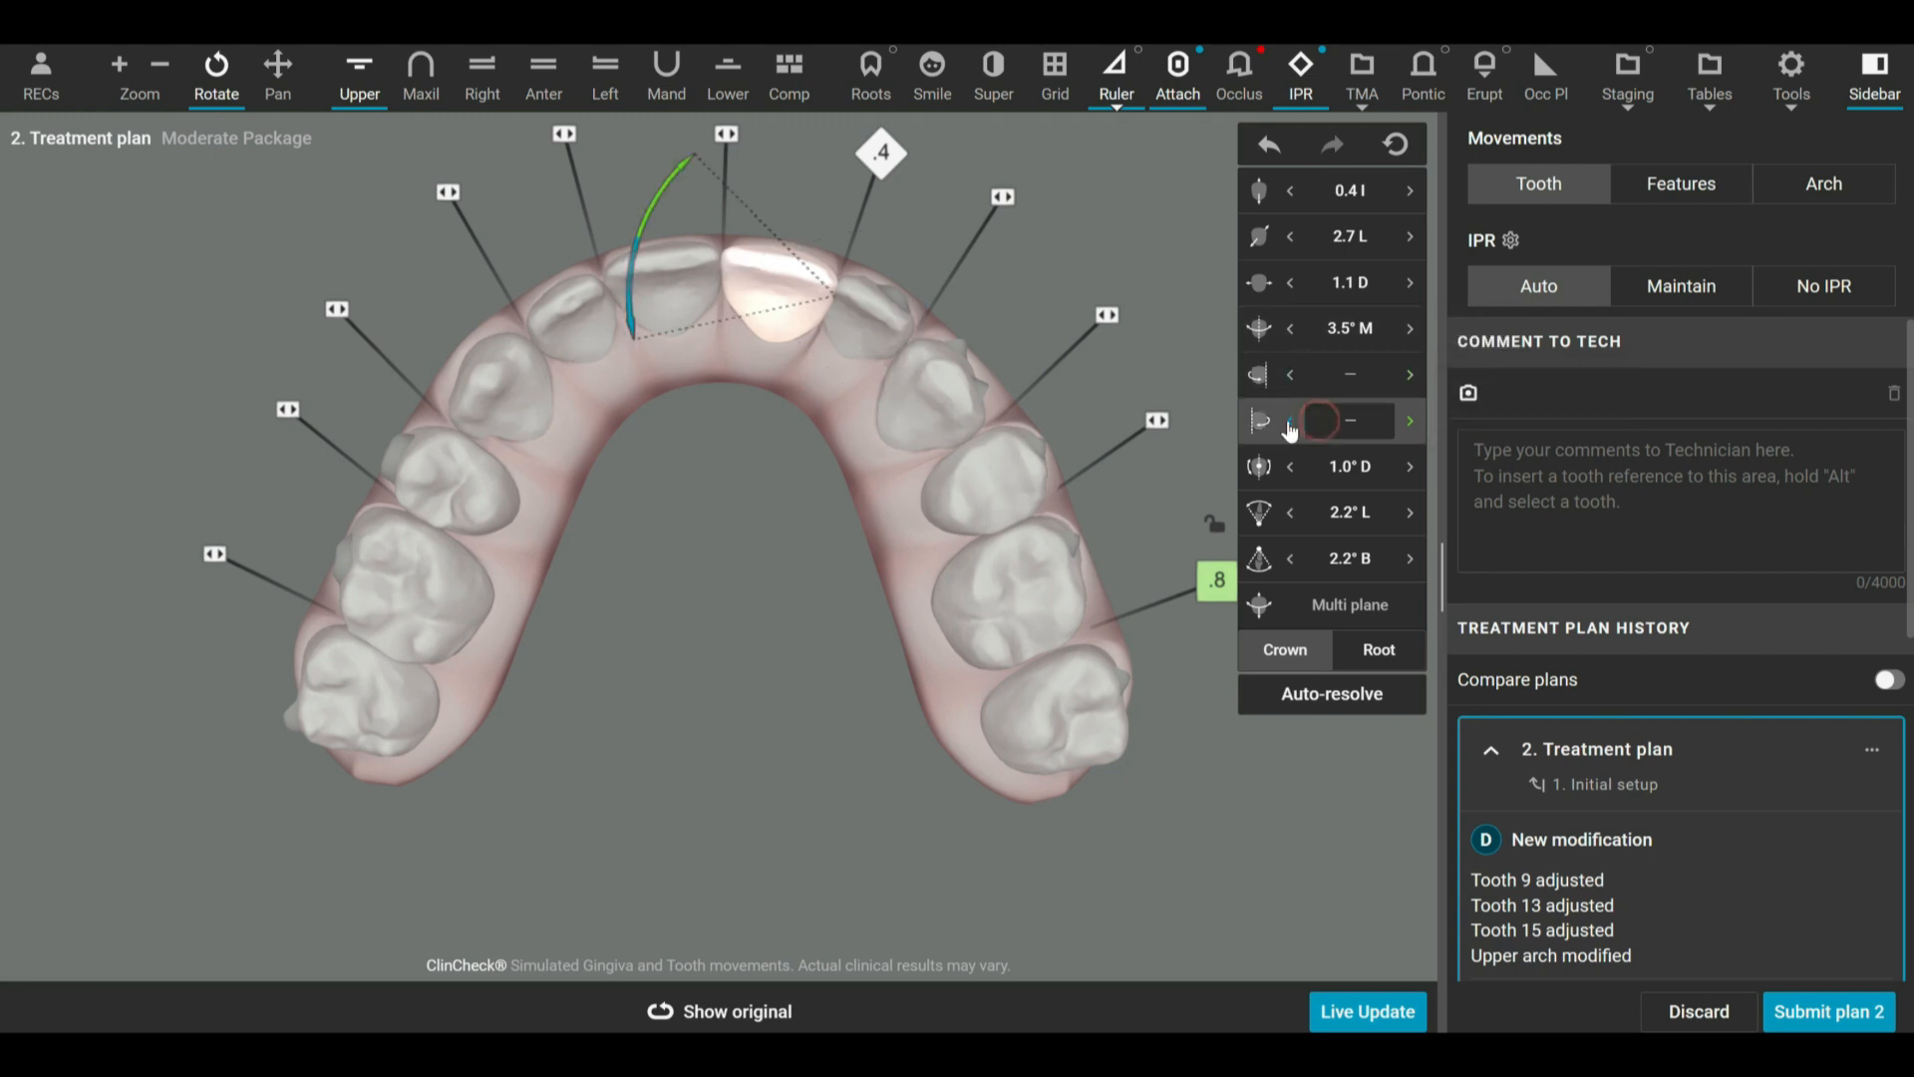
{"action": "mouse_move", "coordinate": [644, 239]}
{"action": "left_mouse_down"}
{"action": "mouse_move", "coordinate": [662, 207]}
{"action": "mouse_move", "coordinate": [637, 242]}
{"action": "left_mouse_up"}
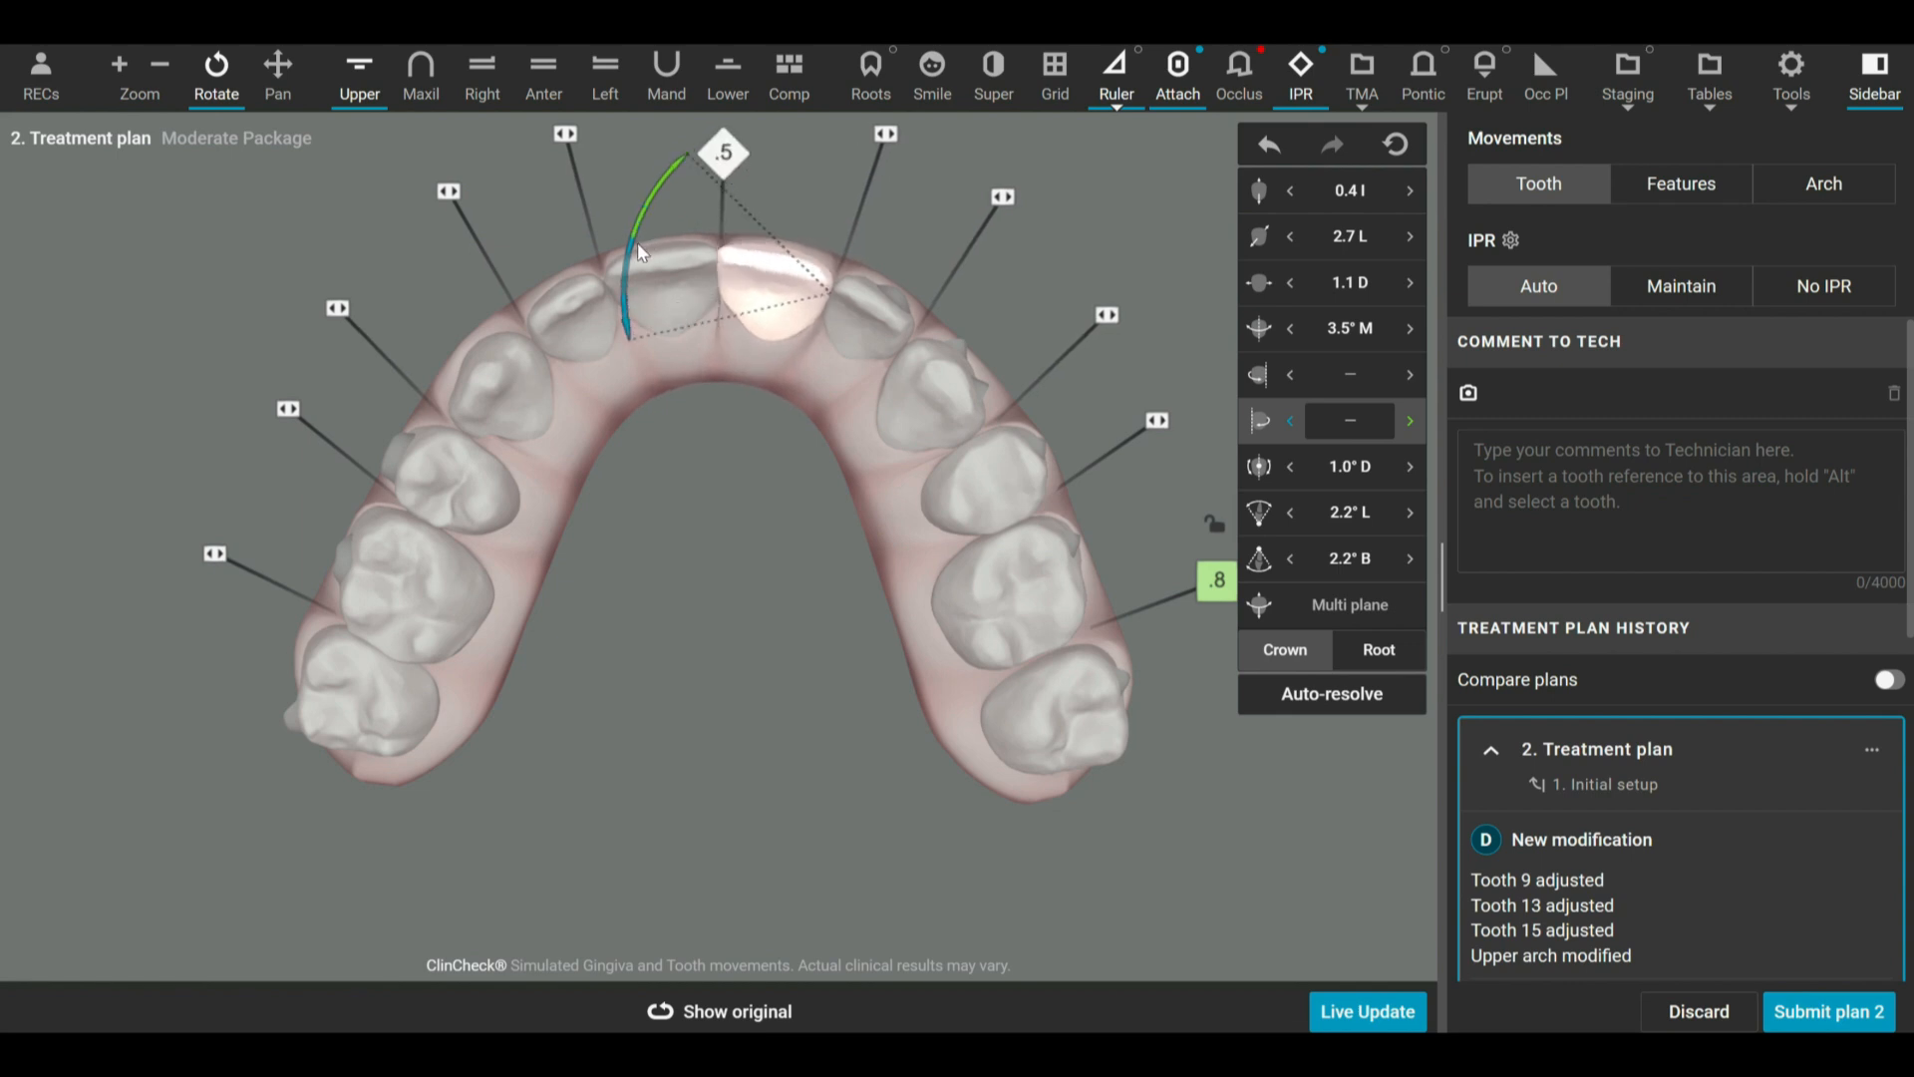
{"action": "left_click", "coordinate": [1306, 462]}
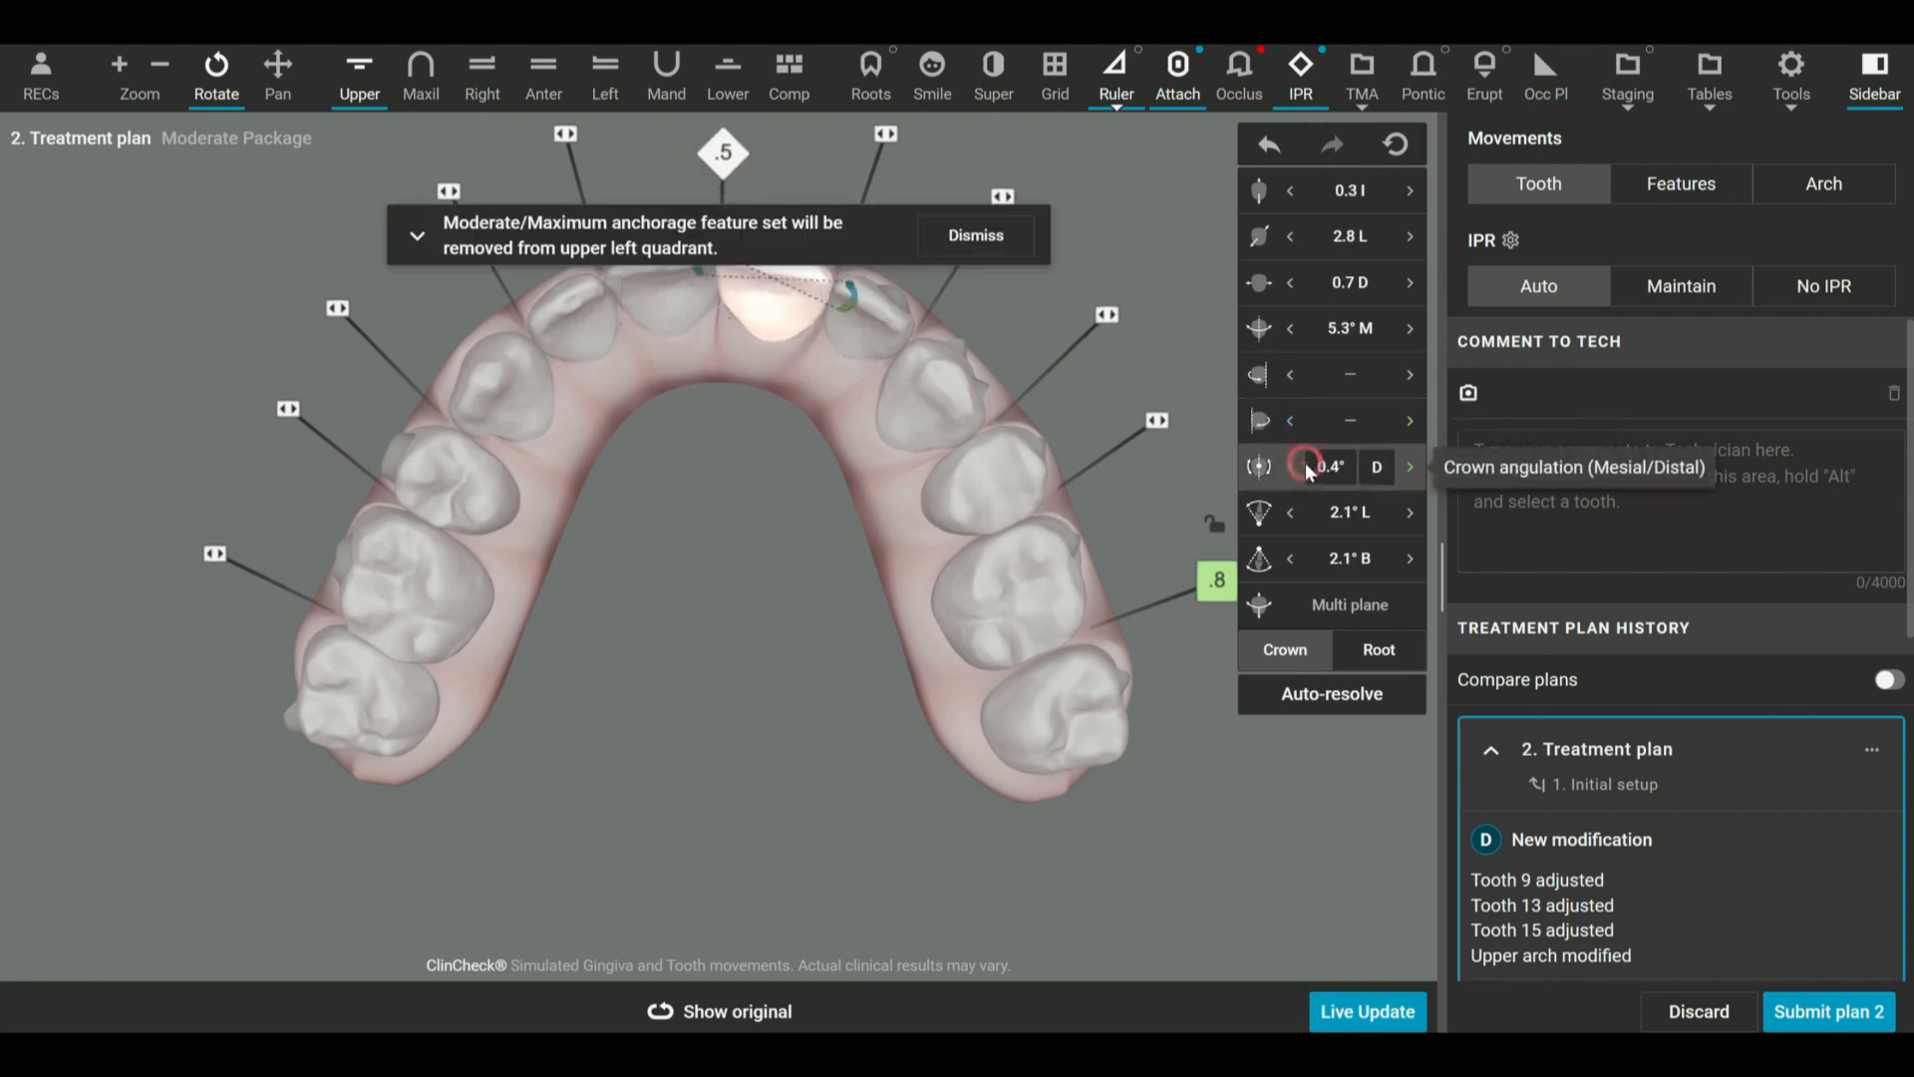
{"action": "left_click", "coordinate": [543, 78]}
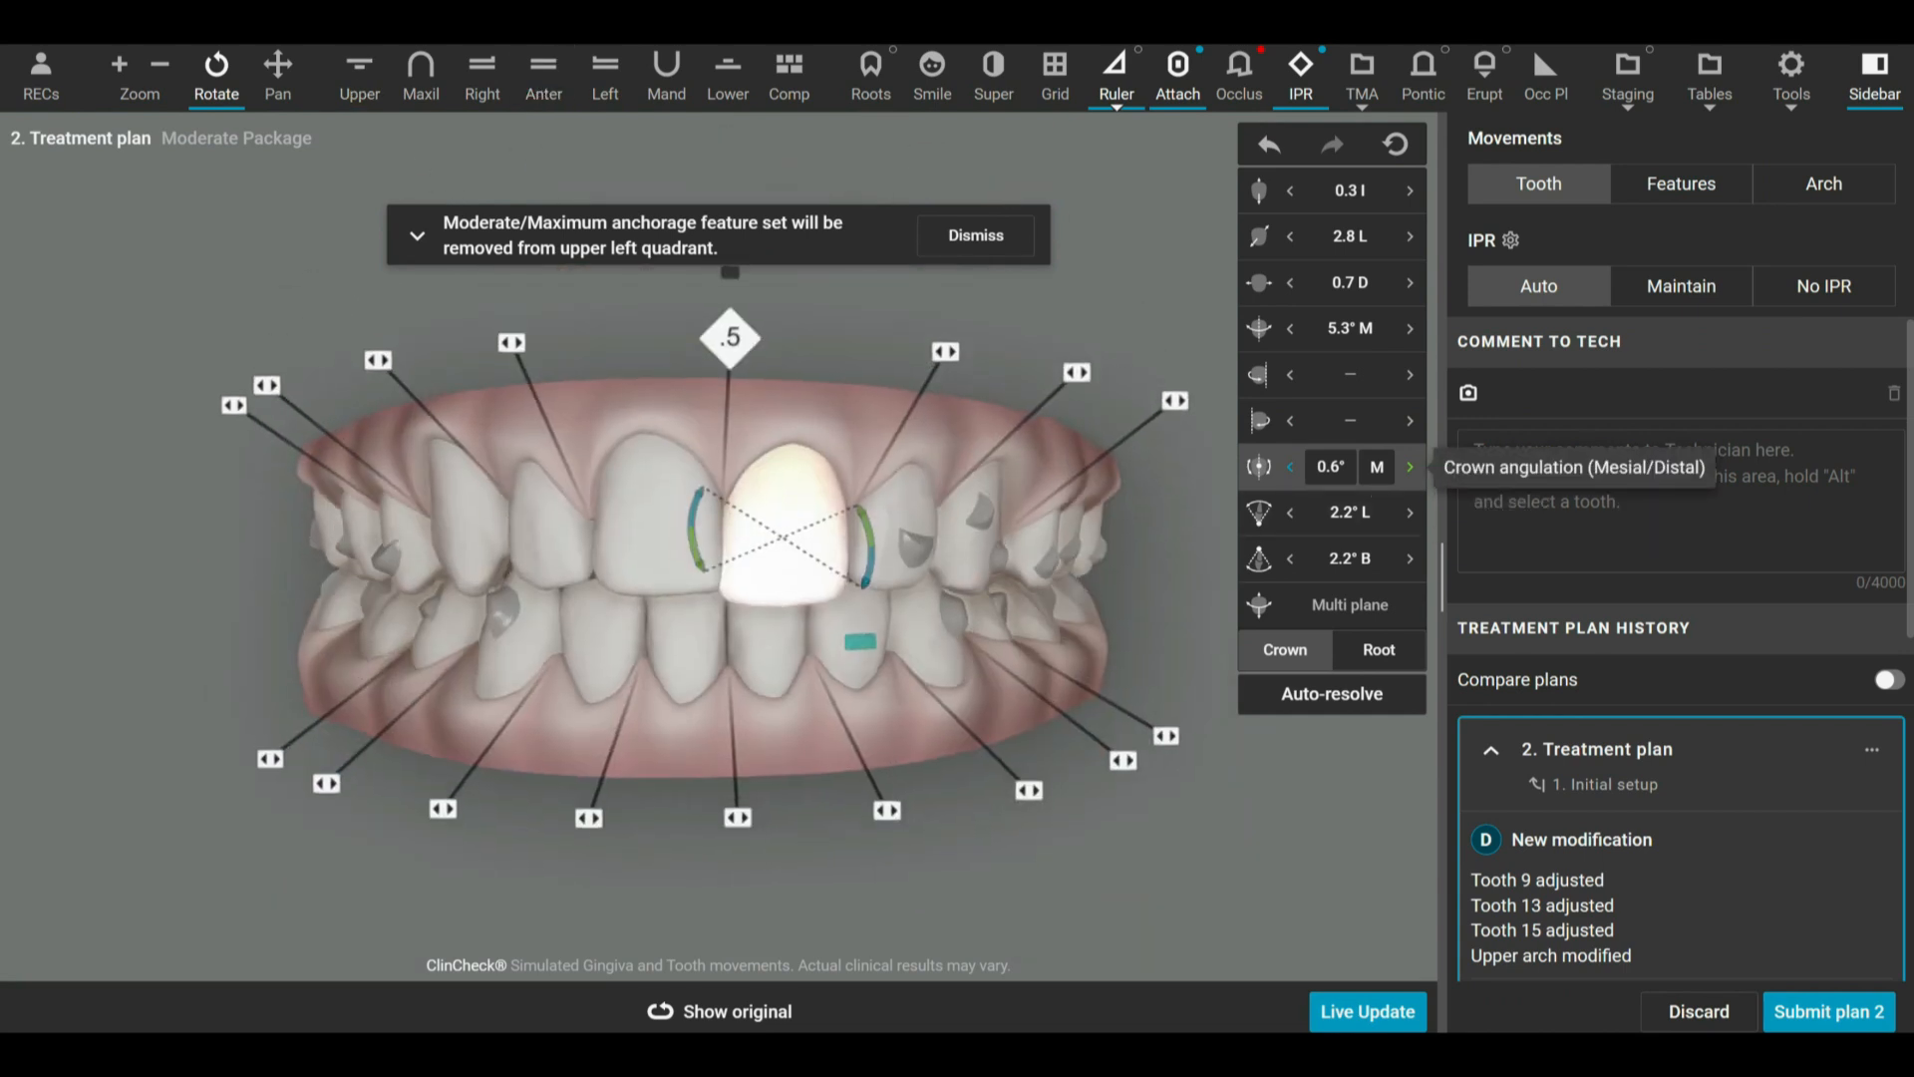
Dismiss the anchorage notice and angulate the crown of the upper right canine (tooth 6) mesially to 7.3° M.
{"action": "left_click_drag", "start_coordinate": [905, 421], "coordinate": [947, 424]}
{"action": "left_click_drag", "start_coordinate": [757, 675], "coordinate": [688, 548]}
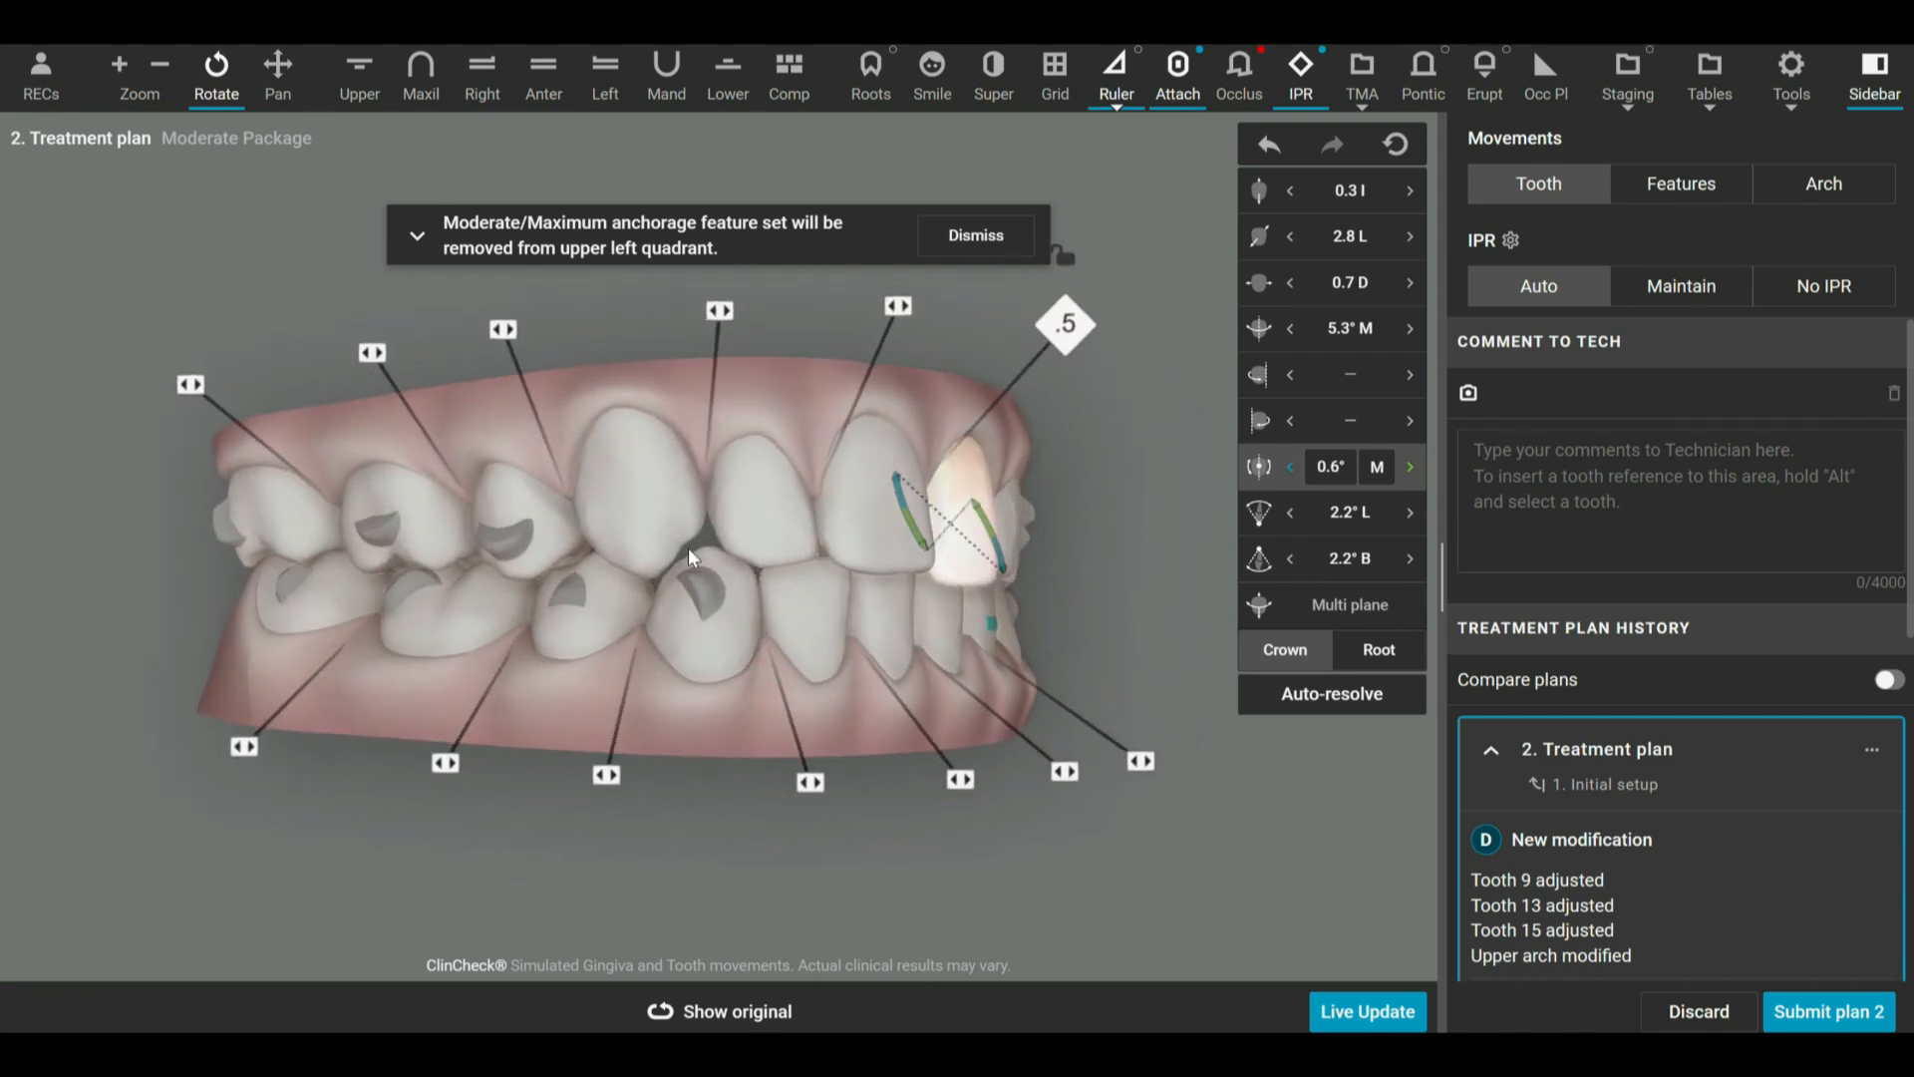
{"action": "left_click", "coordinate": [650, 494]}
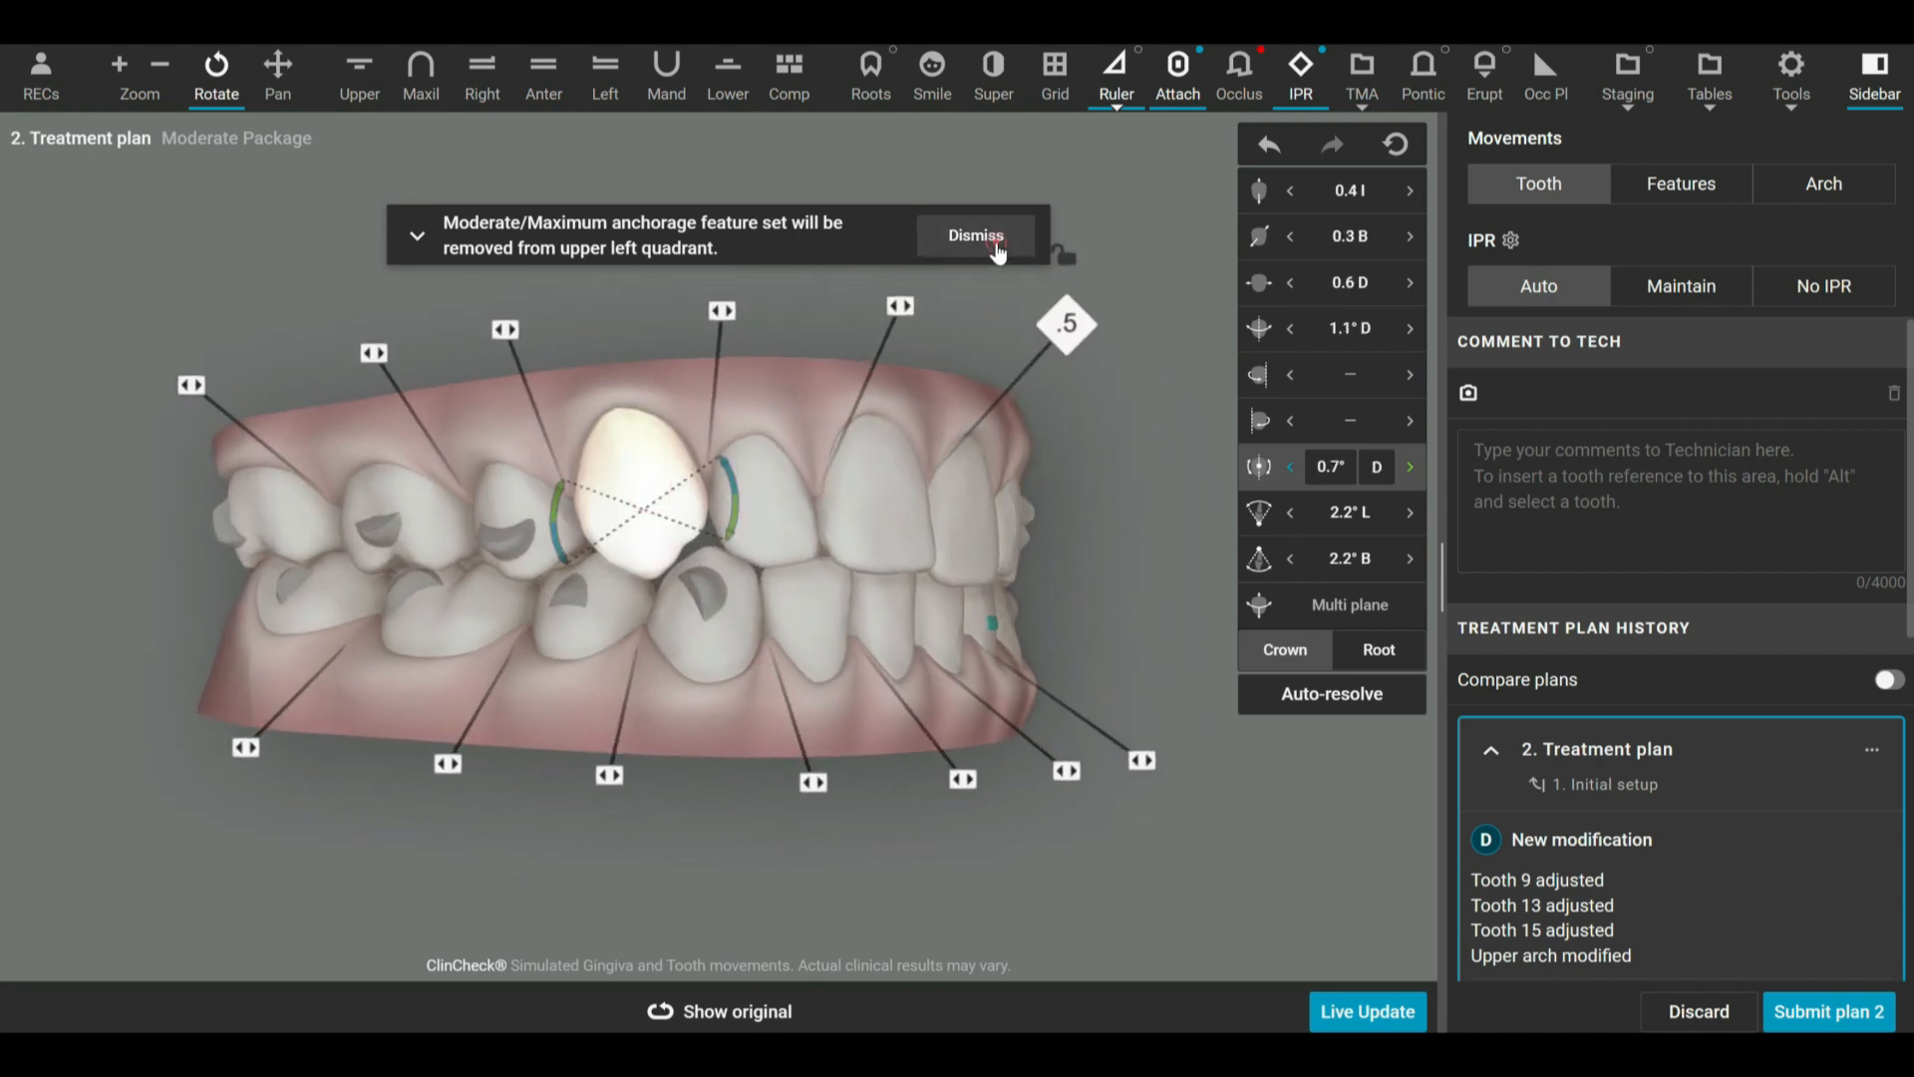
{"action": "left_click", "coordinate": [993, 240]}
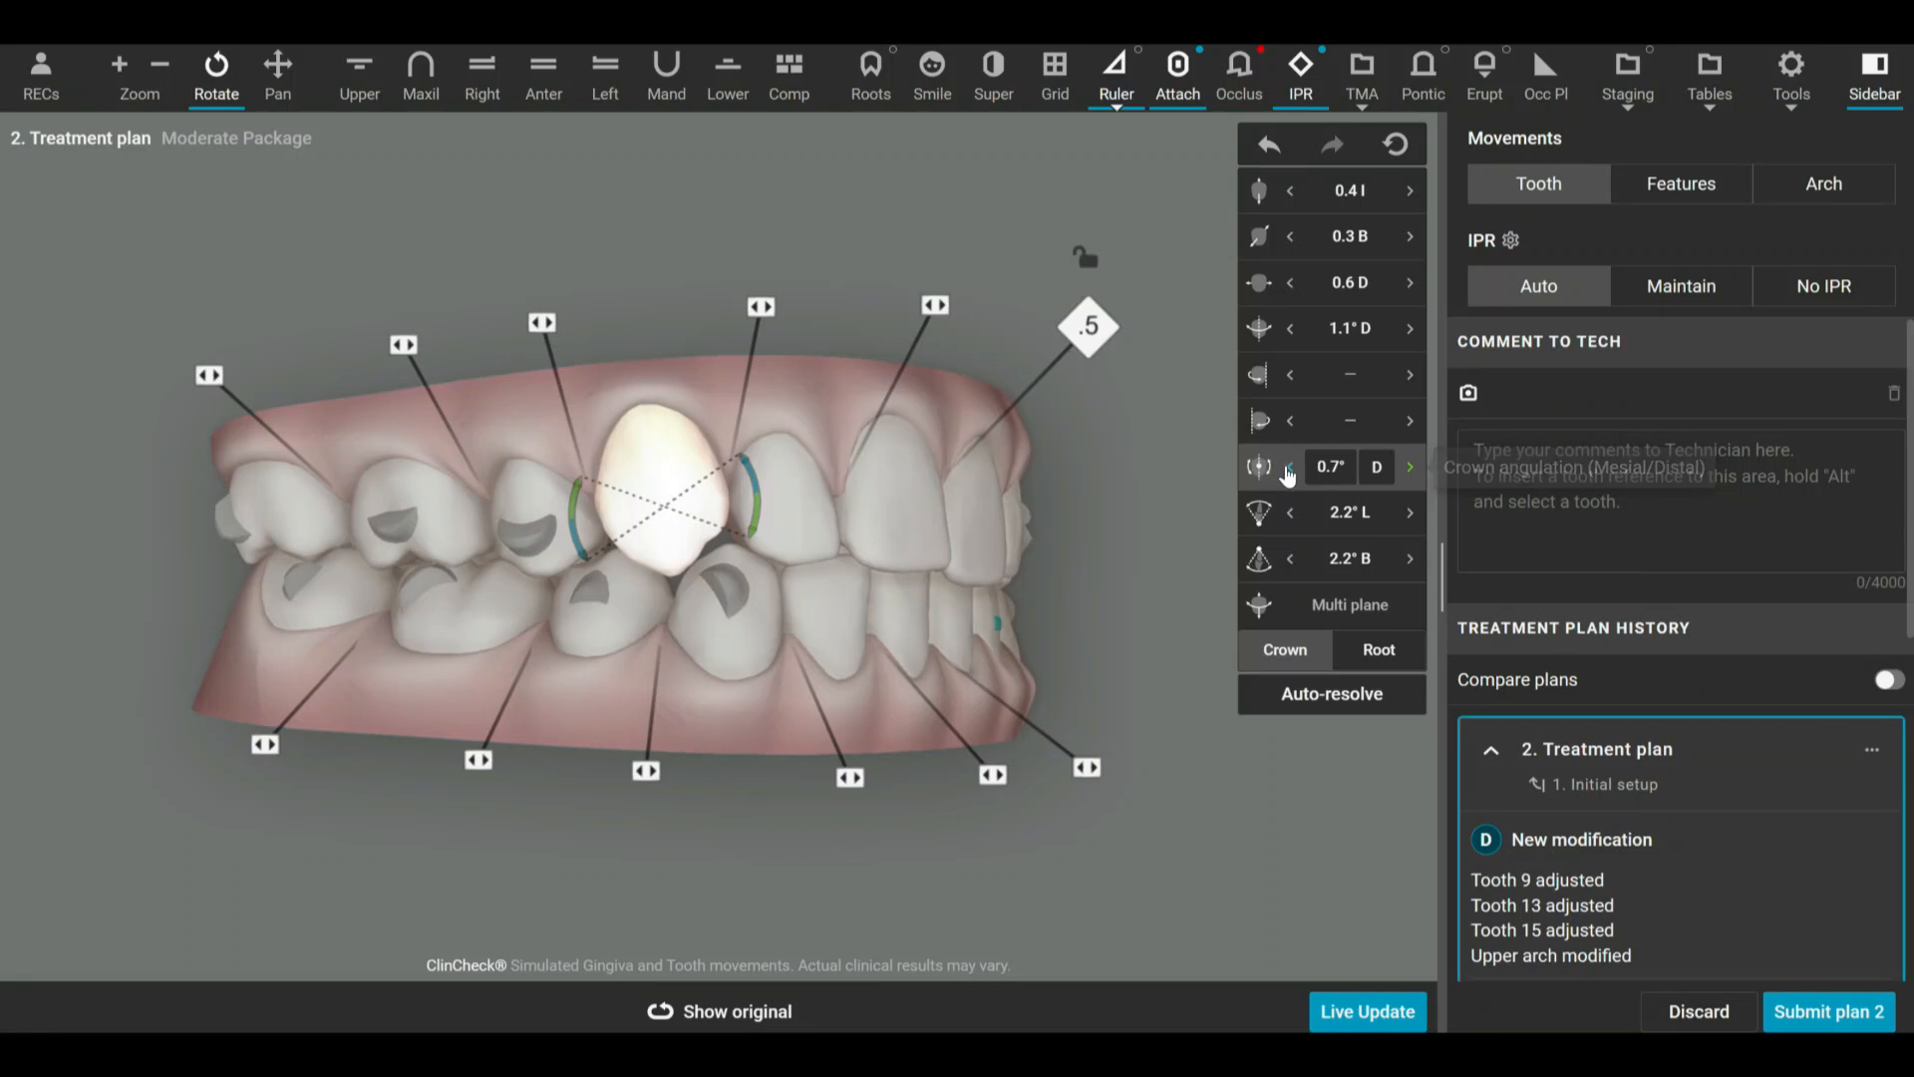
{"action": "left_click", "coordinate": [1288, 469]}
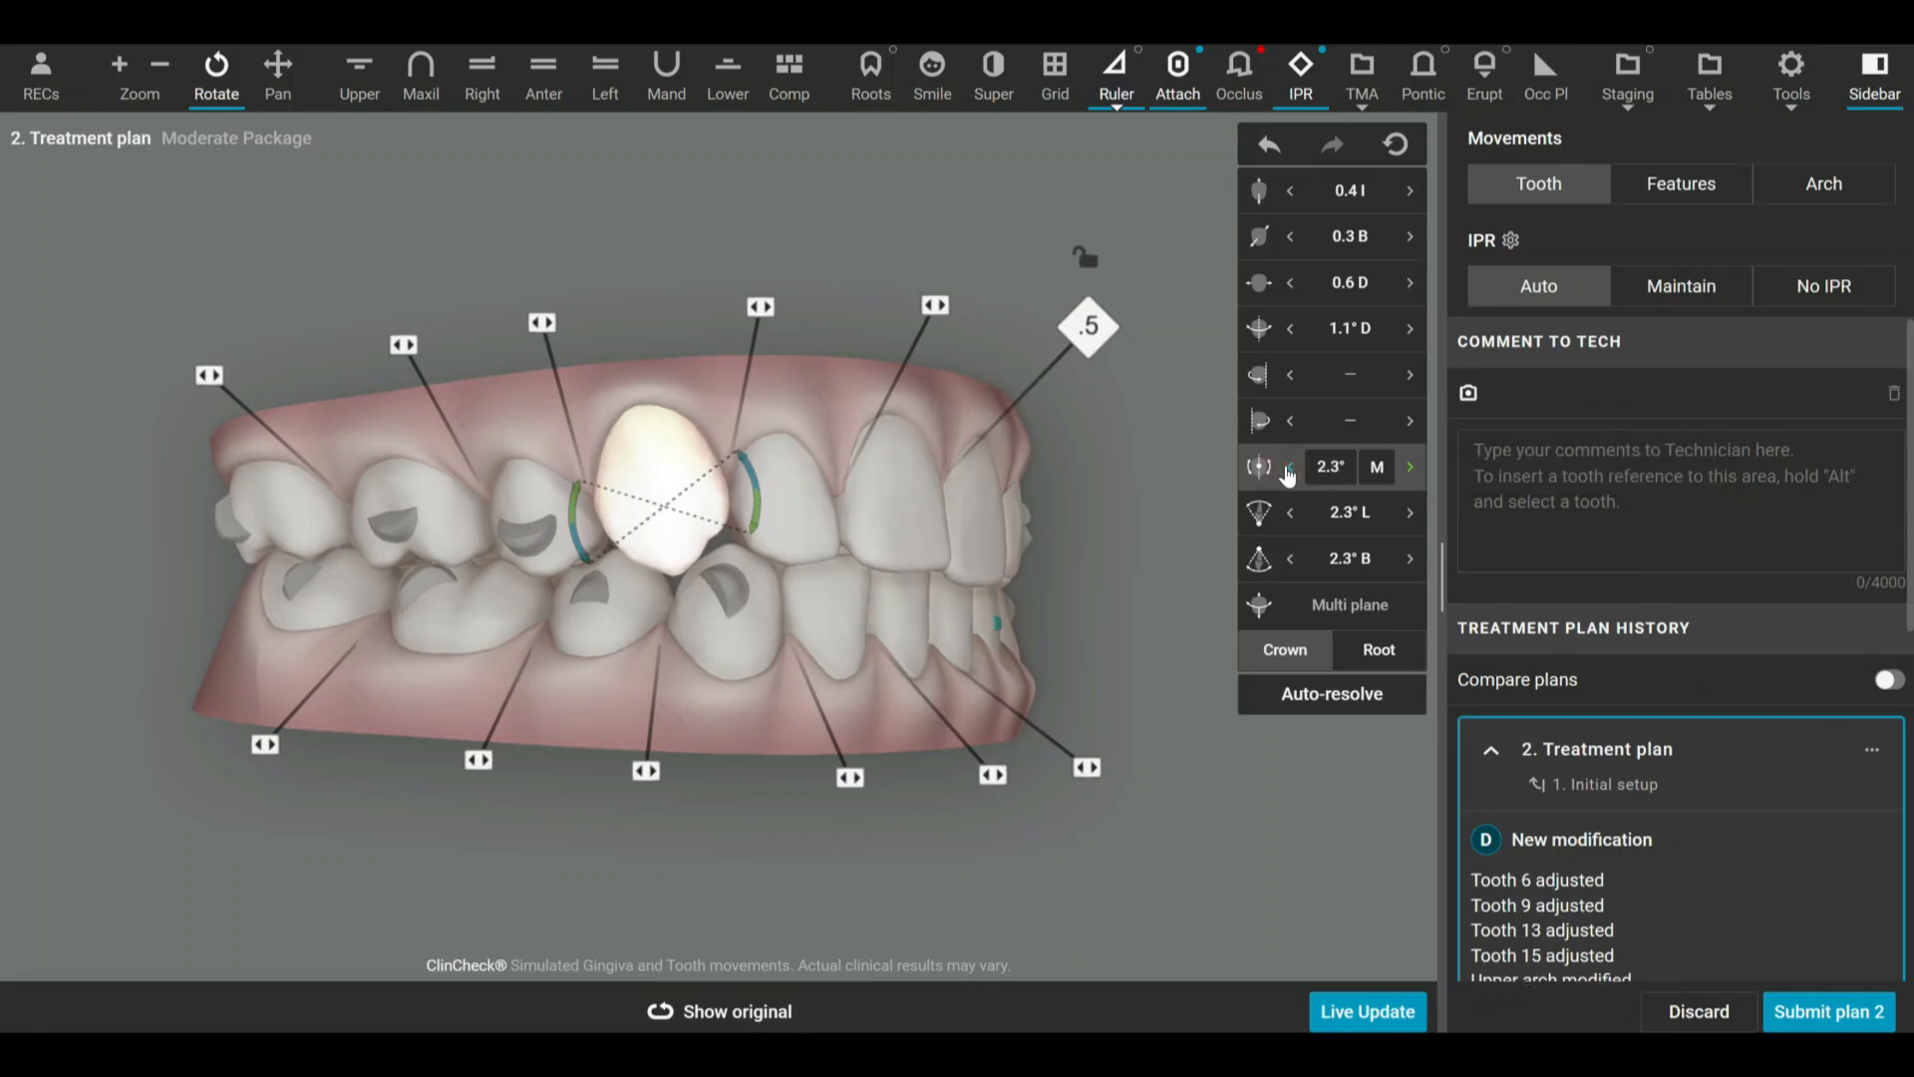
{"action": "left_click", "coordinate": [1288, 469]}
{"action": "left_click", "coordinate": [1288, 469]}
{"action": "left_click", "coordinate": [1288, 468]}
{"action": "left_click", "coordinate": [1288, 469]}
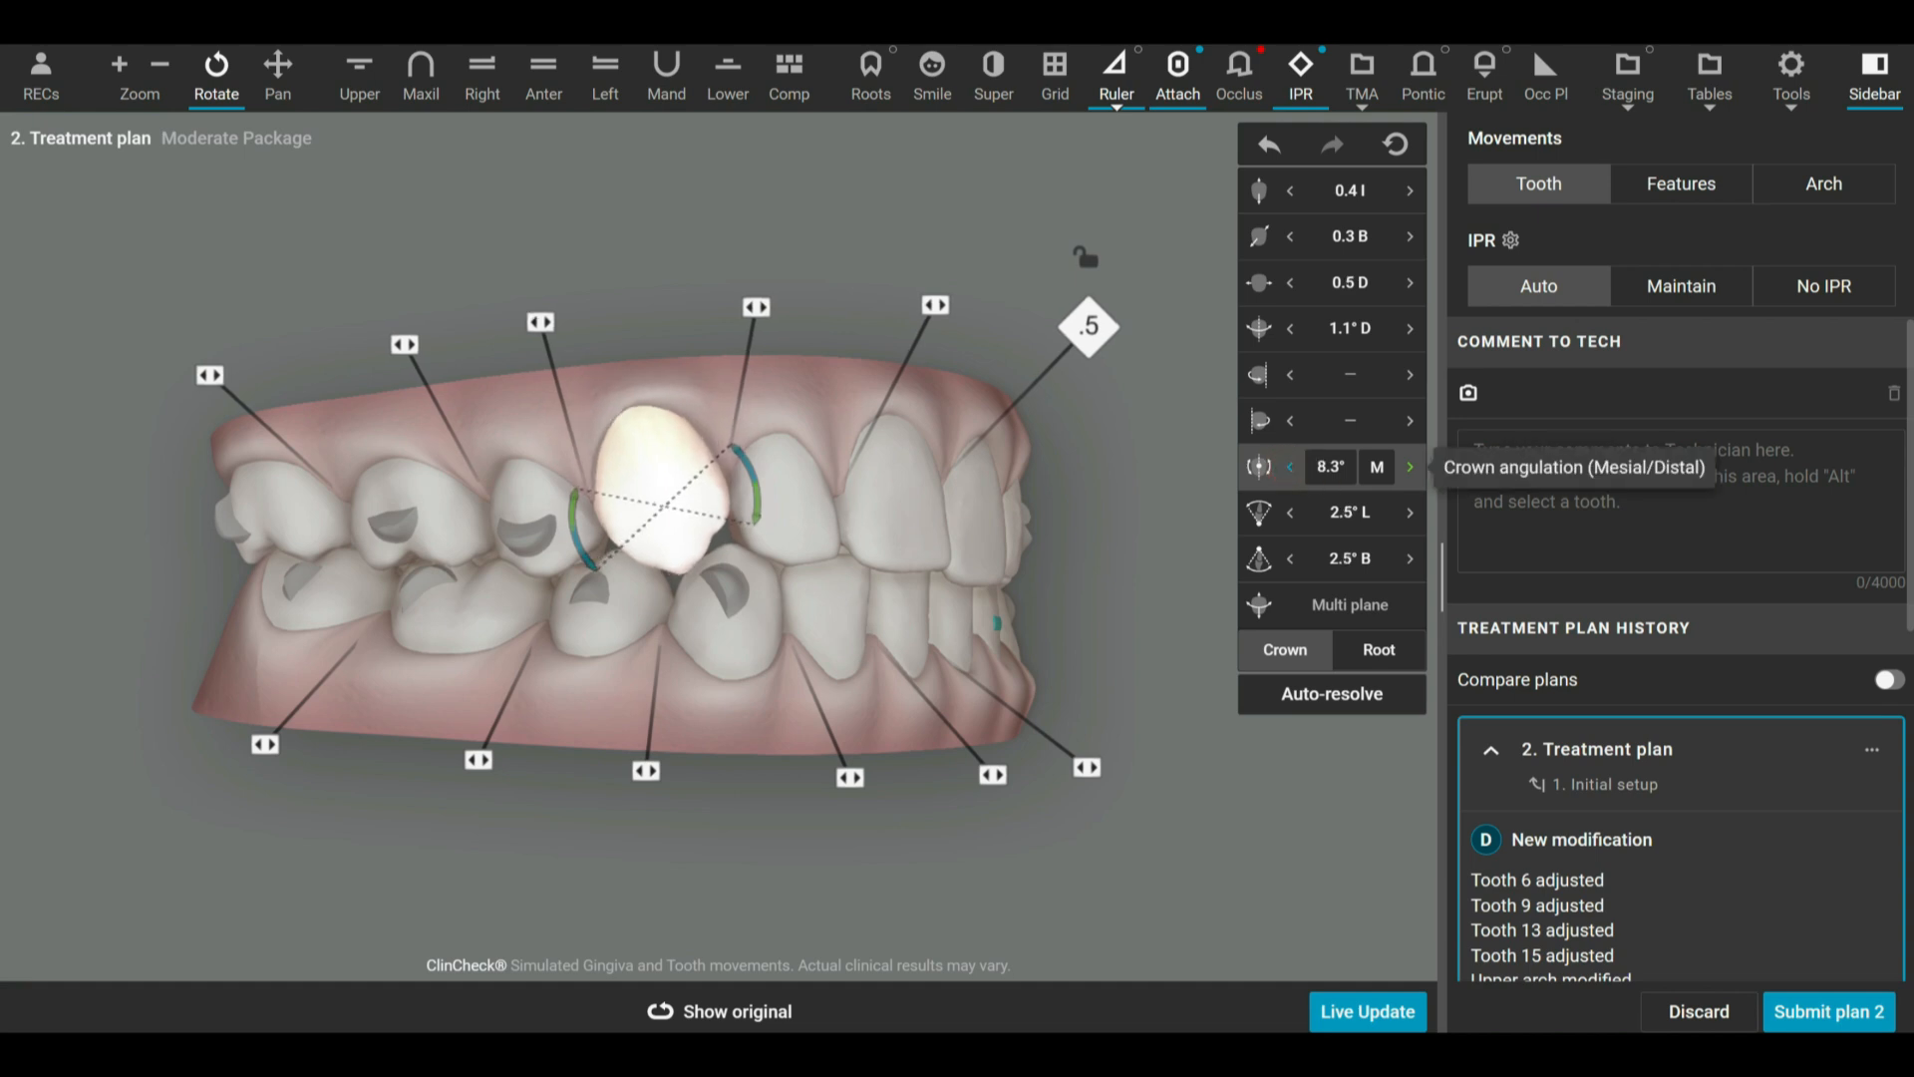
{"action": "left_click", "coordinate": [1288, 472]}
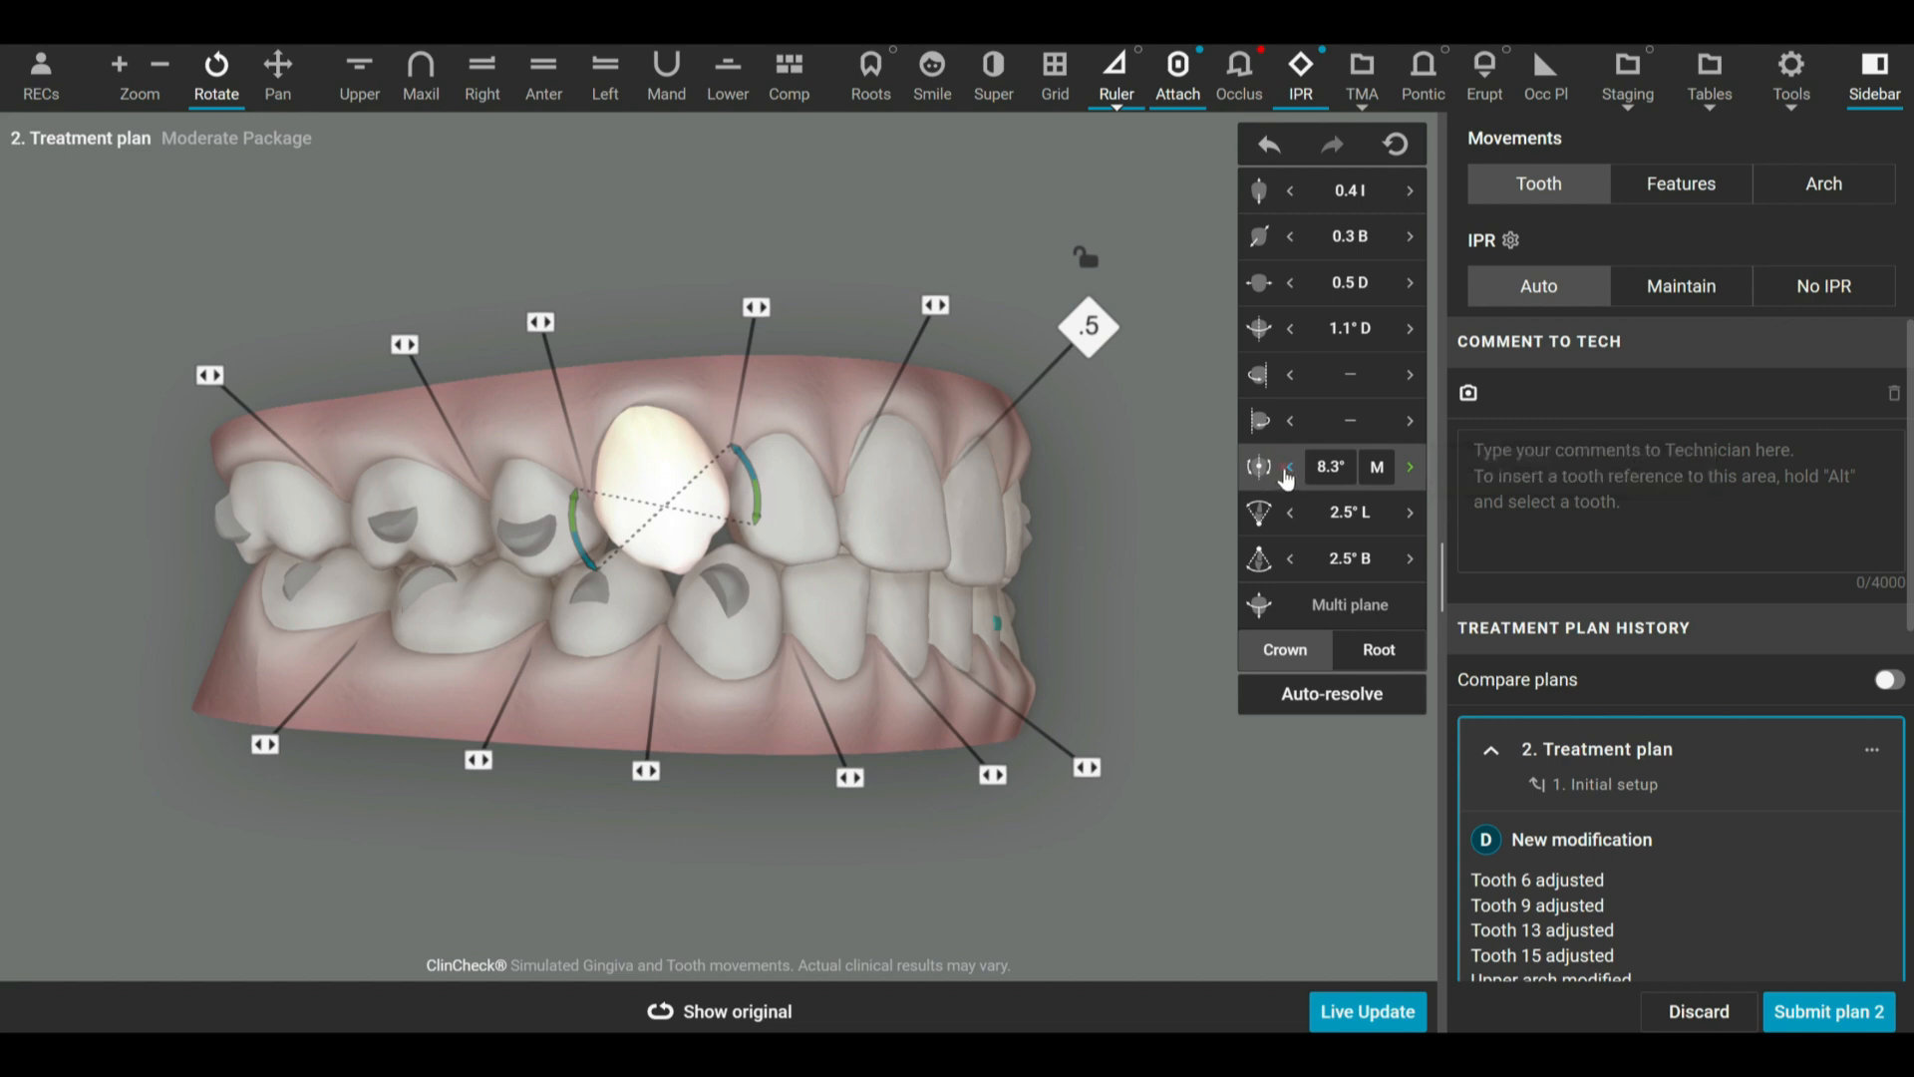
{"action": "left_click", "coordinate": [1409, 469]}
{"action": "left_click", "coordinate": [1409, 468]}
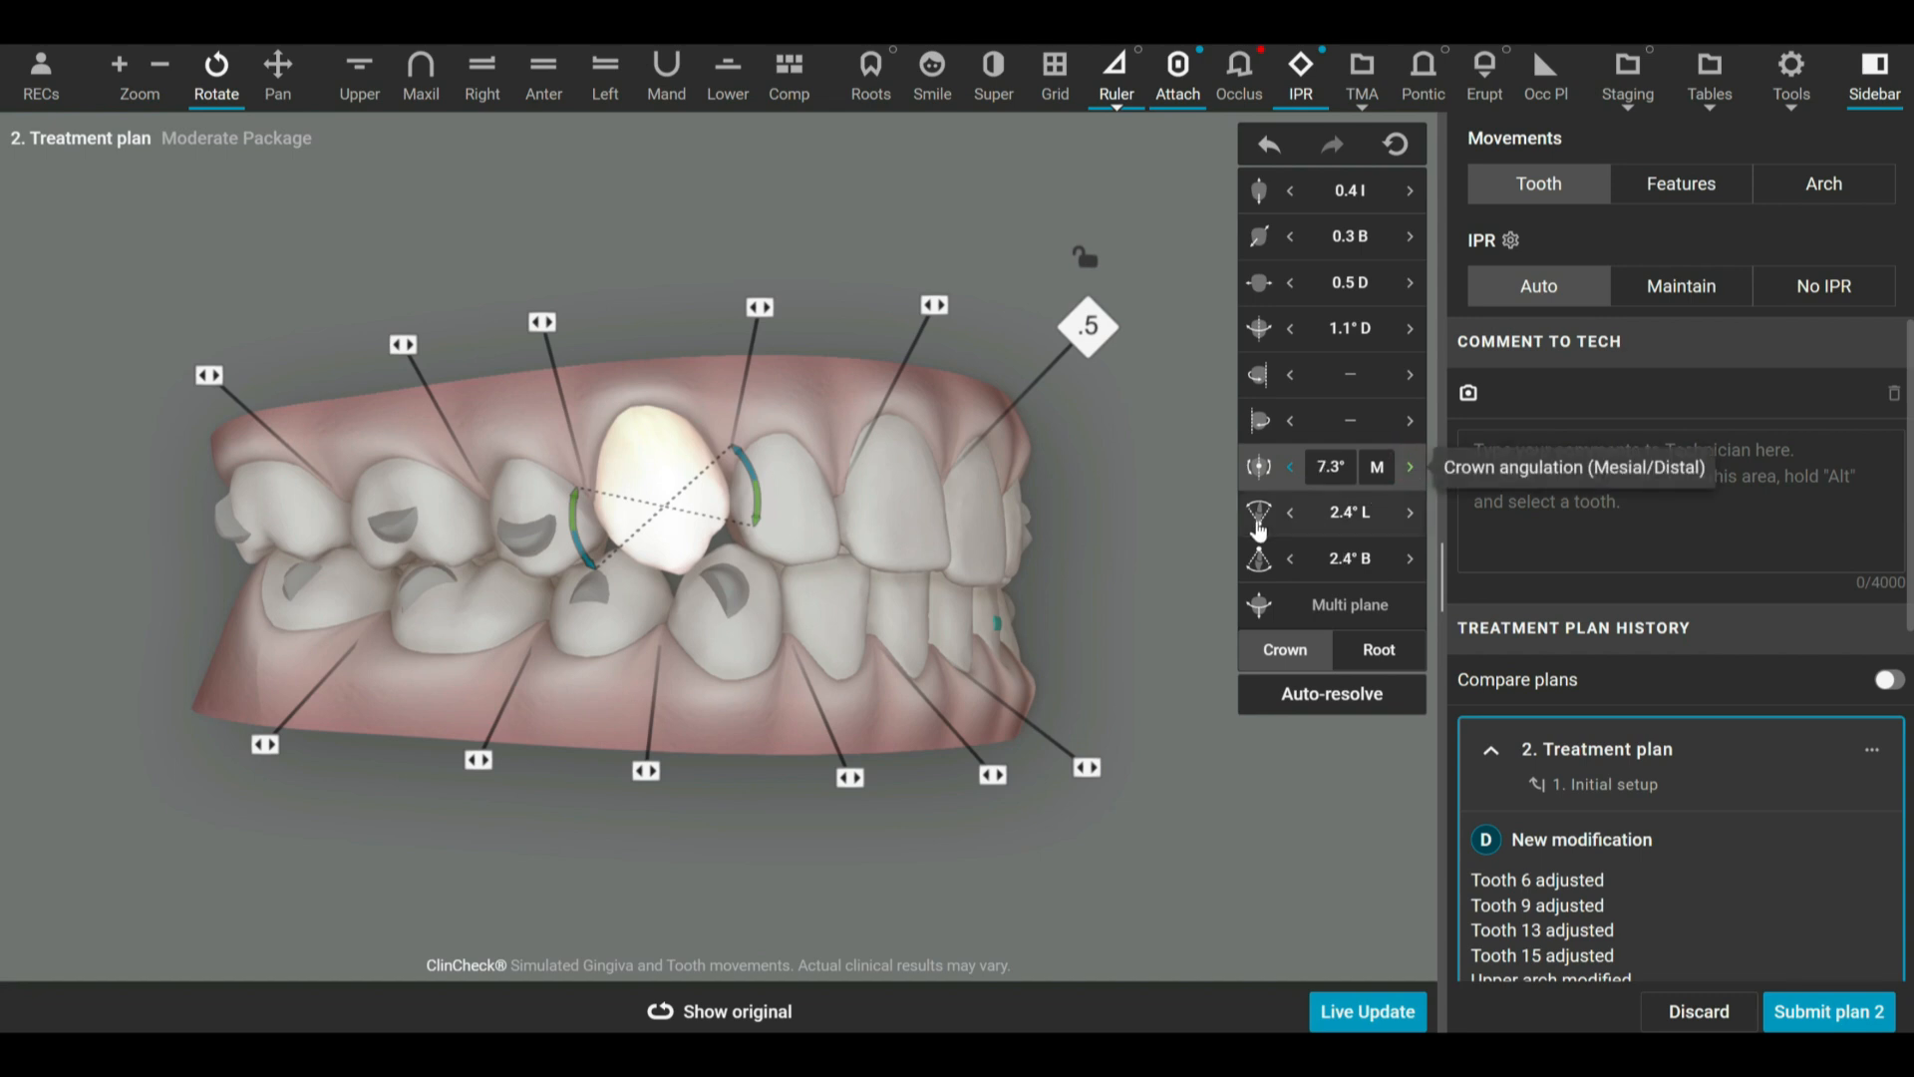
Angulate the crown of tooth 6 back distally to 0.3° M.
{"action": "left_click_drag", "start_coordinate": [688, 378], "coordinate": [703, 390]}
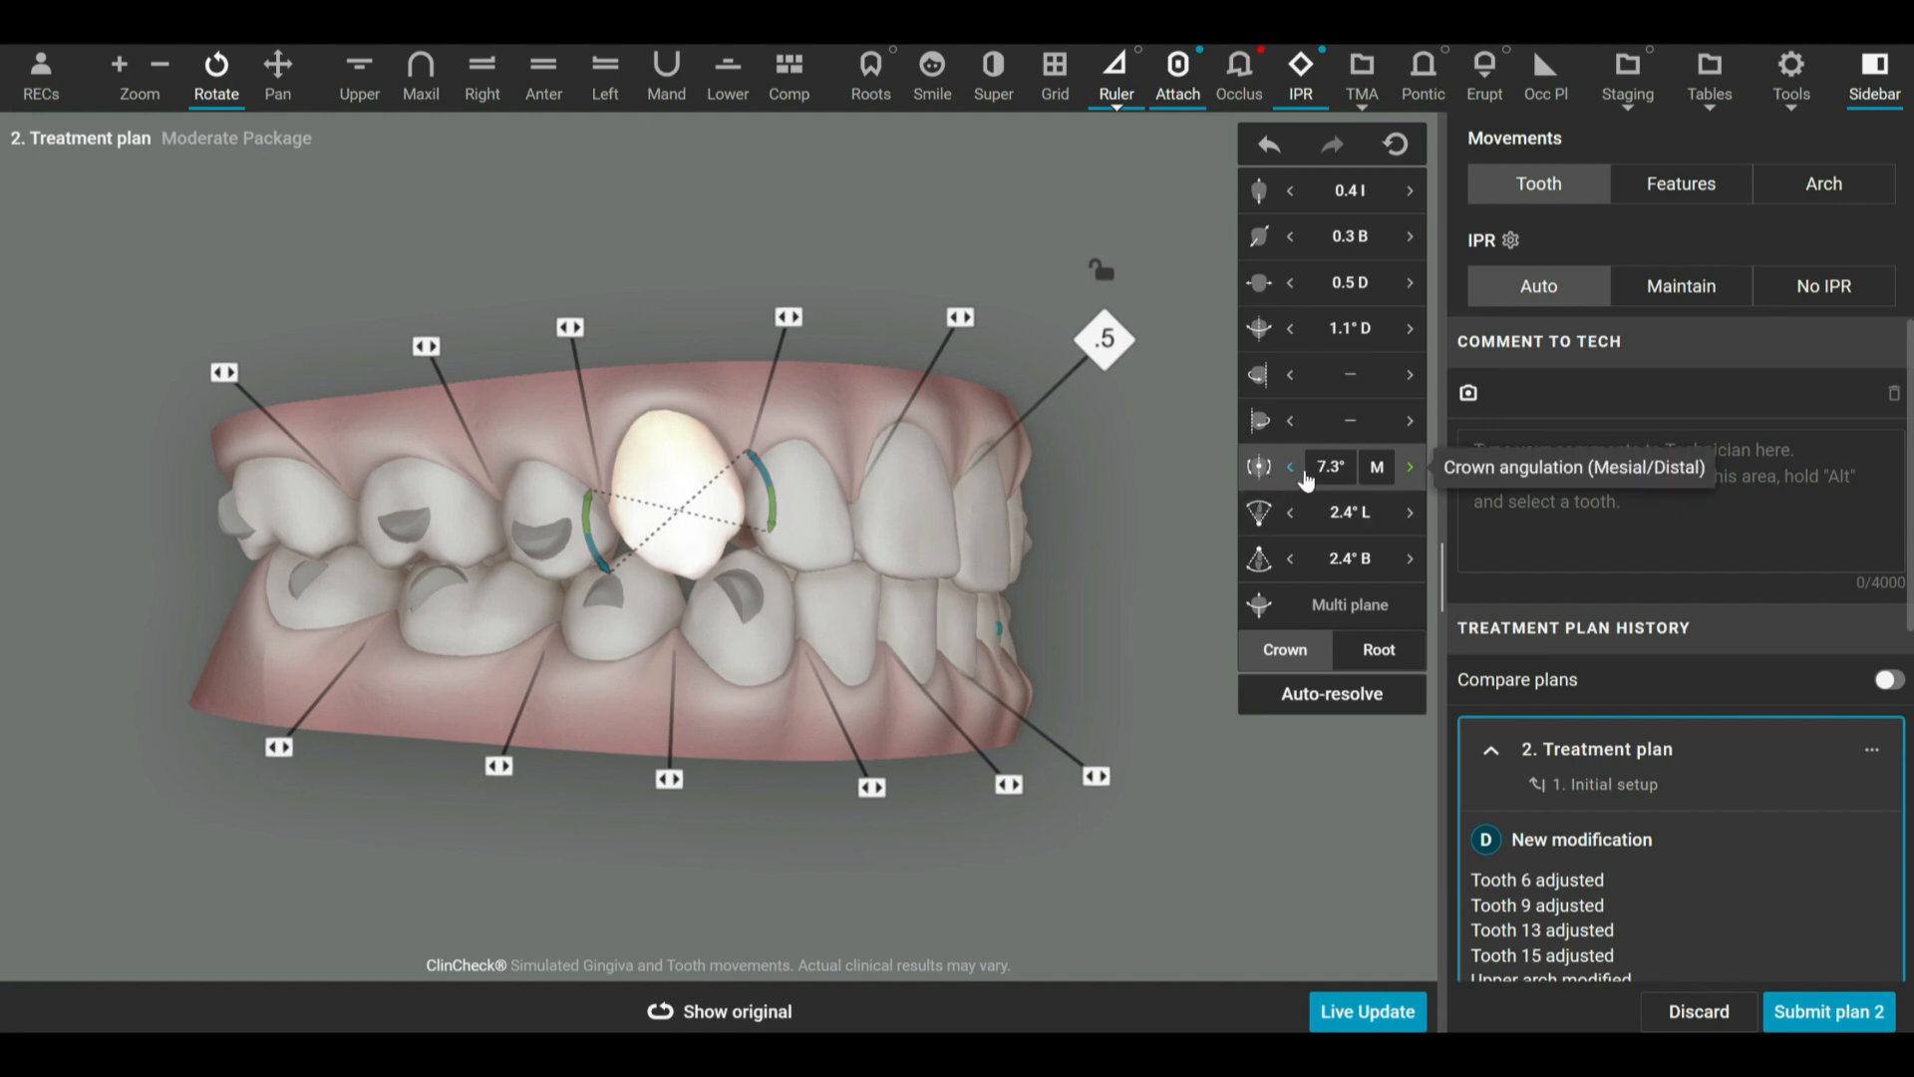
{"action": "left_click", "coordinate": [1294, 468]}
{"action": "left_click", "coordinate": [1408, 470]}
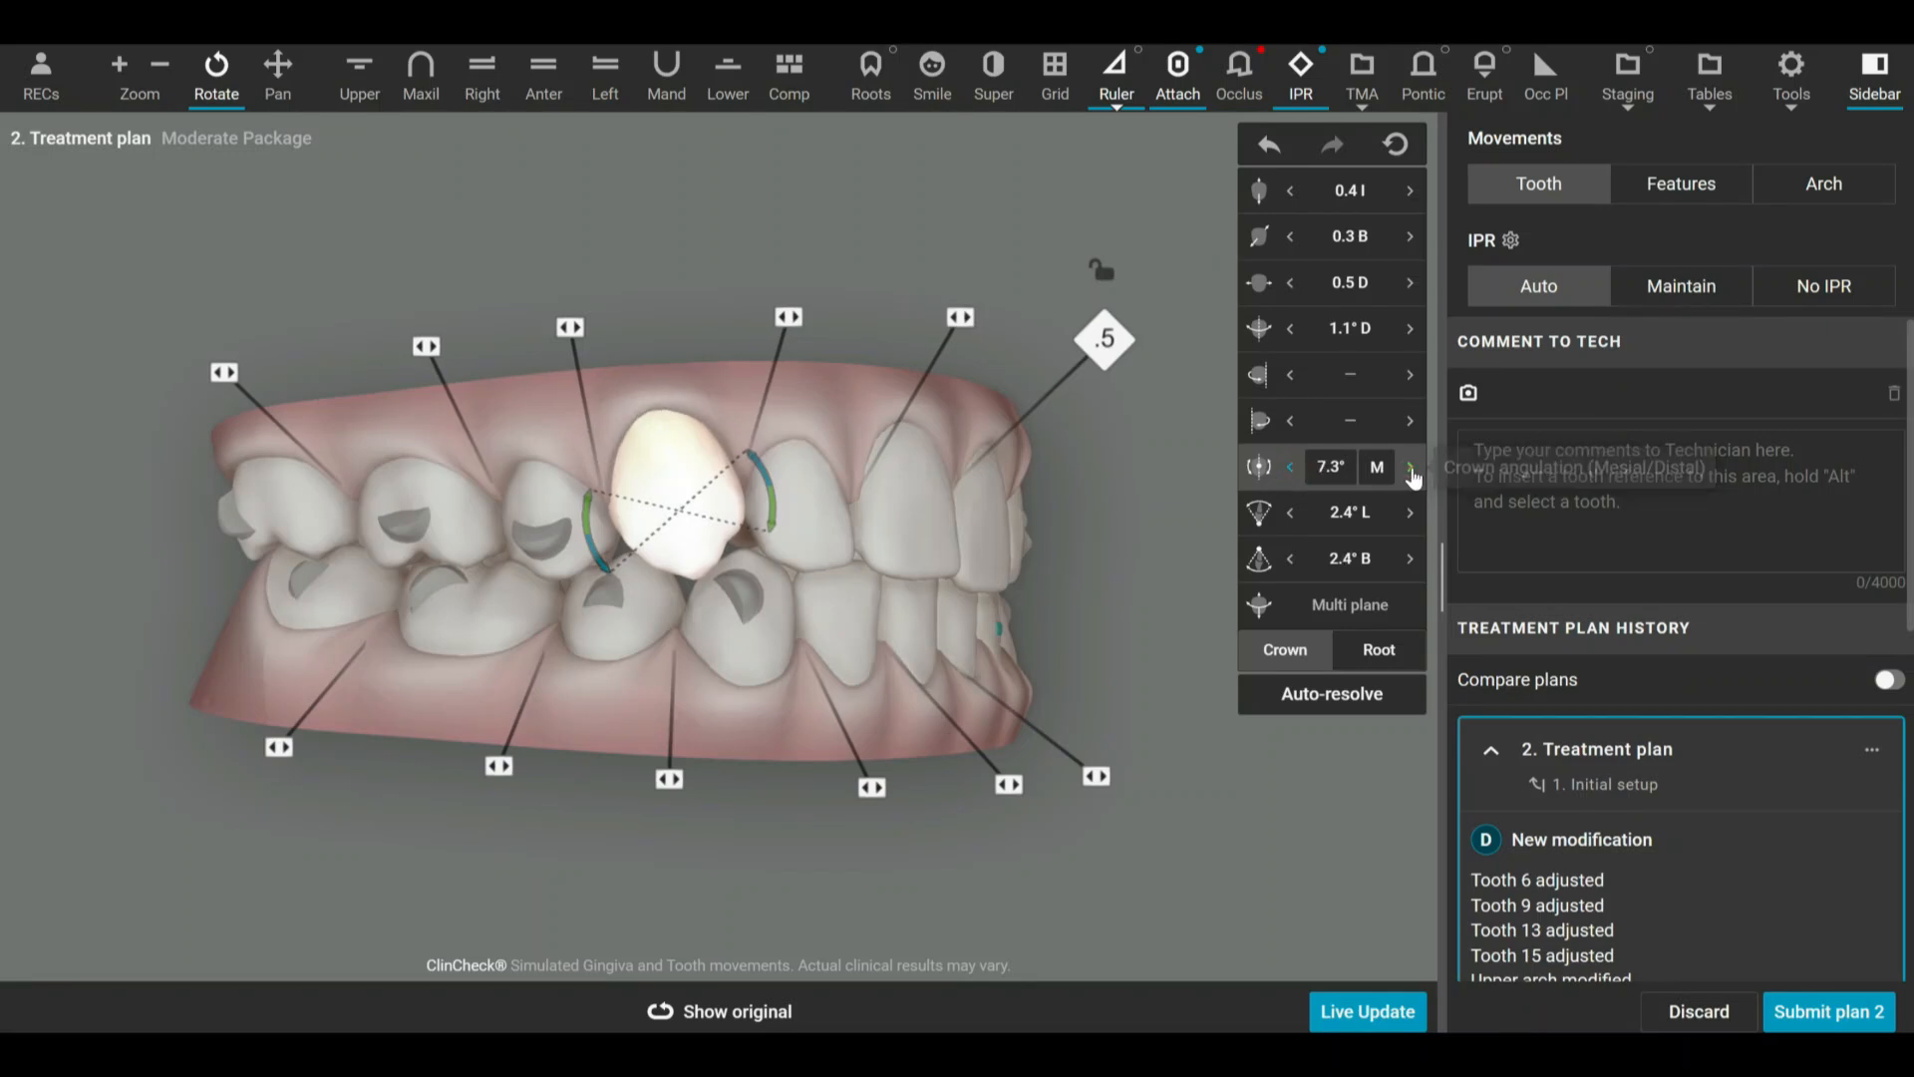
{"action": "left_click", "coordinate": [1411, 471]}
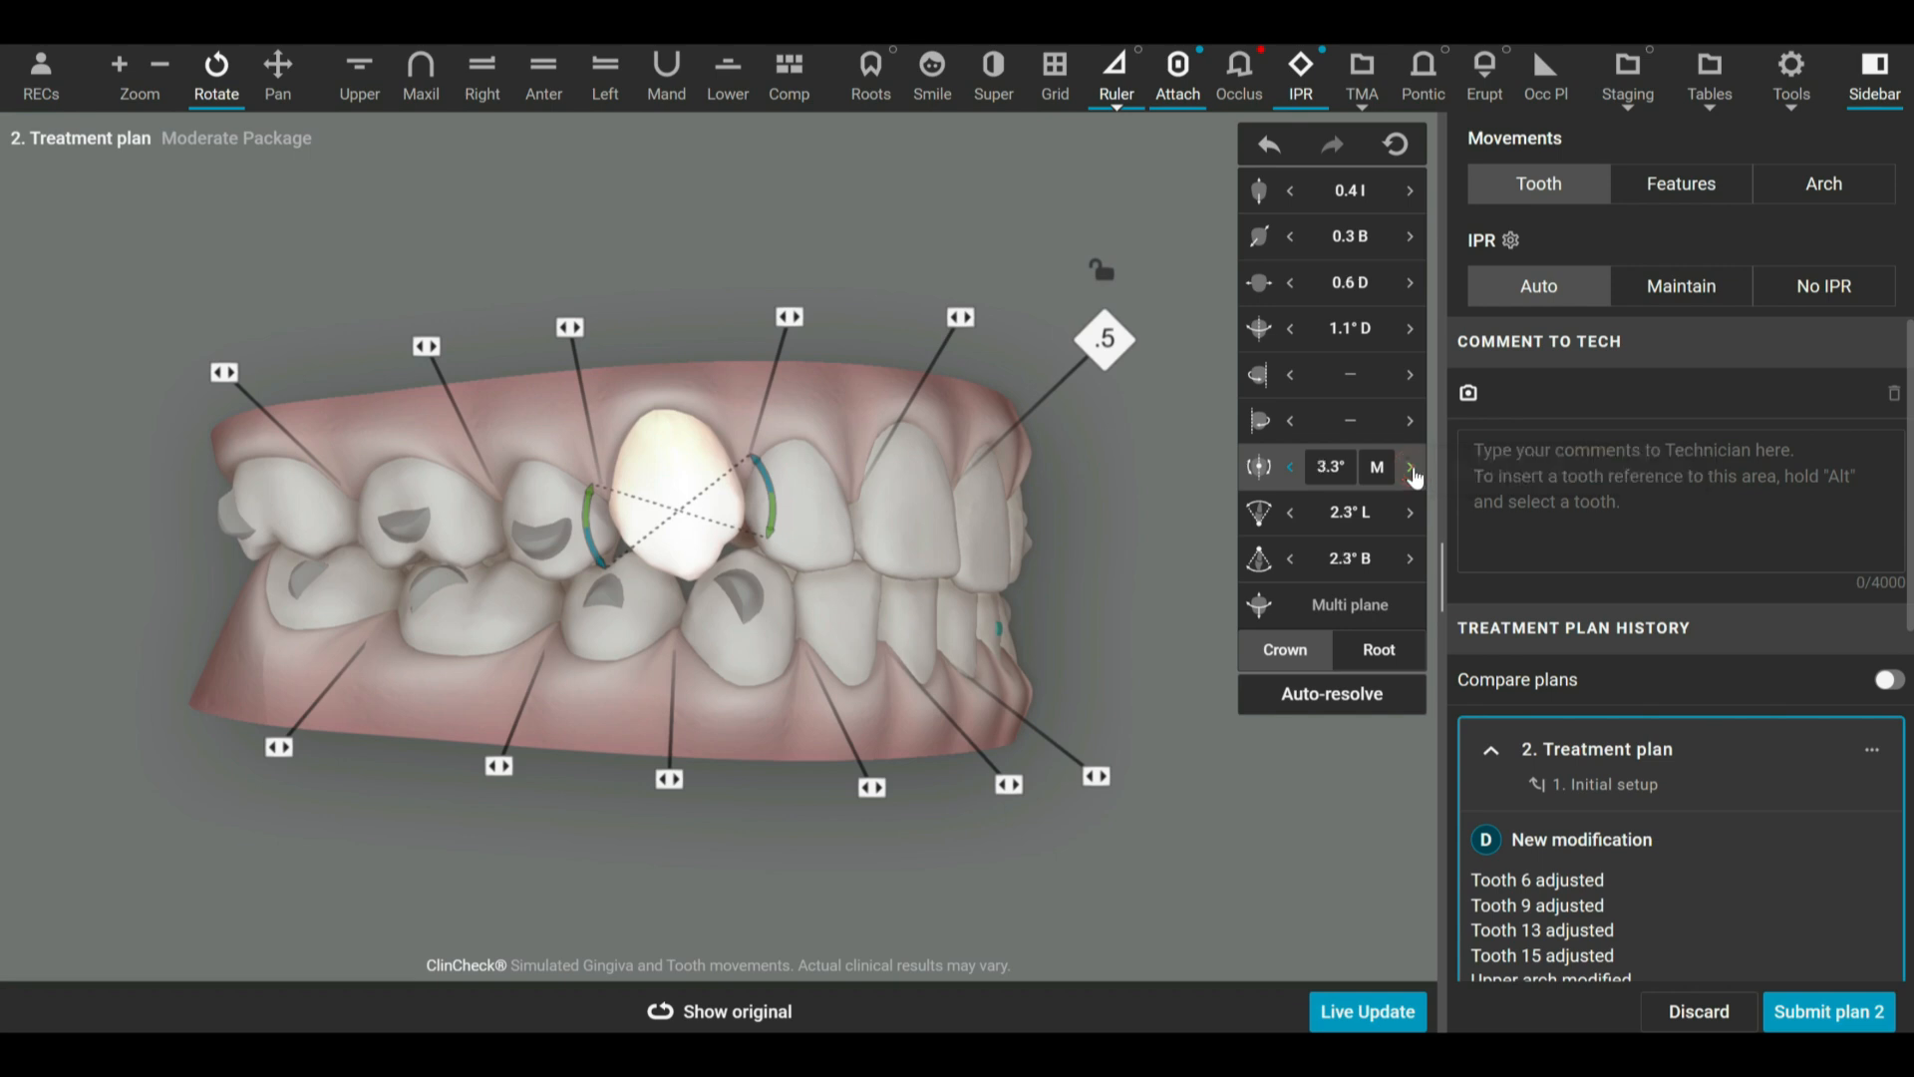
{"action": "left_click", "coordinate": [1412, 471]}
{"action": "left_click", "coordinate": [1411, 470]}
{"action": "left_click", "coordinate": [1411, 470]}
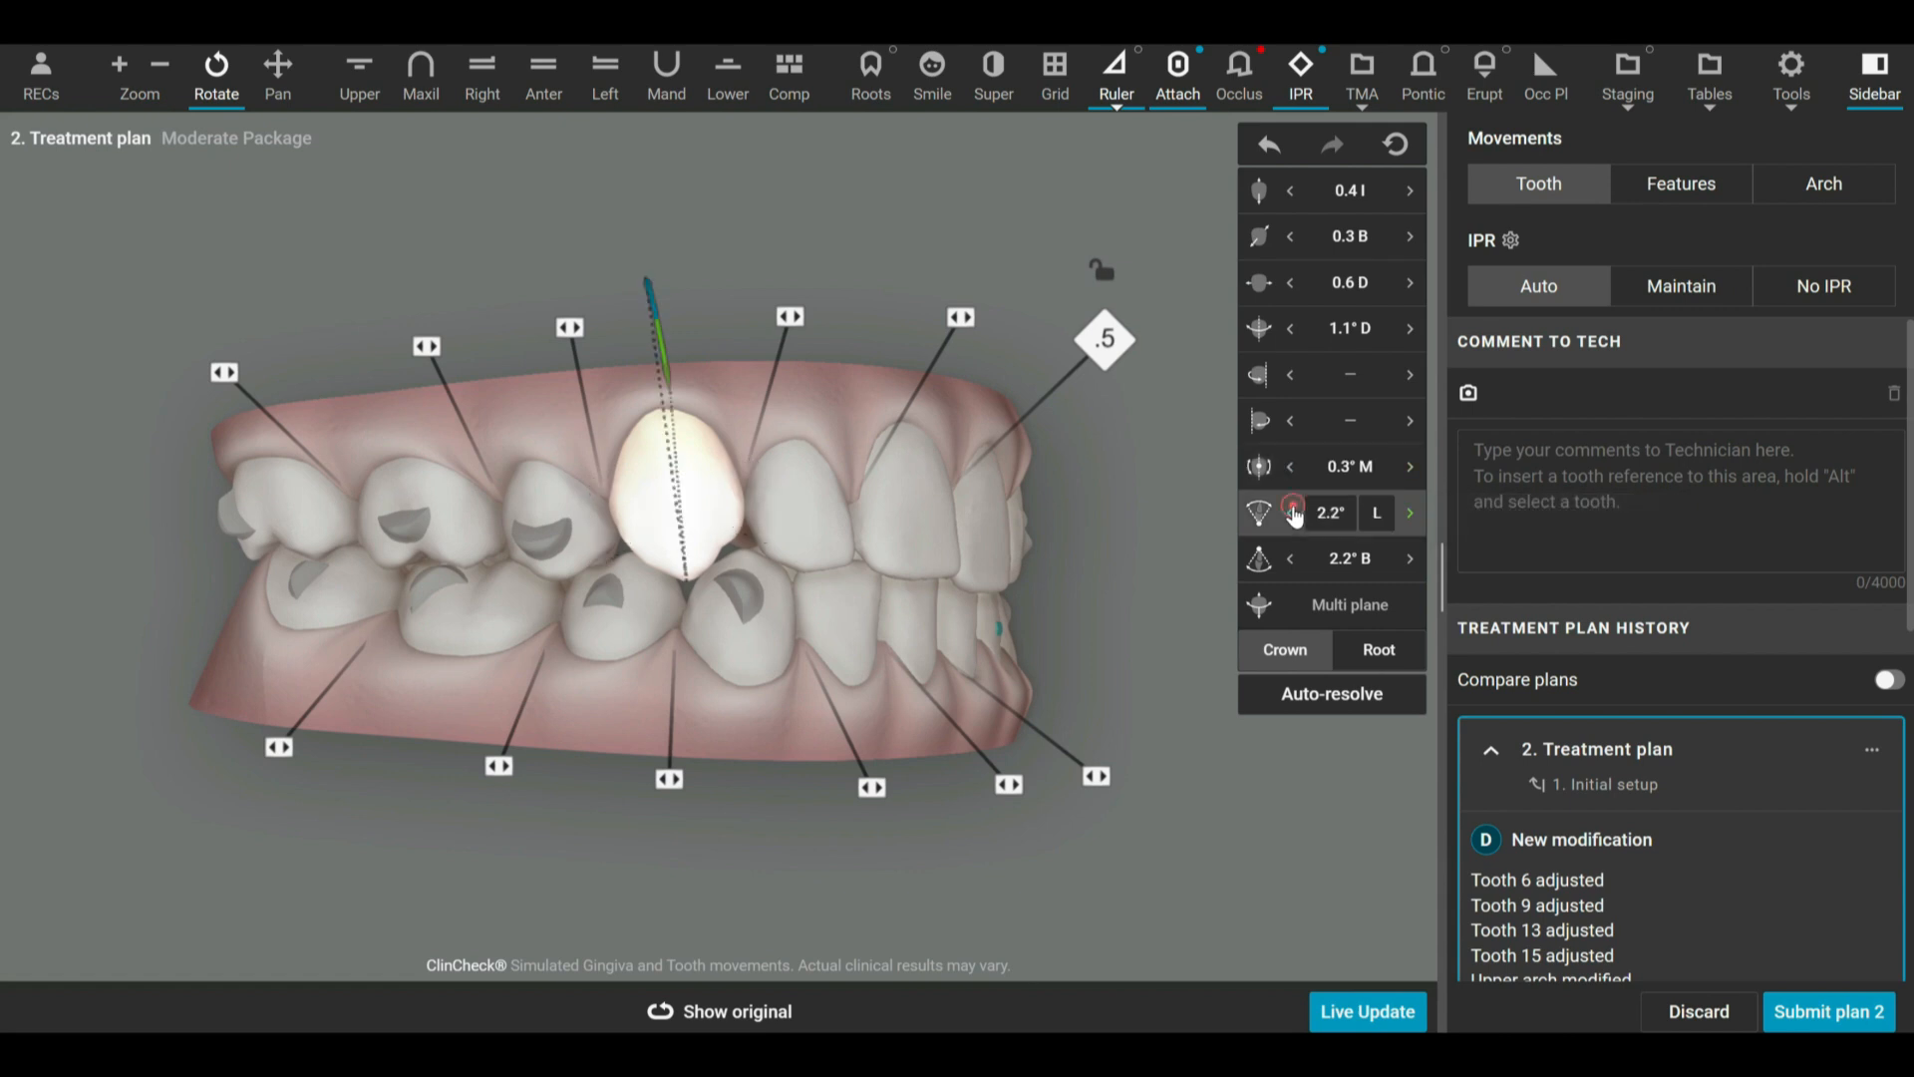
Intrude the upper left central incisor (tooth 9) to 1.0 I in the left buccal view.
{"action": "left_click_drag", "start_coordinate": [1022, 558], "coordinate": [812, 495]}
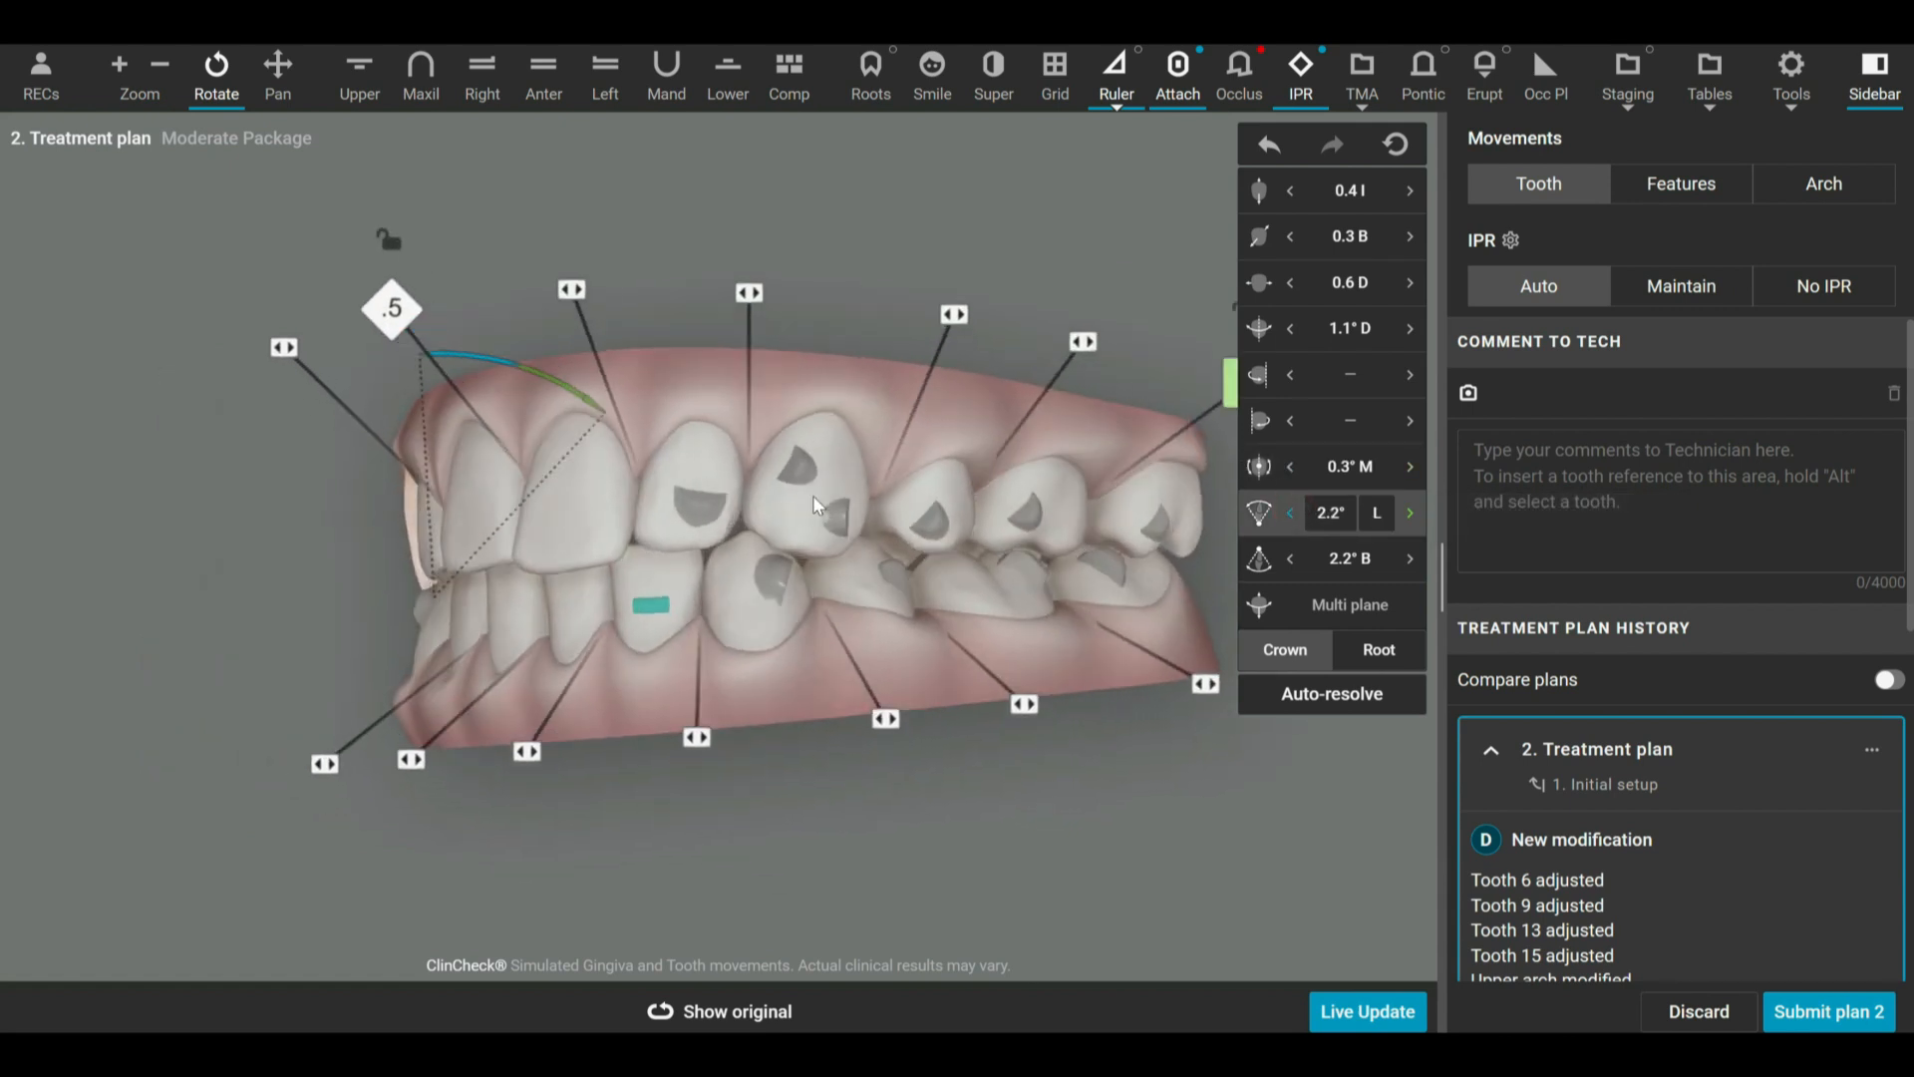
{"action": "left_click", "coordinate": [581, 503]}
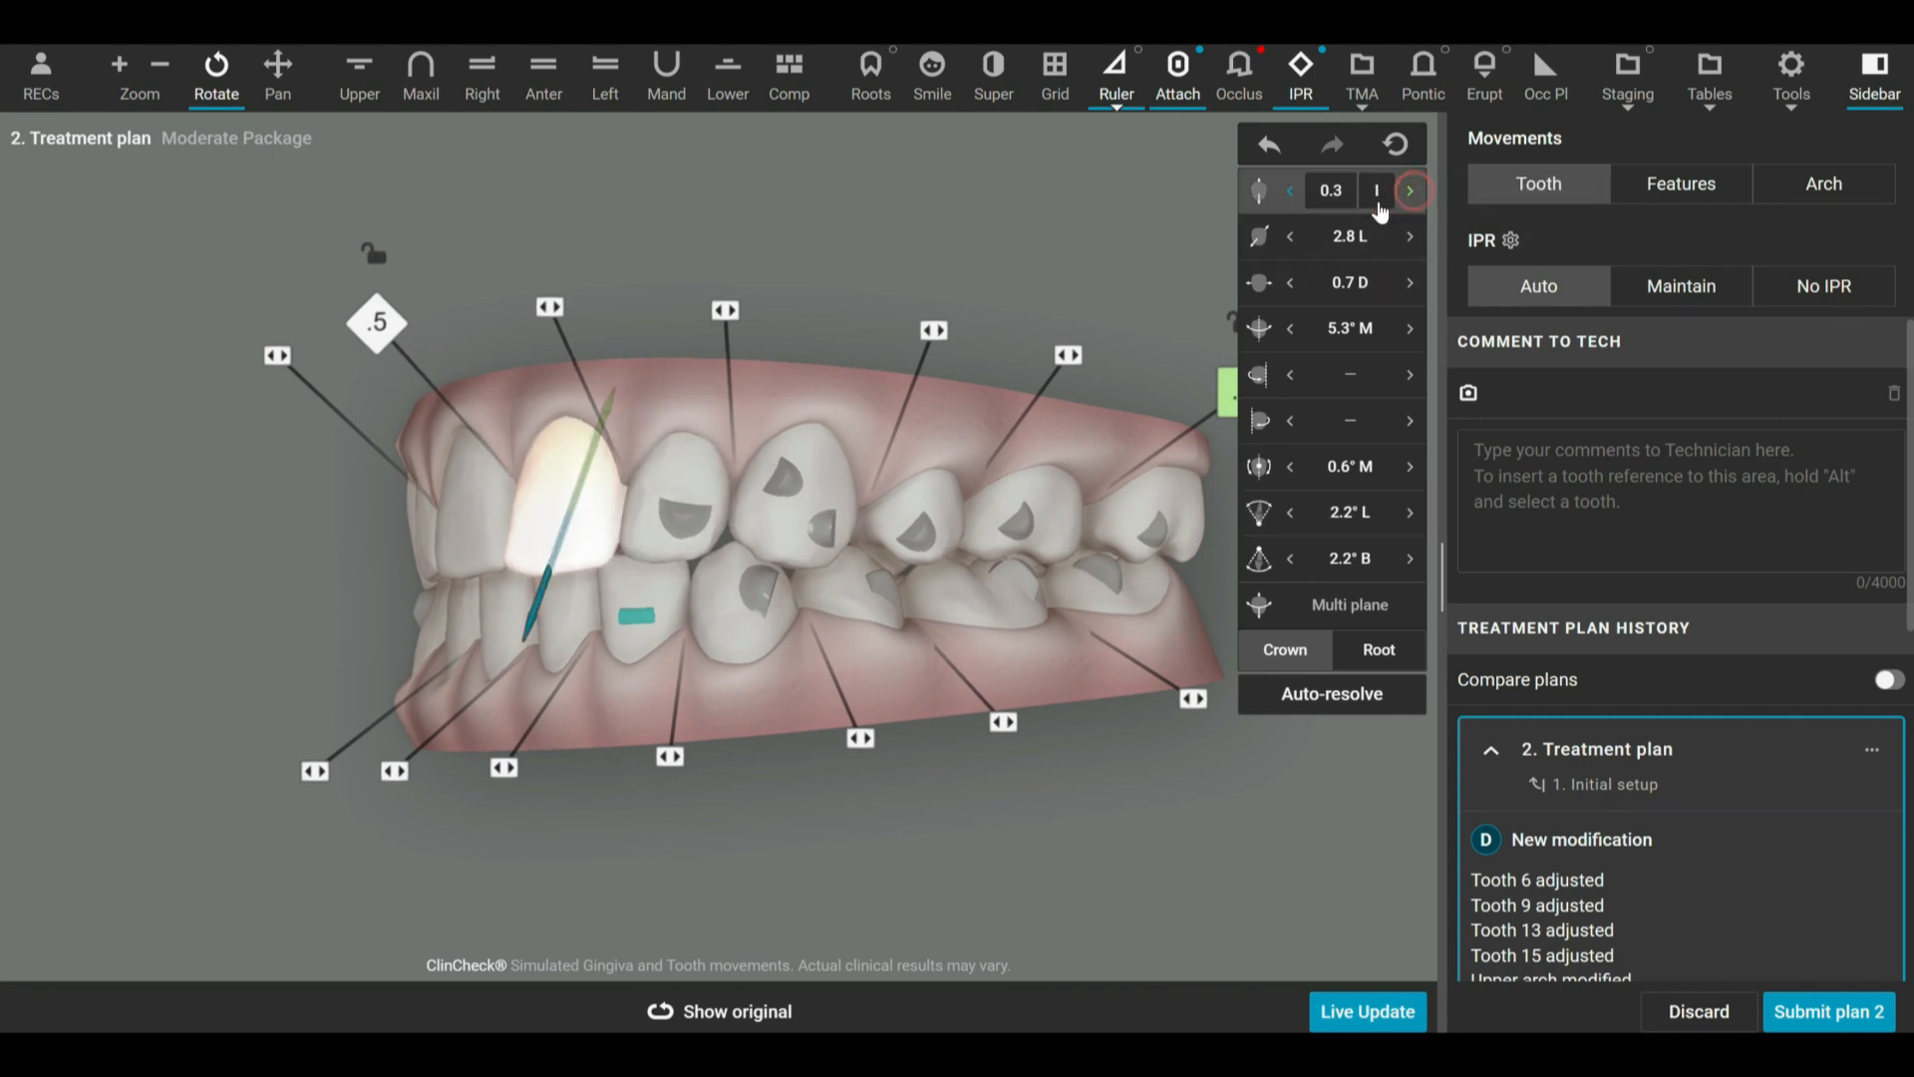
{"action": "left_click", "coordinate": [1053, 243]}
{"action": "left_click_drag", "start_coordinate": [912, 311], "coordinate": [870, 327]}
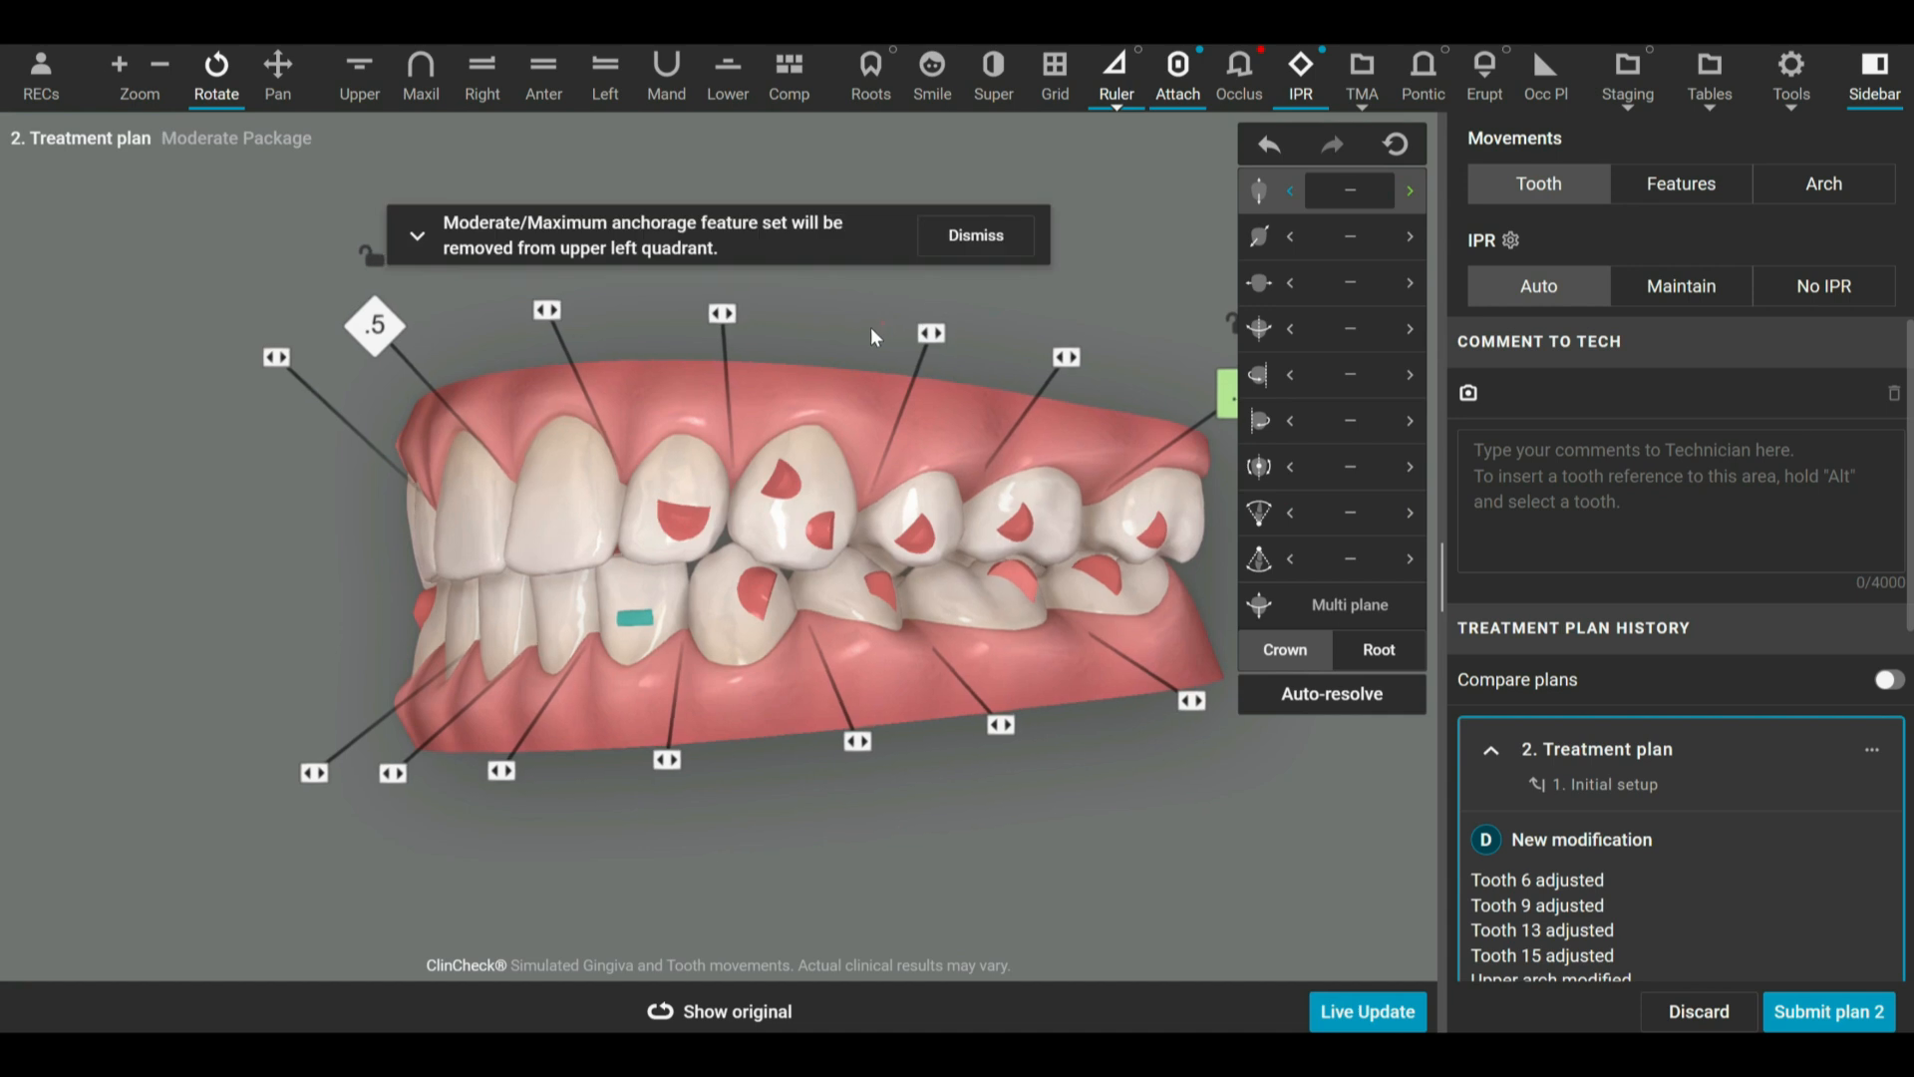
{"action": "left_click_drag", "start_coordinate": [1015, 687], "coordinate": [977, 692]}
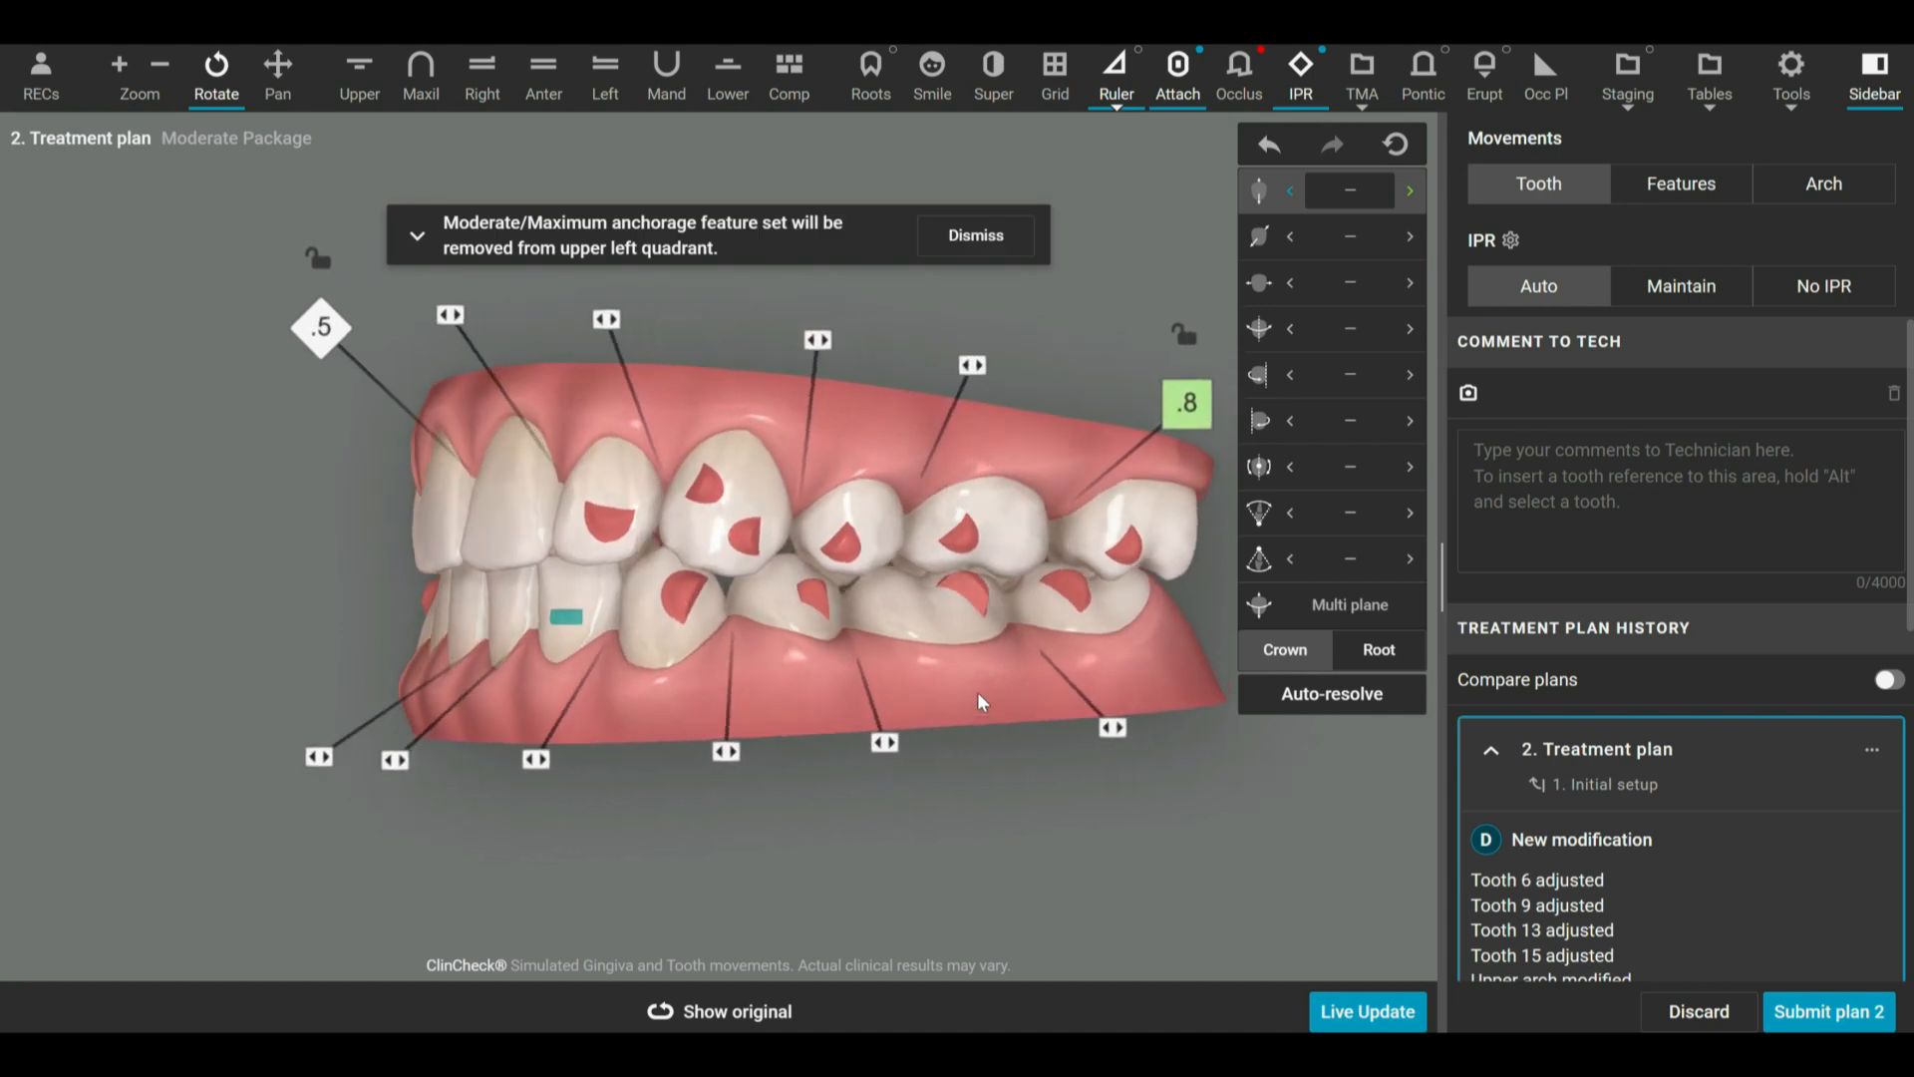
{"action": "left_click", "coordinate": [506, 483]}
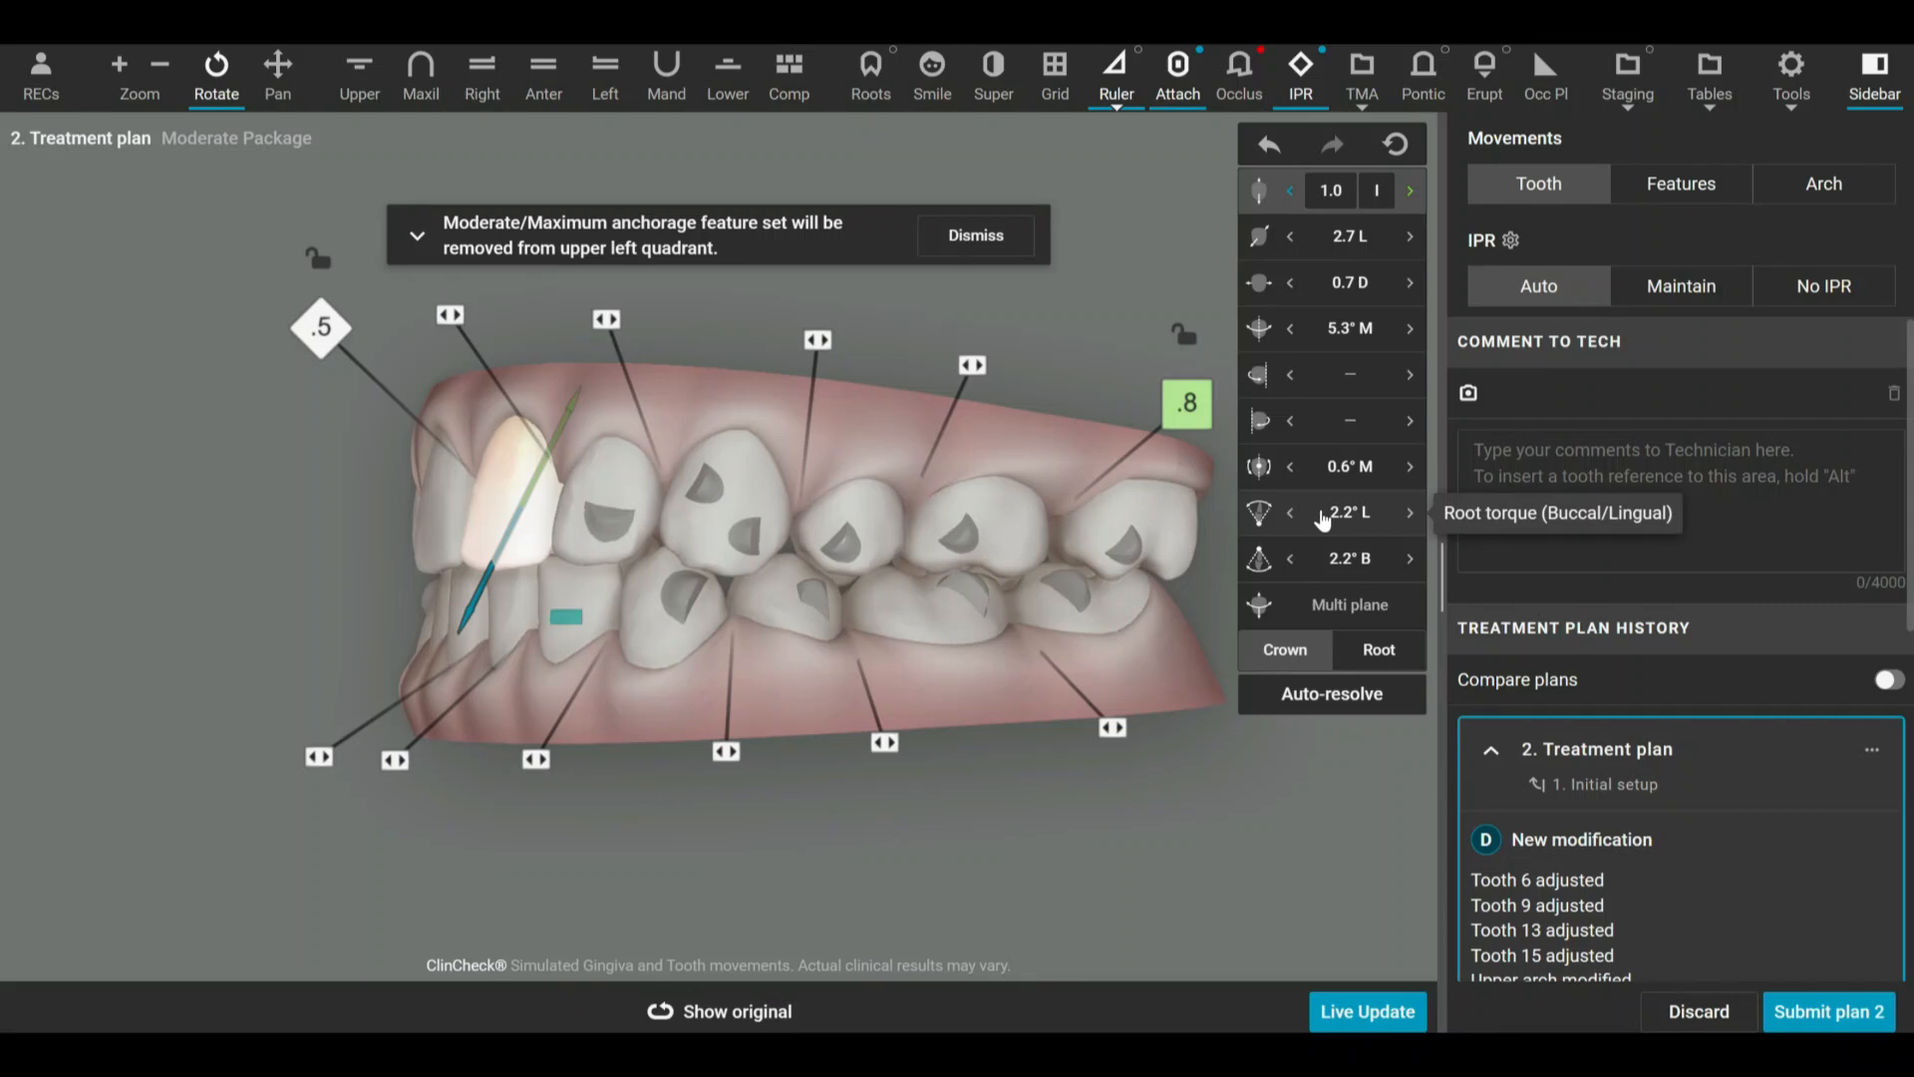
Torque the root of tooth 9 buccally to 4.7° B.
{"action": "left_click", "coordinate": [1292, 516]}
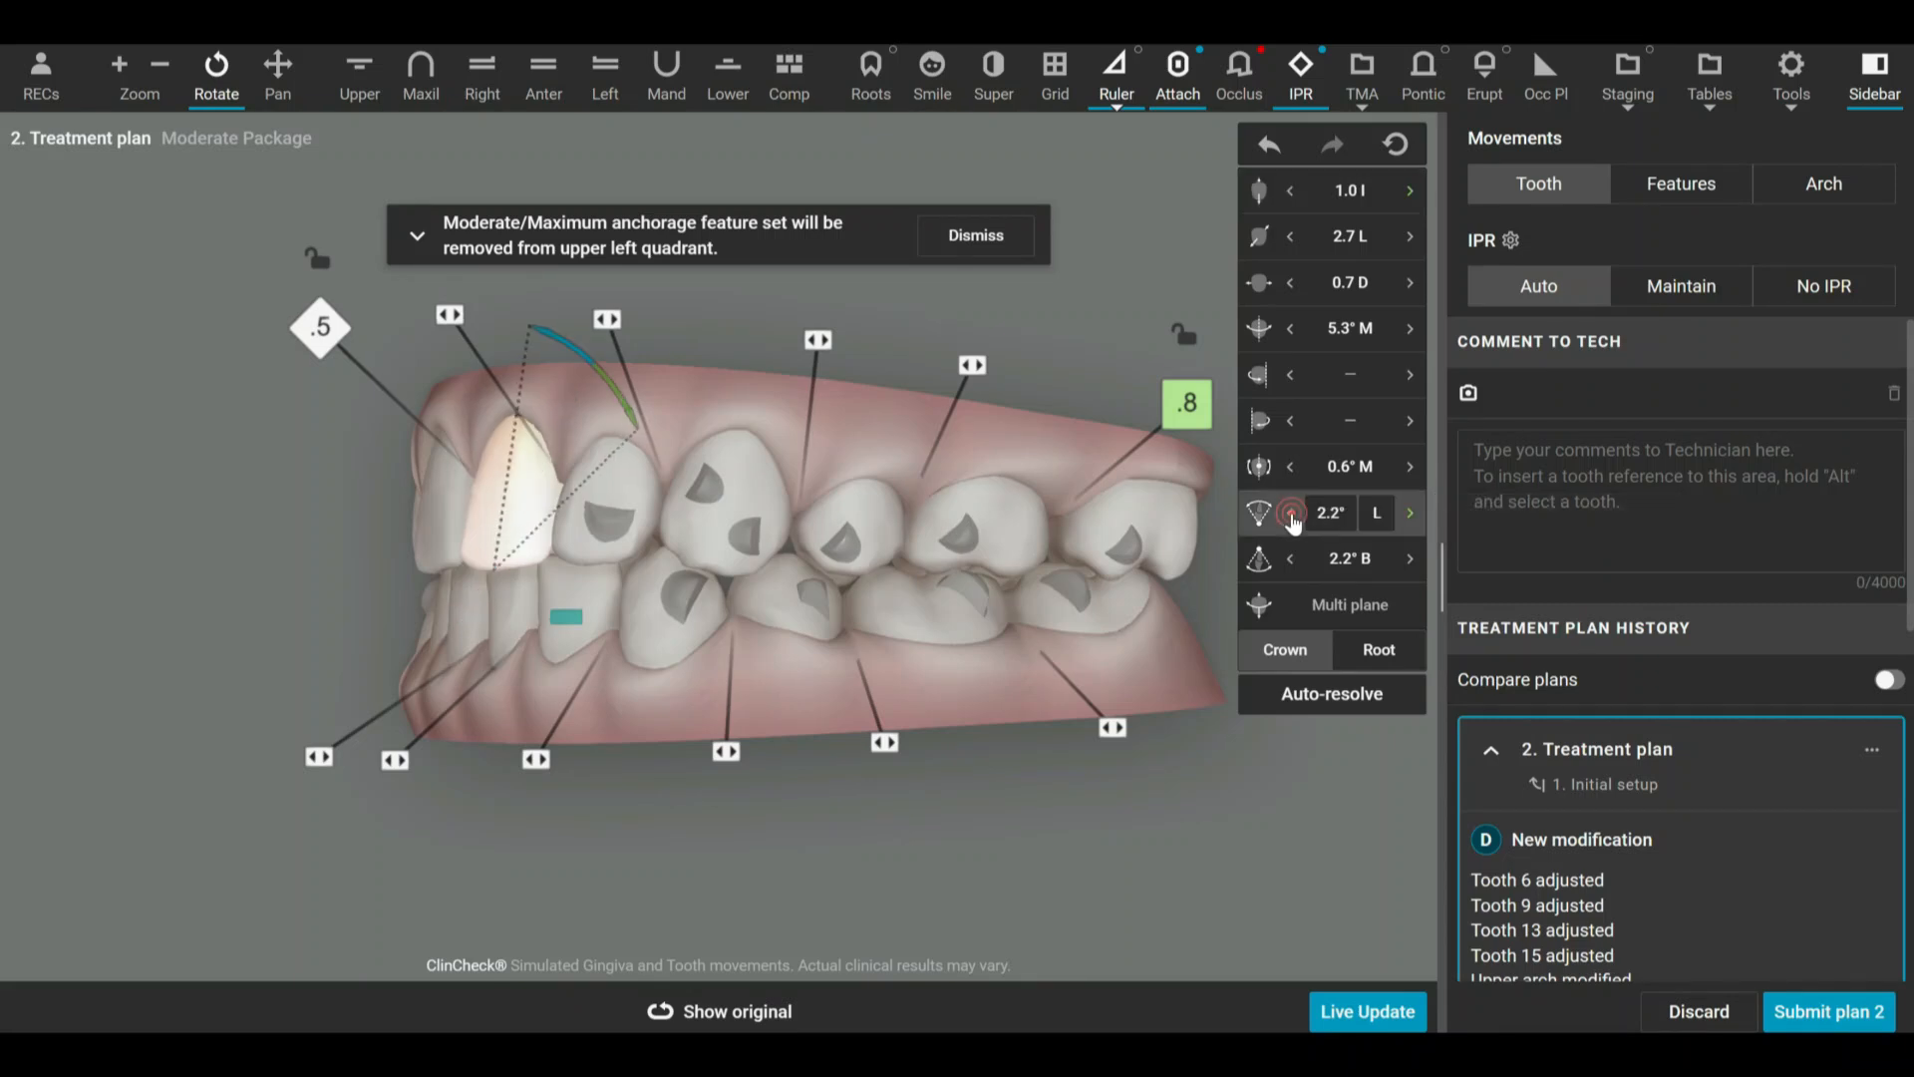
{"action": "left_click", "coordinate": [1292, 516]}
{"action": "left_click", "coordinate": [1292, 516]}
{"action": "left_click", "coordinate": [1292, 517]}
{"action": "left_click", "coordinate": [1292, 516]}
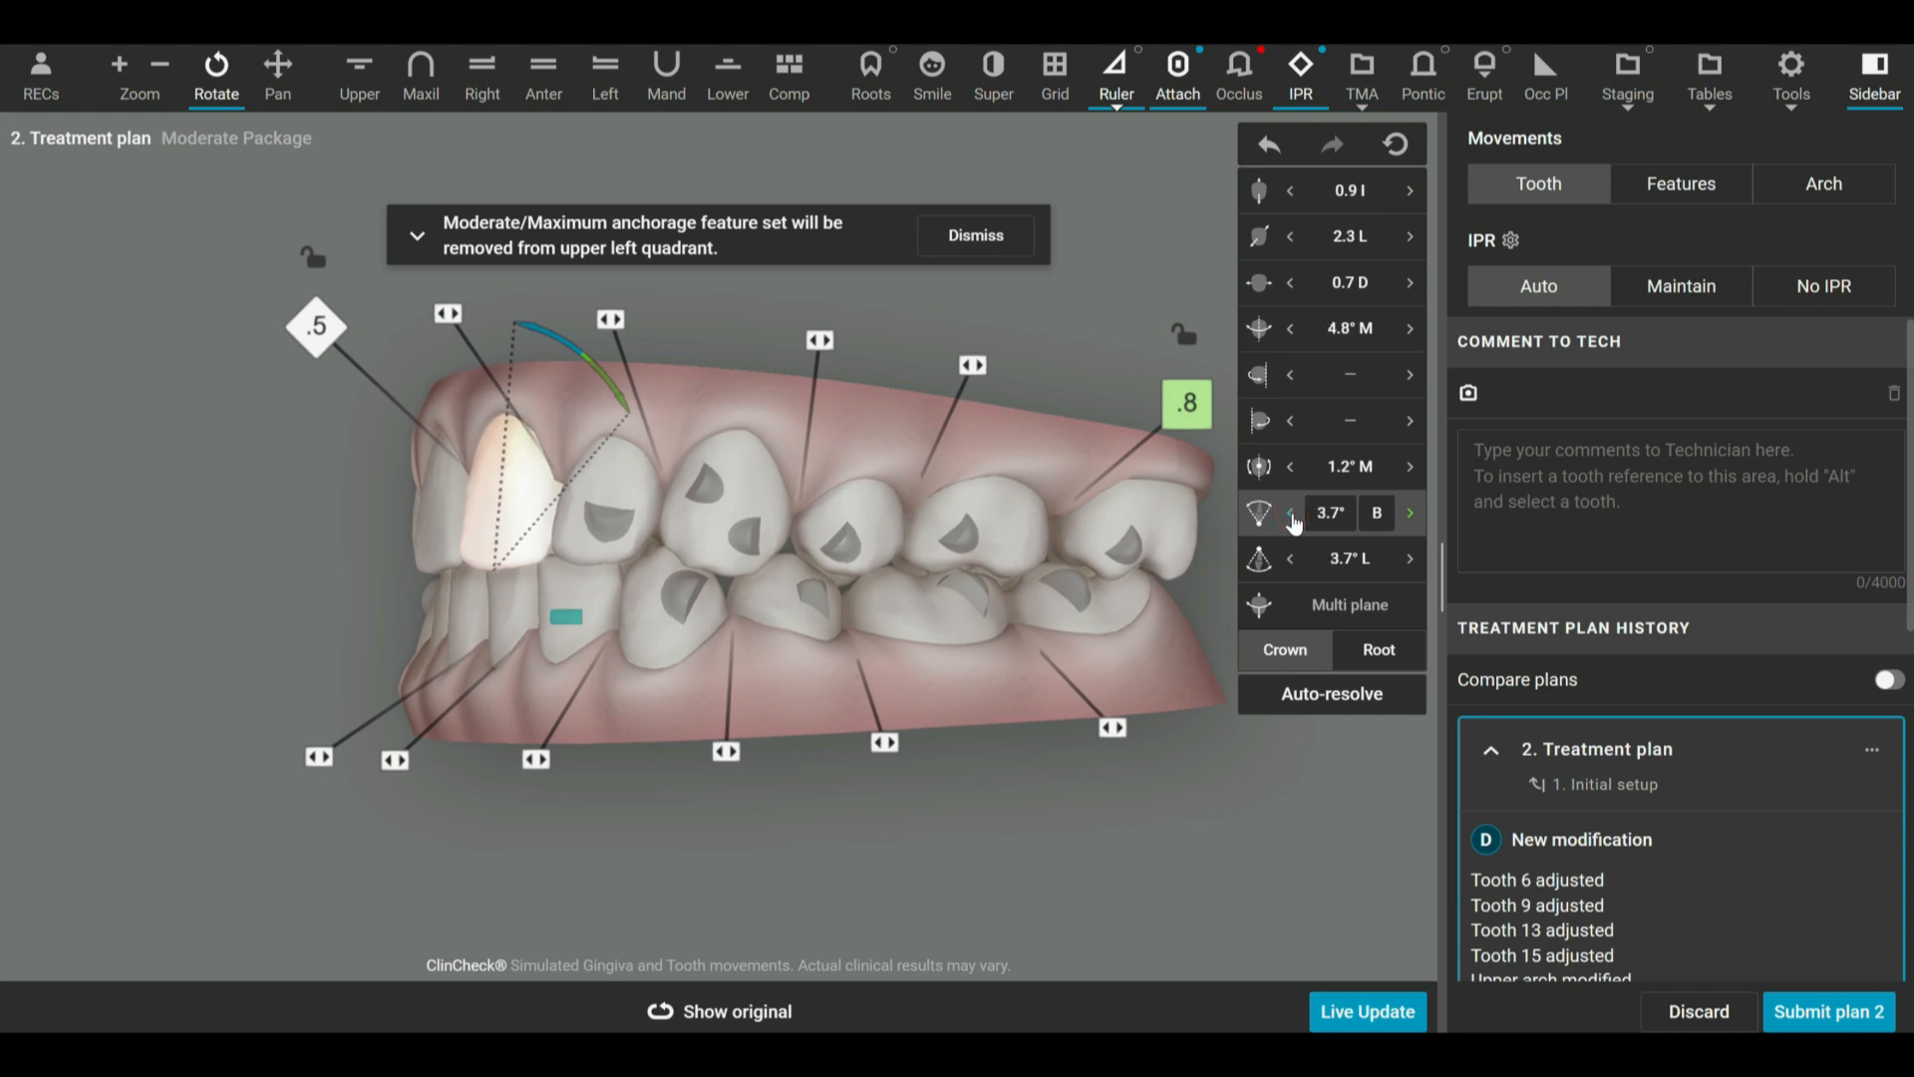
{"action": "left_click", "coordinate": [1292, 516]}
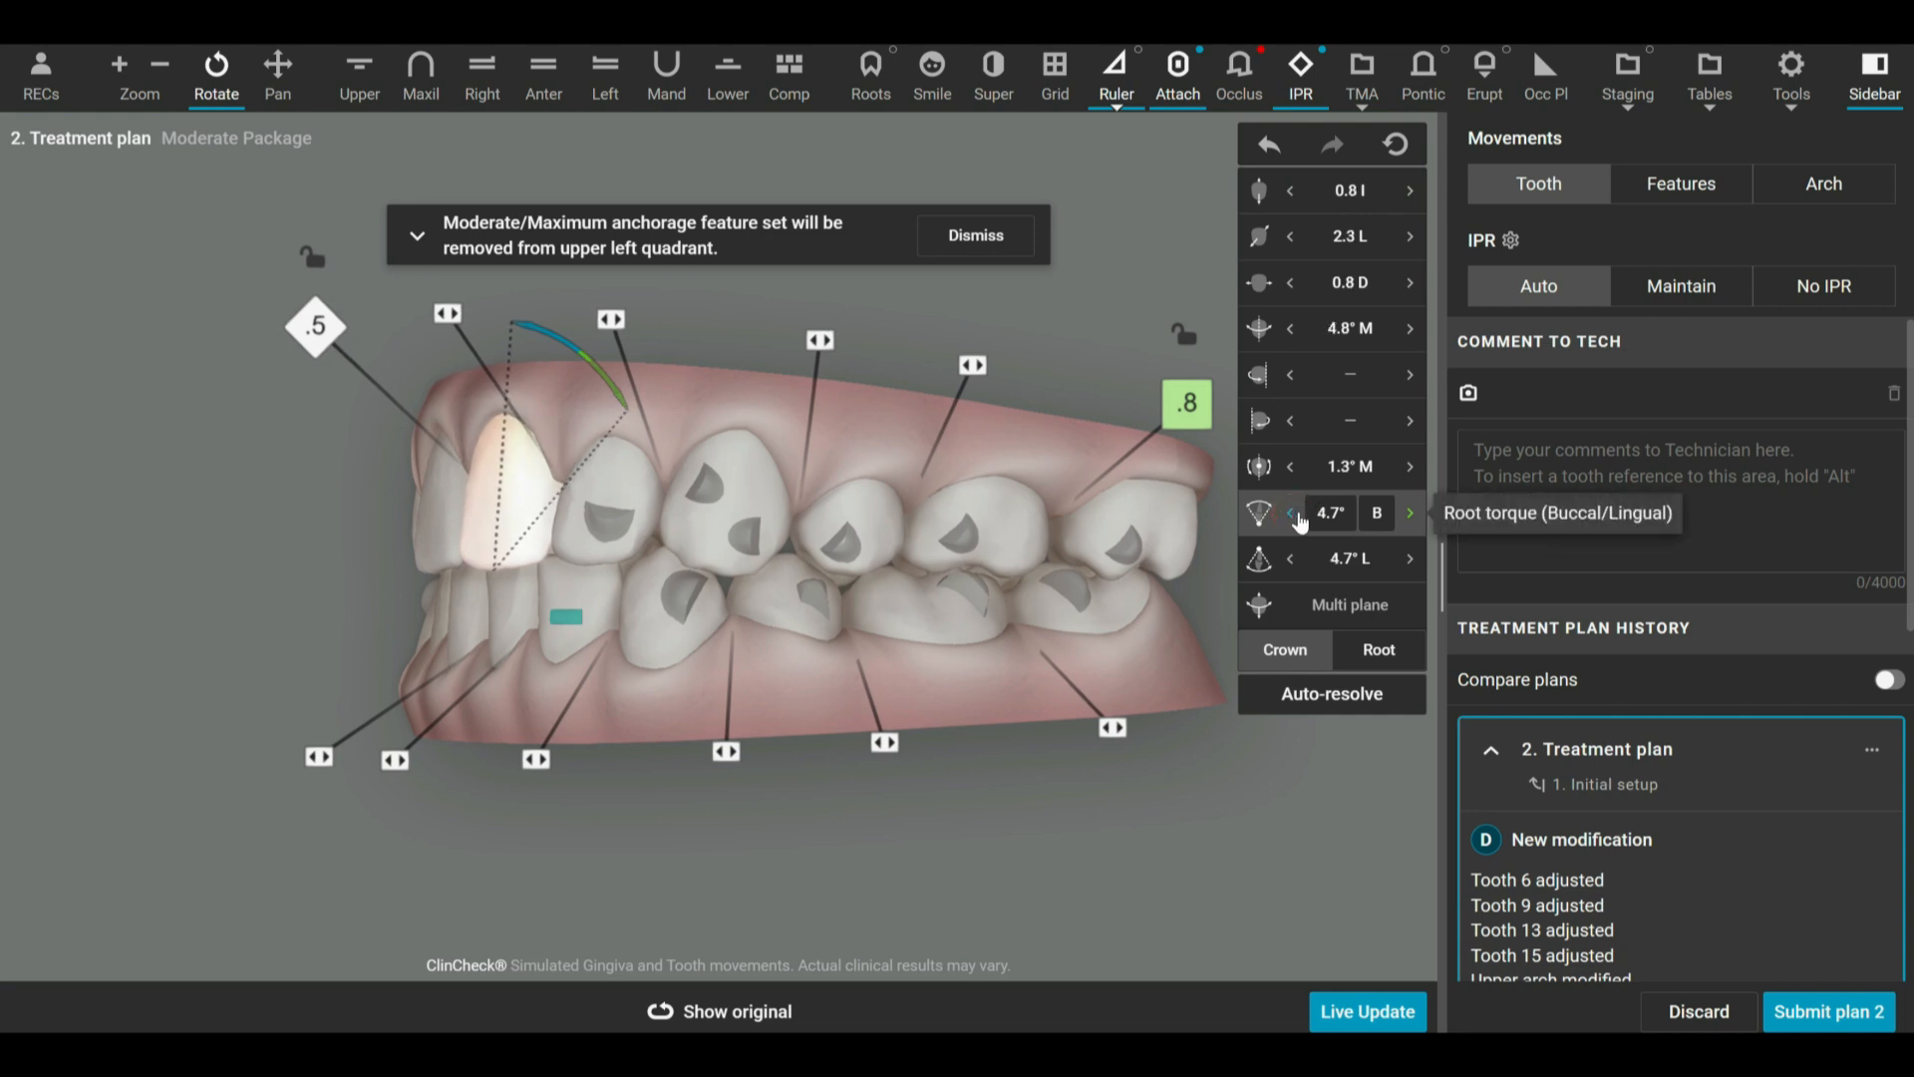
Bring the root torque of tooth 9 back lingually to 1.2° L.
{"action": "left_click", "coordinate": [1409, 514]}
{"action": "left_click", "coordinate": [1408, 513]}
{"action": "left_click", "coordinate": [1409, 514]}
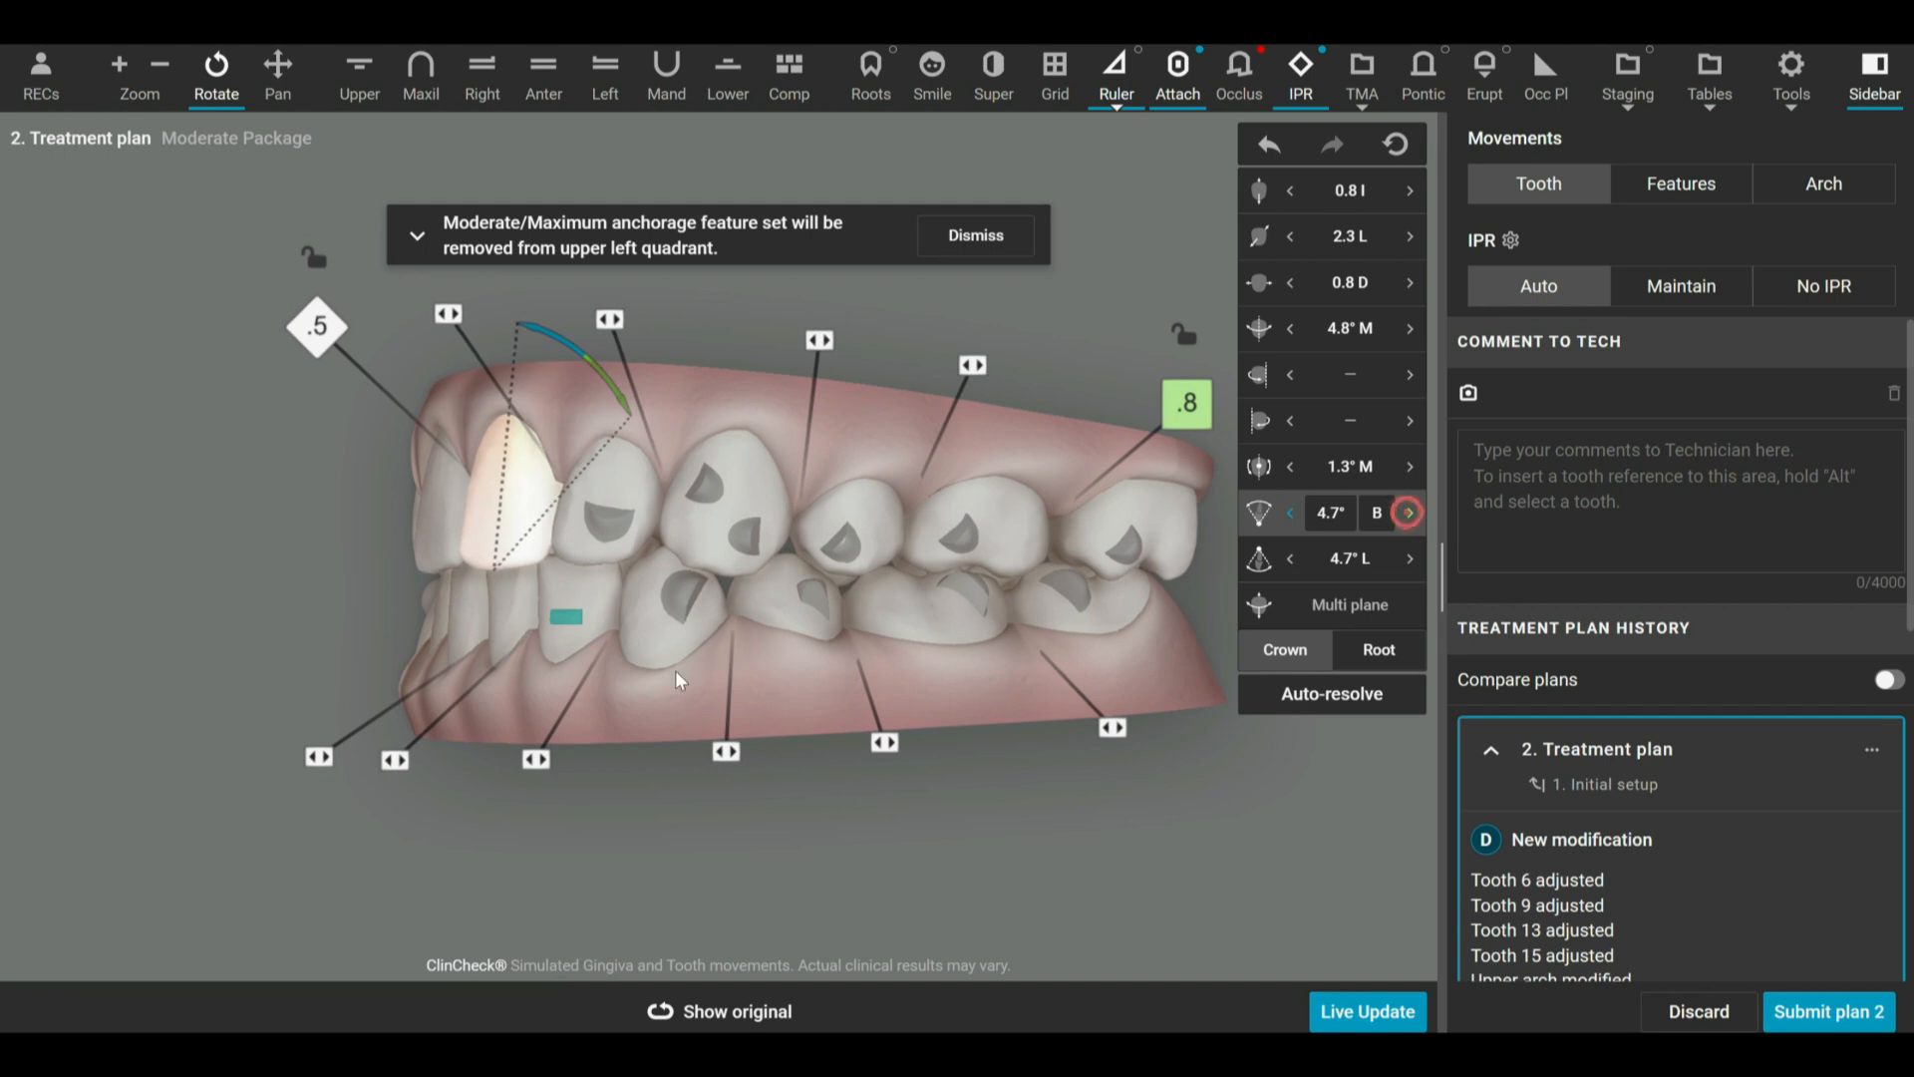
{"action": "left_click_drag", "start_coordinate": [678, 697], "coordinate": [620, 694]}
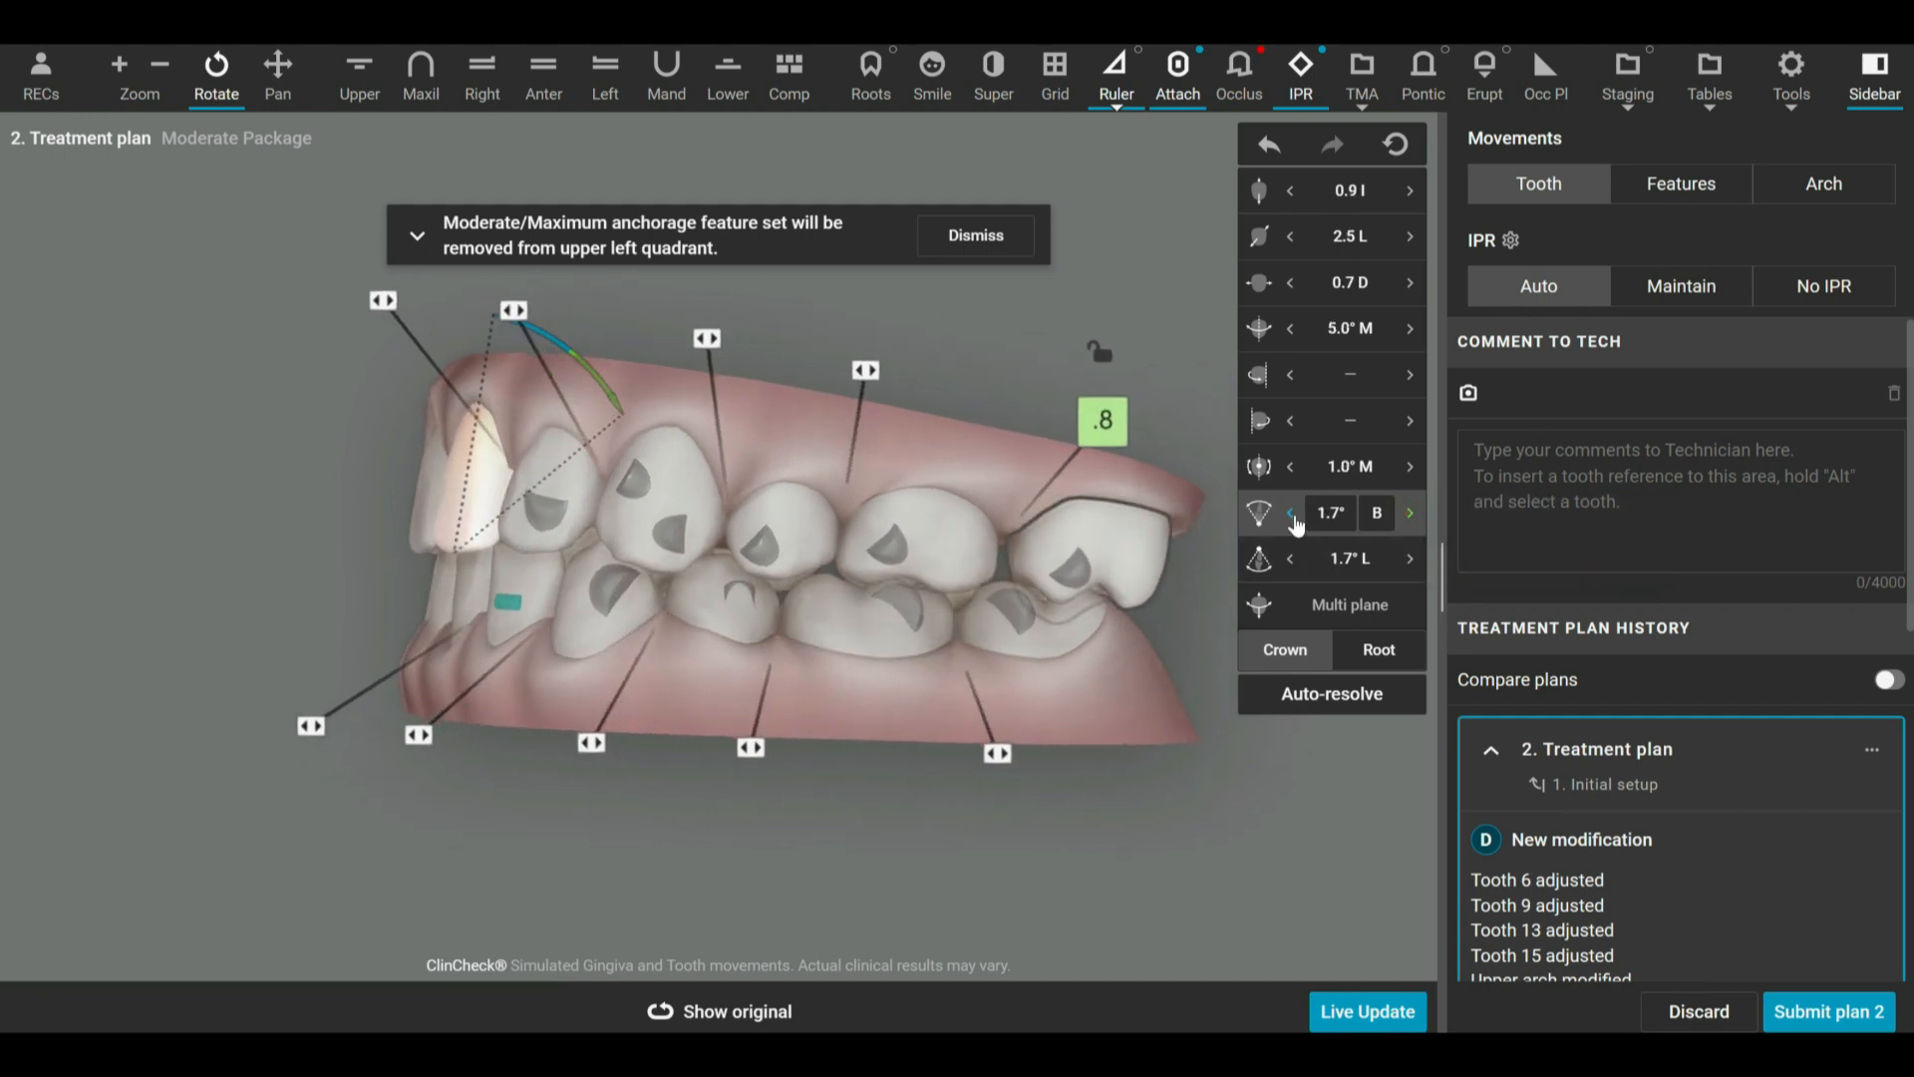
{"action": "left_click", "coordinate": [1294, 513]}
{"action": "left_click", "coordinate": [1409, 513]}
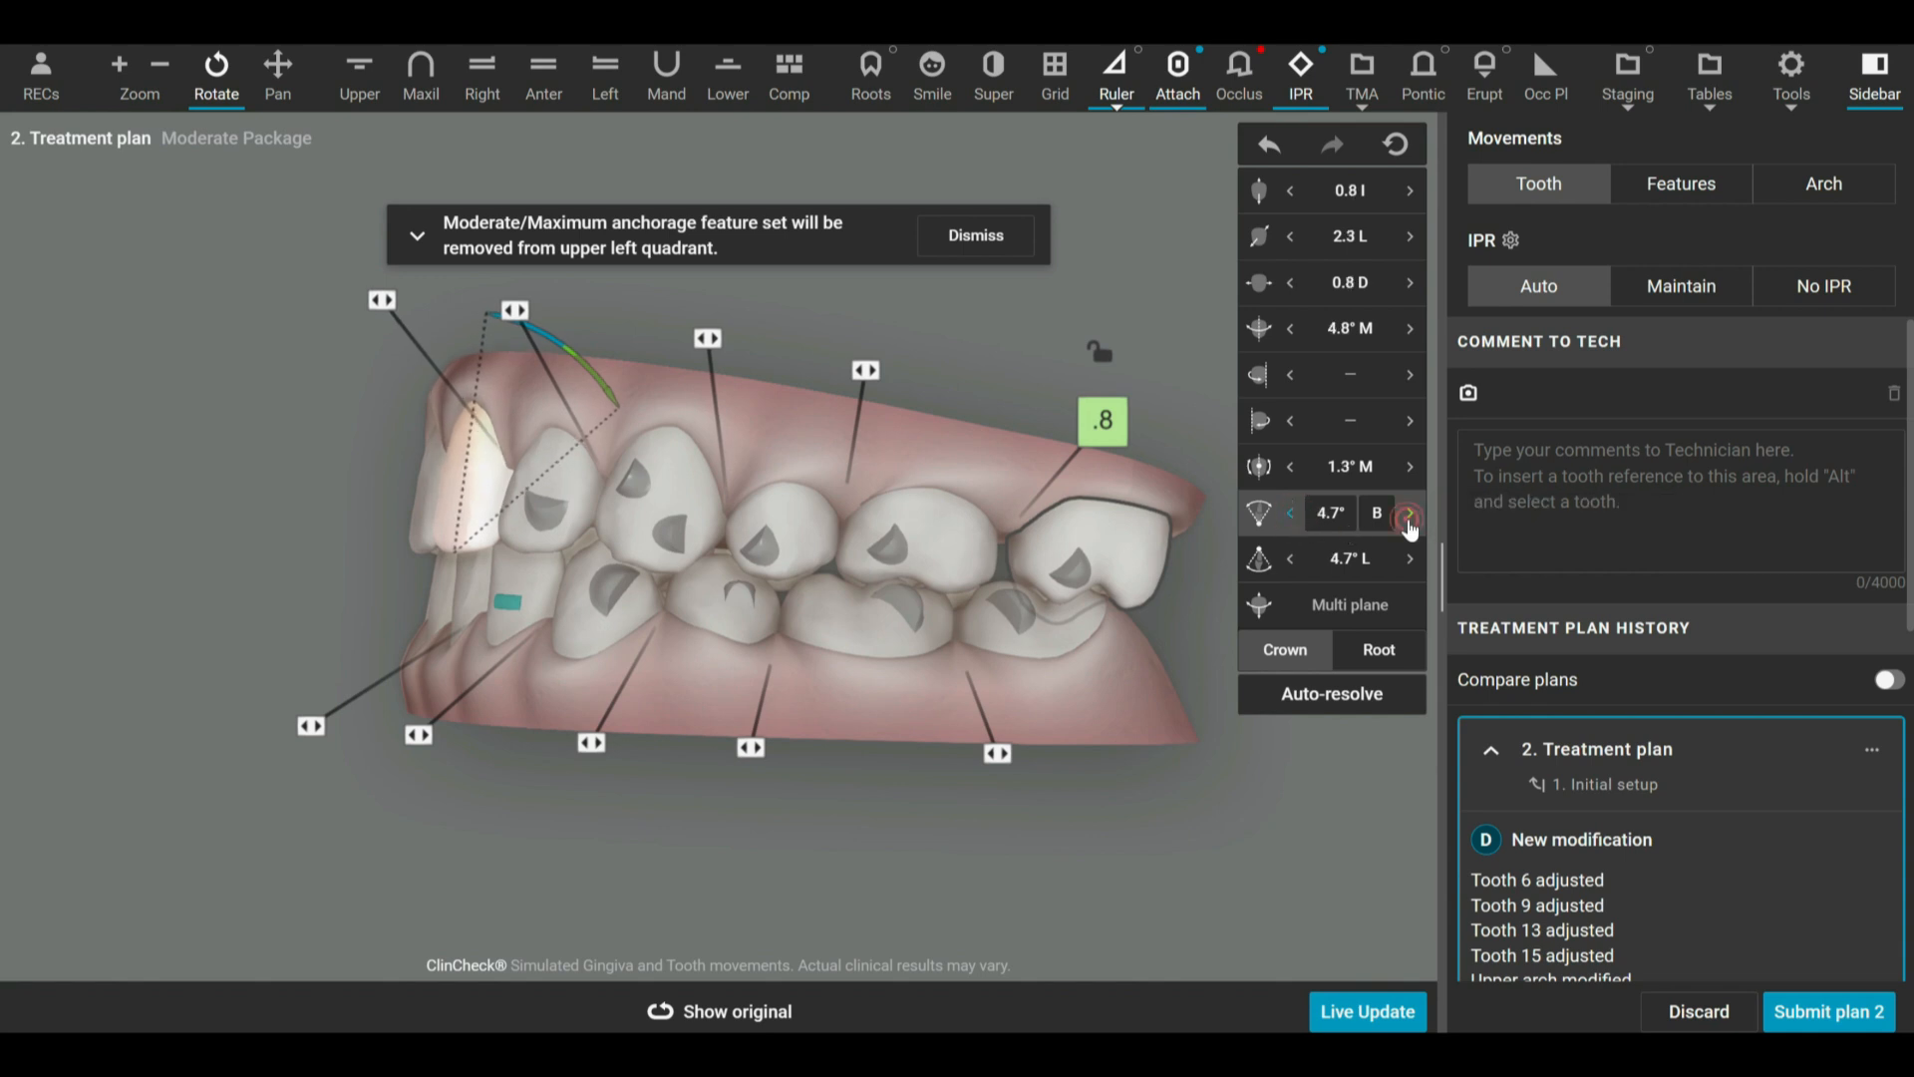
{"action": "left_click", "coordinate": [1409, 513]}
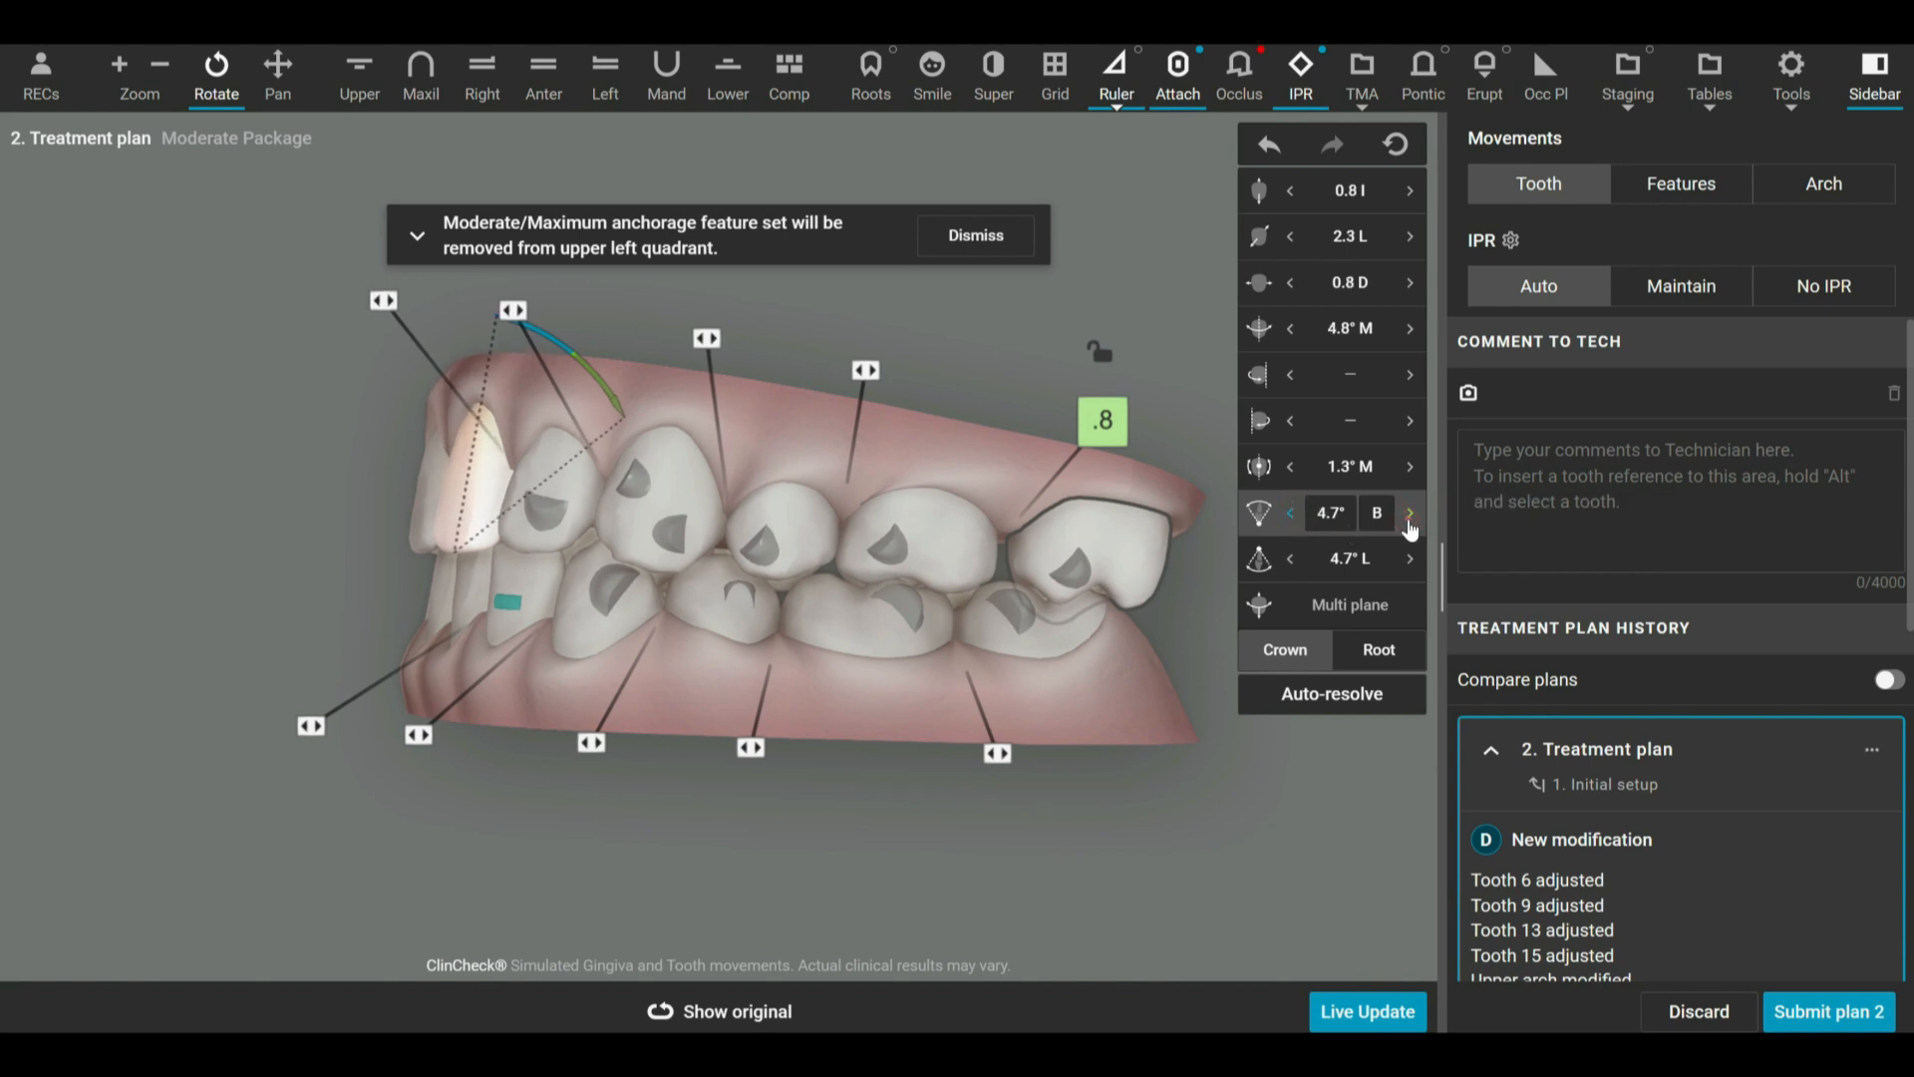
{"action": "left_click", "coordinate": [1409, 513]}
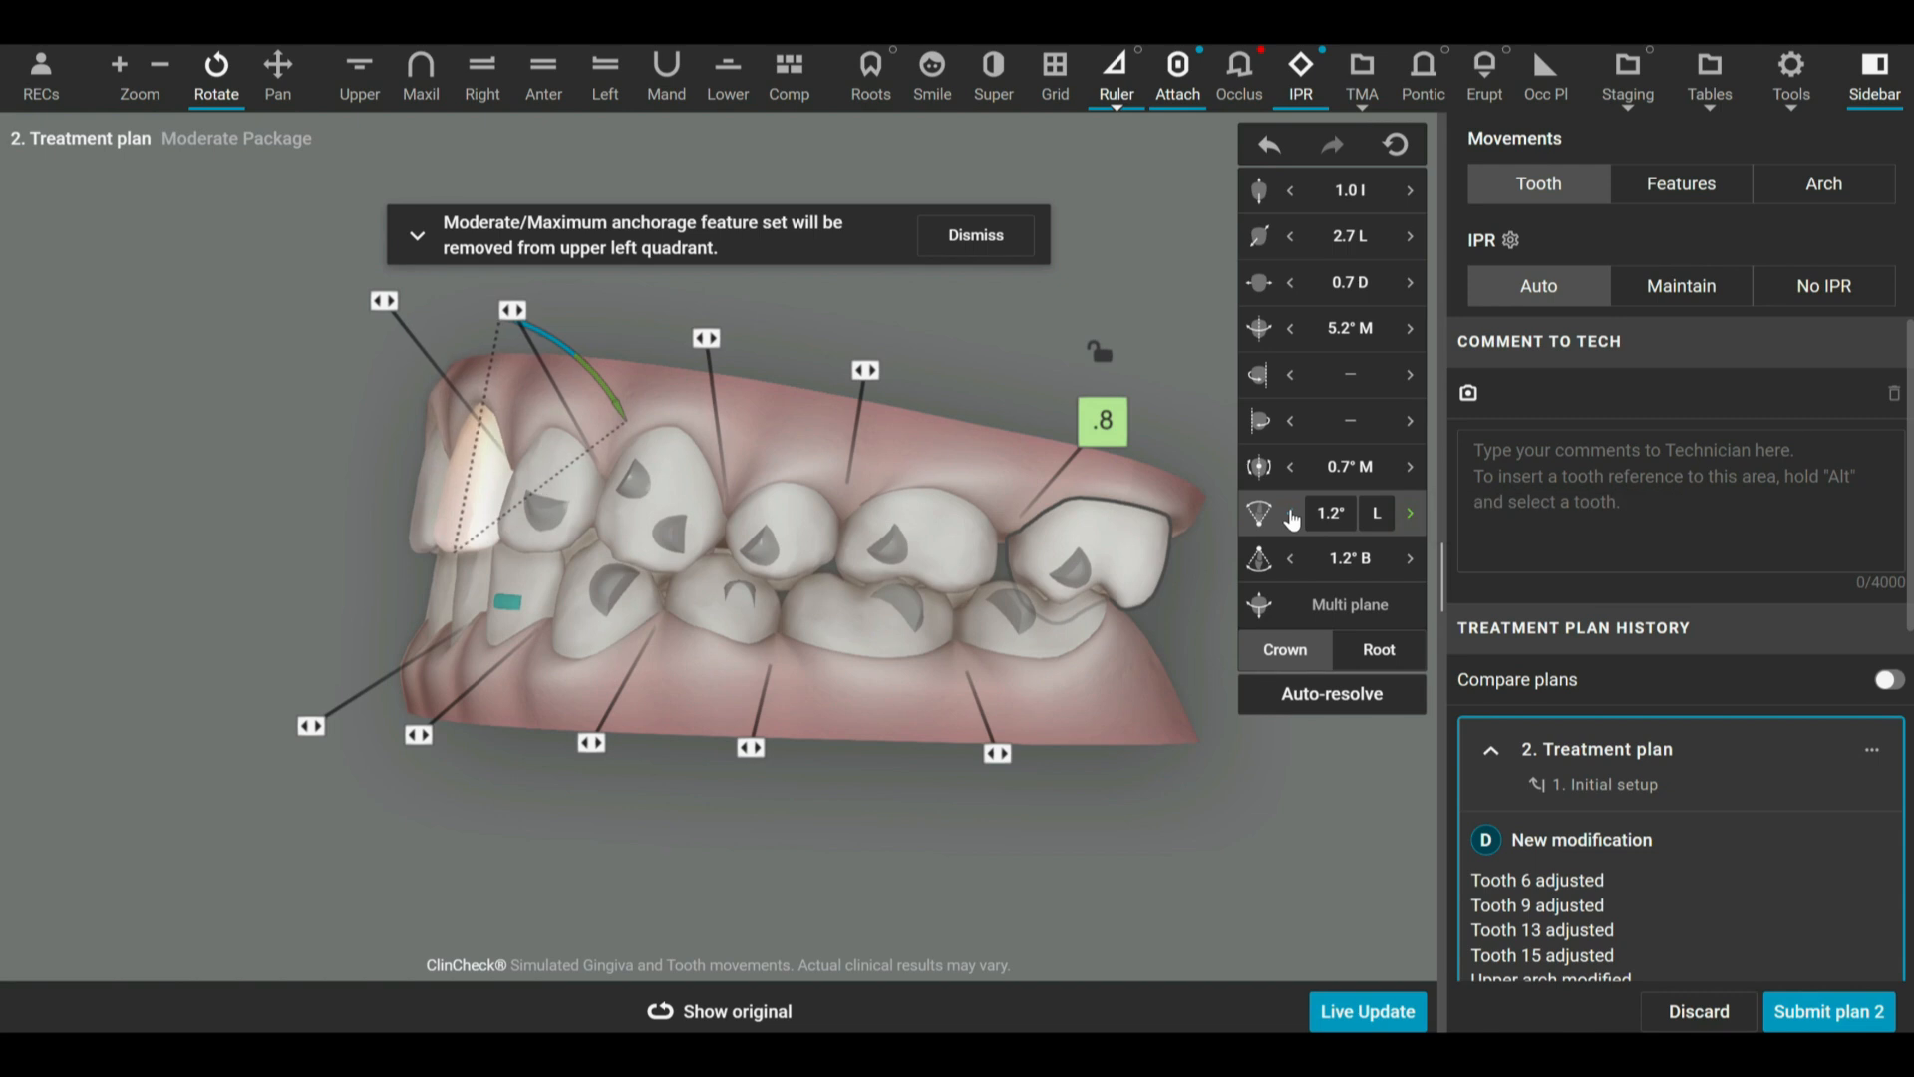
Step the root torque of tooth 9 buccally to 6.7° B and return it to 1.2° L.
{"action": "left_click", "coordinate": [1291, 516]}
{"action": "left_click", "coordinate": [1290, 516]}
{"action": "left_click", "coordinate": [1291, 517]}
{"action": "left_click", "coordinate": [1290, 516]}
{"action": "left_click", "coordinate": [1412, 516]}
{"action": "left_click", "coordinate": [1412, 516]}
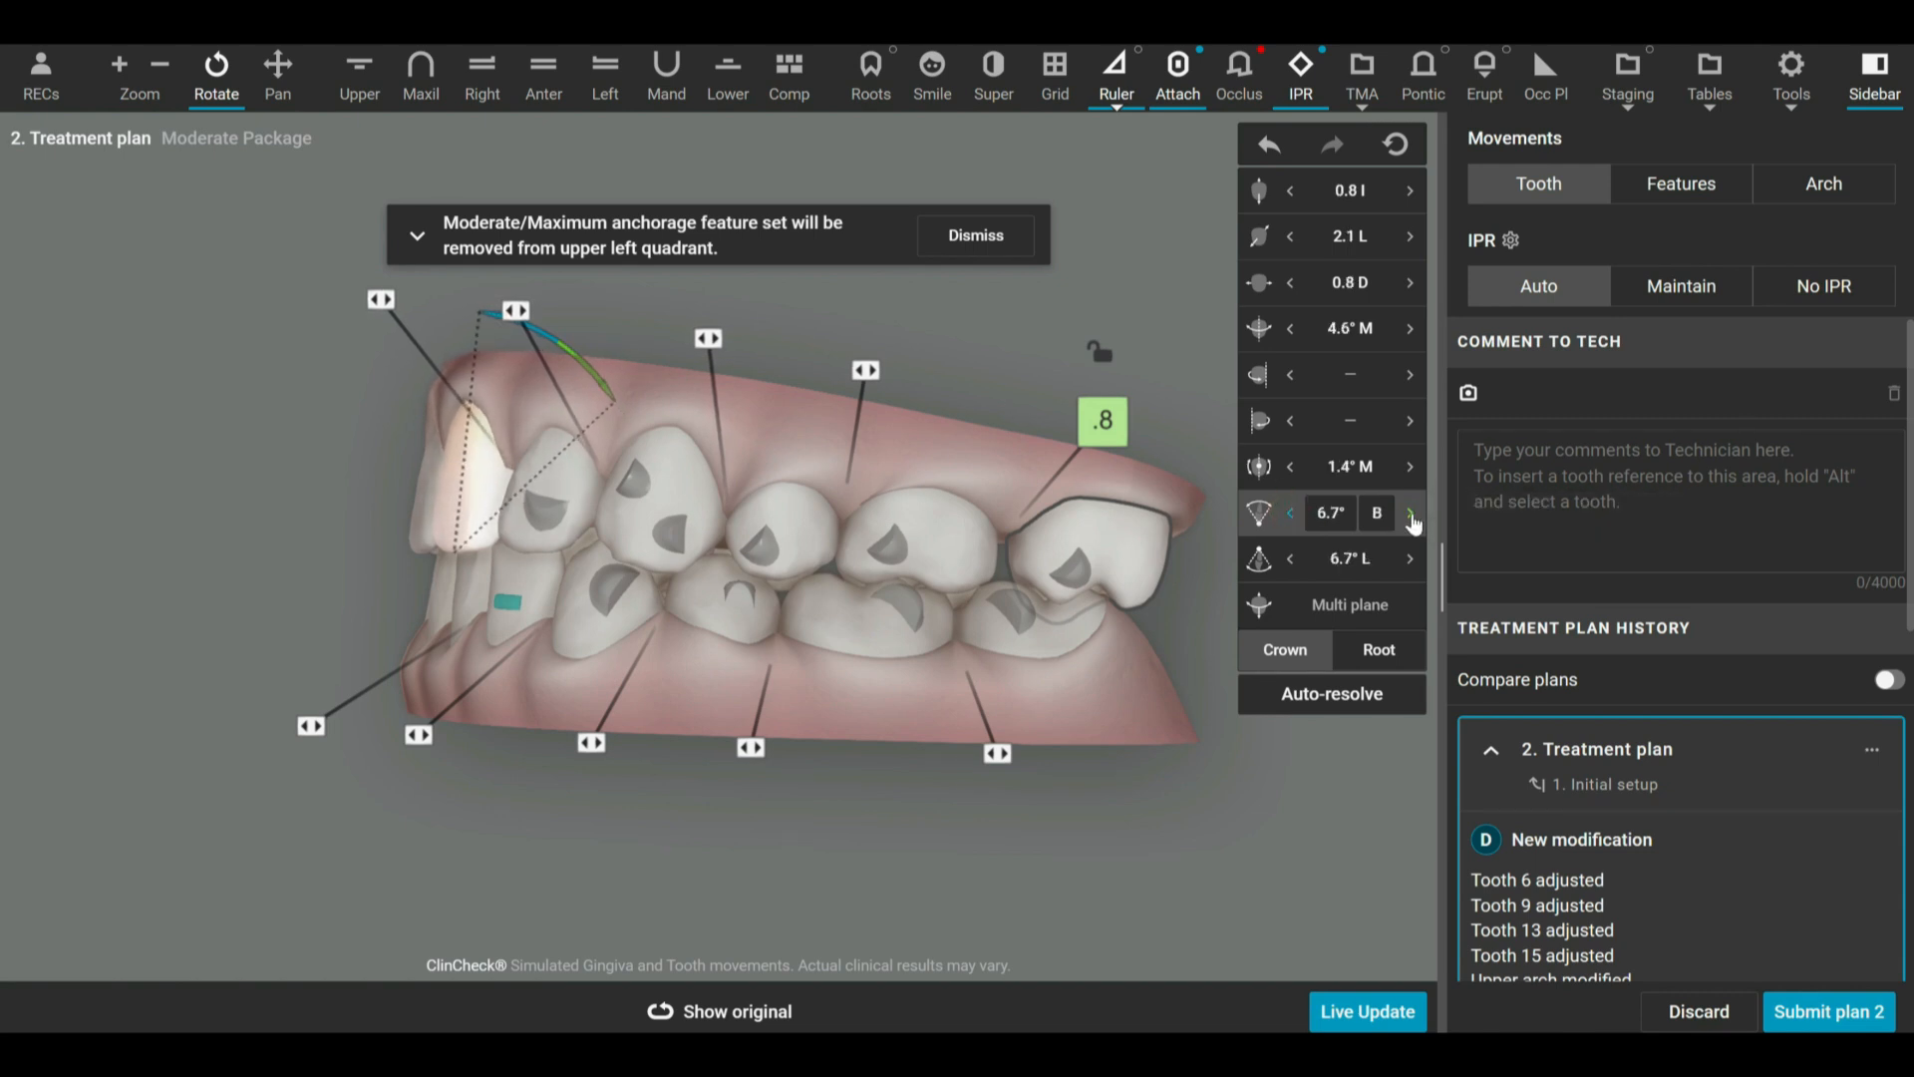
{"action": "left_click", "coordinate": [1411, 517]}
{"action": "left_click", "coordinate": [1412, 517]}
{"action": "left_click", "coordinate": [1412, 516]}
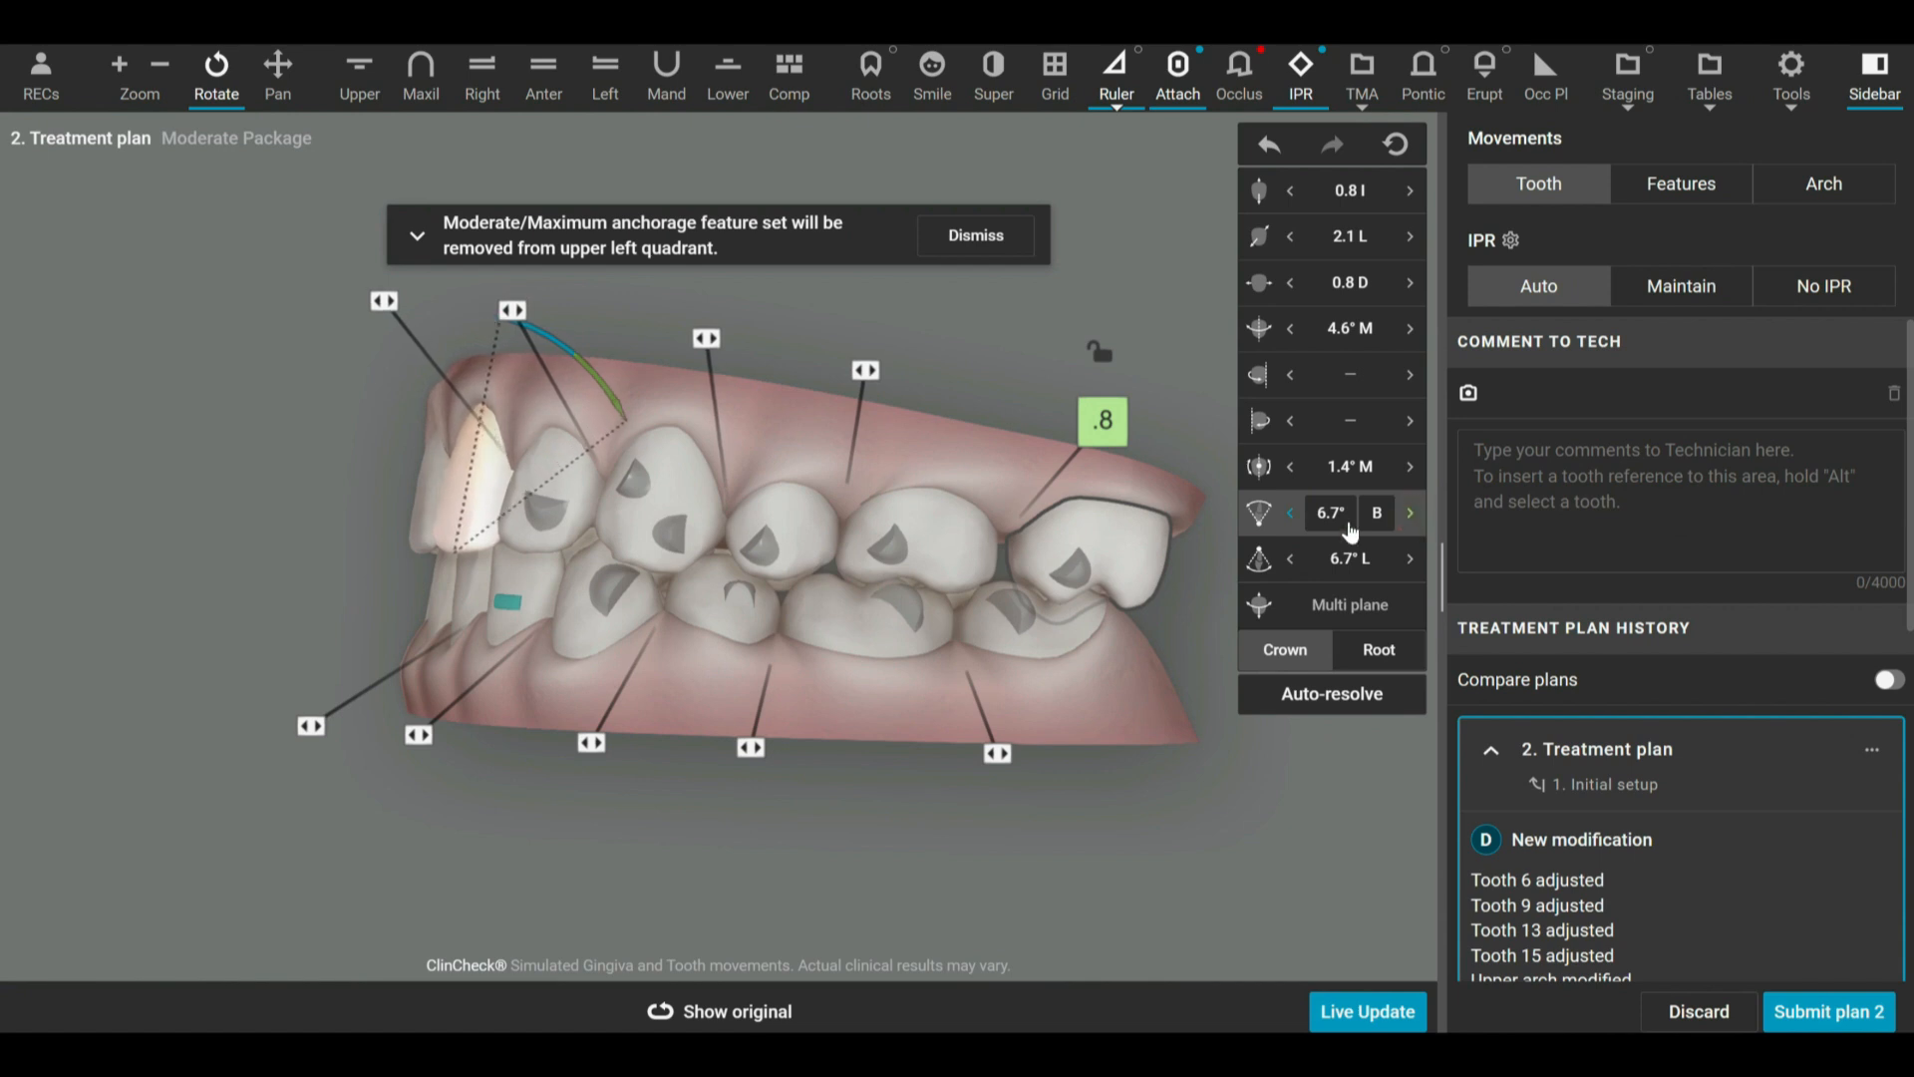
{"action": "left_click_drag", "start_coordinate": [875, 704], "coordinate": [902, 696]}
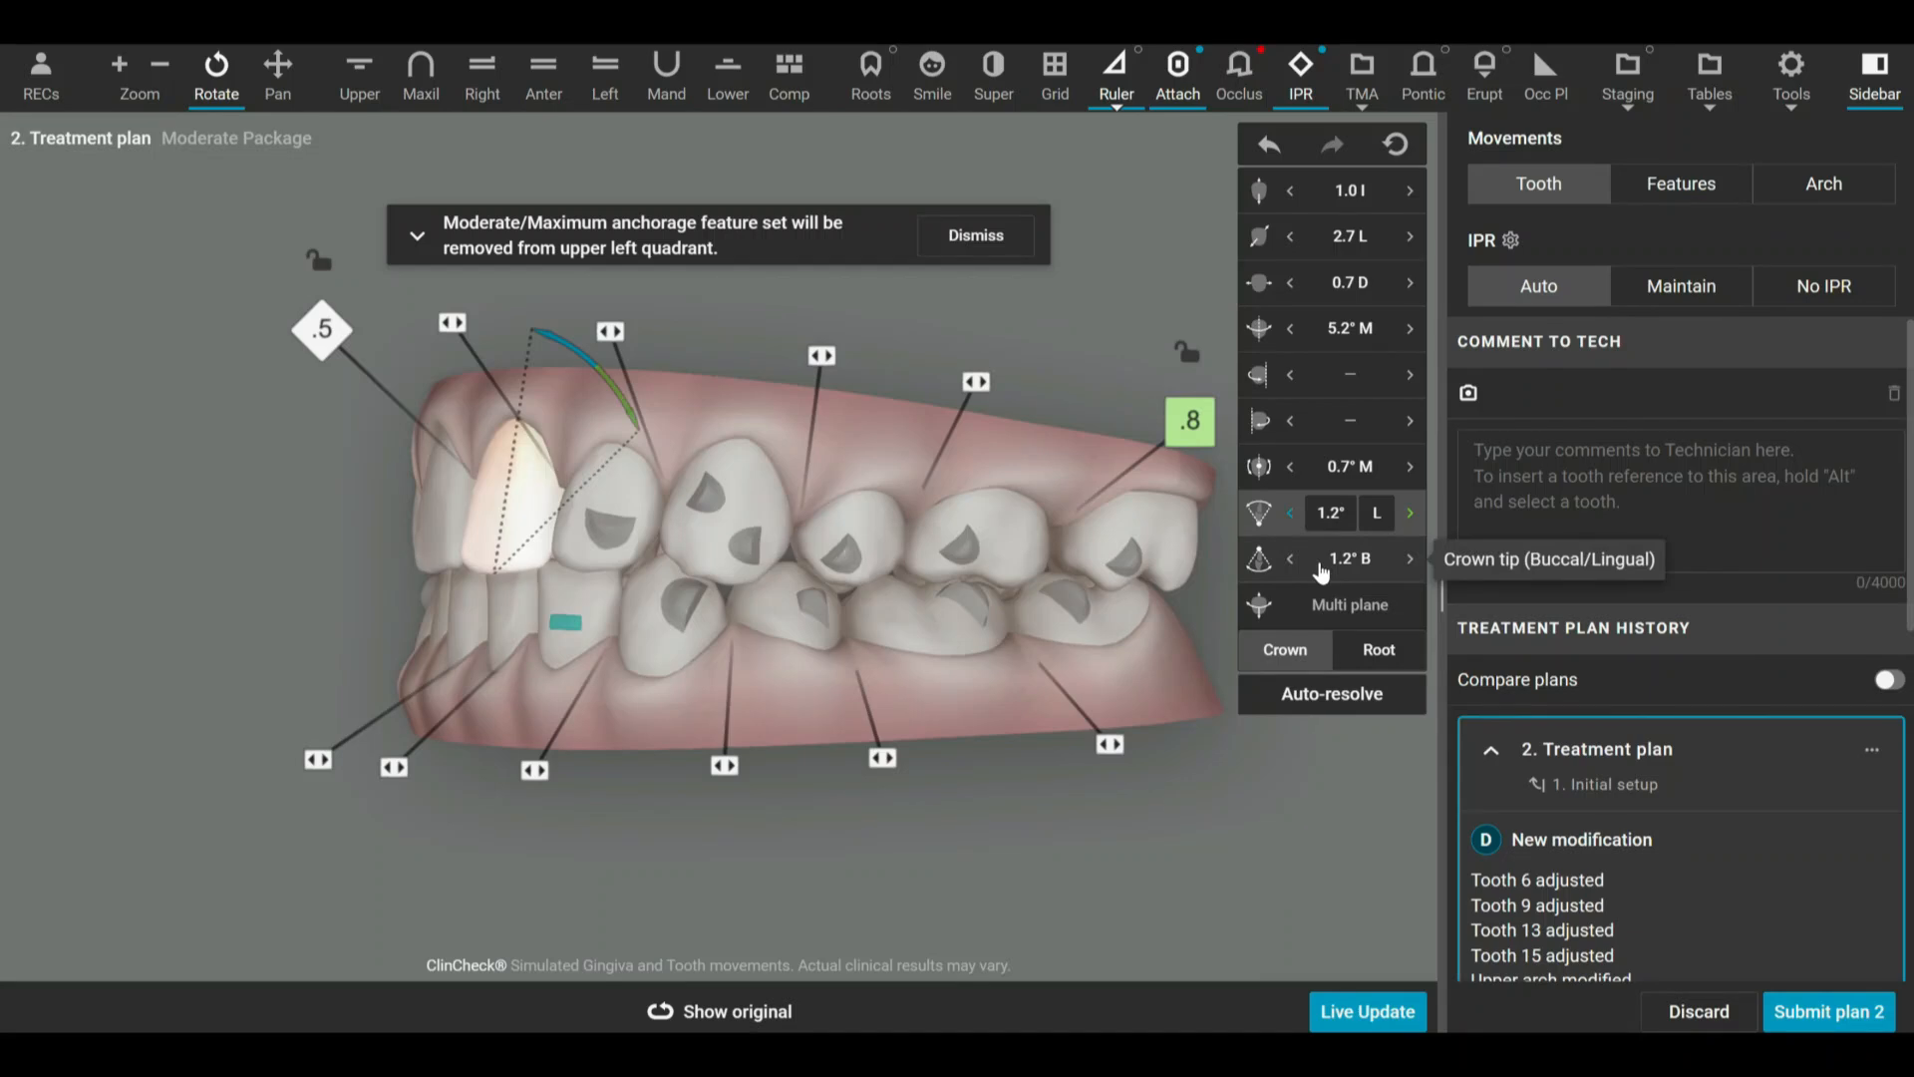
Tip the crown of tooth 9 back and forth in the side views, buccally to 10.4° B and back to 2.3° B.
{"action": "left_click", "coordinate": [1322, 568]}
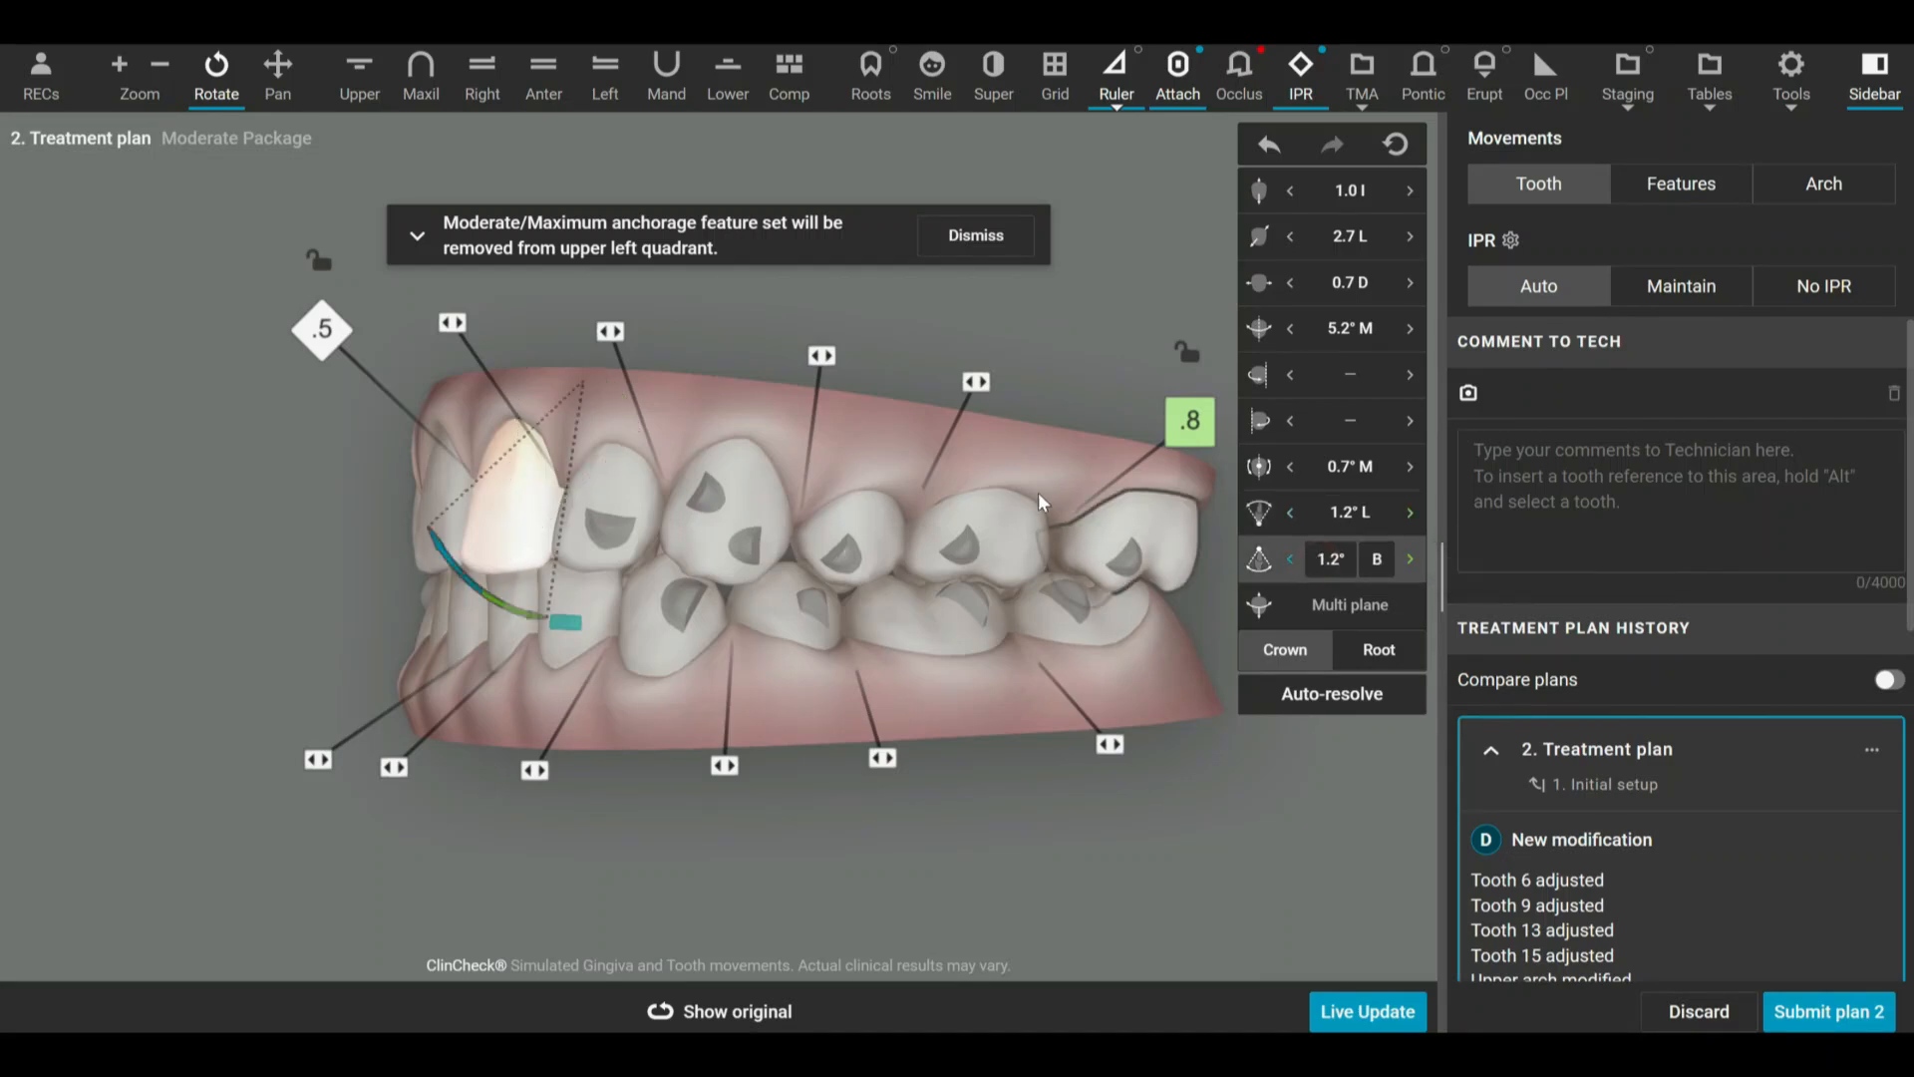
{"action": "left_click_drag", "start_coordinate": [1136, 666], "coordinate": [1097, 667]}
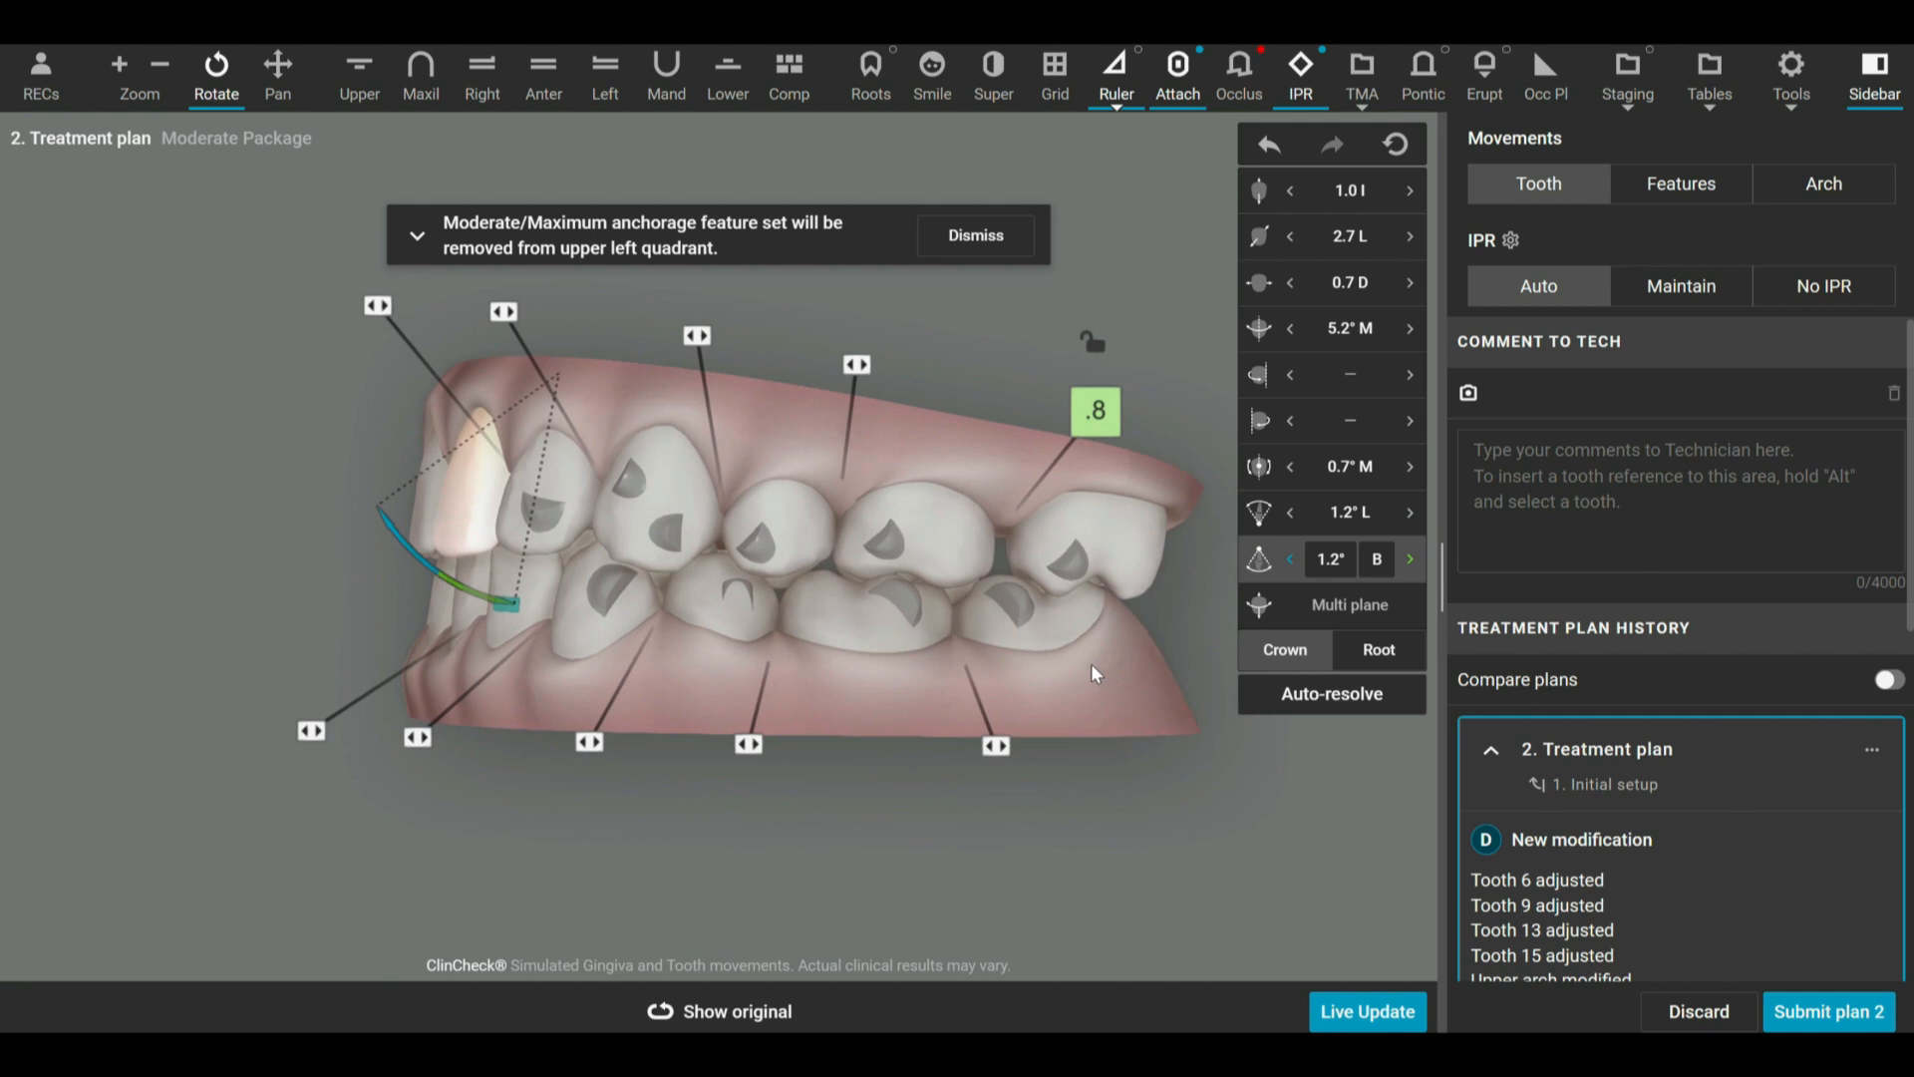
{"action": "left_click_drag", "start_coordinate": [1091, 662], "coordinate": [1050, 630]}
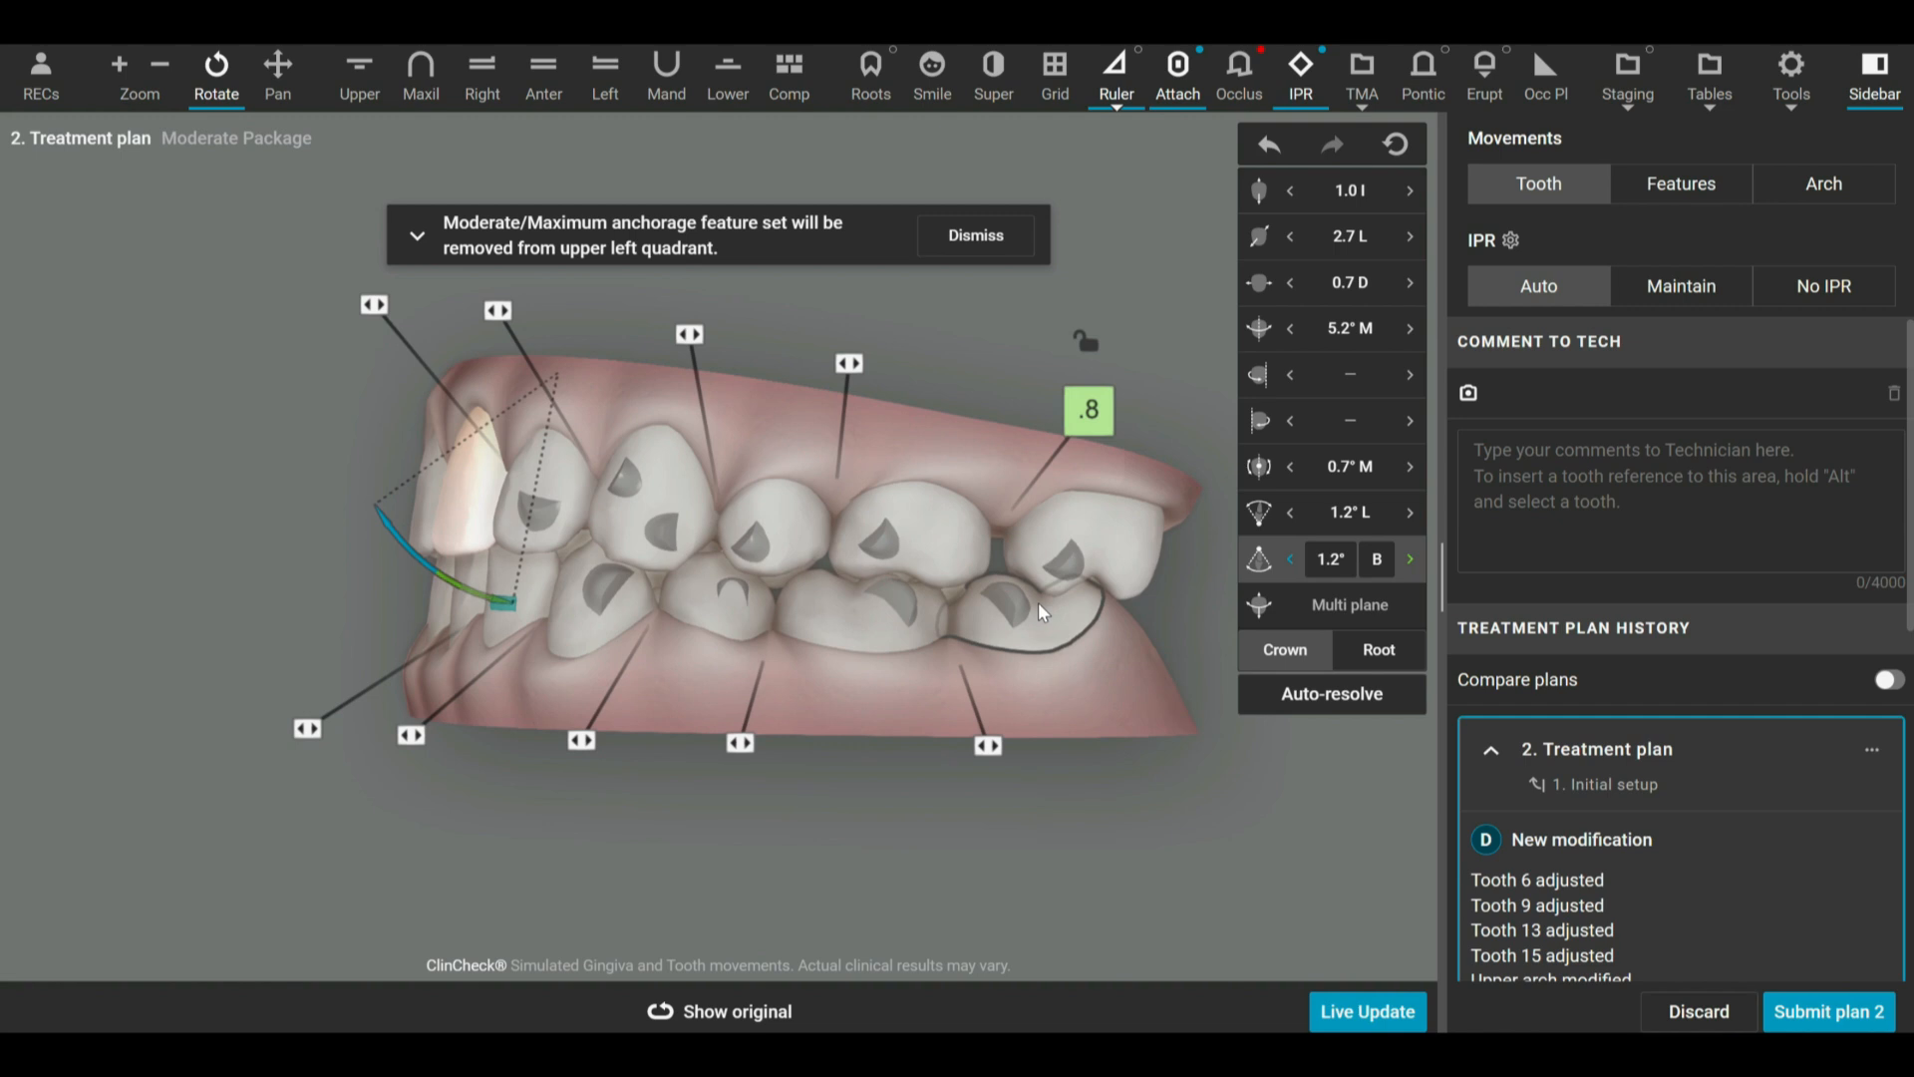
{"action": "mouse_move", "coordinate": [464, 595]}
{"action": "left_mouse_down"}
{"action": "mouse_move", "coordinate": [437, 560]}
{"action": "mouse_move", "coordinate": [462, 572]}
{"action": "left_mouse_up"}
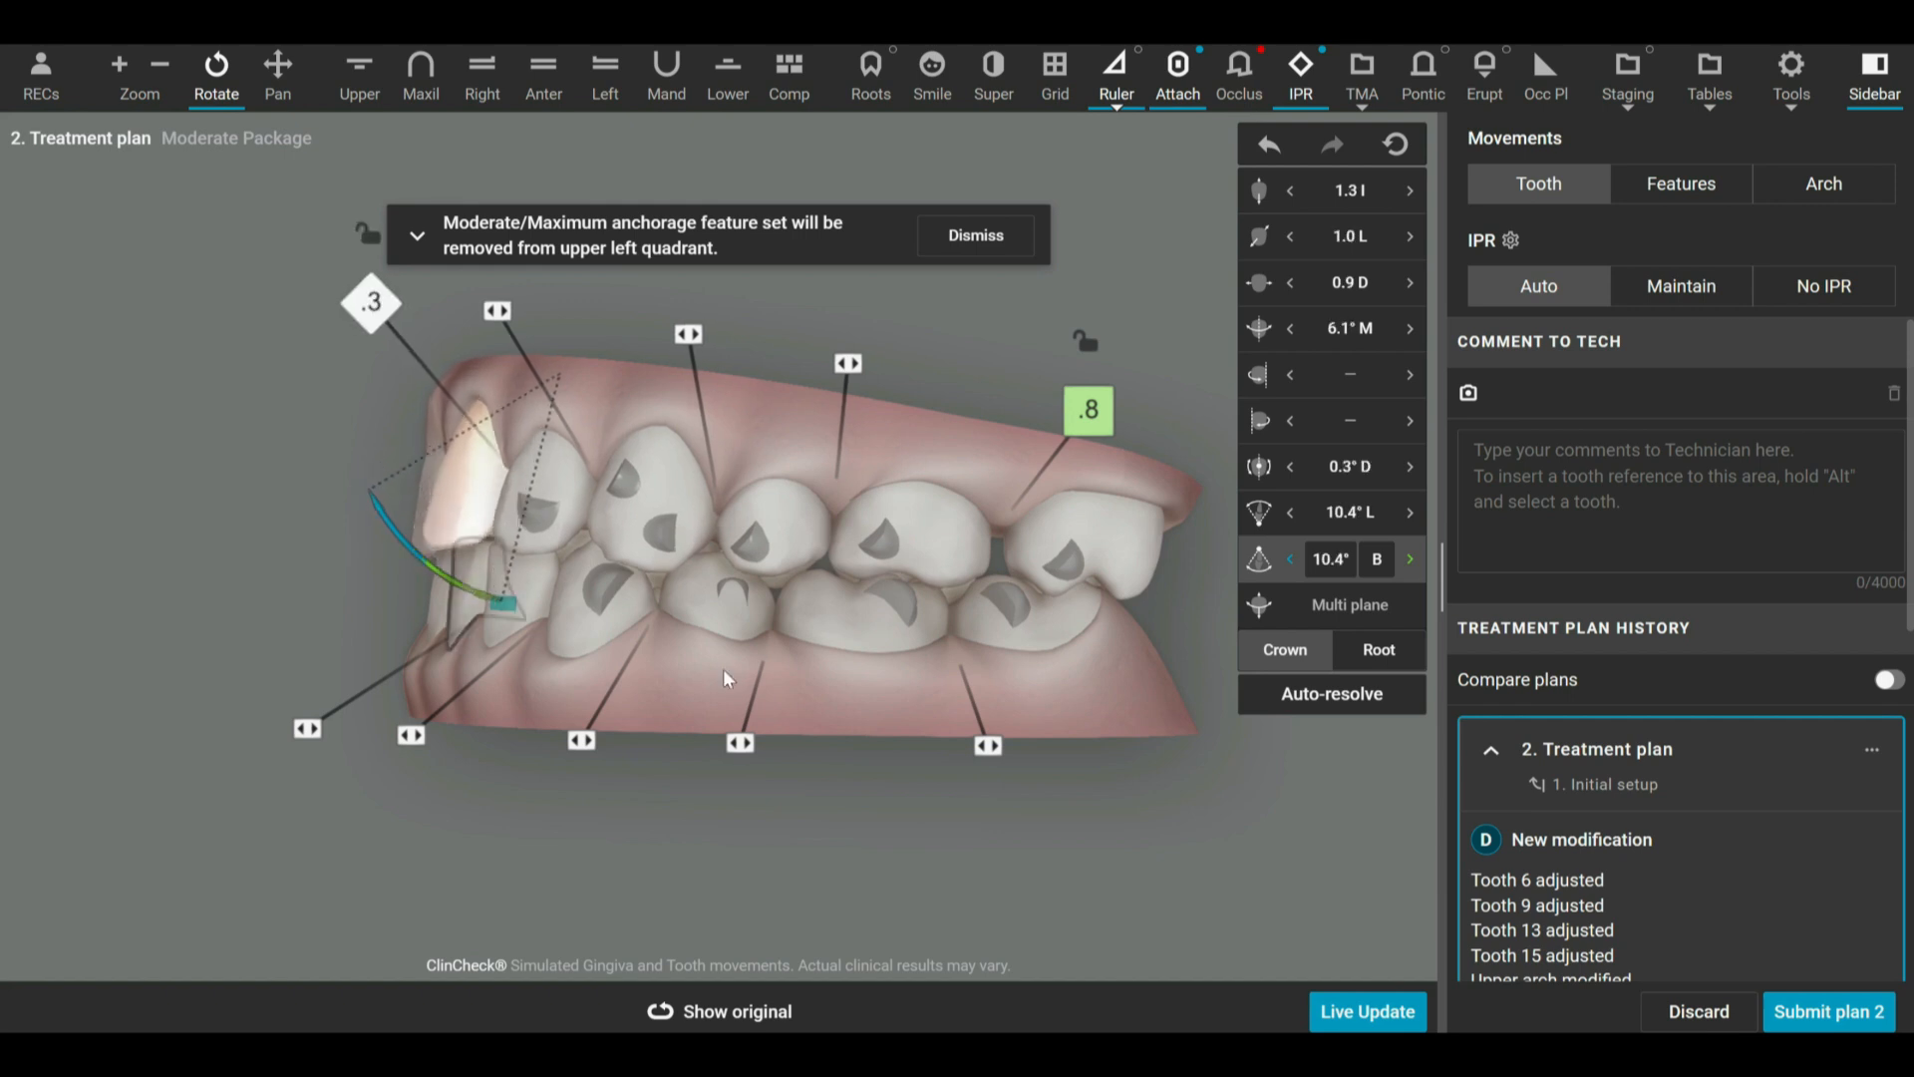
{"action": "left_click_drag", "start_coordinate": [606, 350], "coordinate": [1159, 740]}
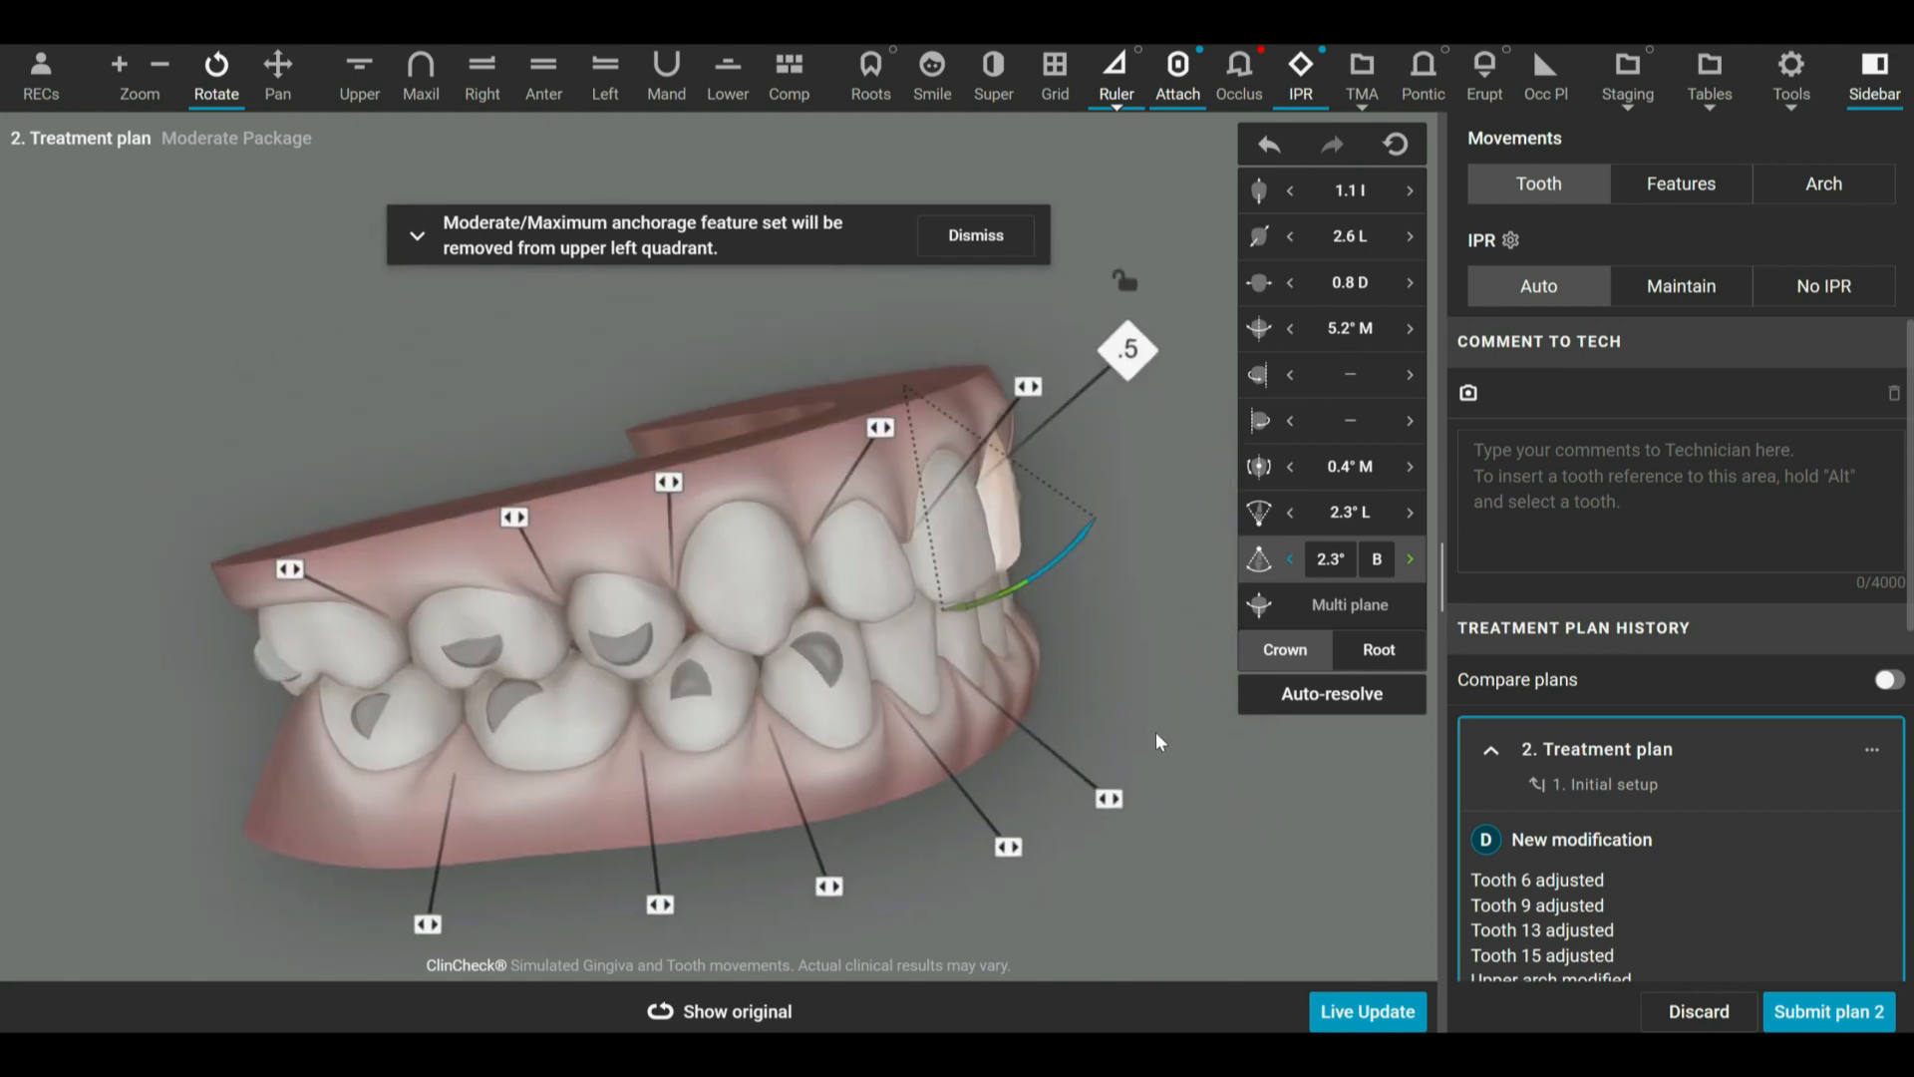
{"action": "left_click_drag", "start_coordinate": [1062, 554], "coordinate": [1094, 520]}
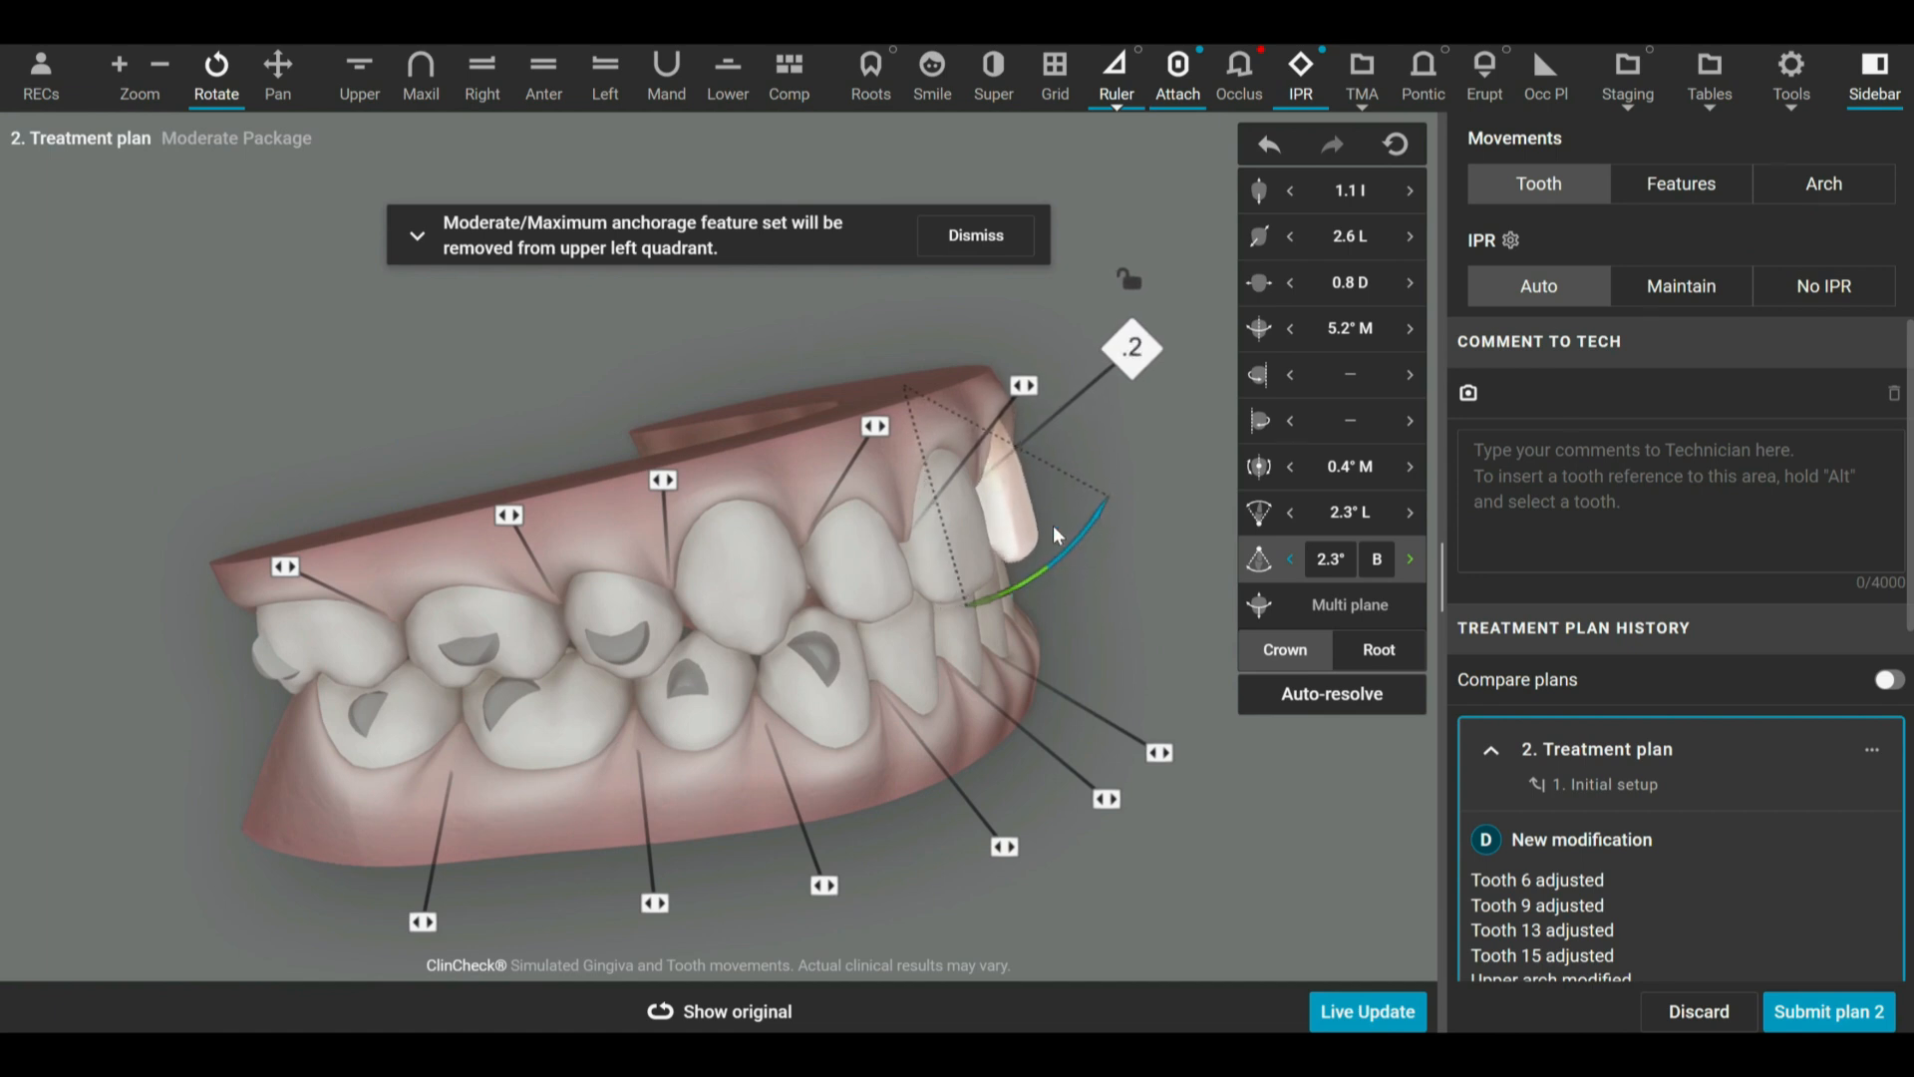
Tip the crown of the upper right central incisor (tooth 8) buccally to 11.3° B.
{"action": "left_click", "coordinate": [971, 528]}
{"action": "left_click_drag", "start_coordinate": [1020, 582], "coordinate": [1044, 540]}
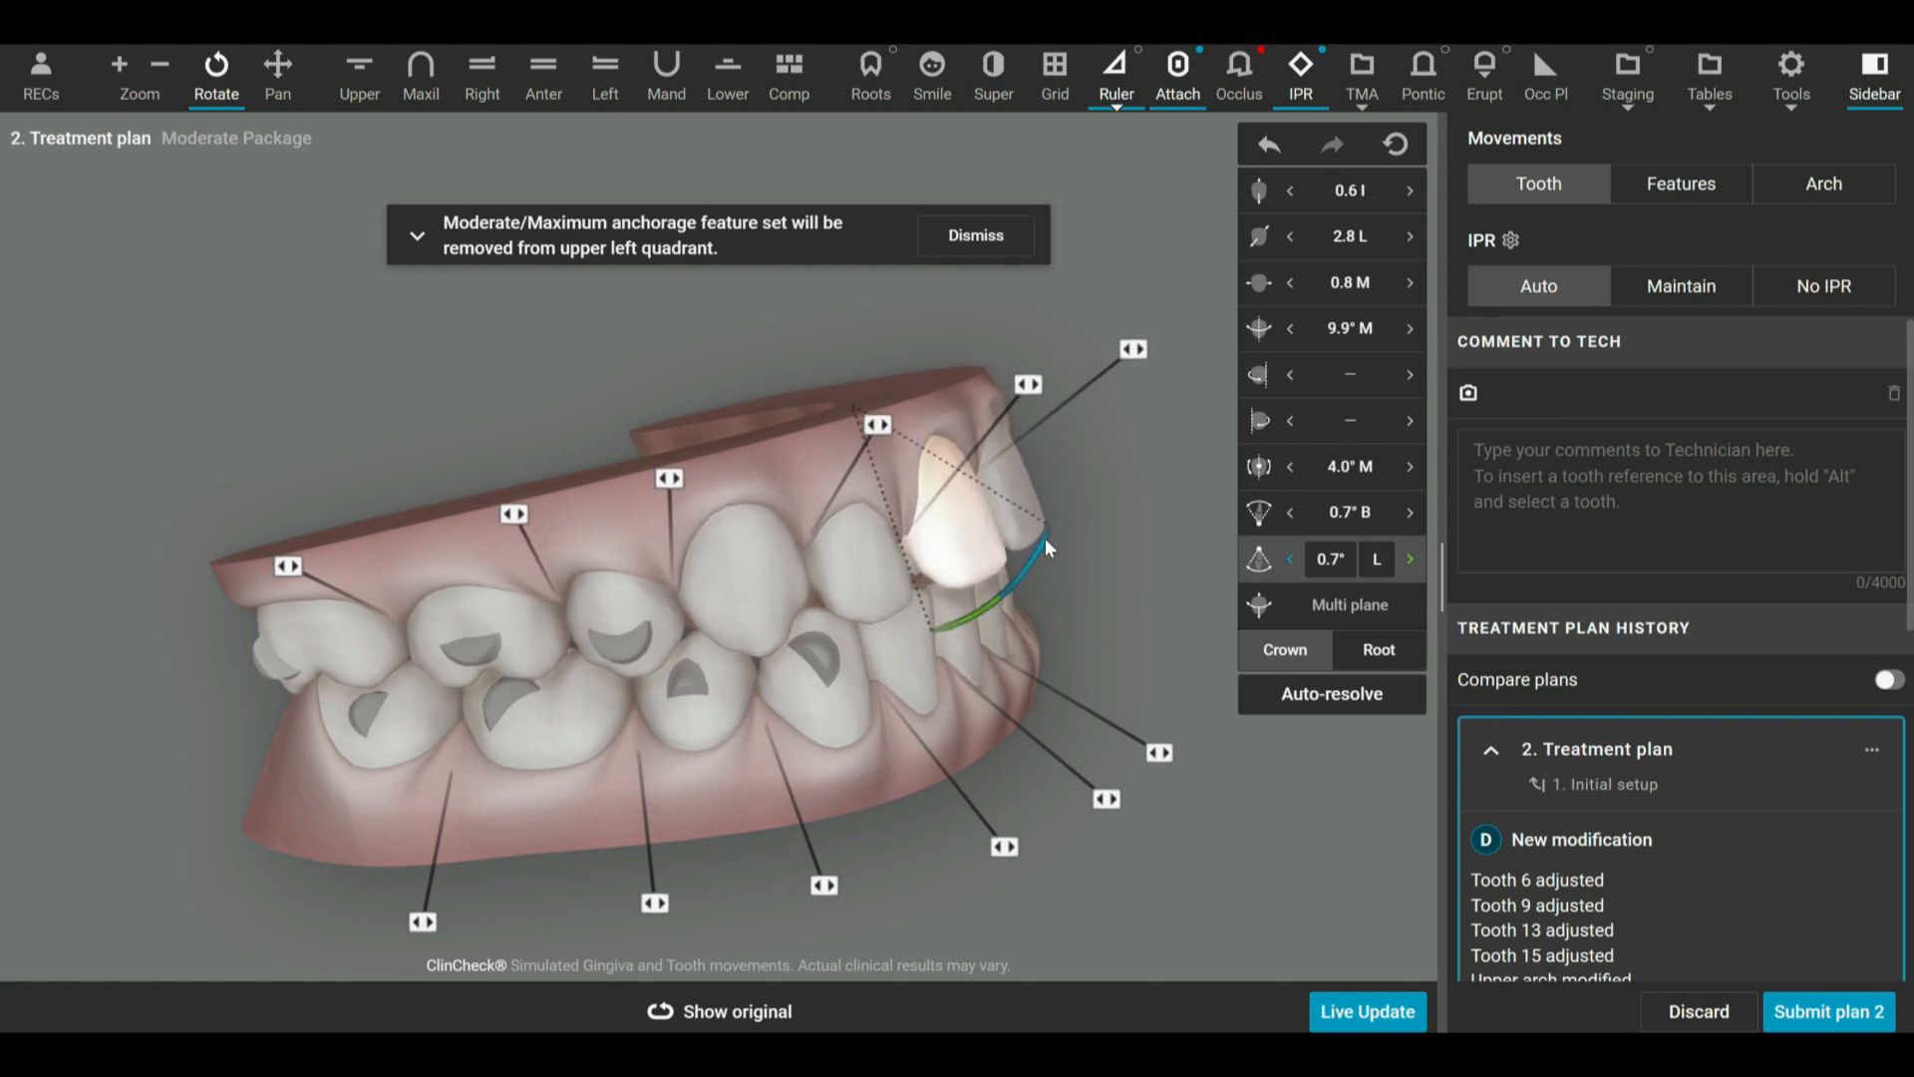
{"action": "left_click_drag", "start_coordinate": [638, 314], "coordinate": [923, 356]}
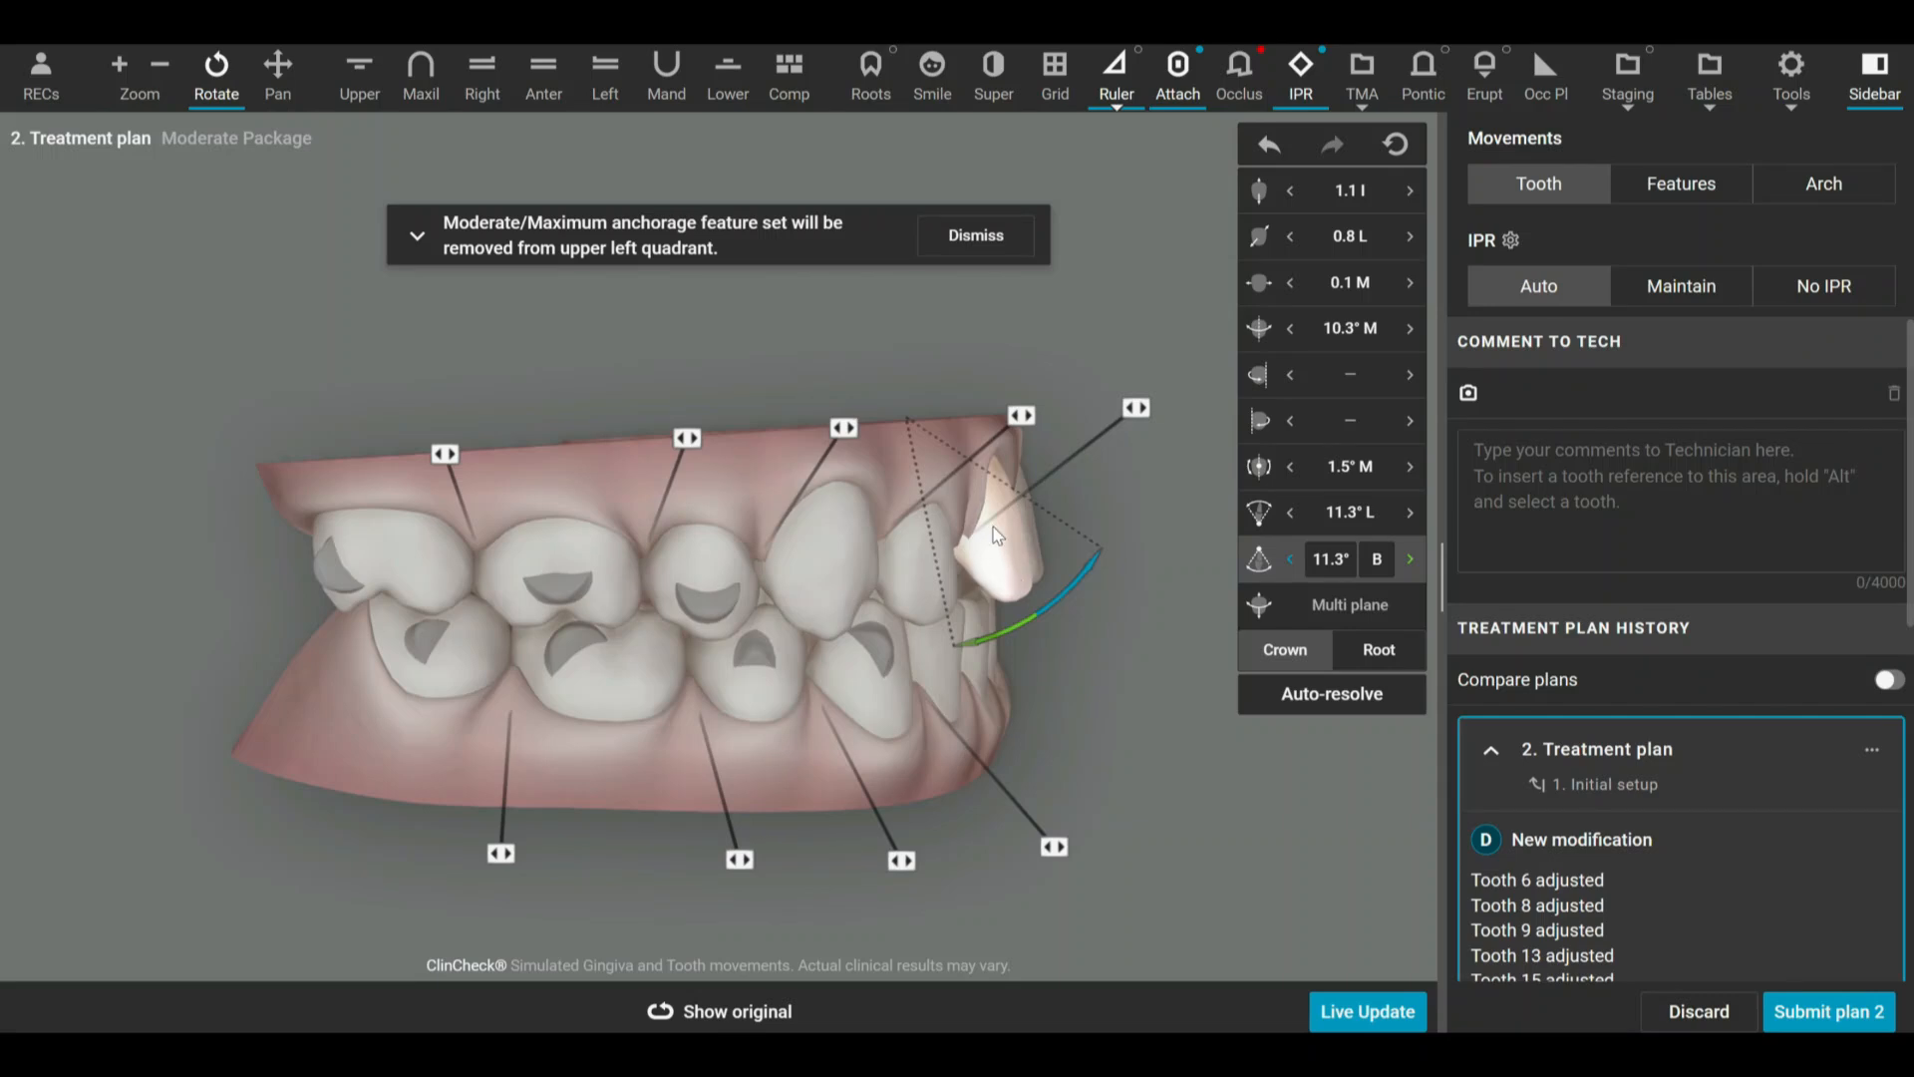
Bring the crown tip of tooth 8 back lingually in steps to 5.4° B.
{"action": "left_click", "coordinate": [1328, 514]}
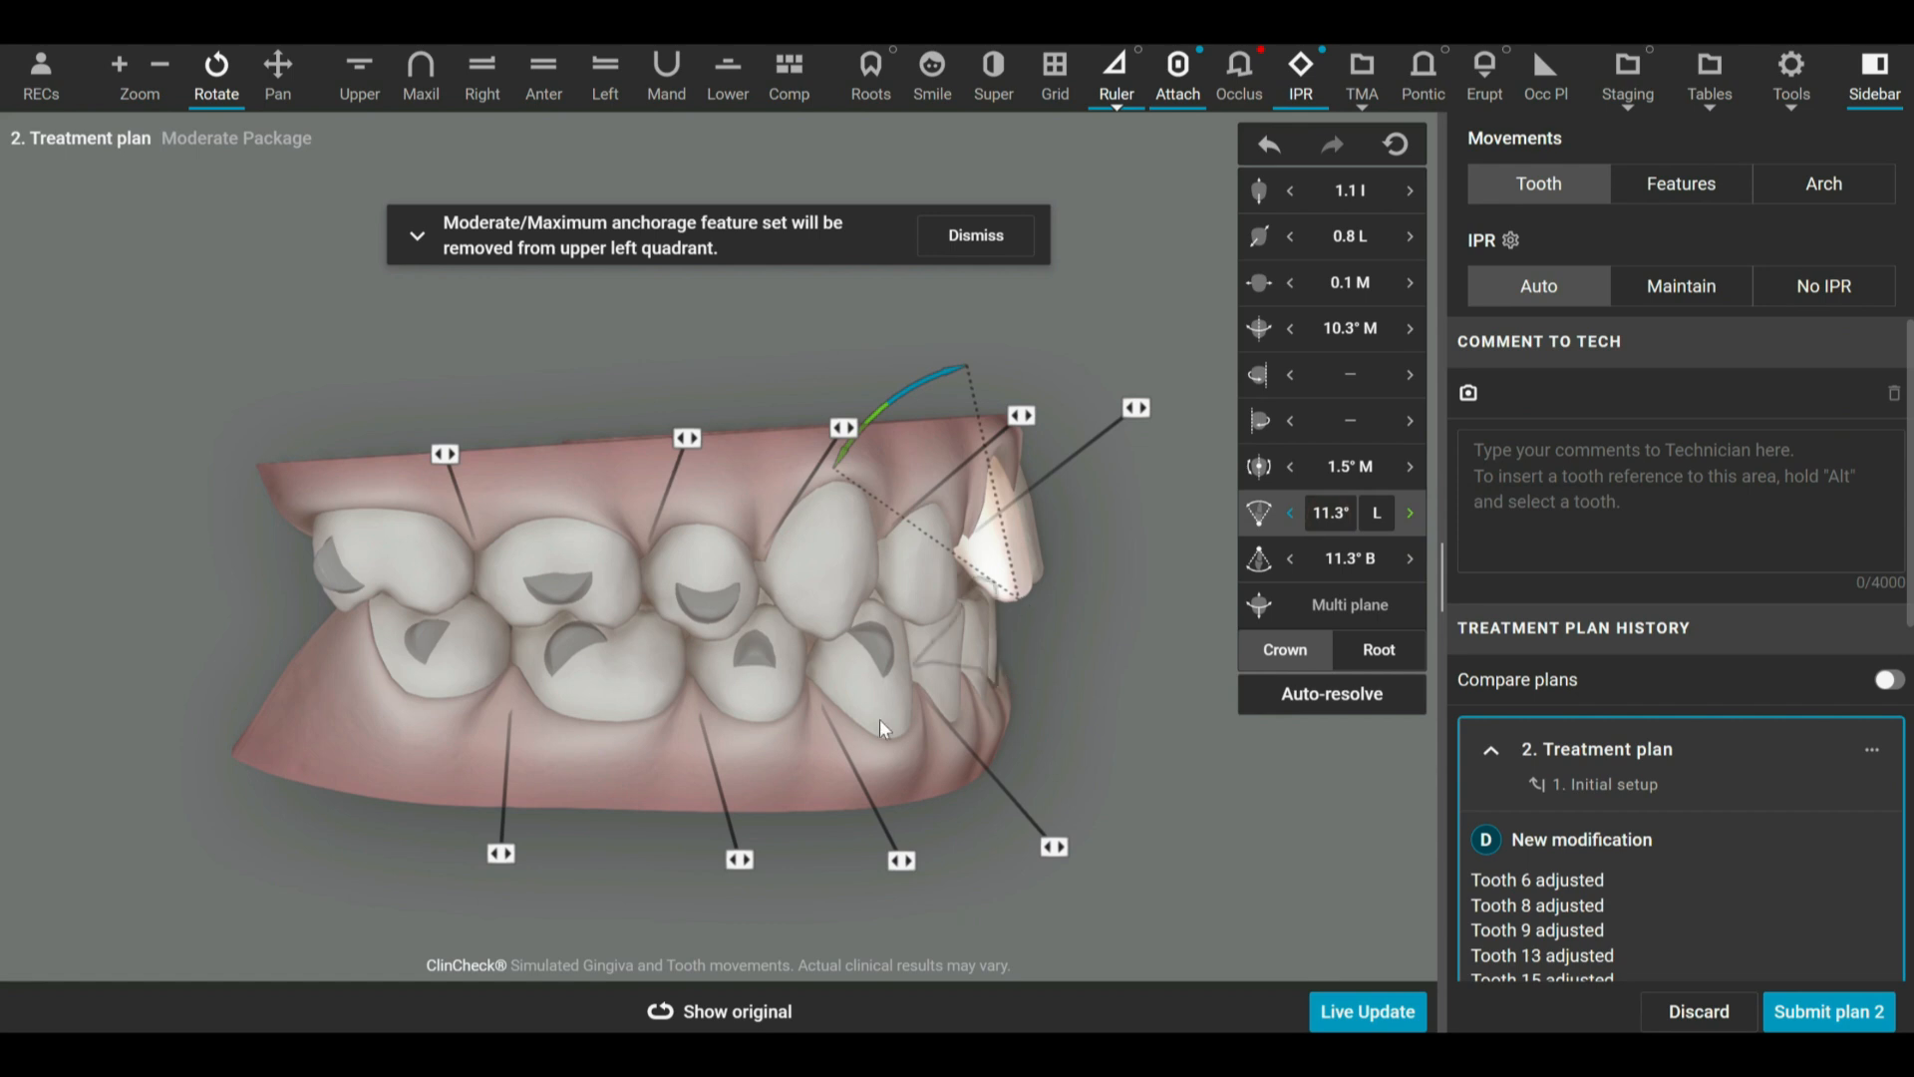
{"action": "mouse_move", "coordinate": [815, 739]}
{"action": "left_mouse_down"}
{"action": "mouse_move", "coordinate": [792, 697]}
{"action": "mouse_move", "coordinate": [812, 751]}
{"action": "left_mouse_up"}
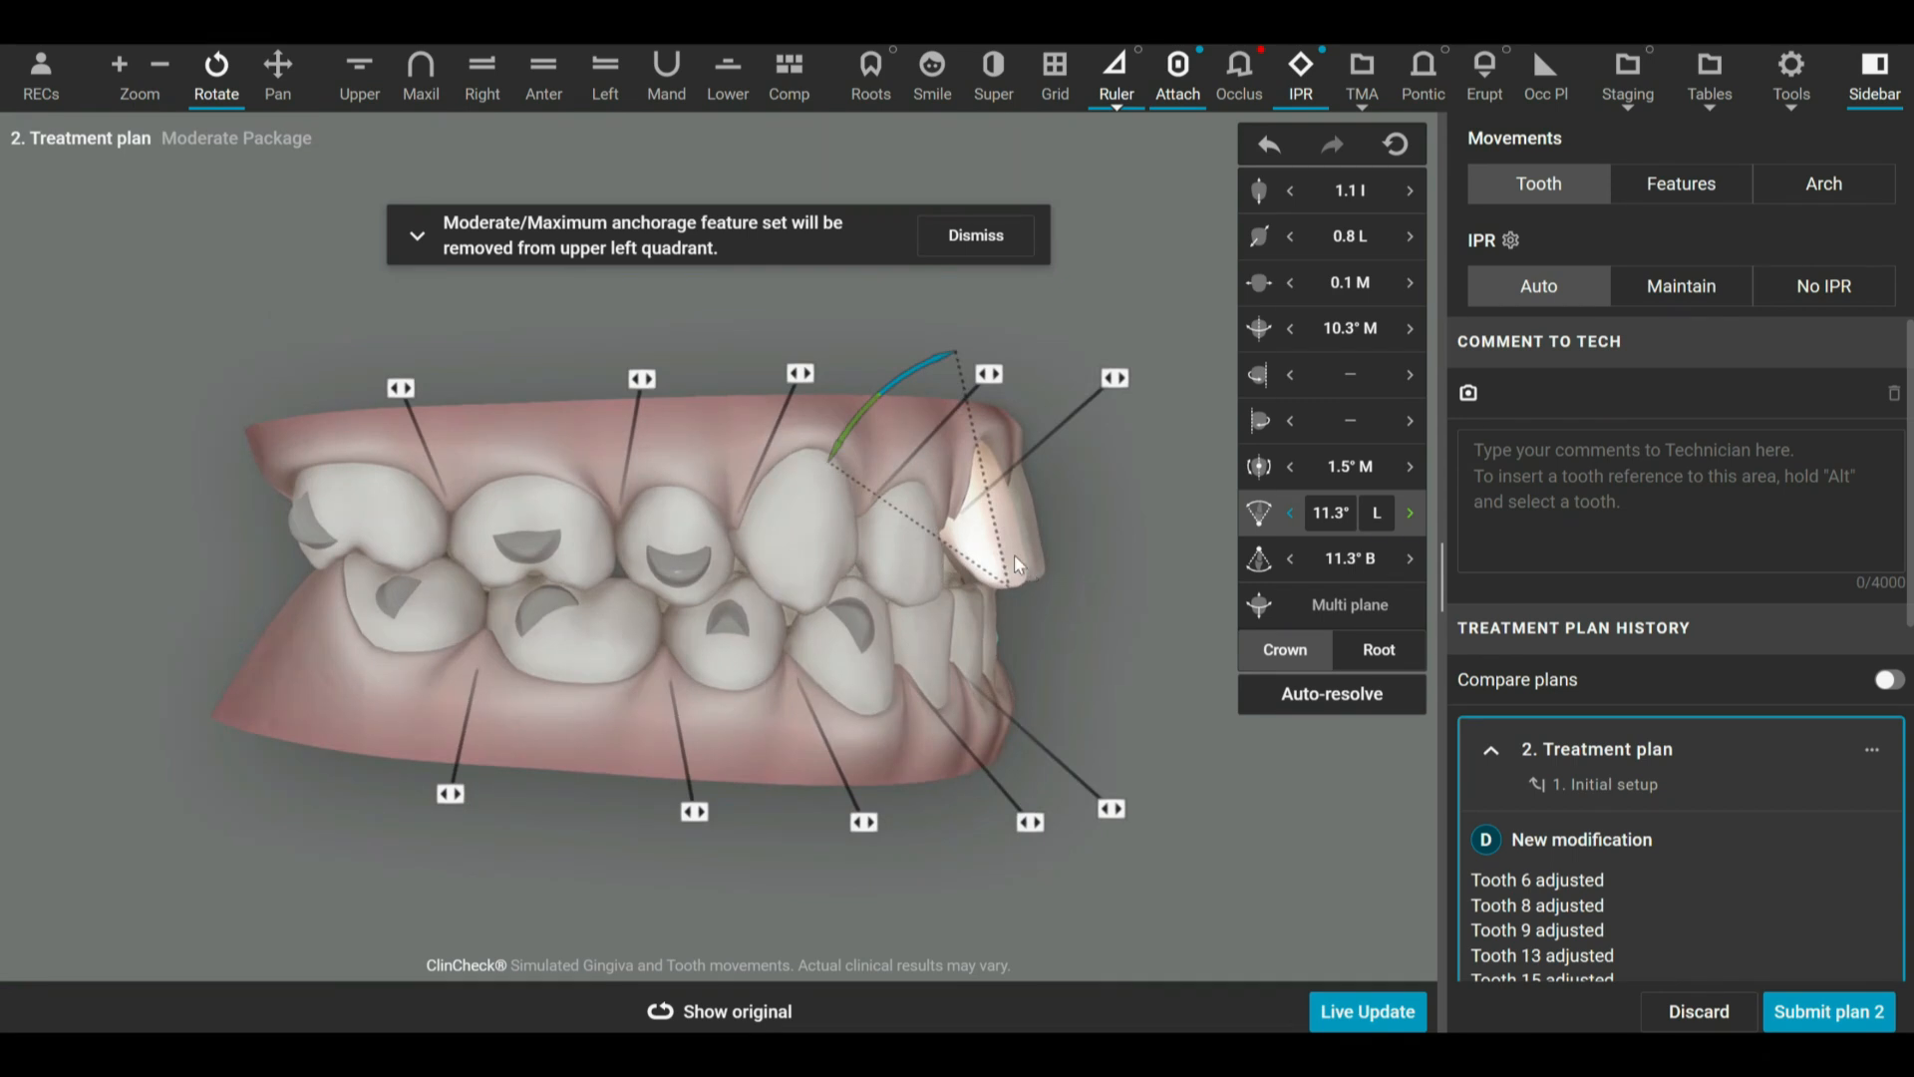
{"action": "left_click", "coordinate": [1413, 559]}
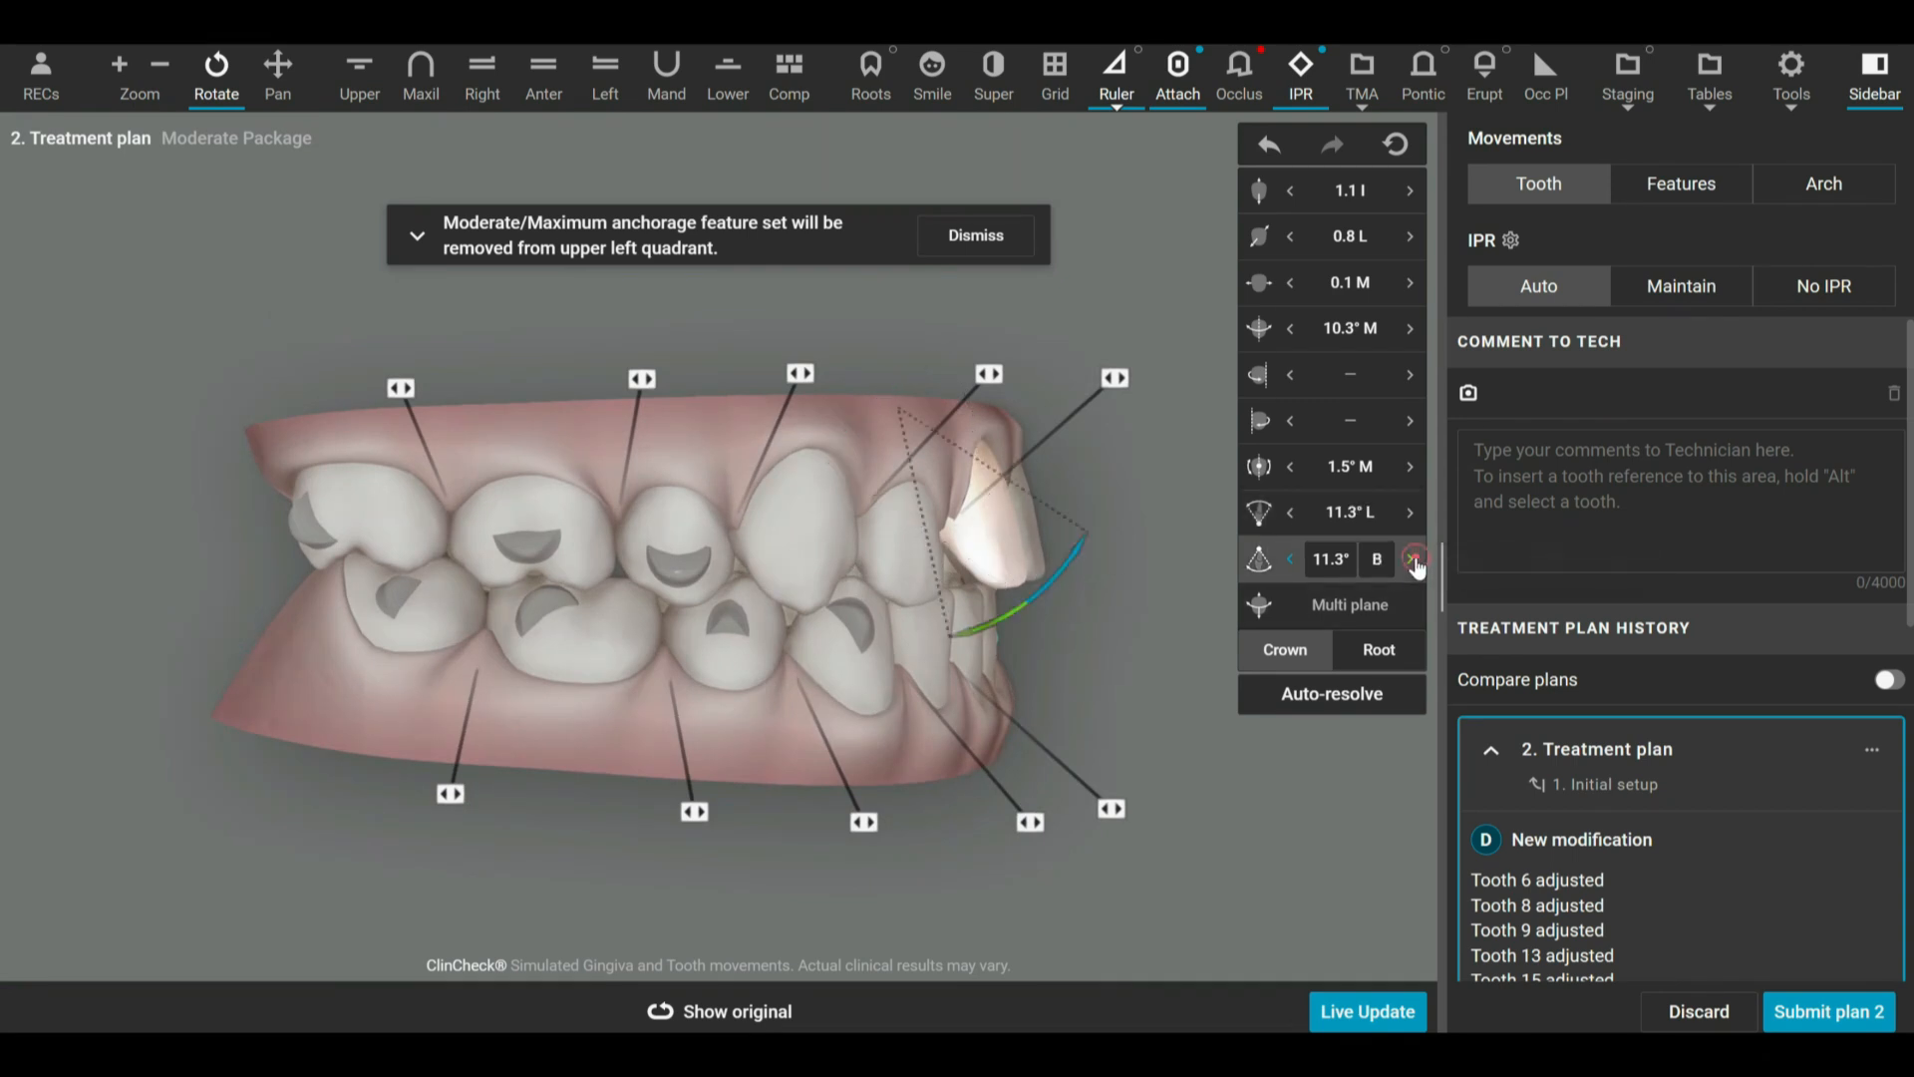
{"action": "left_click", "coordinate": [1413, 559]}
{"action": "left_click", "coordinate": [1414, 560]}
{"action": "left_click", "coordinate": [1413, 559]}
{"action": "left_click", "coordinate": [1414, 559]}
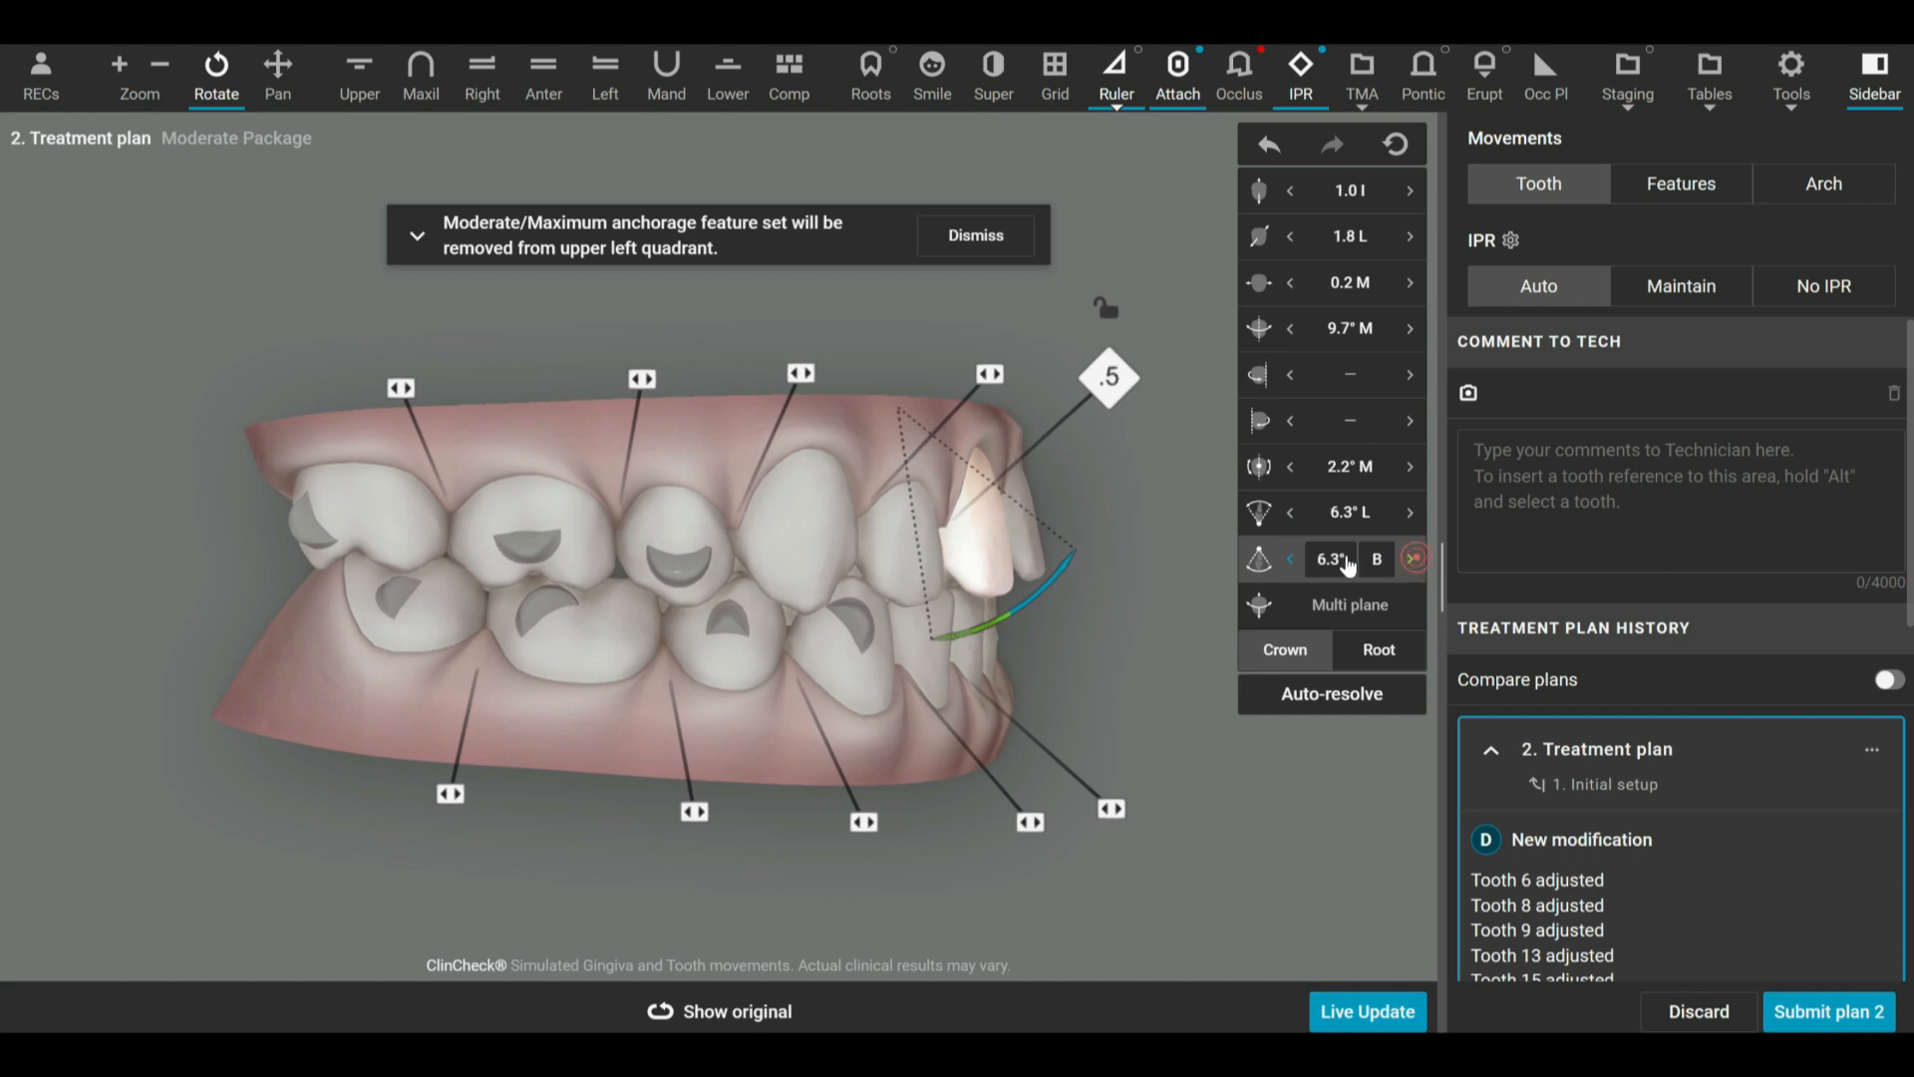
{"action": "left_click_drag", "start_coordinate": [1139, 519], "coordinate": [1037, 512]}
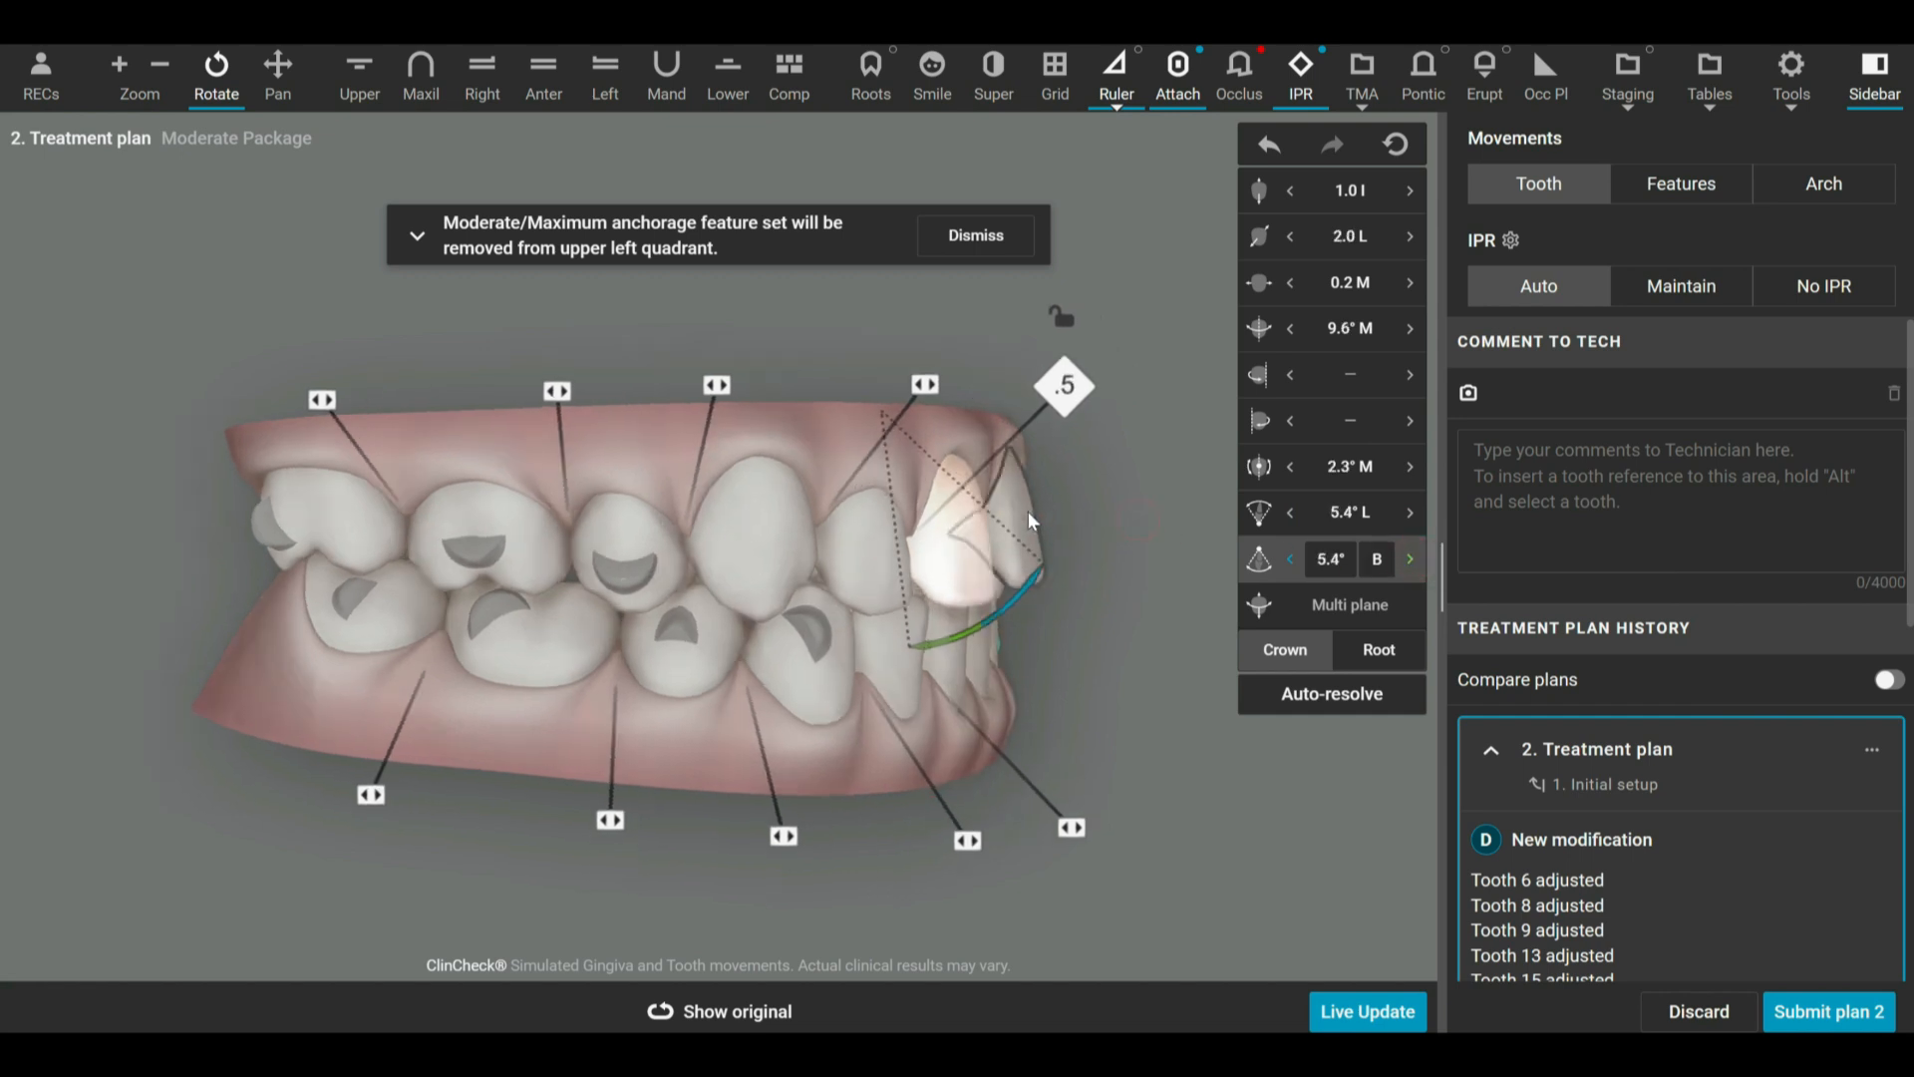
Set the crown tip of the upper left central incisor (tooth 9) to 10.7° B.
{"action": "left_click", "coordinate": [1028, 513]}
{"action": "left_click", "coordinate": [1413, 561]}
{"action": "left_click", "coordinate": [1414, 561]}
{"action": "left_click", "coordinate": [1413, 561]}
{"action": "left_click", "coordinate": [1413, 562]}
{"action": "left_click_drag", "start_coordinate": [1140, 686], "coordinate": [1006, 636]}
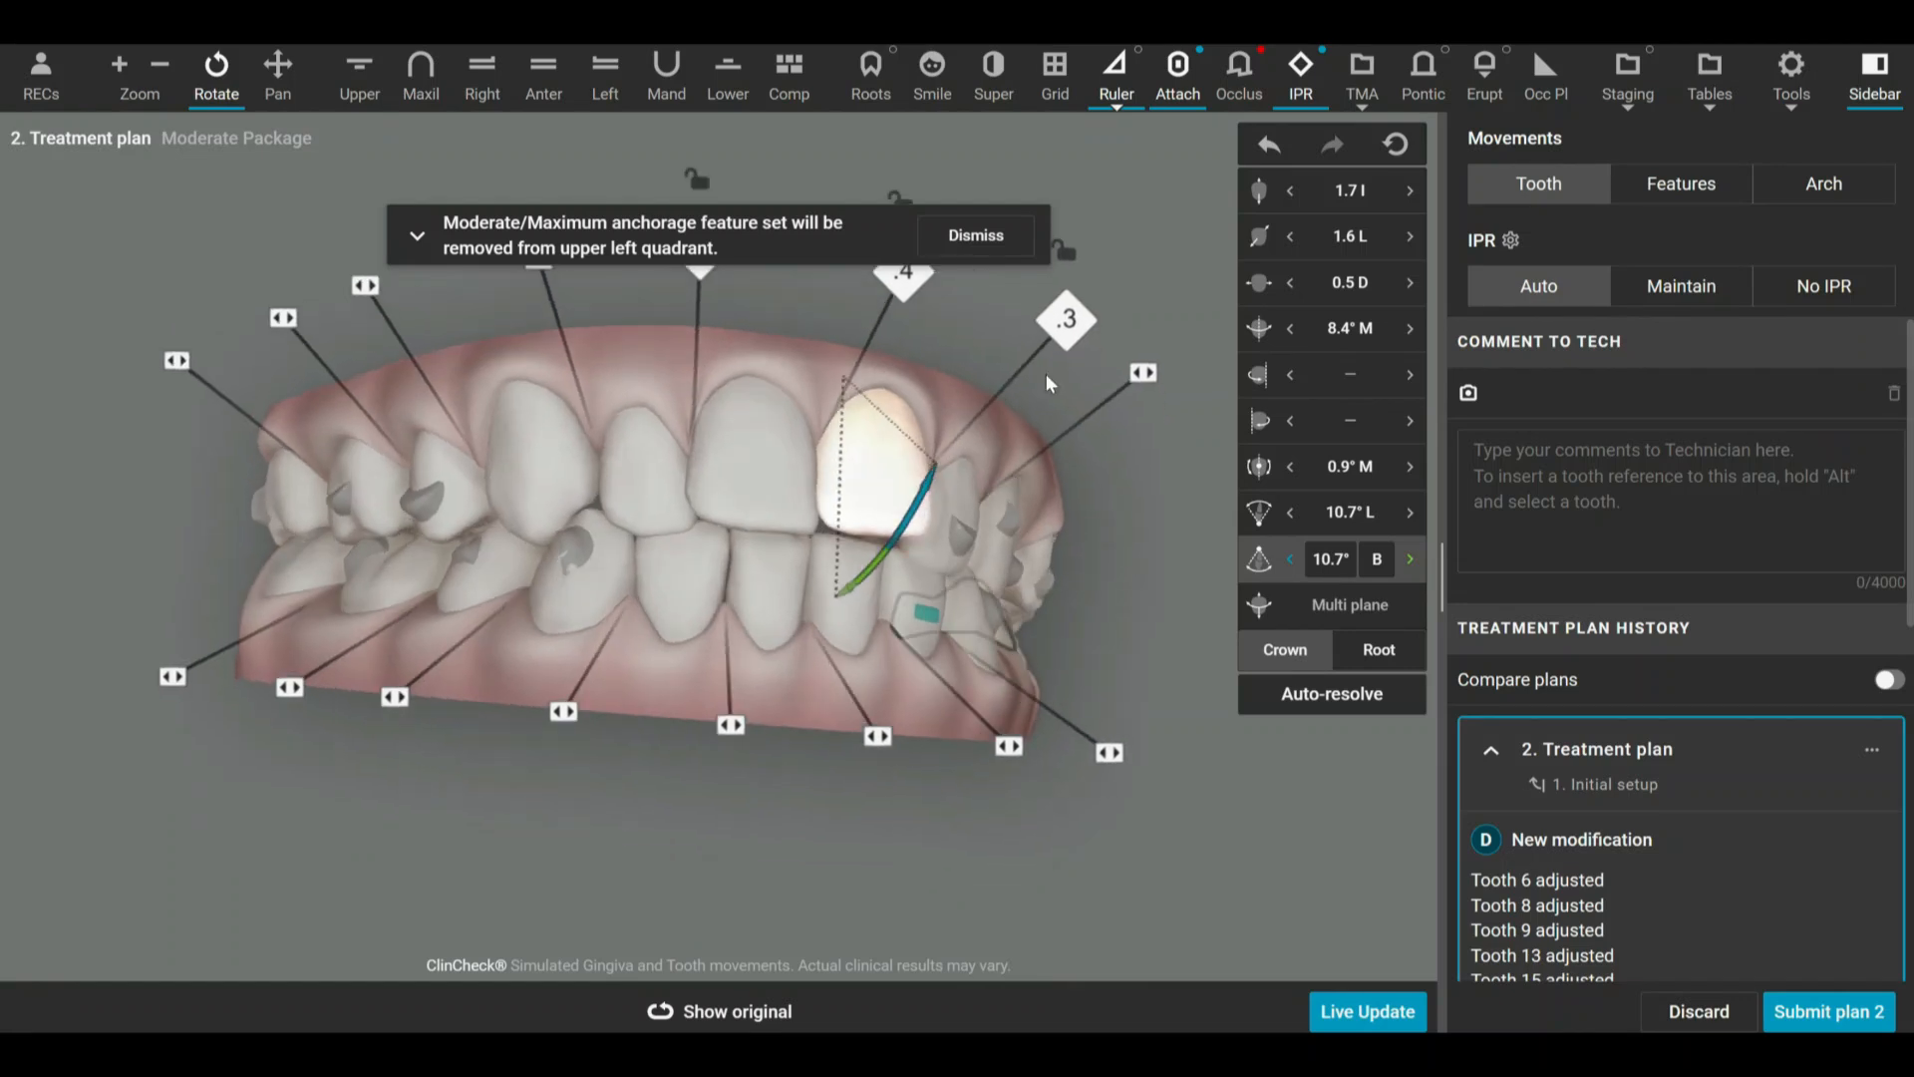
Dismiss the anchorage feature notice and inspect the IPR between teeth 8 and 9 and between teeth 9 and 10.
{"action": "left_click", "coordinate": [972, 237]}
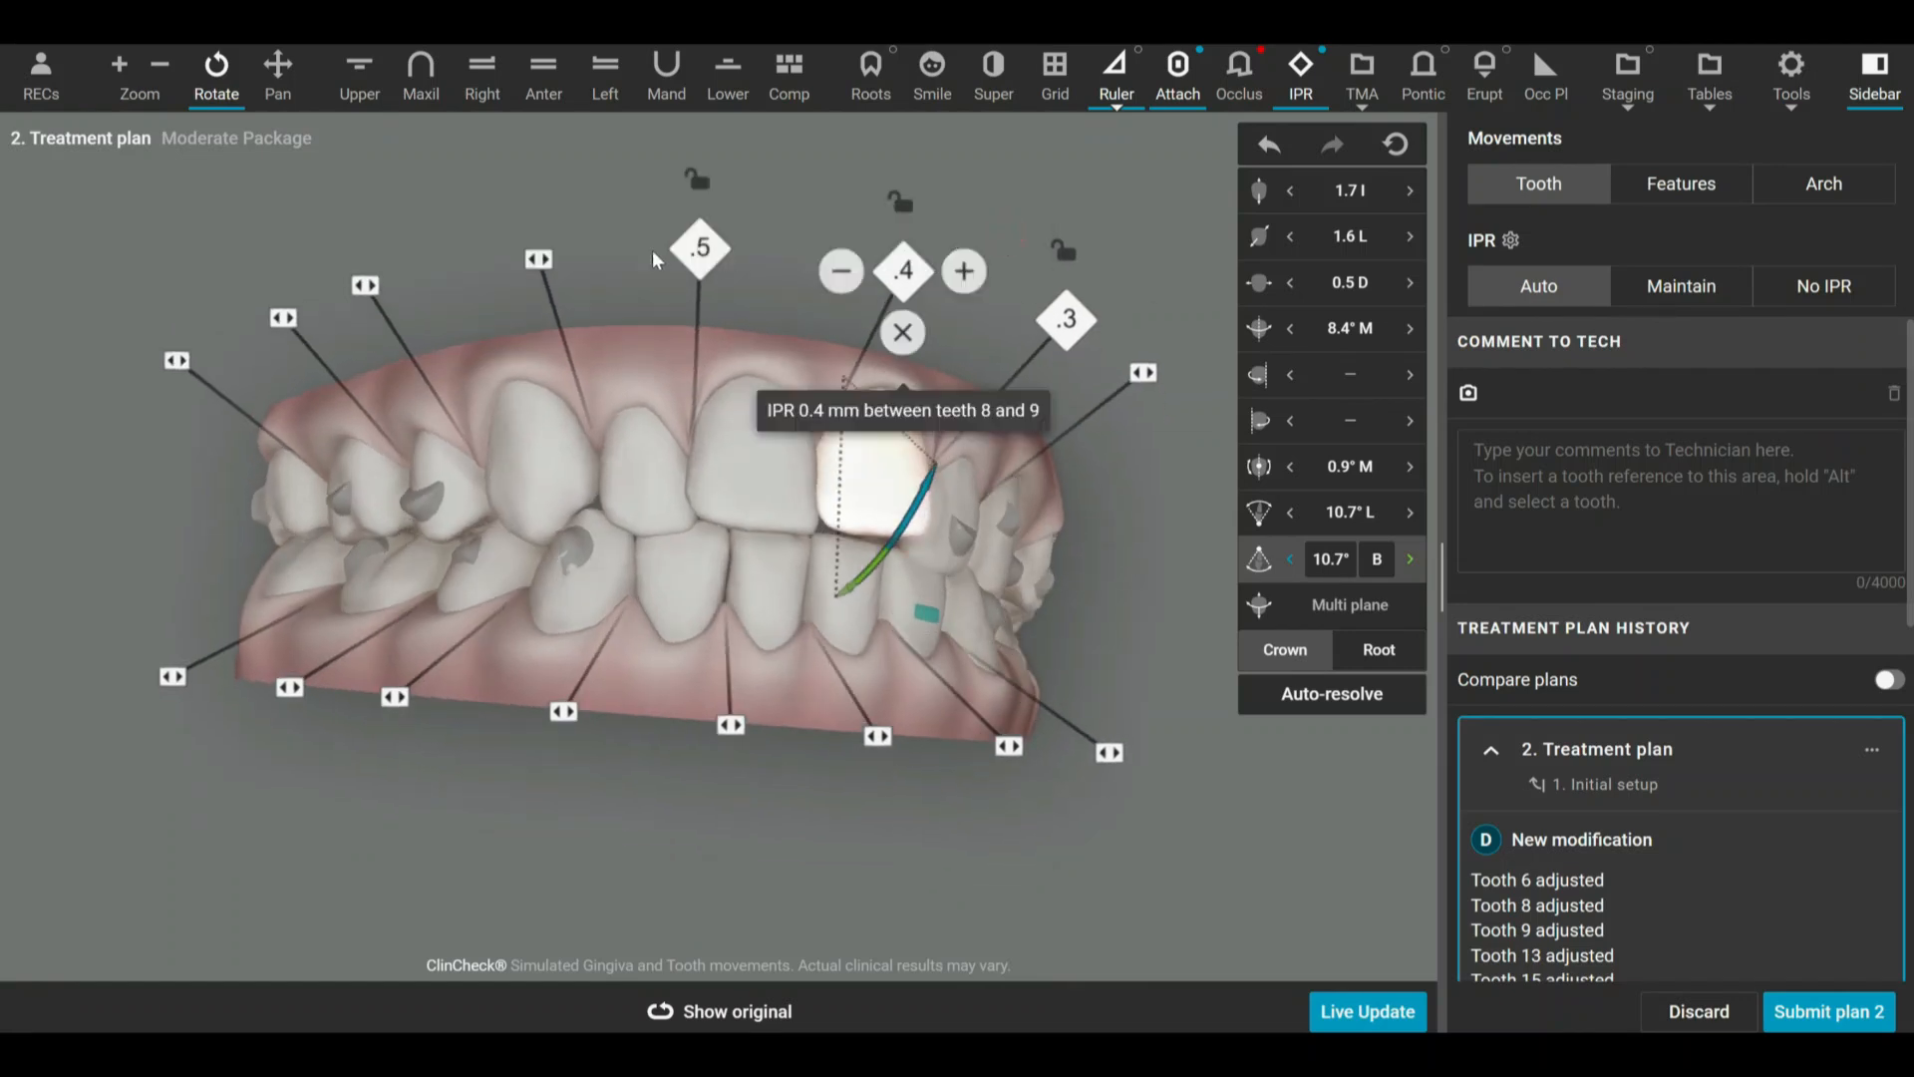
{"action": "mouse_move", "coordinate": [1103, 334]}
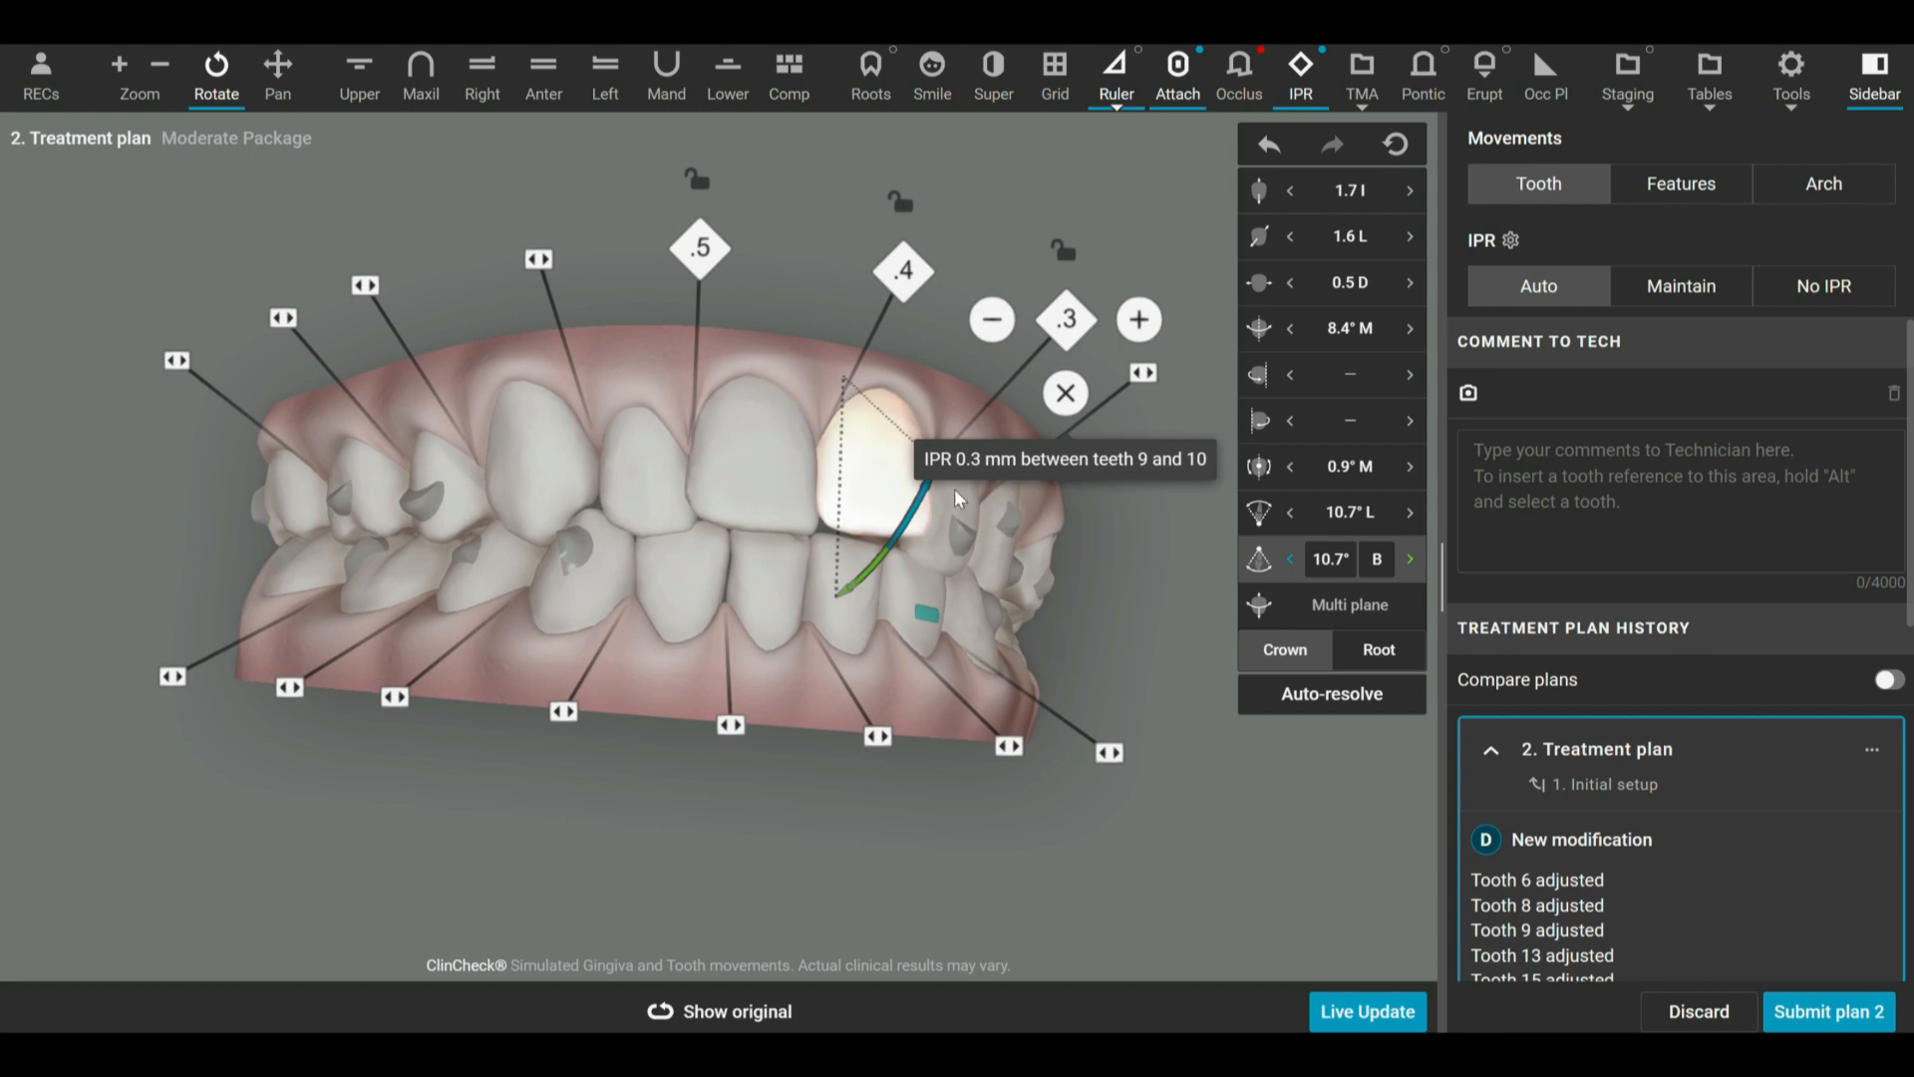
{"action": "left_click_drag", "start_coordinate": [781, 720], "coordinate": [784, 780]}
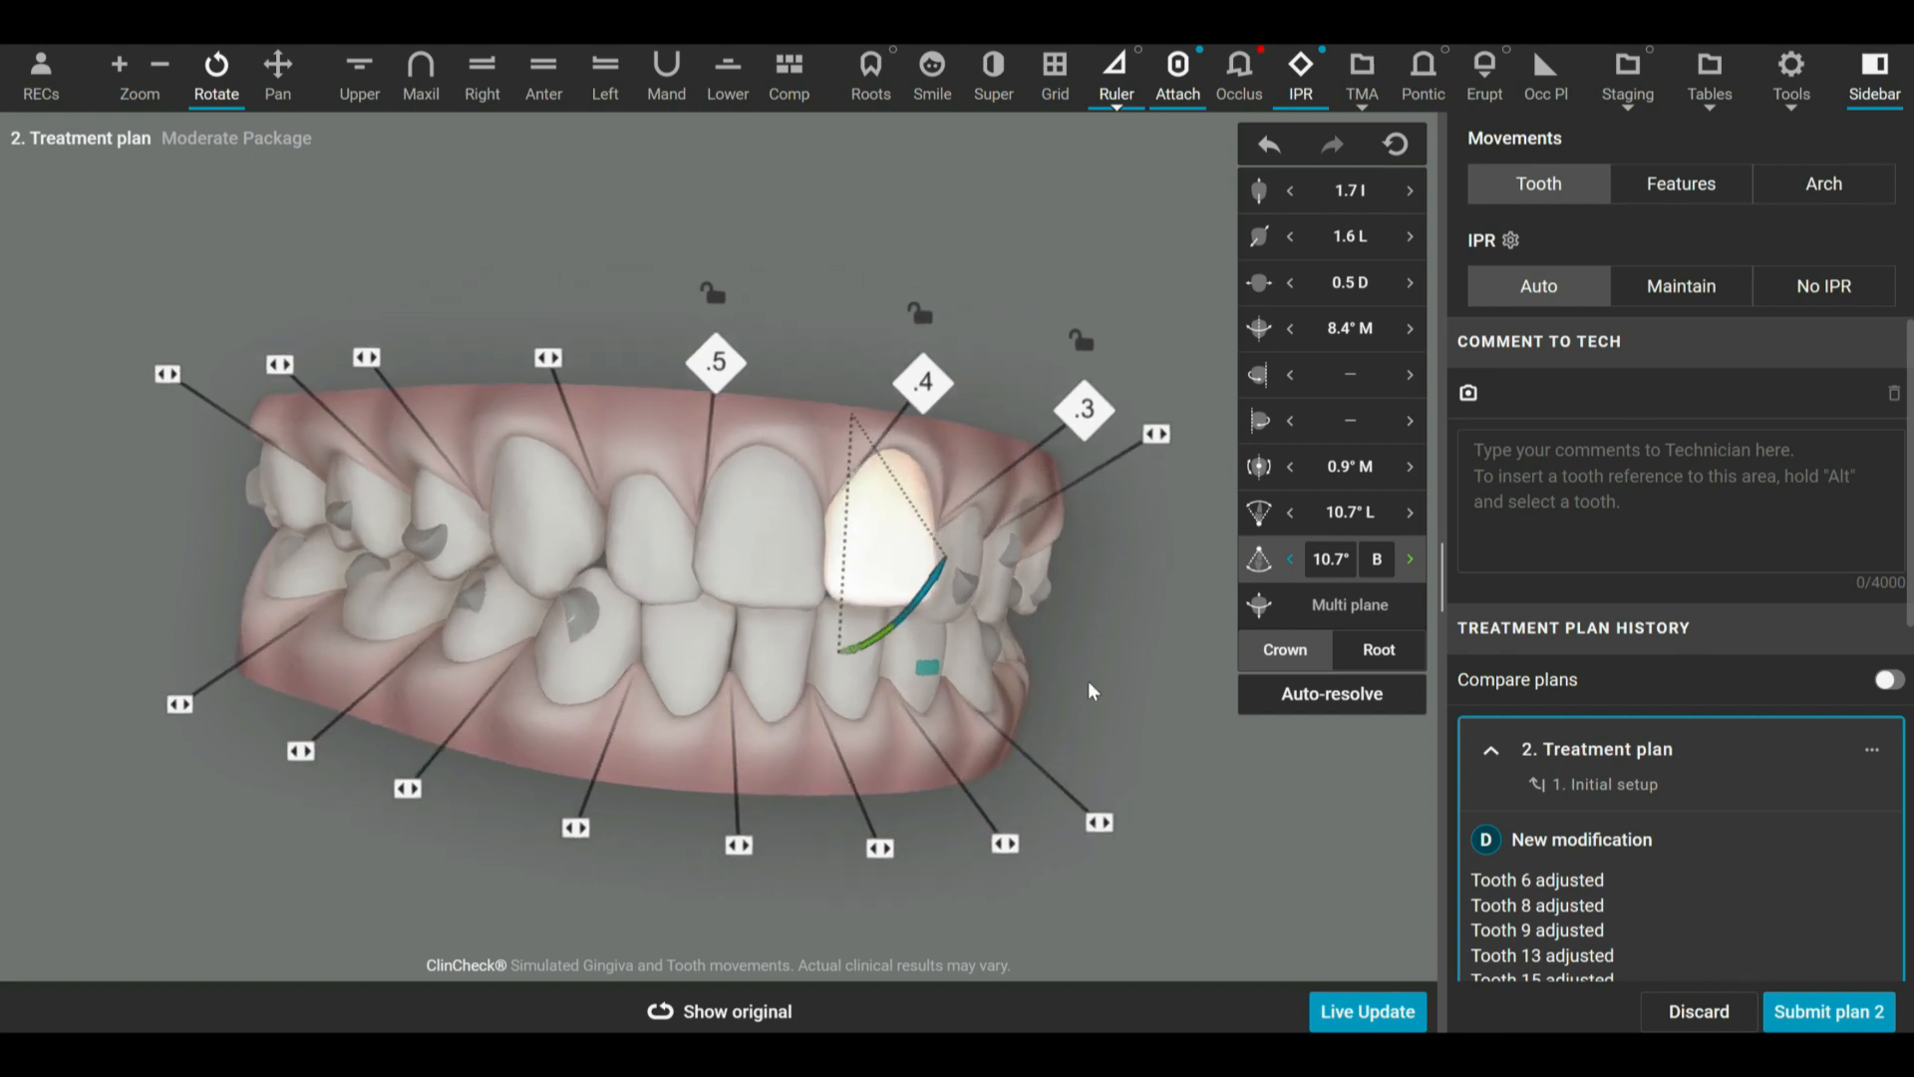
{"action": "left_click_drag", "start_coordinate": [1100, 647], "coordinate": [1009, 526]}
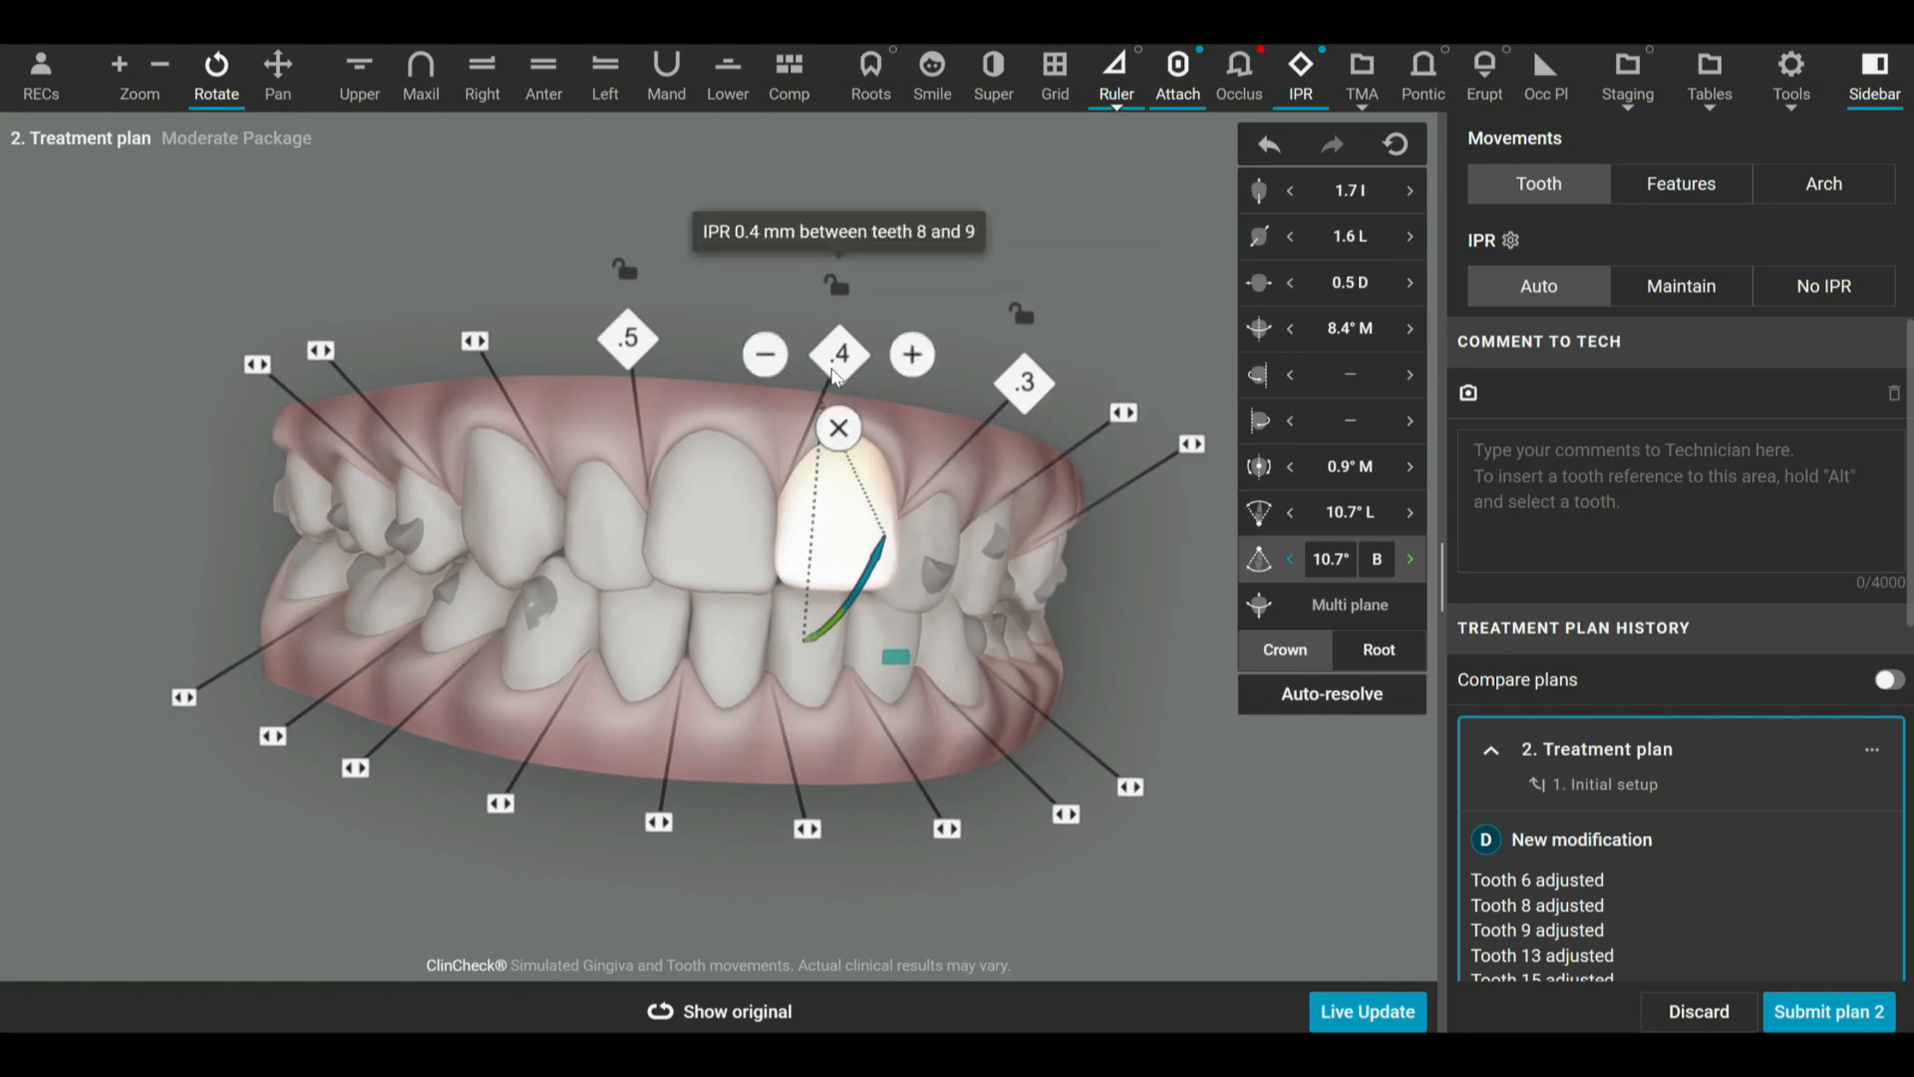
{"action": "left_click_drag", "start_coordinate": [1145, 604], "coordinate": [1114, 615]}
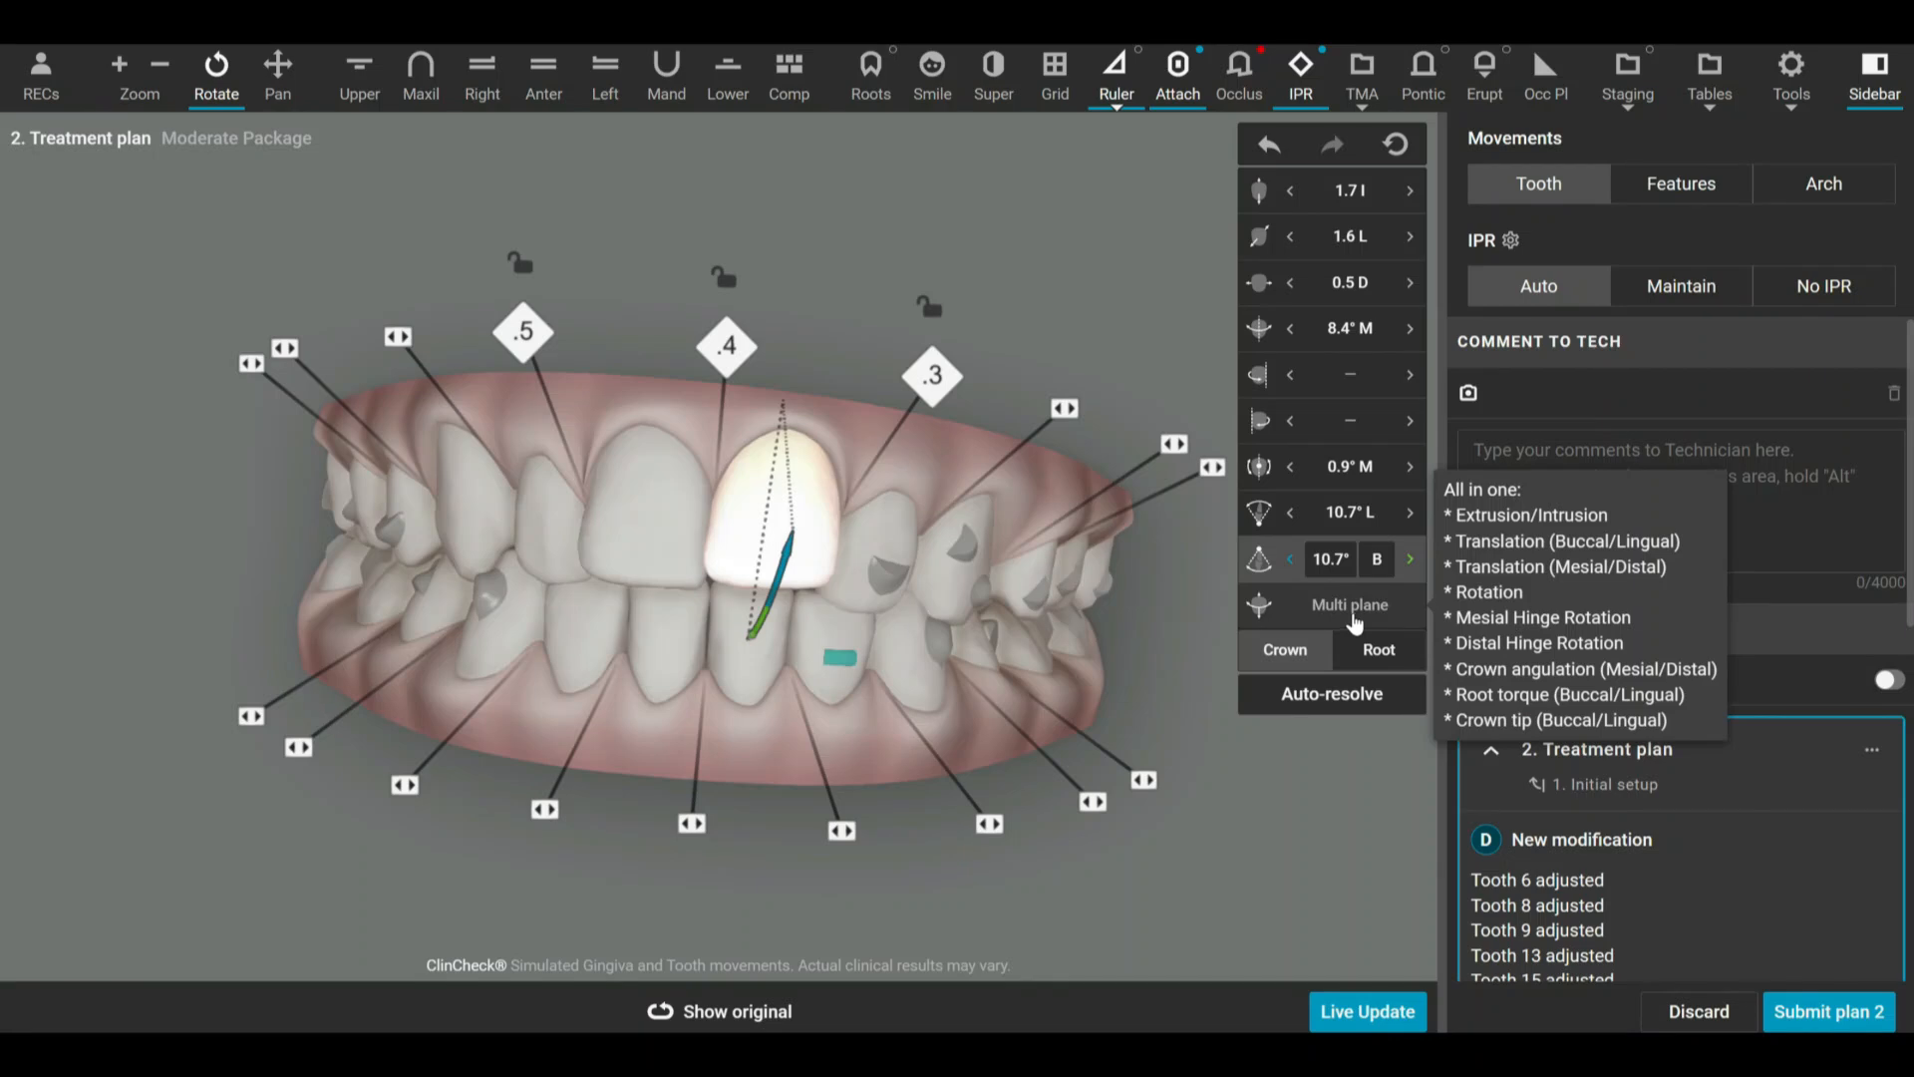
{"action": "left_click_drag", "start_coordinate": [1196, 588], "coordinate": [1132, 581]}
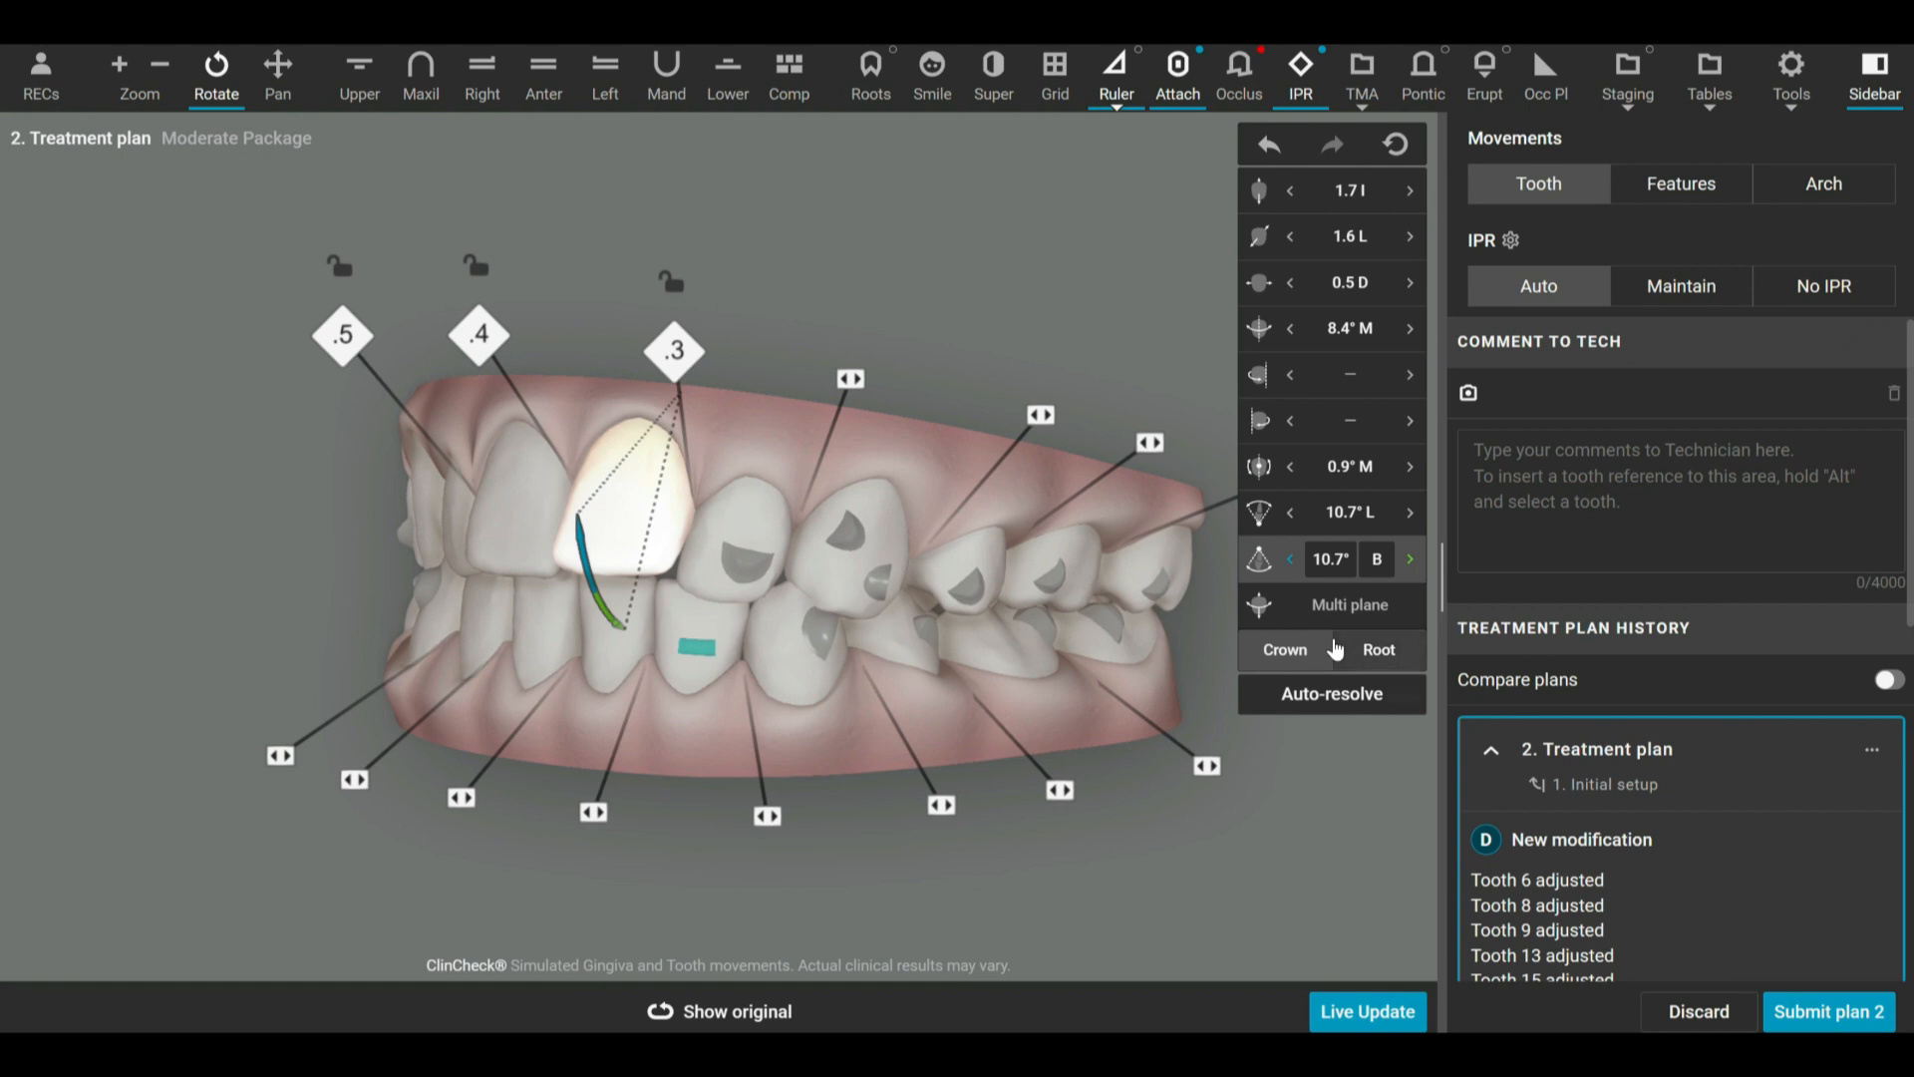
Select tooth 10, review the upper arch's Doctor final values in the tooth movements table, and close the table.
{"action": "left_click", "coordinate": [755, 509]}
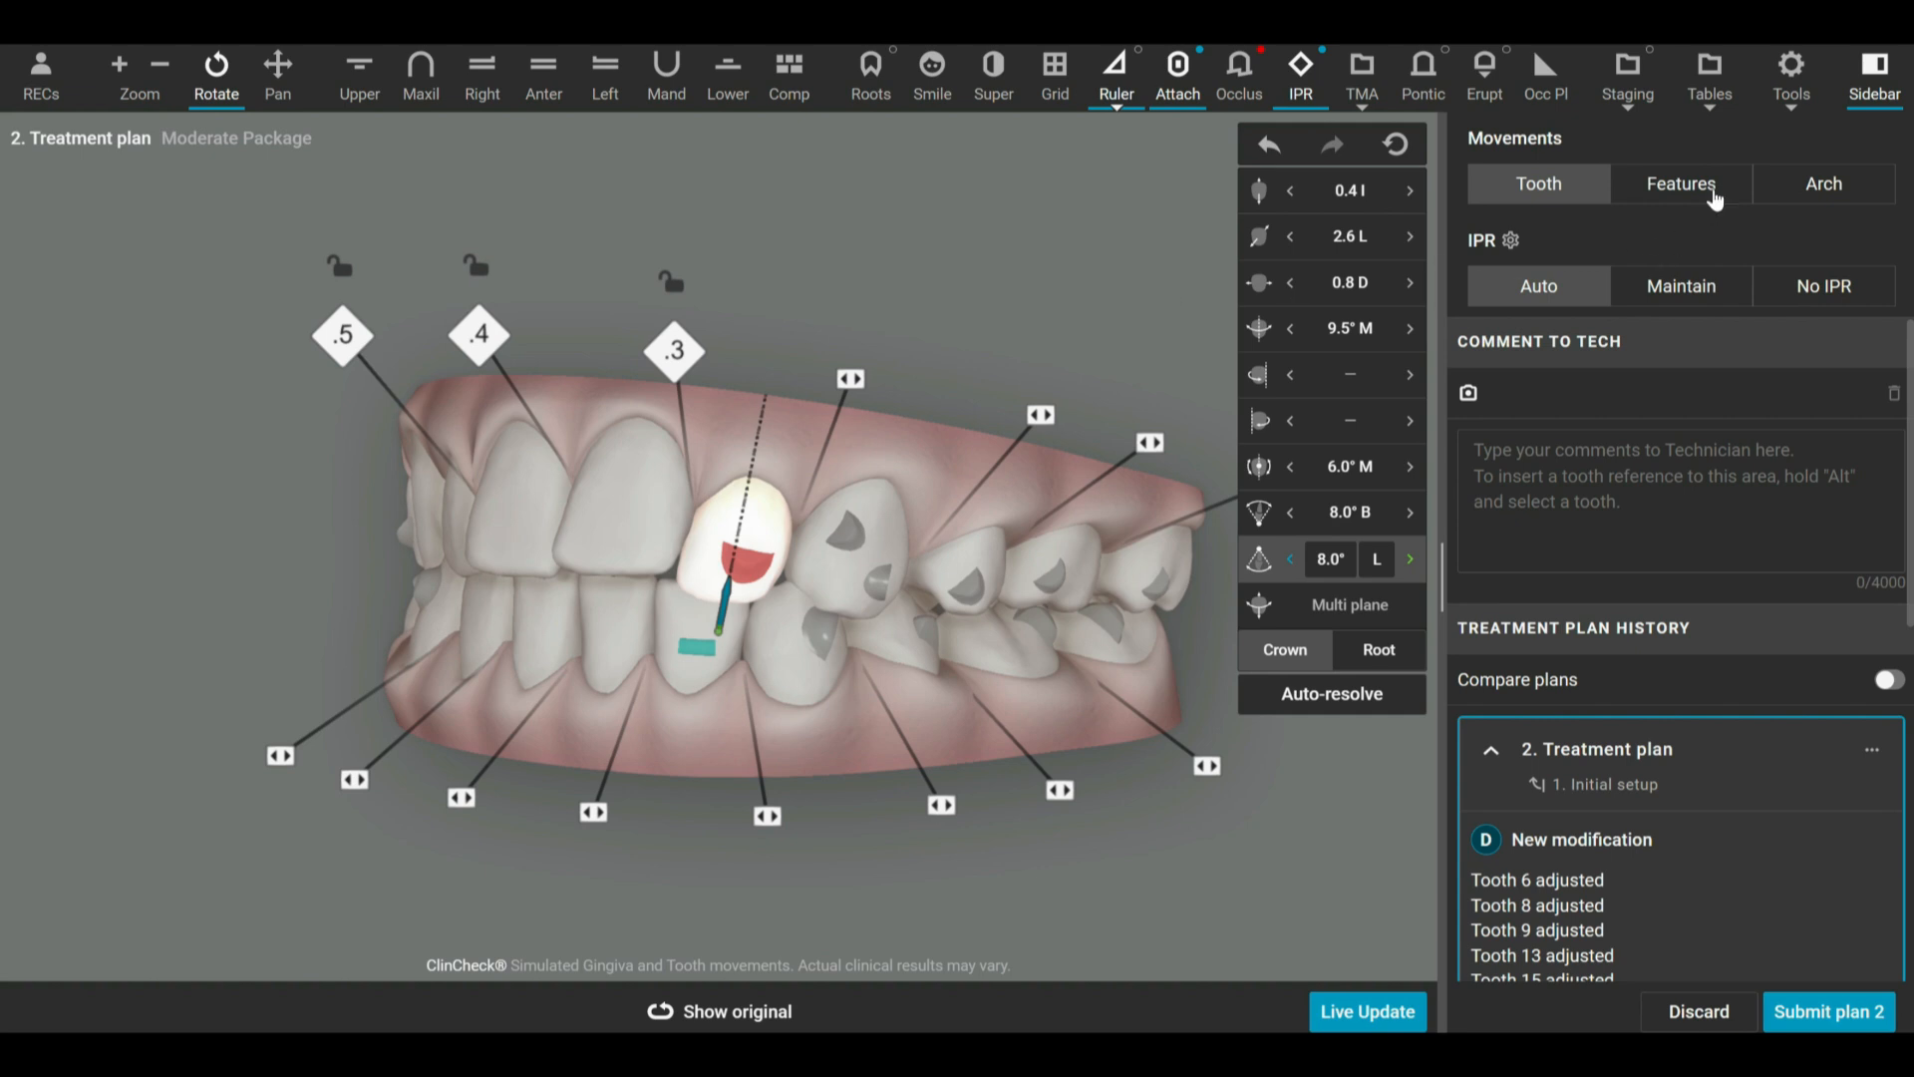
{"action": "left_click", "coordinate": [1709, 75]}
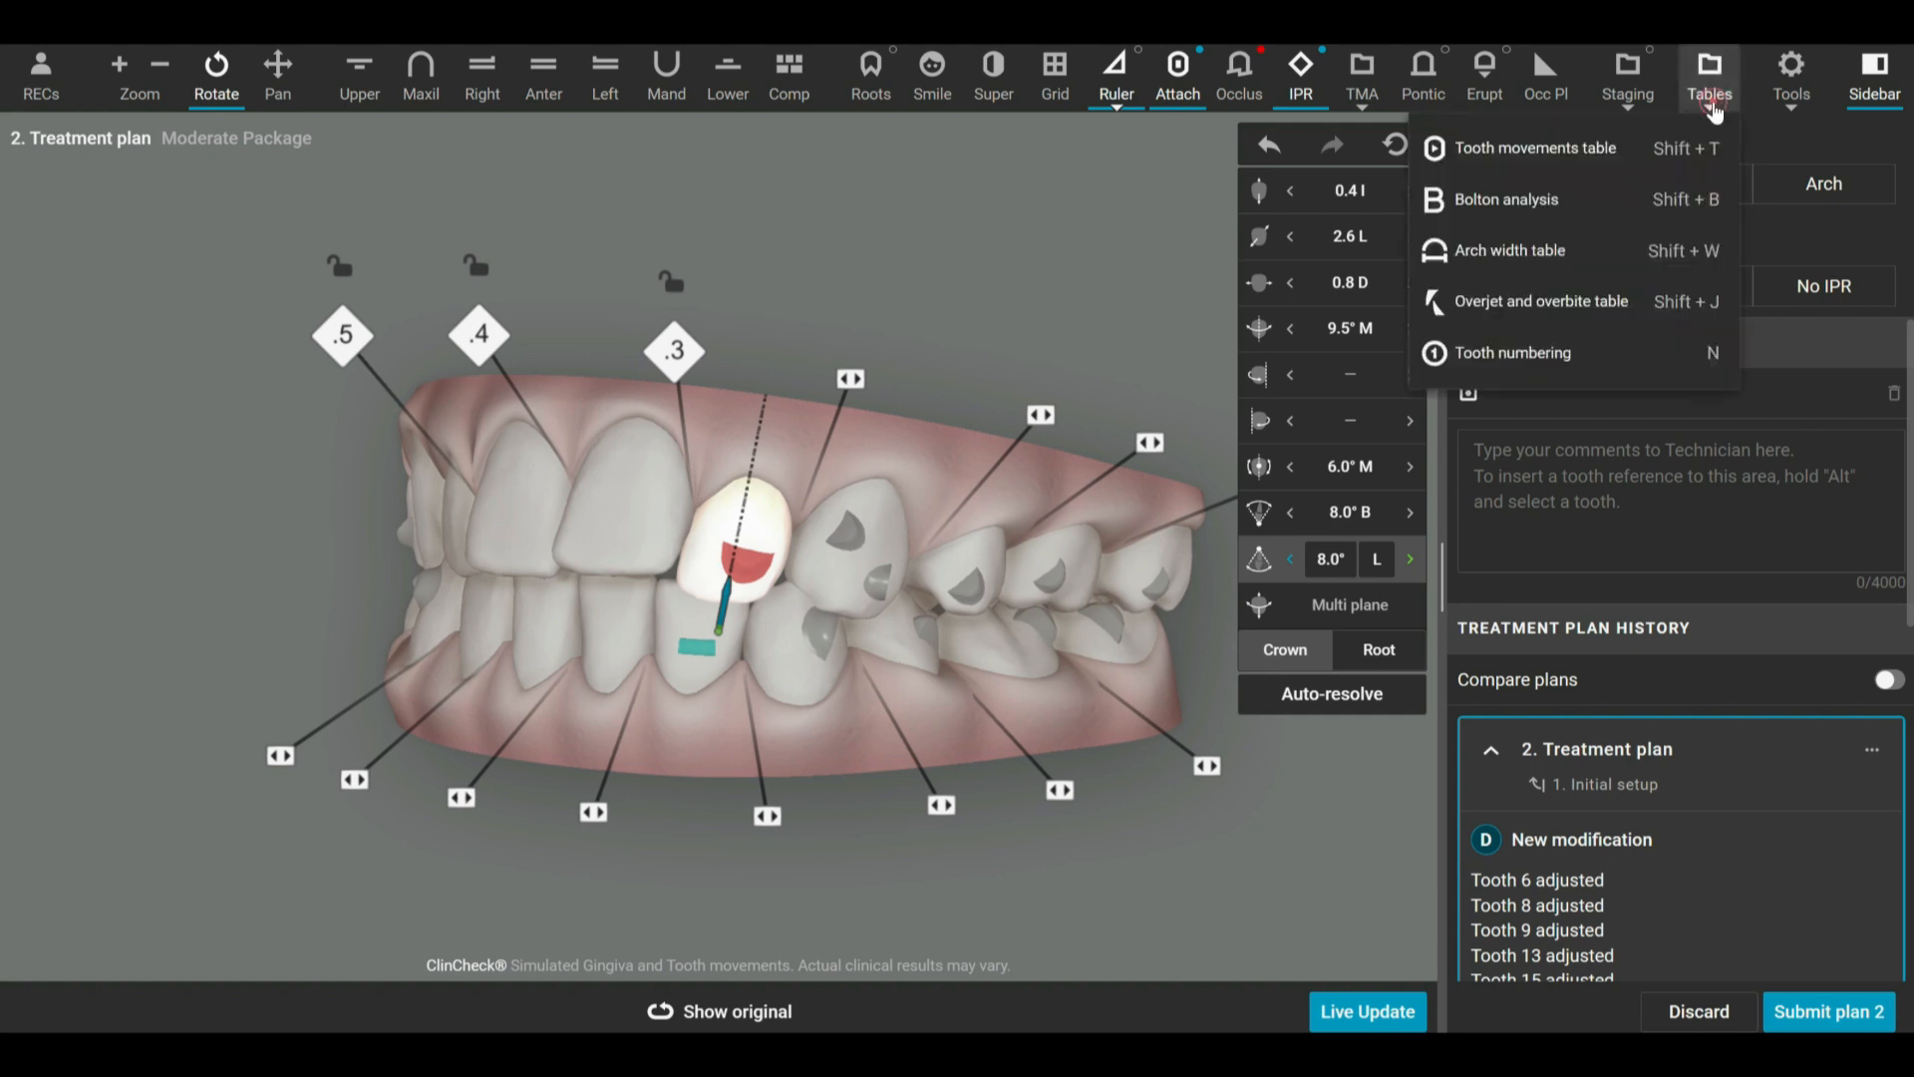
{"action": "left_click", "coordinate": [1523, 148]}
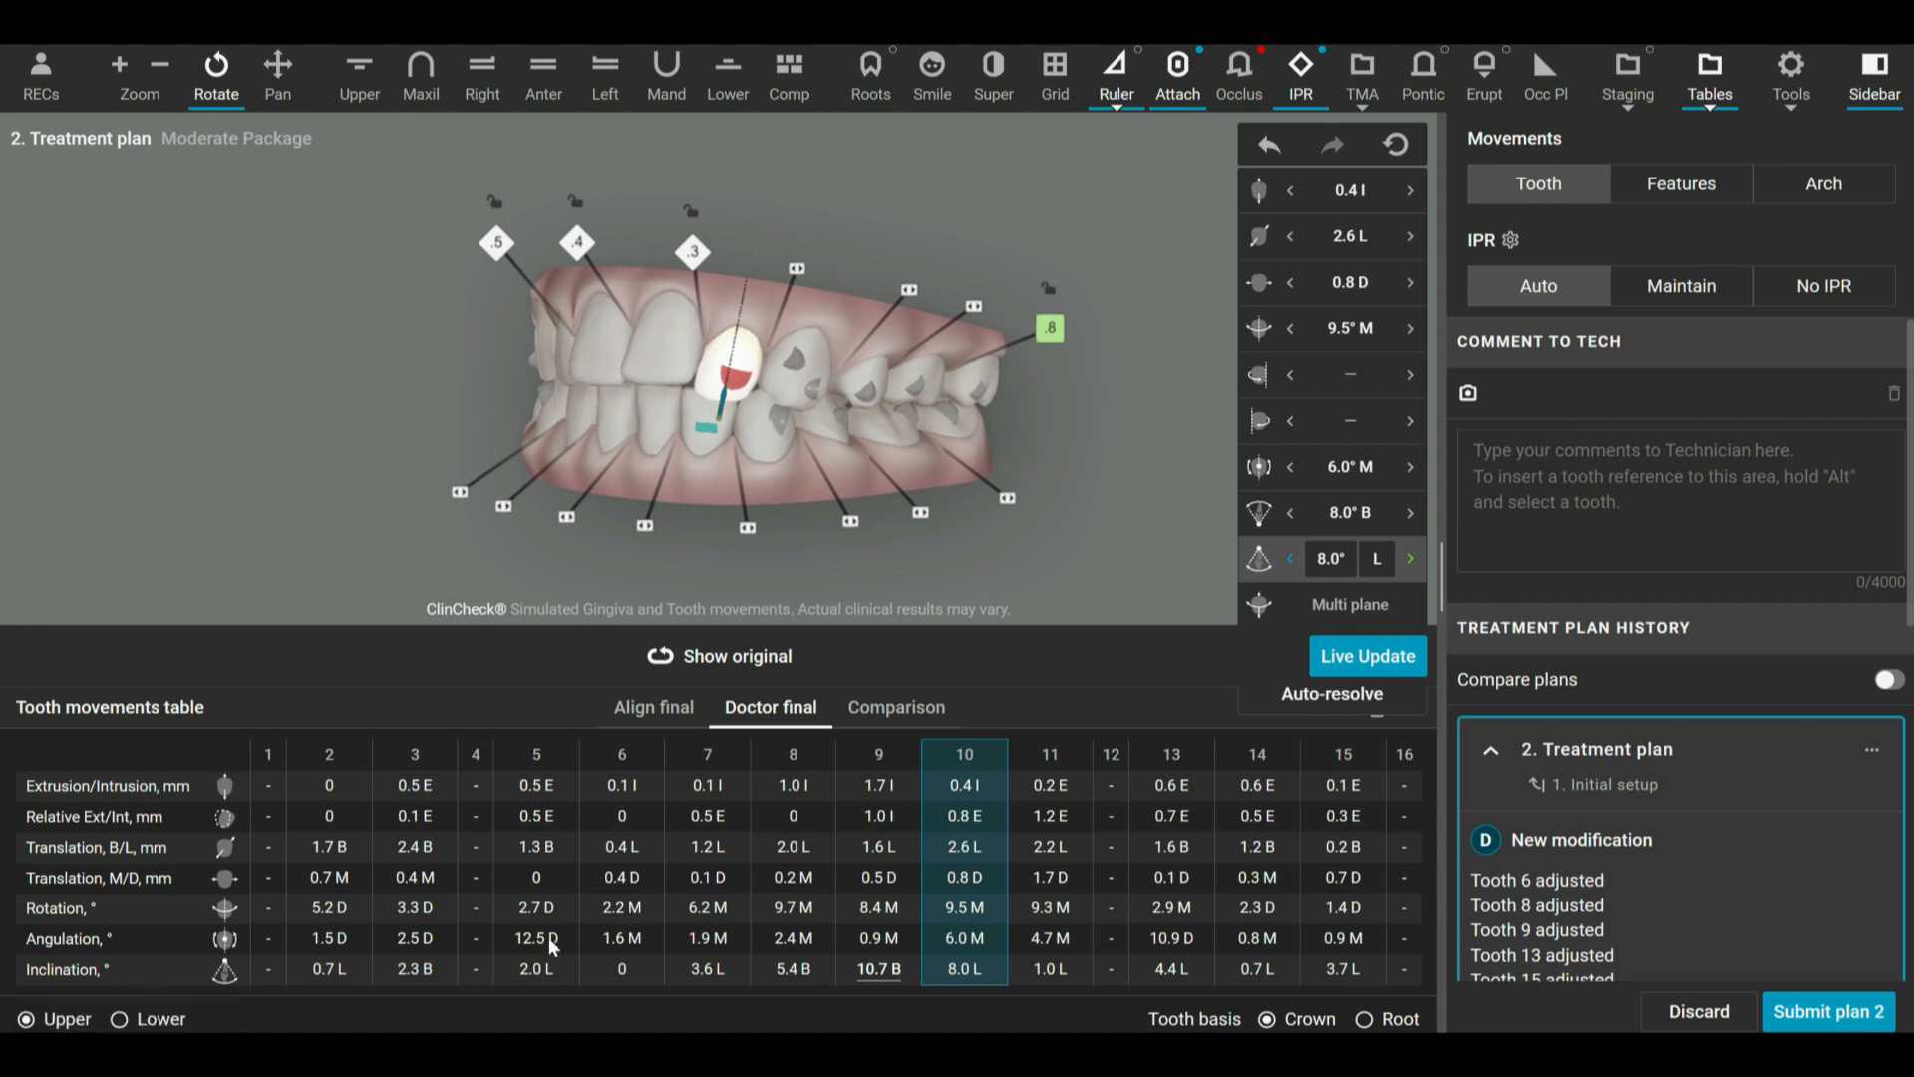
{"action": "left_click", "coordinate": [661, 658]}
{"action": "mouse_move", "coordinate": [1049, 426]}
{"action": "left_mouse_down"}
{"action": "mouse_move", "coordinate": [1075, 421]}
{"action": "mouse_move", "coordinate": [997, 397]}
{"action": "mouse_move", "coordinate": [1039, 397]}
{"action": "left_mouse_up"}
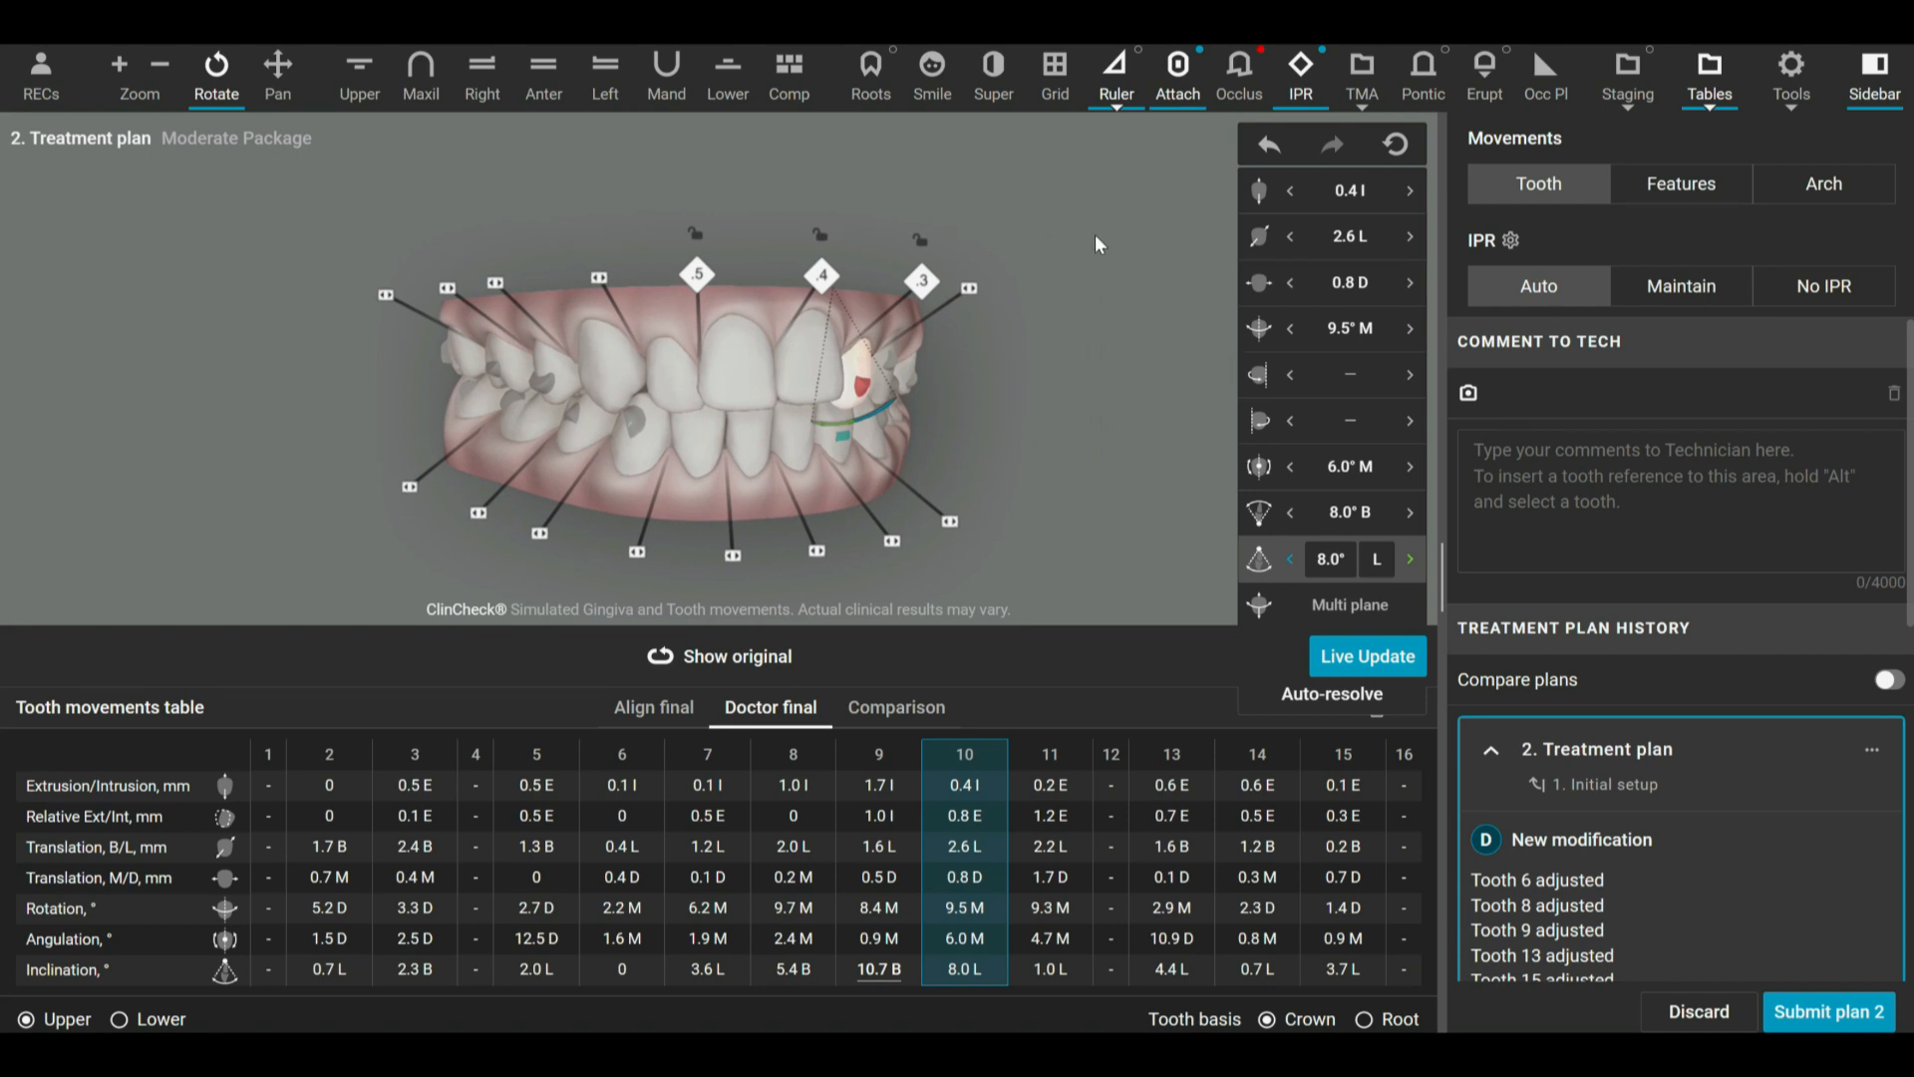
{"action": "left_click", "coordinate": [1710, 75]}
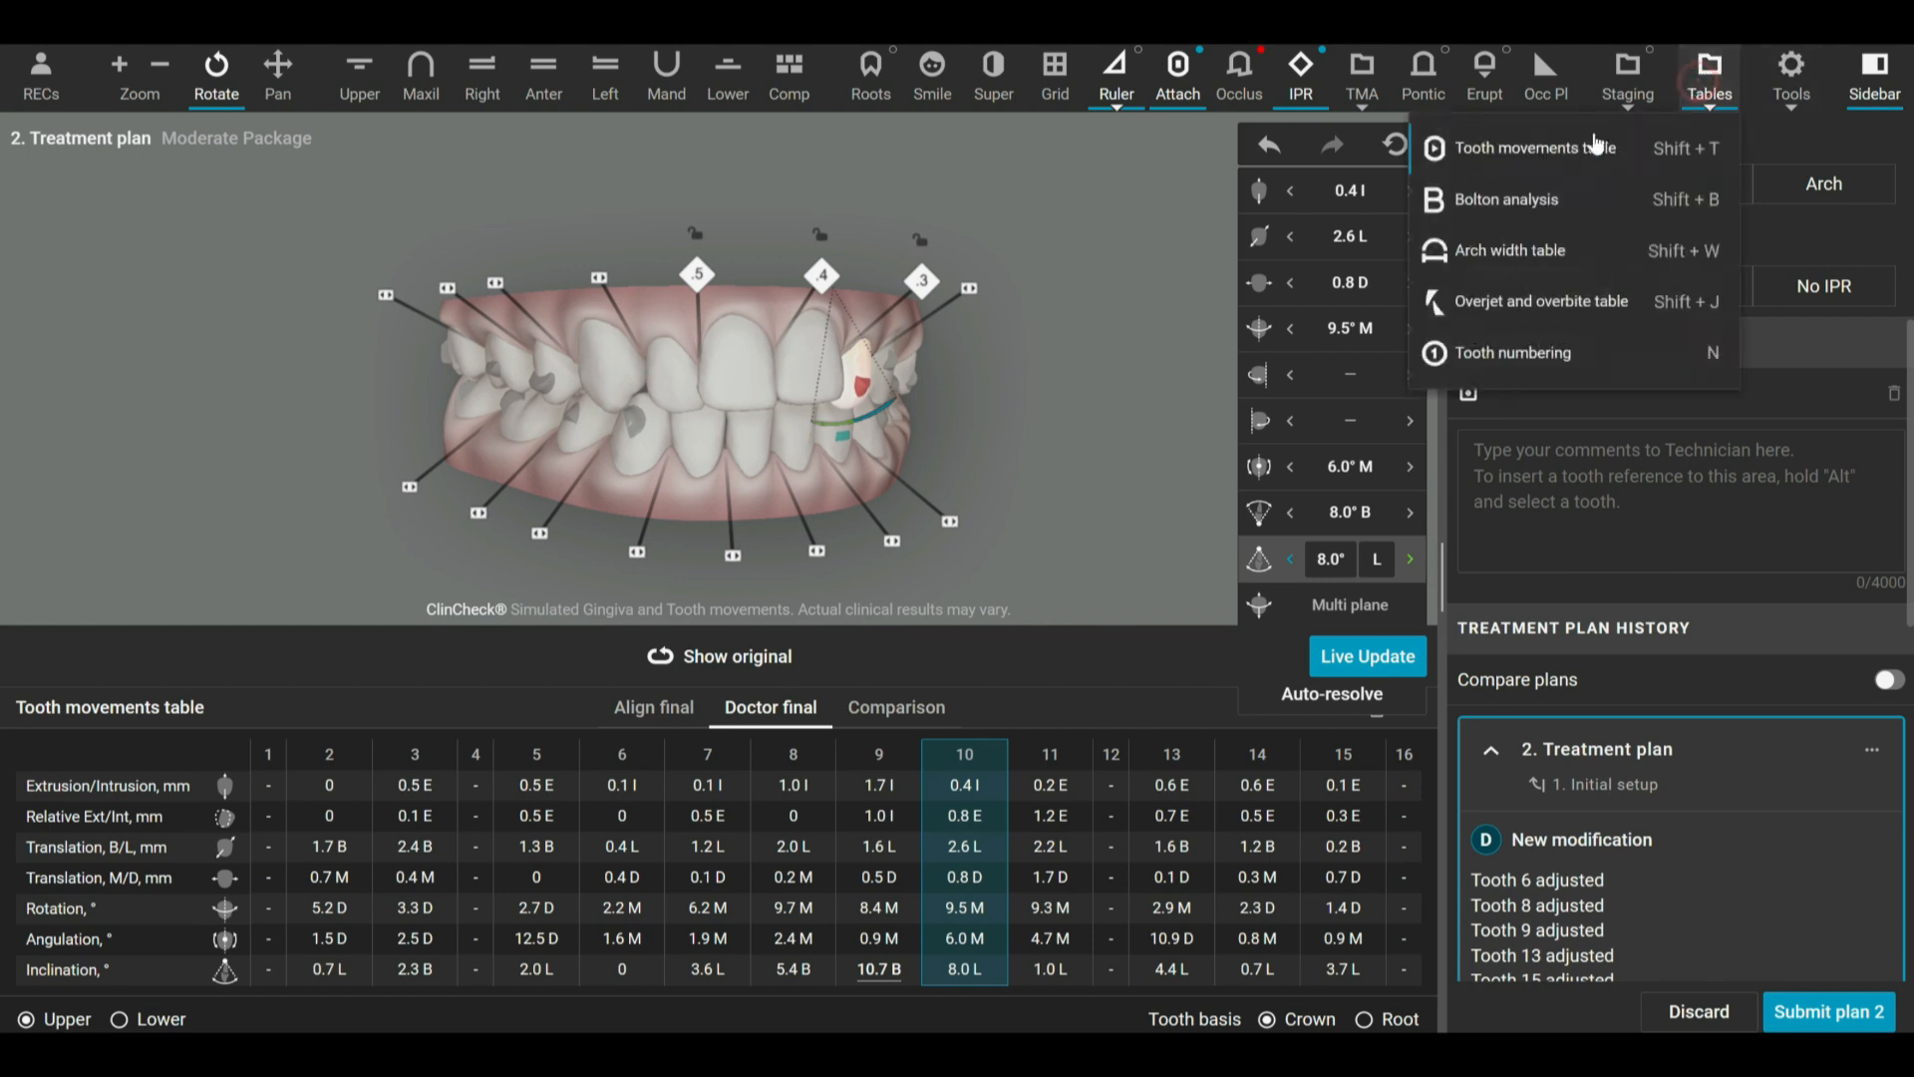
{"action": "left_click", "coordinate": [1493, 147]}
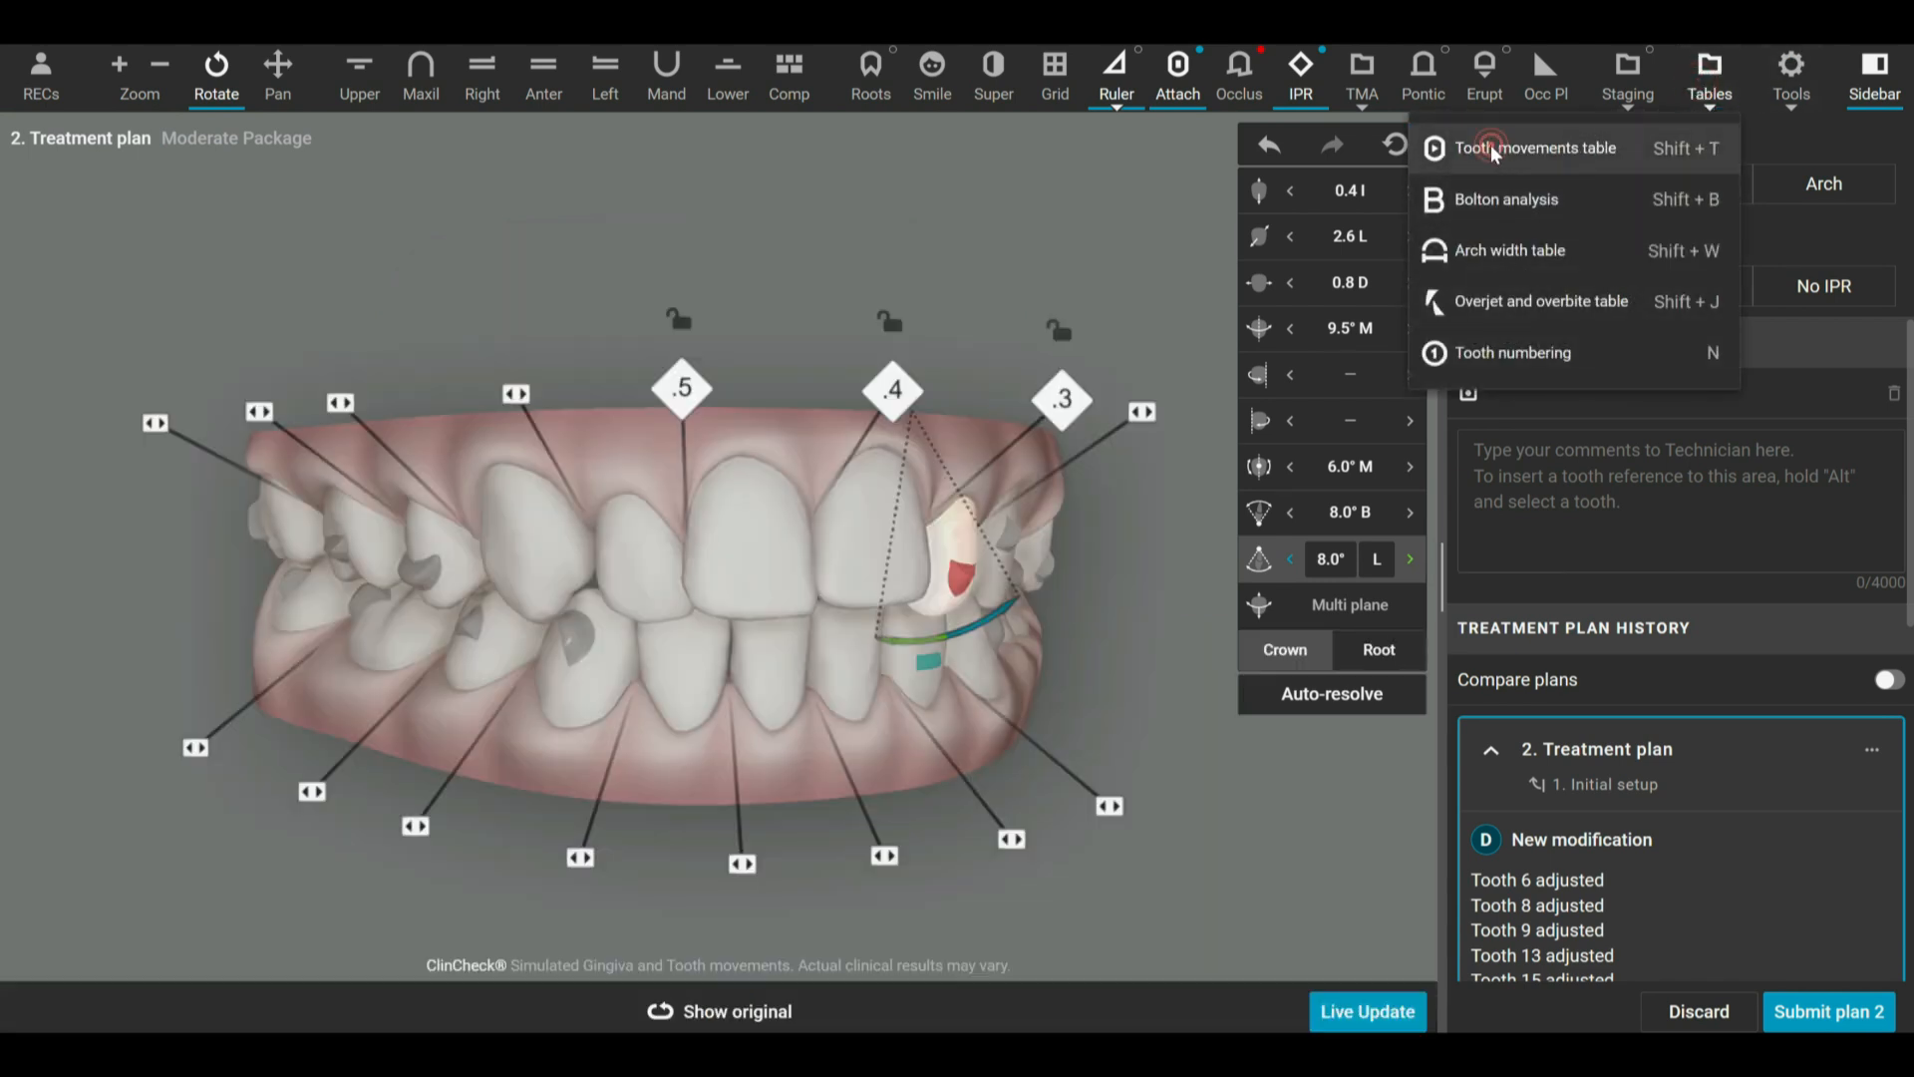
Discard all the modifications made to treatment plan 2 and view the restored setup.
{"action": "left_click_drag", "start_coordinate": [1060, 610], "coordinate": [1012, 618]}
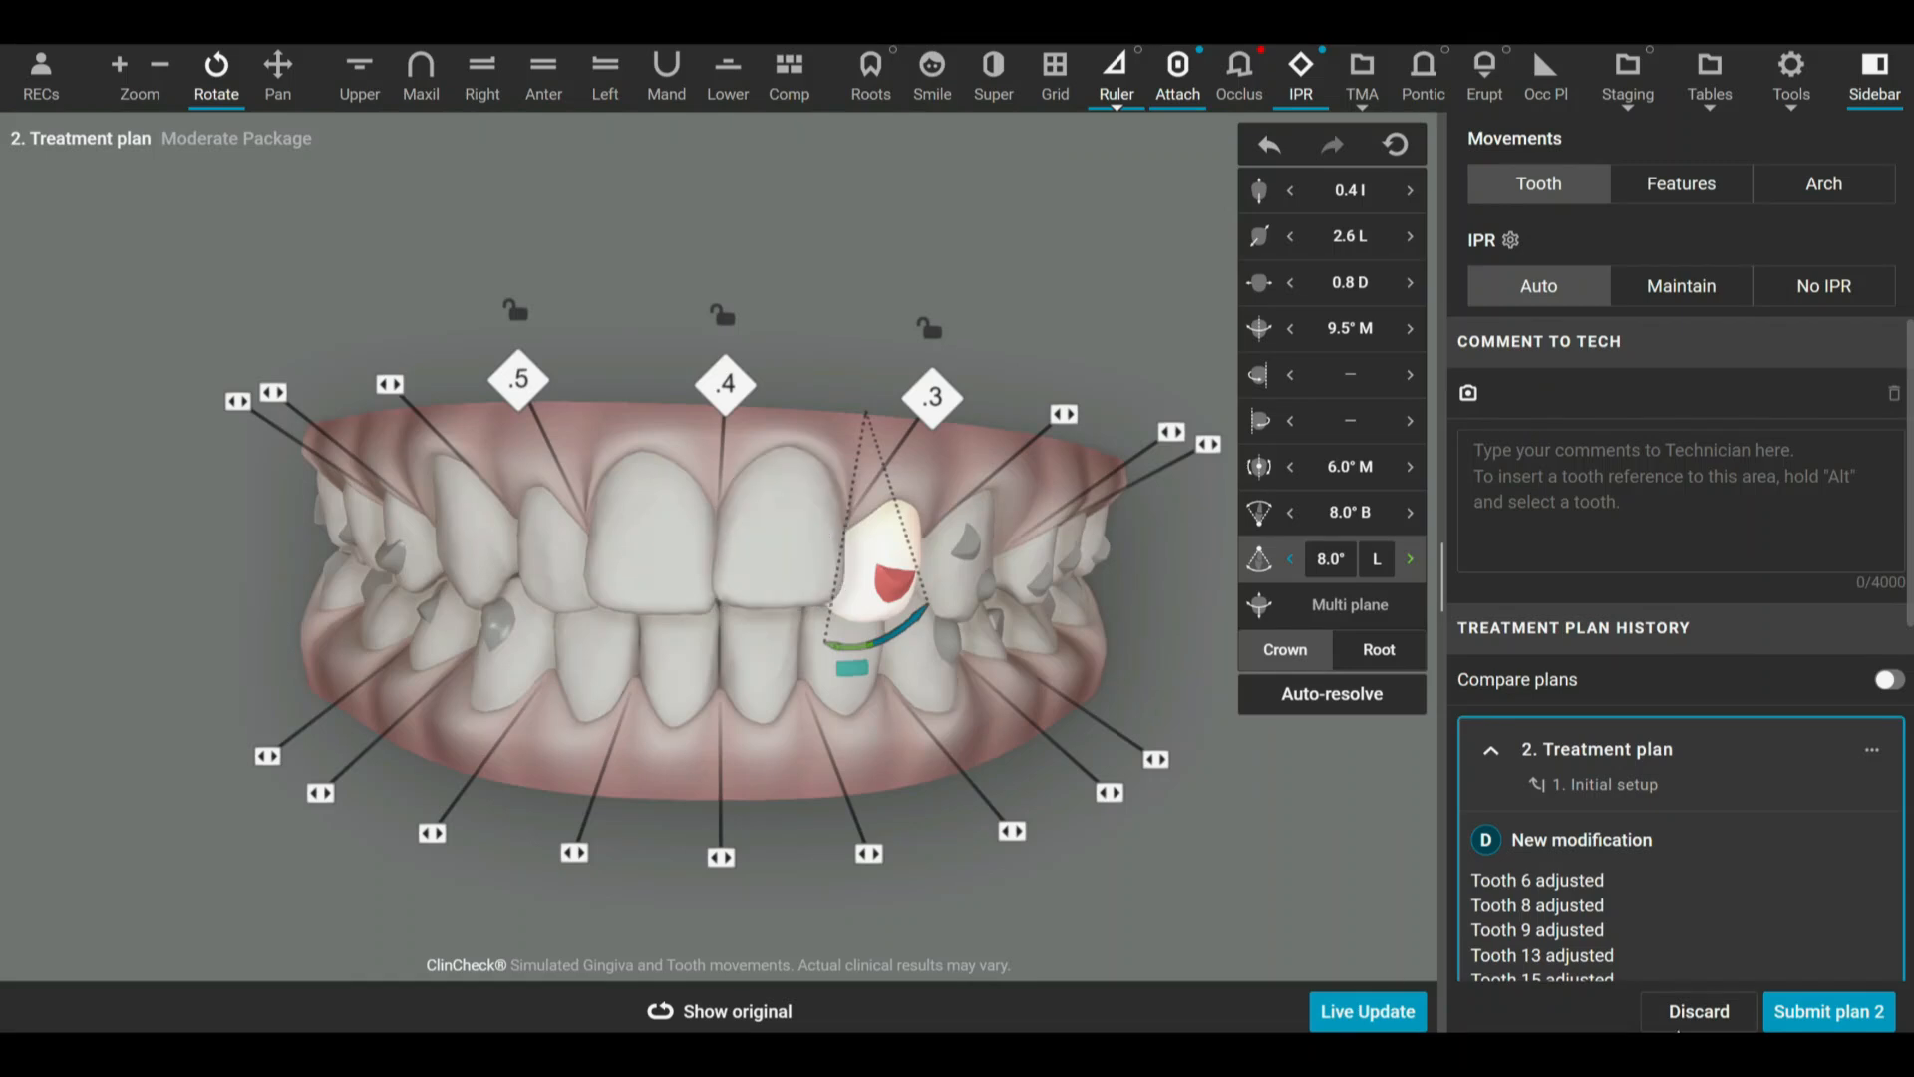
{"action": "left_click", "coordinate": [1687, 1017]}
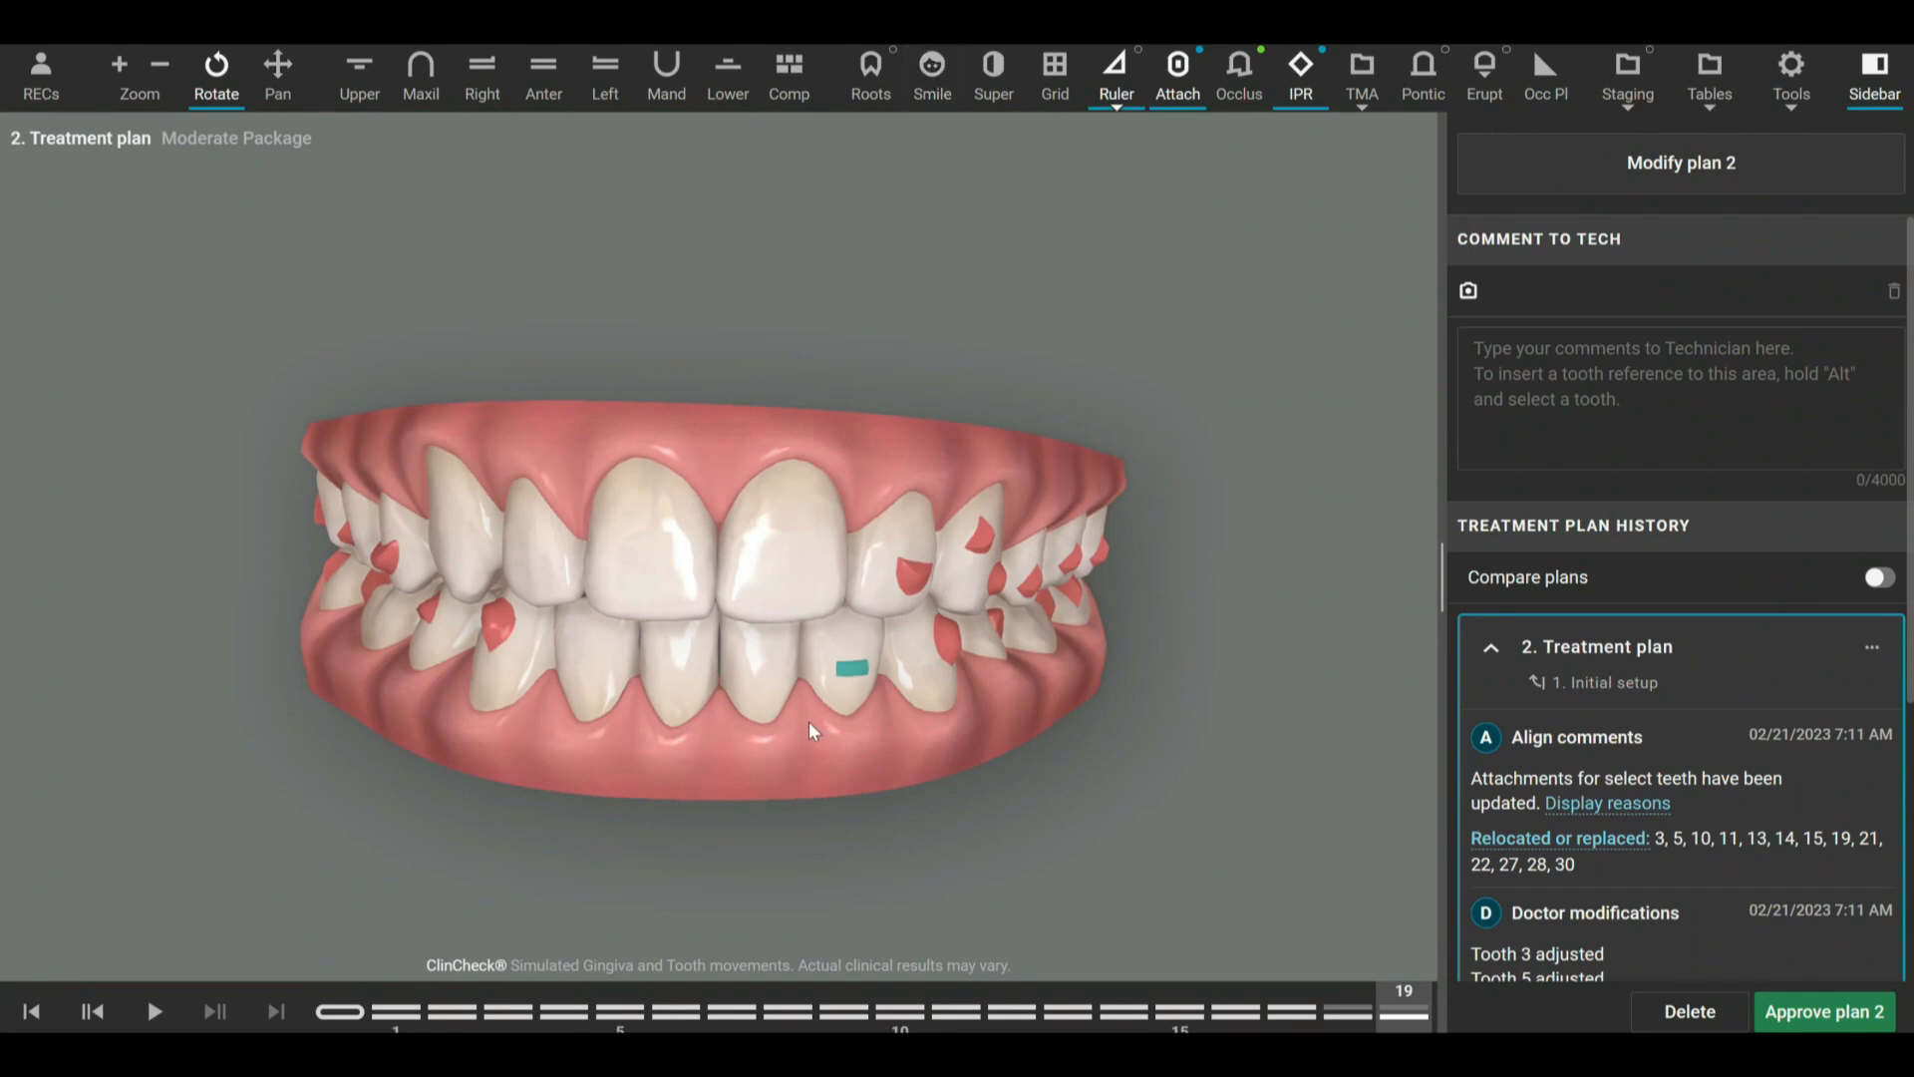
{"action": "mouse_move", "coordinate": [757, 713]}
{"action": "left_mouse_down"}
{"action": "mouse_move", "coordinate": [755, 632]}
{"action": "mouse_move", "coordinate": [817, 627]}
{"action": "mouse_move", "coordinate": [873, 709]}
{"action": "mouse_move", "coordinate": [847, 688]}
{"action": "mouse_move", "coordinate": [732, 684]}
{"action": "mouse_move", "coordinate": [785, 697]}
{"action": "left_mouse_up"}
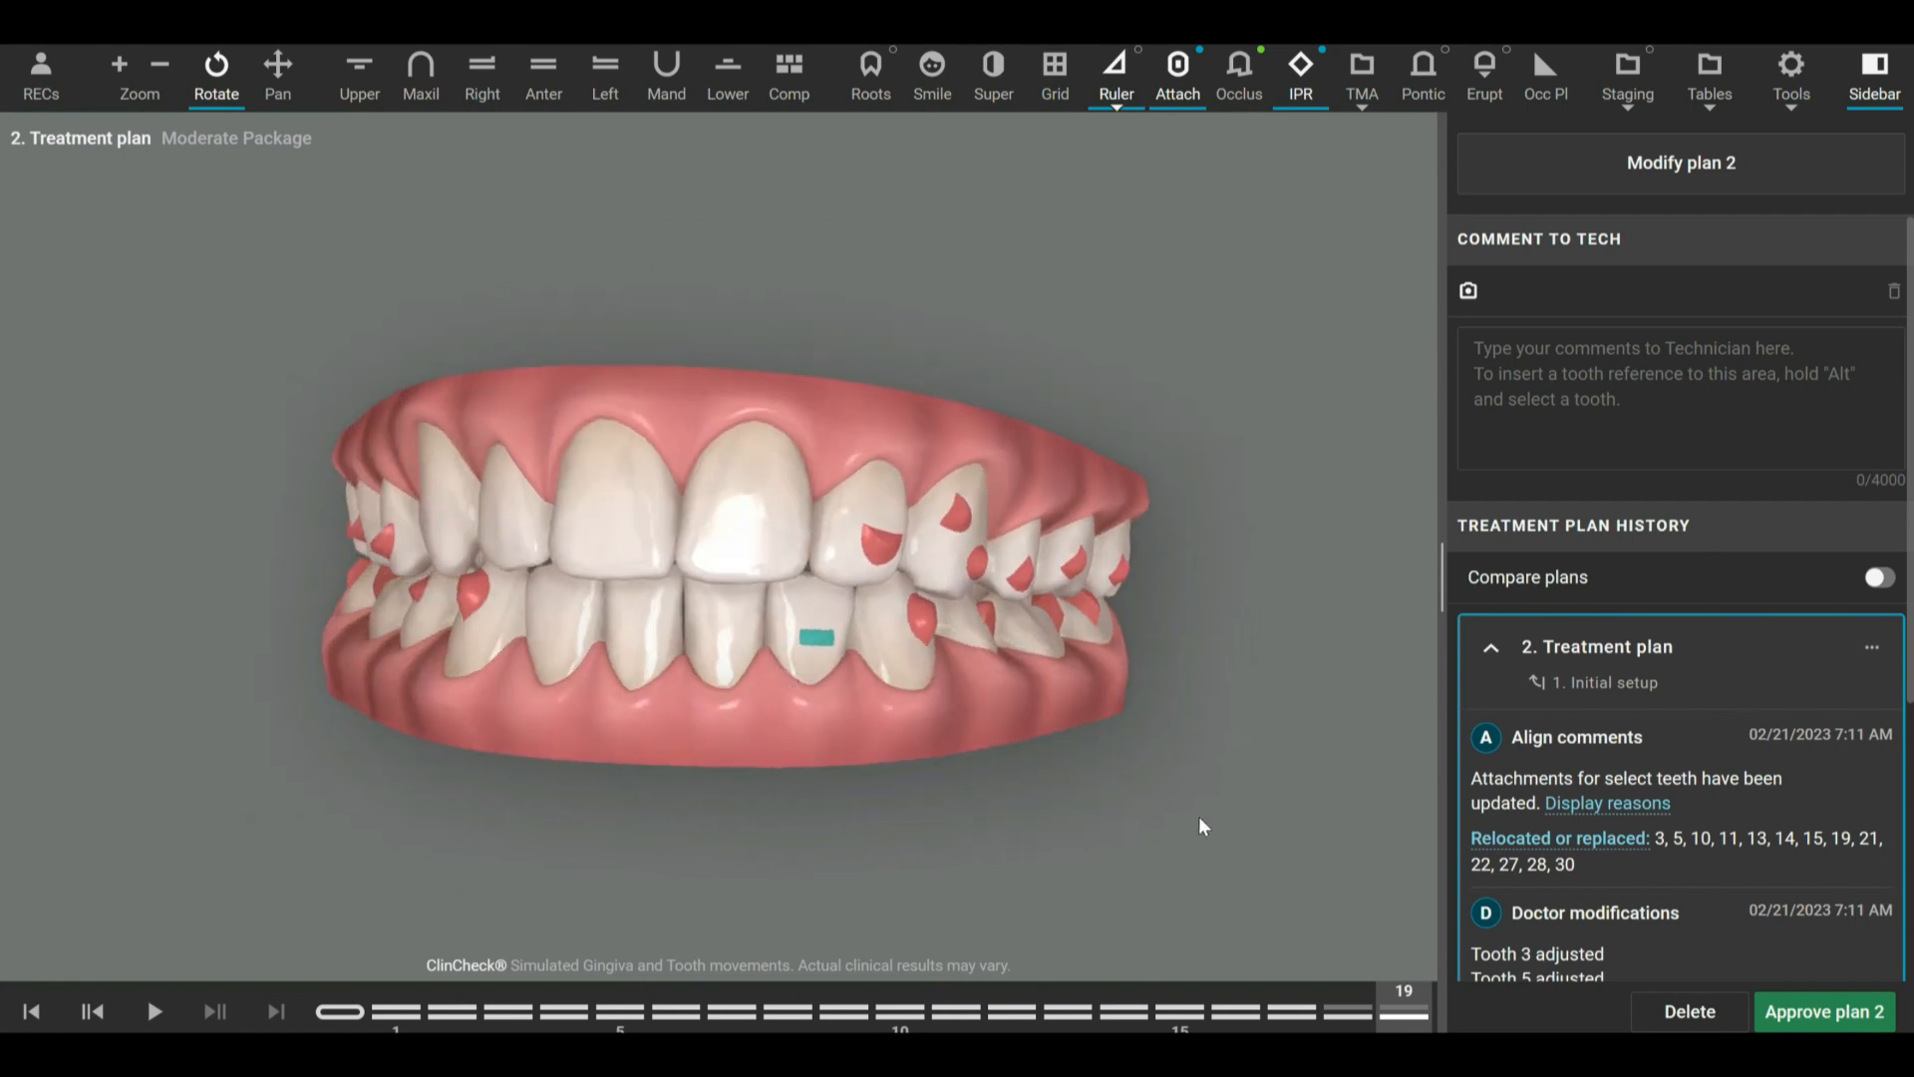